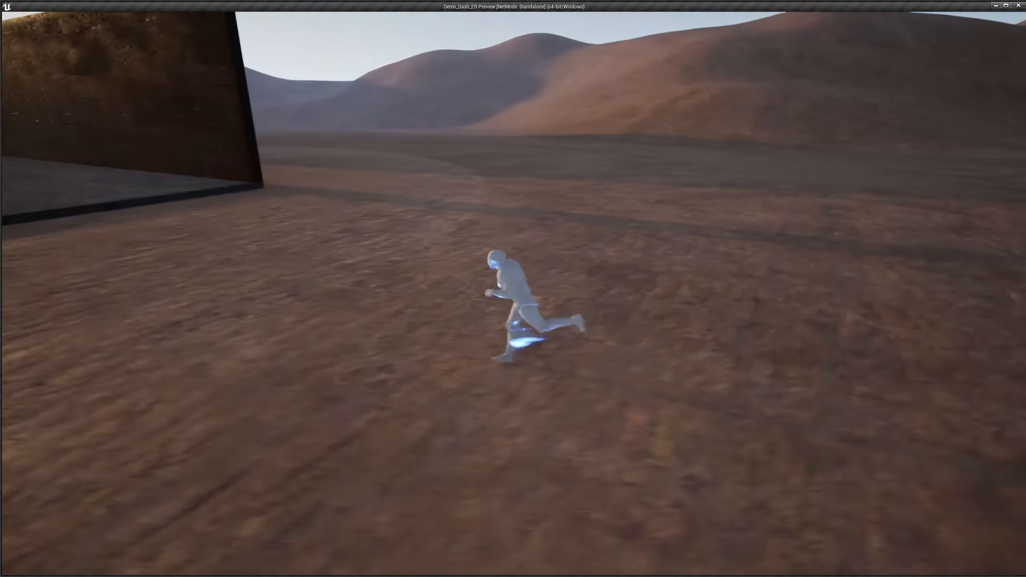
Step: Preview the blue dash trail by running, jumping and dashing the character across the terrain and platform
{"action": "key", "text": "shift"}
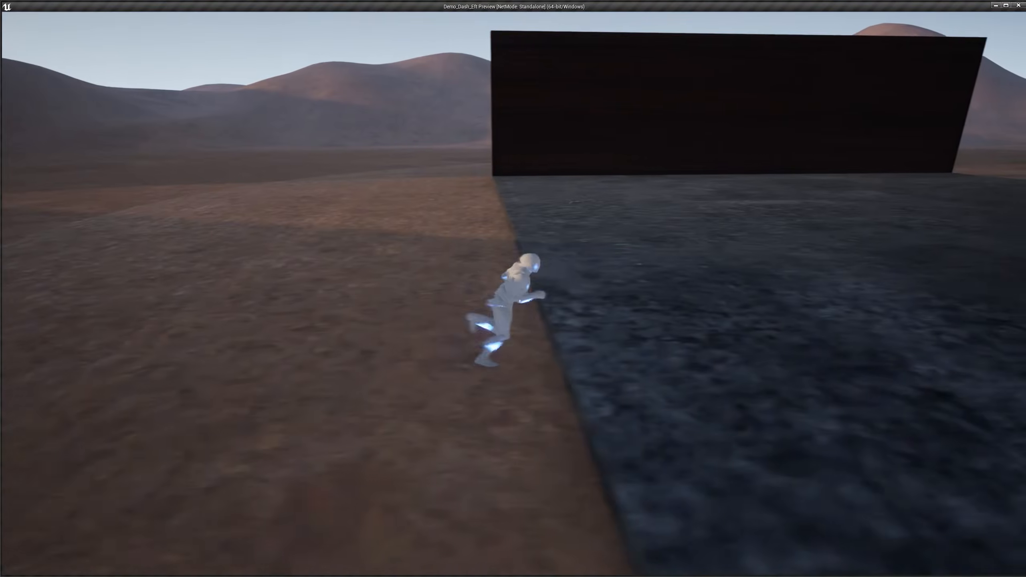
{"action": "key", "text": "space"}
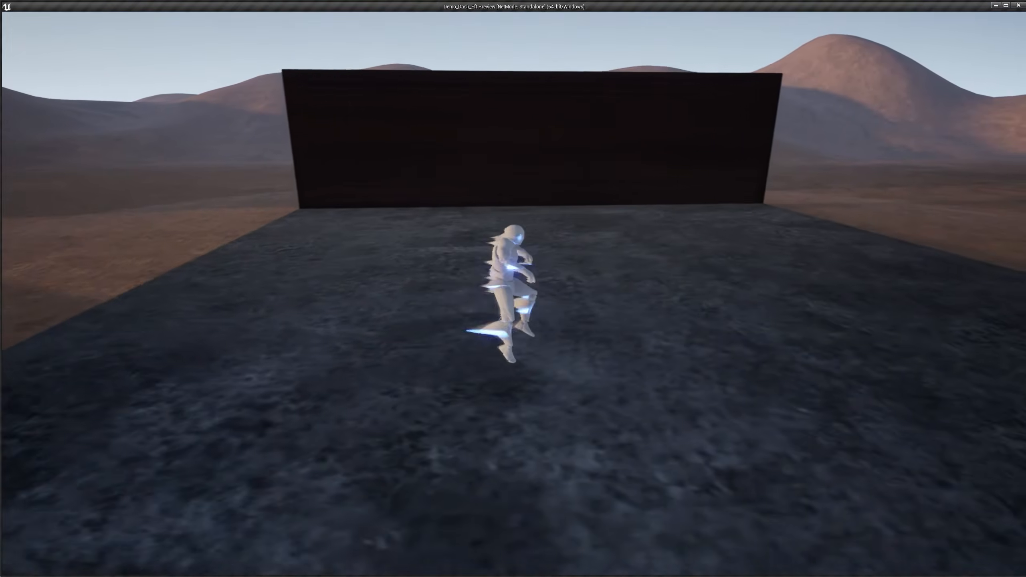
{"action": "key", "text": "space"}
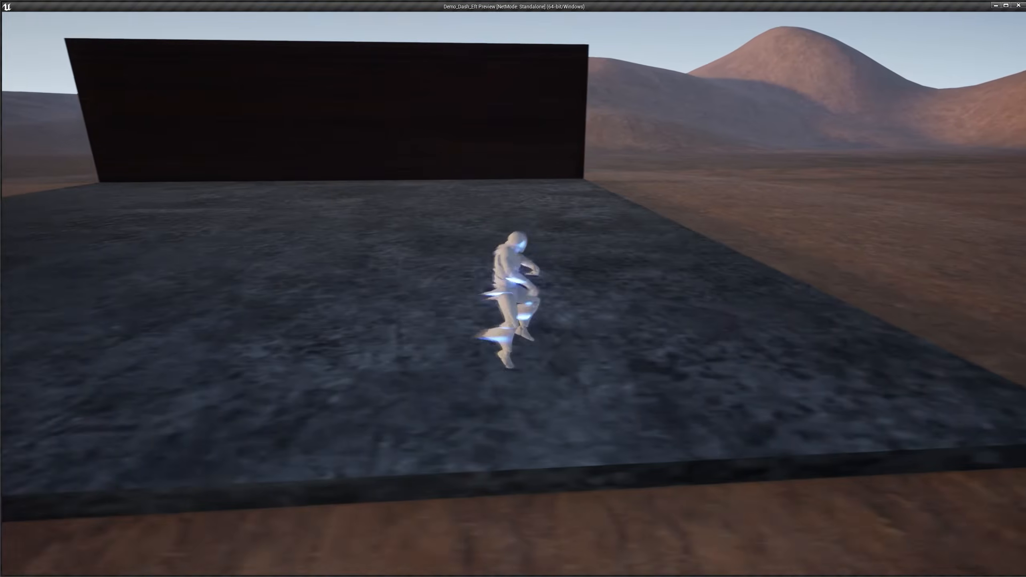
{"action": "key", "text": "space"}
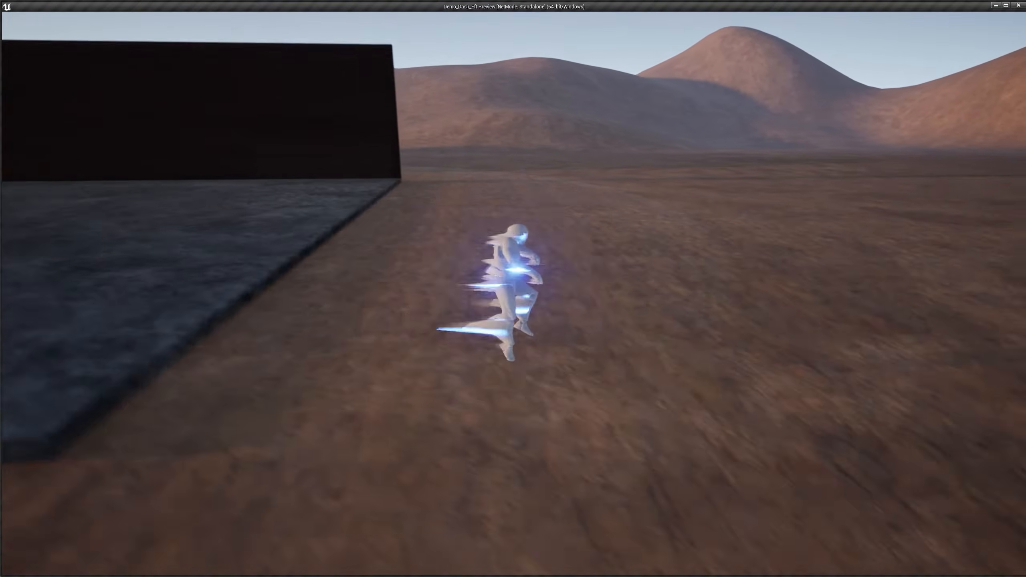
{"action": "key", "text": "a"}
{"action": "key", "text": "shift"}
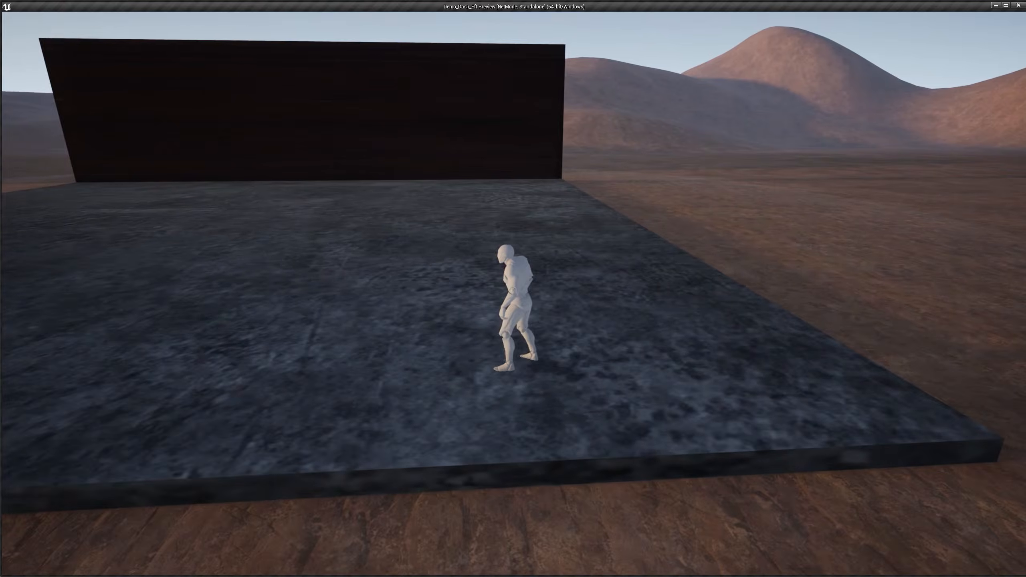
{"action": "key", "text": "shift"}
{"action": "key", "text": "shift"}
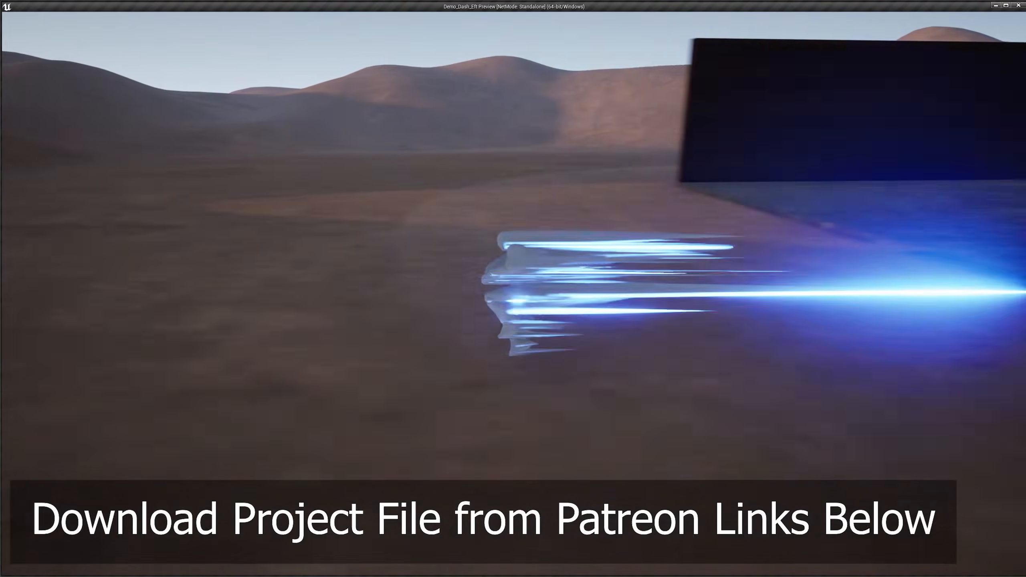
{"action": "key", "text": "shift"}
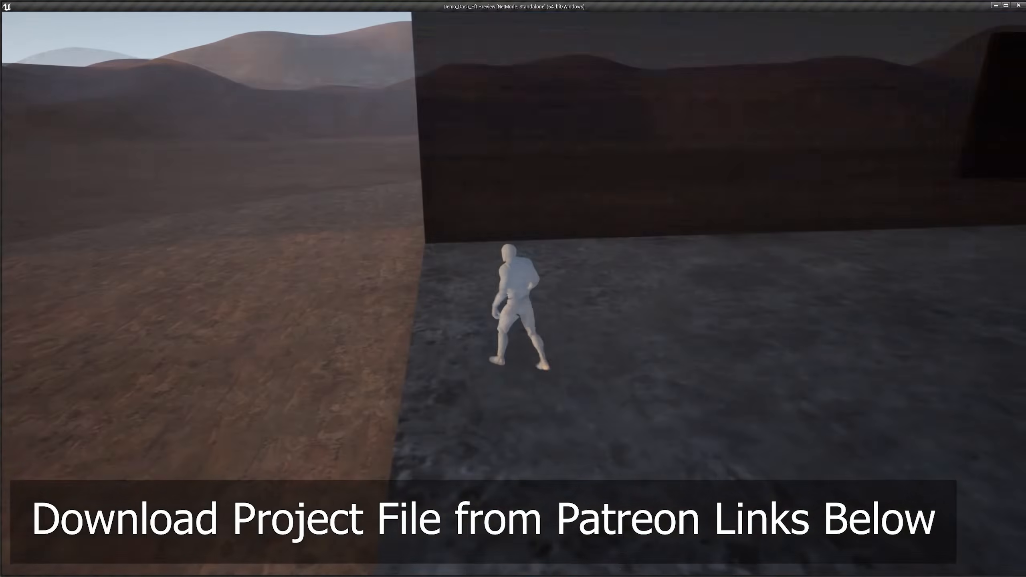
Step: Preview the orange dash trail by dashing the character across the platform and the surrounding terrain
{"action": "key", "text": "shift"}
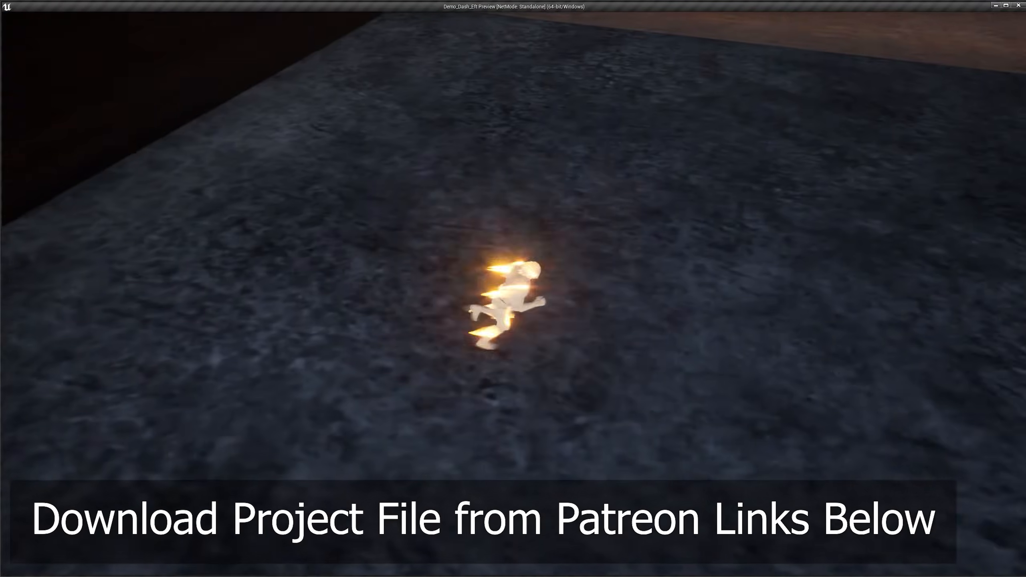
{"action": "key", "text": "shift"}
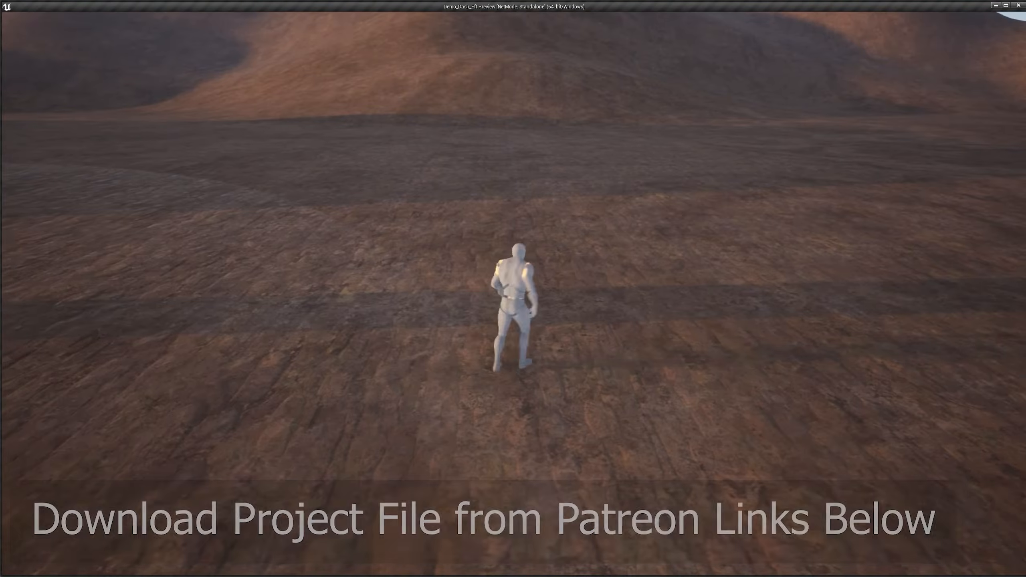
{"action": "key", "text": "shift"}
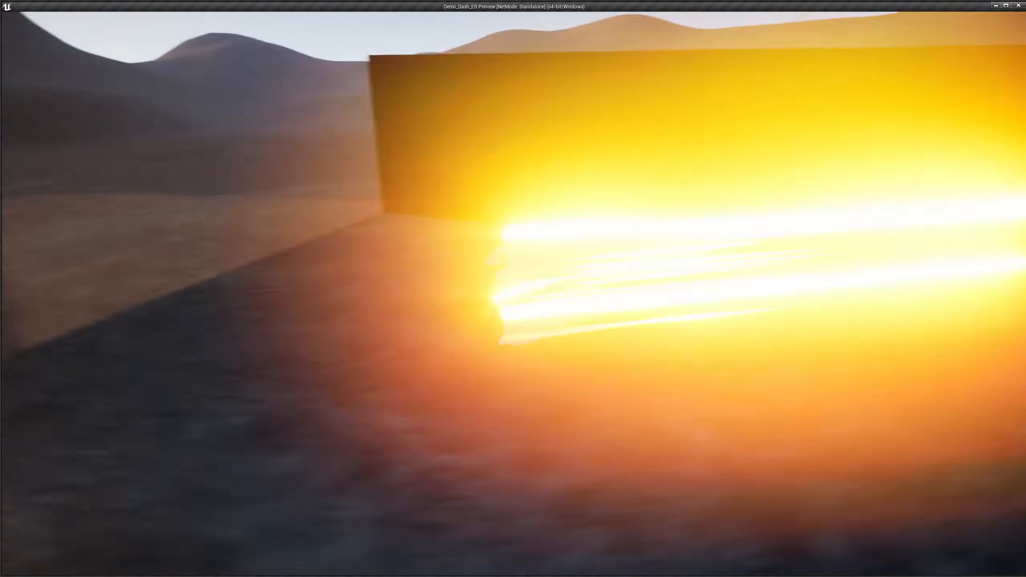
{"action": "key", "text": "w"}
{"action": "key", "text": "d"}
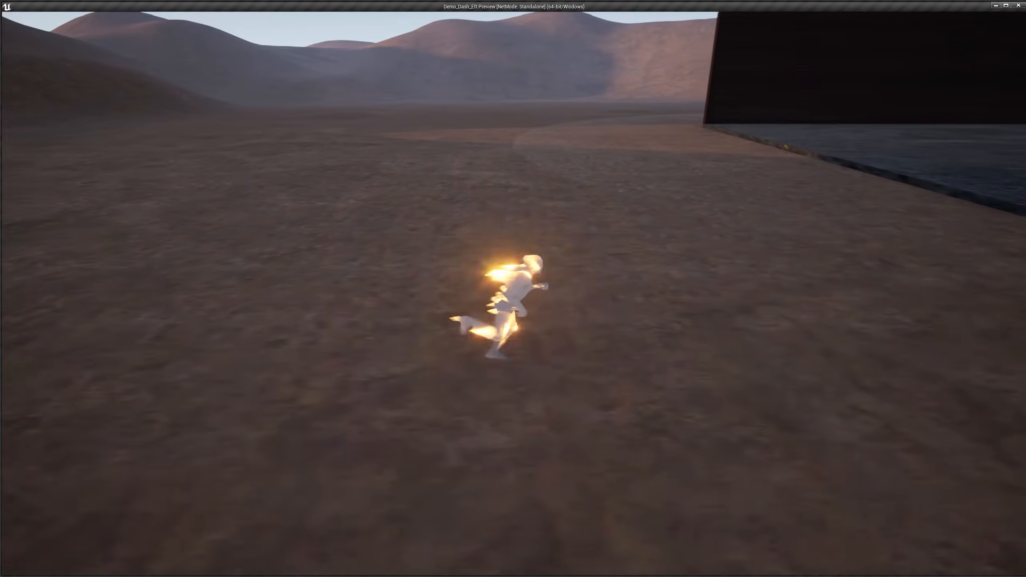
Step: Examine the hue-shifting dash trail by dashing the character repeatedly in different directions across the level
{"action": "key", "text": "shift"}
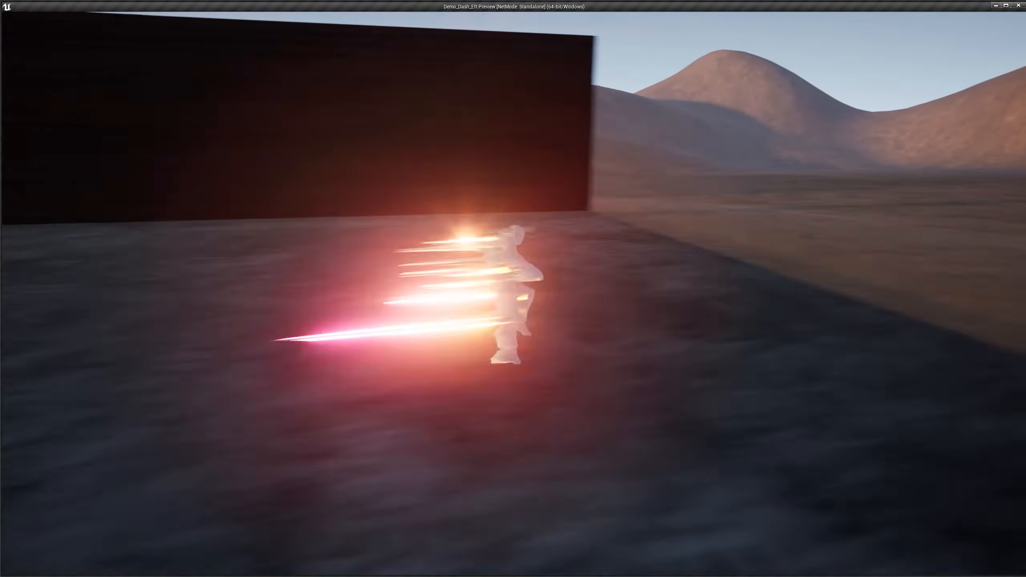
{"action": "key", "text": "shift"}
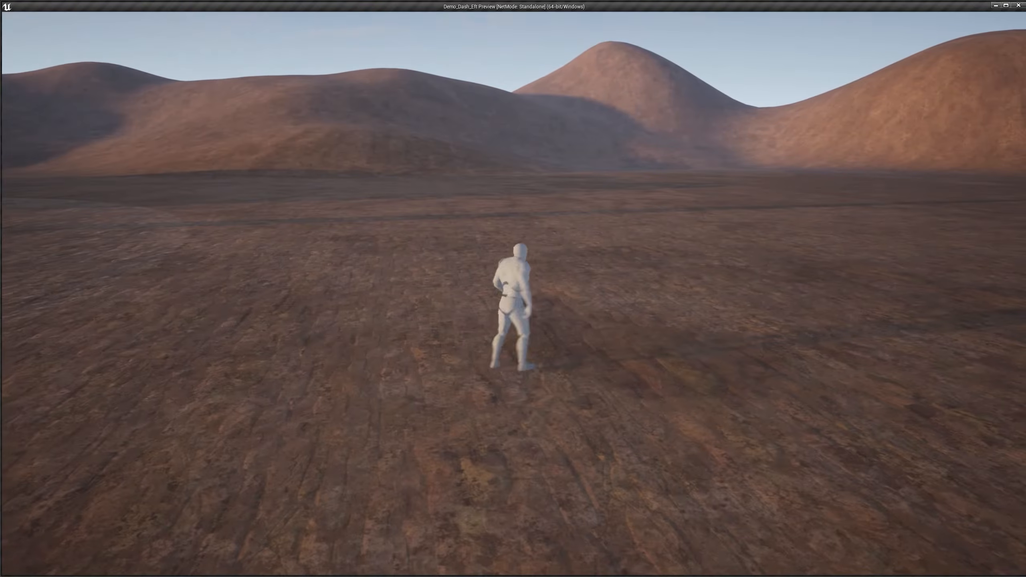
{"action": "key", "text": "shift"}
{"action": "key", "text": "shift"}
{"action": "key", "text": "shift"}
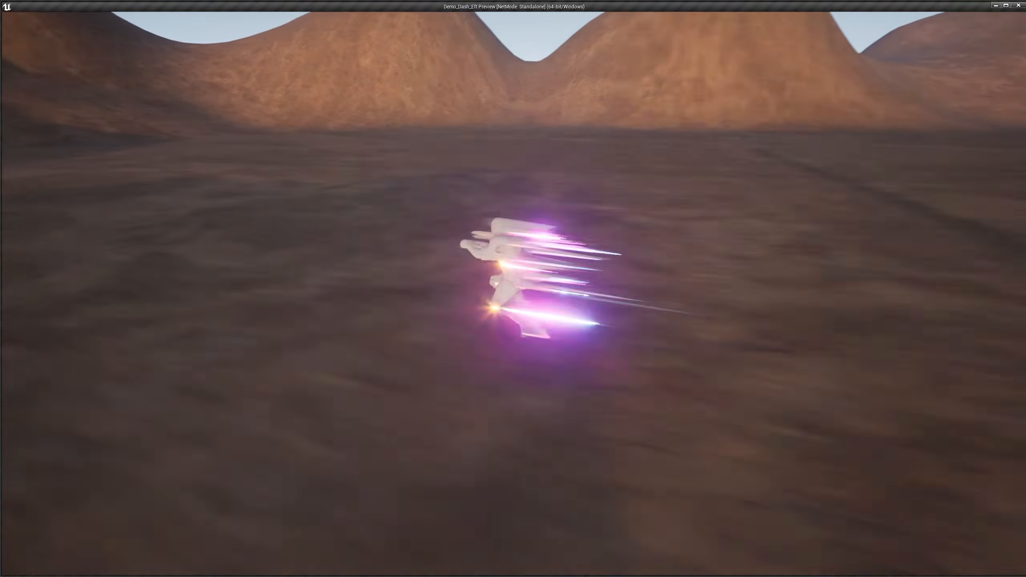
{"action": "key", "text": "shift"}
{"action": "key", "text": "shift"}
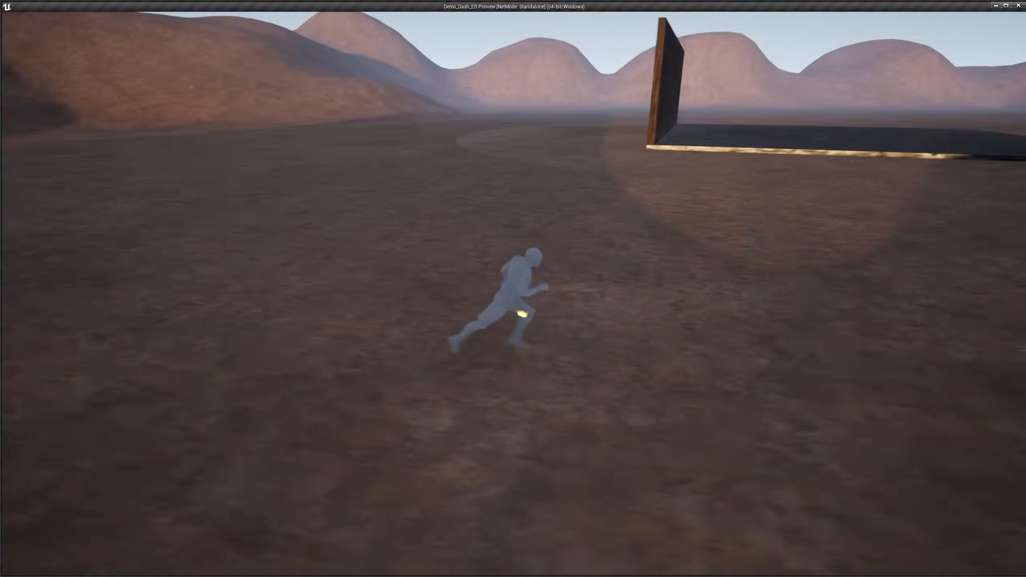
{"action": "key", "text": "shift"}
{"action": "key", "text": "shift"}
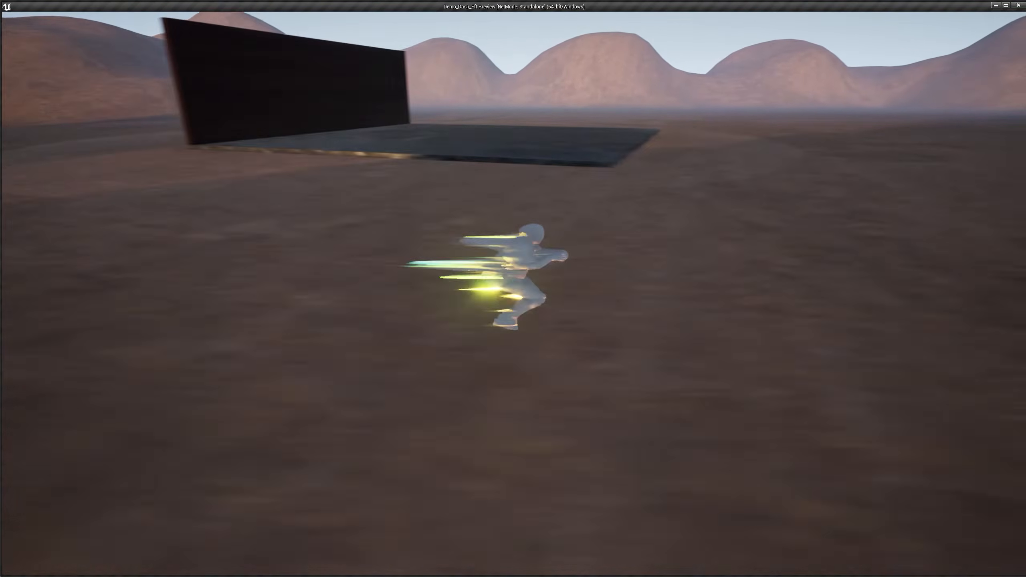
{"action": "key", "text": "shift"}
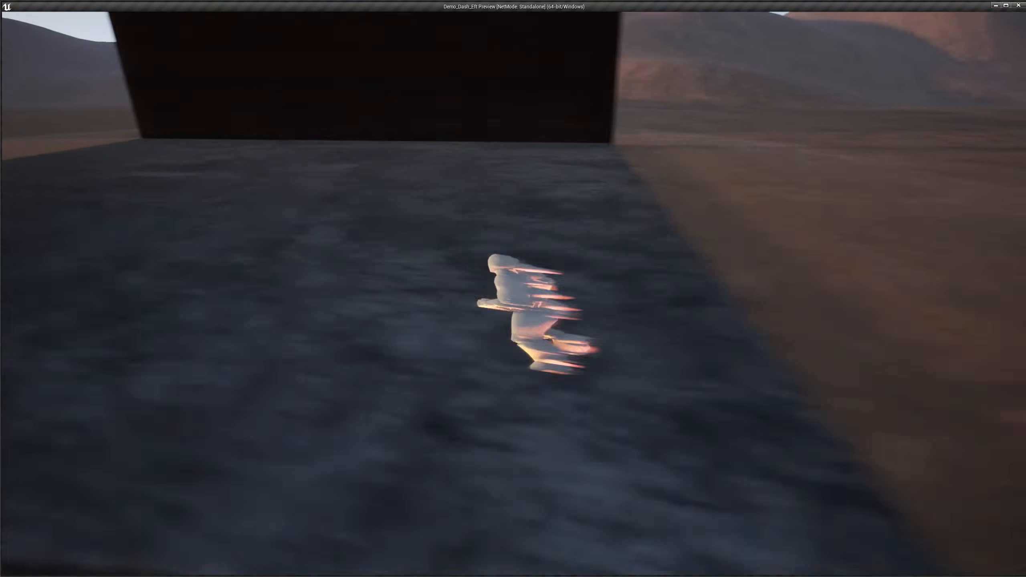
{"action": "key", "text": "shift"}
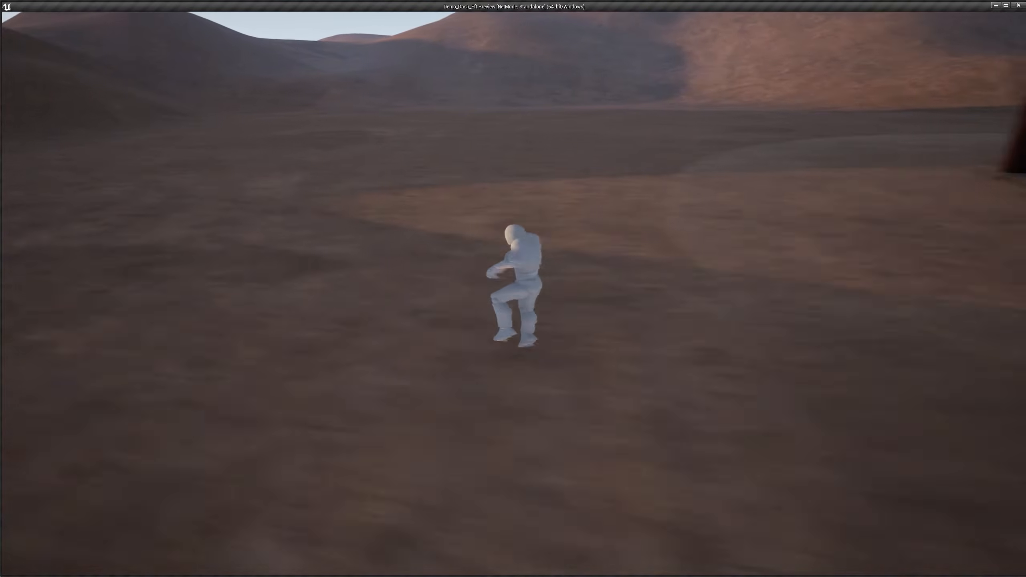
{"action": "key", "text": "shift"}
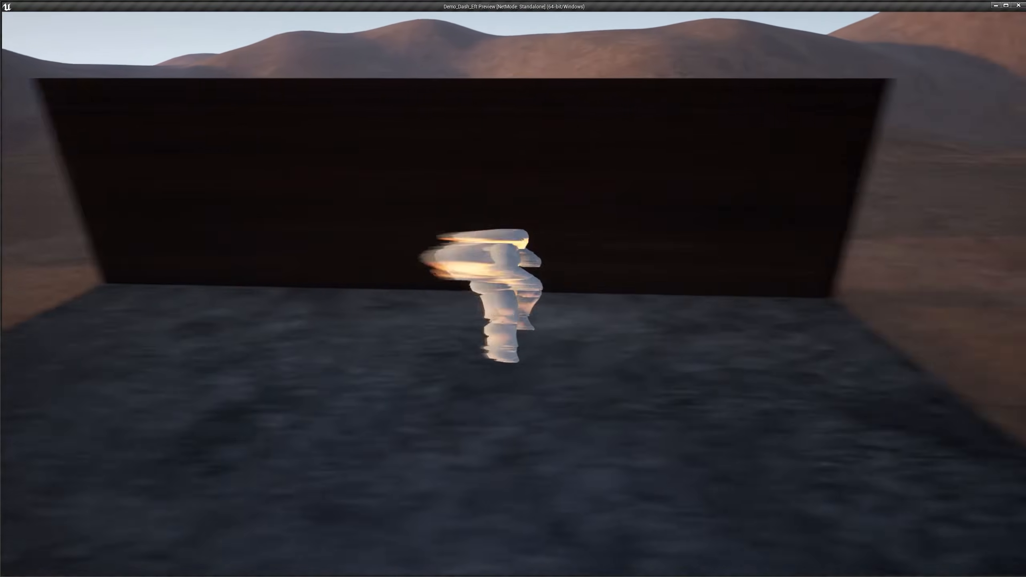
{"action": "key", "text": "shift"}
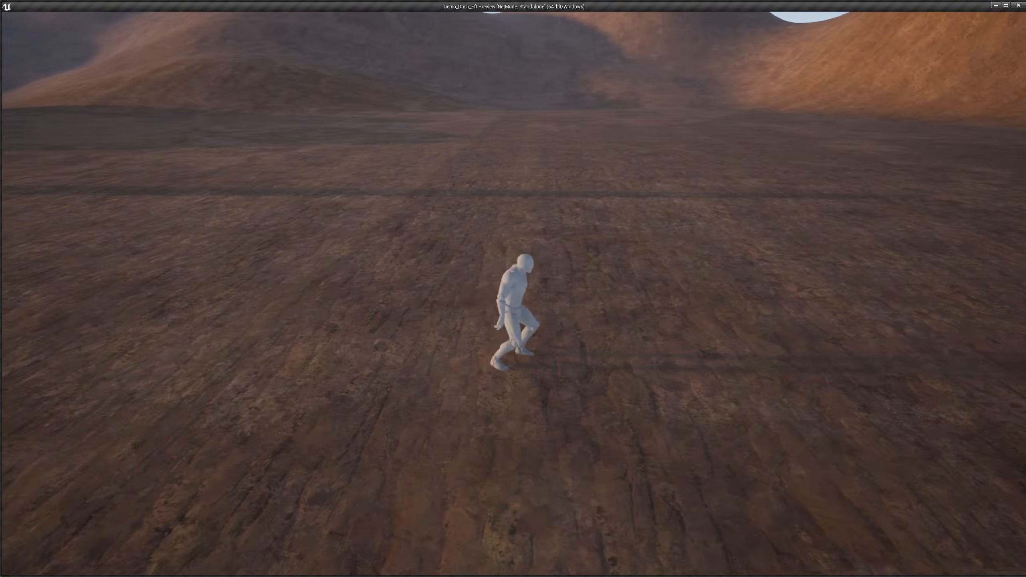
{"action": "key", "text": "shift"}
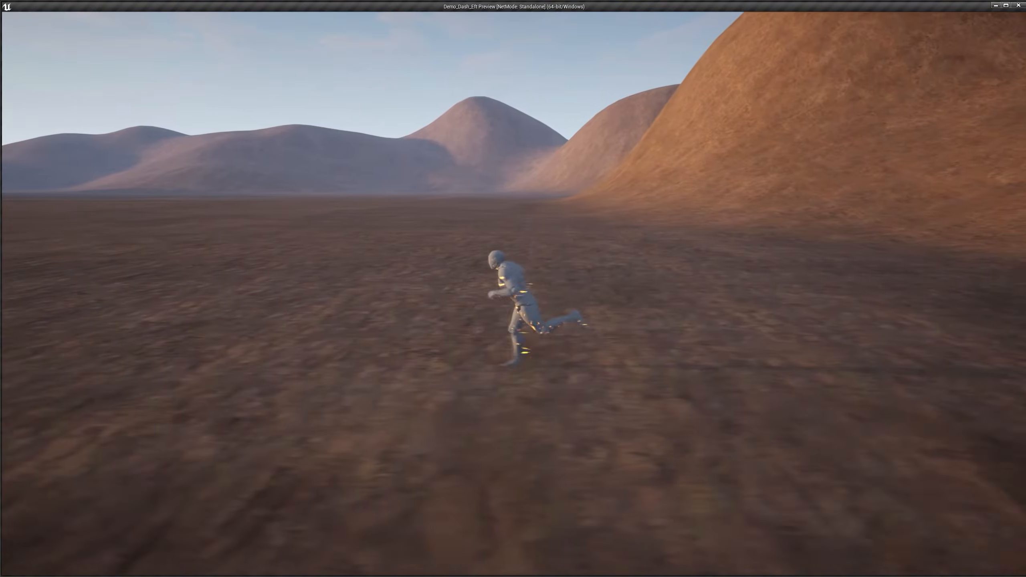
{"action": "key", "text": "shift"}
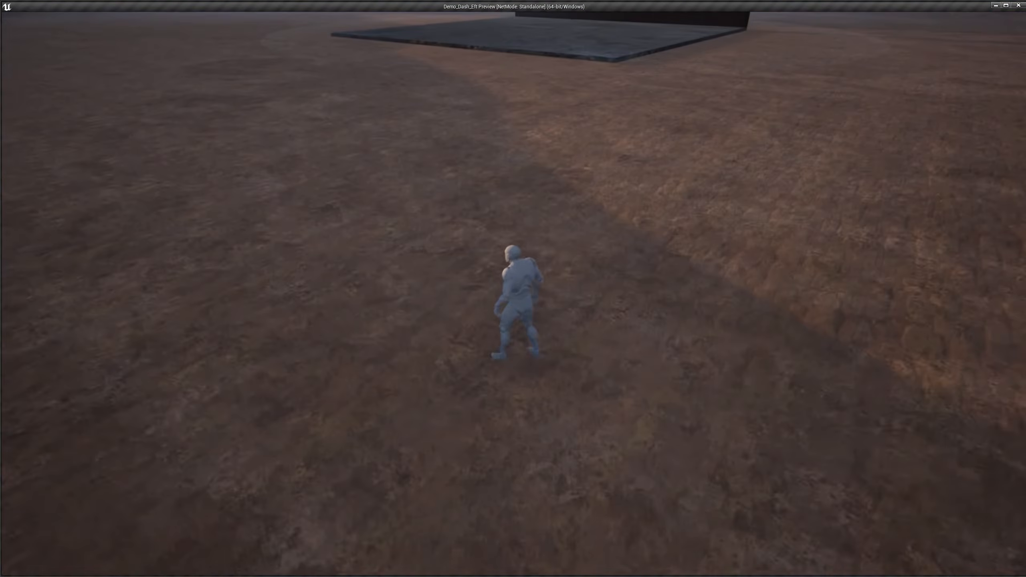
{"action": "key", "text": "shift"}
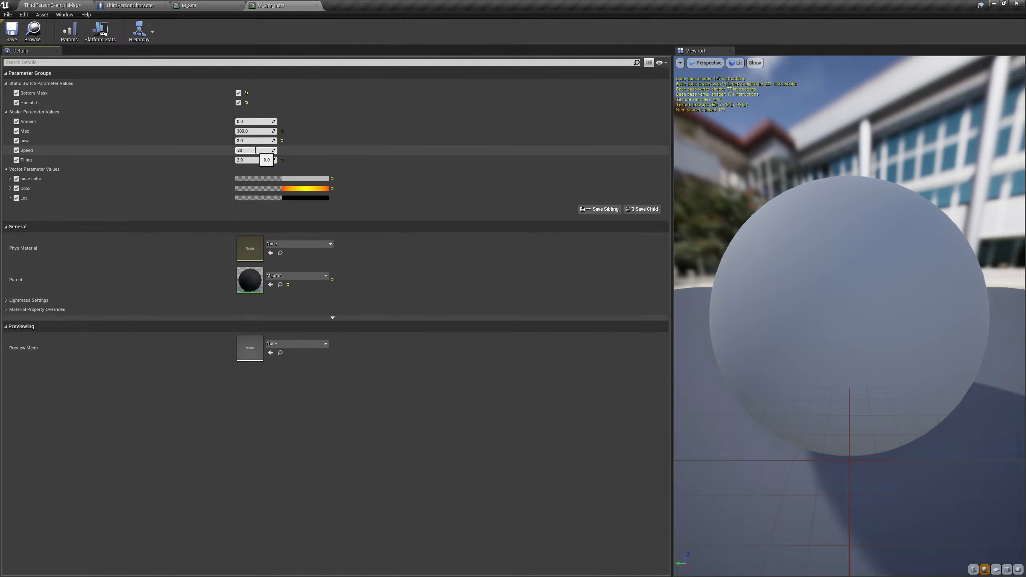
Step: Set the material instance's Speed parameter to 20 and play-test the dash trail in the level
{"action": "left_click", "coordinate": [95, 4]}
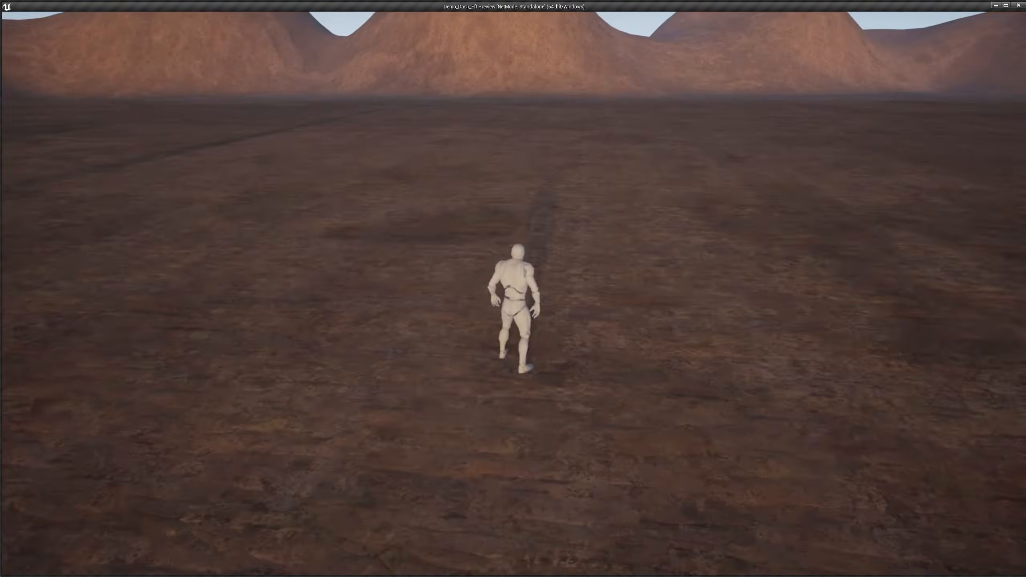
{"action": "key", "text": "d"}
{"action": "key", "text": "a"}
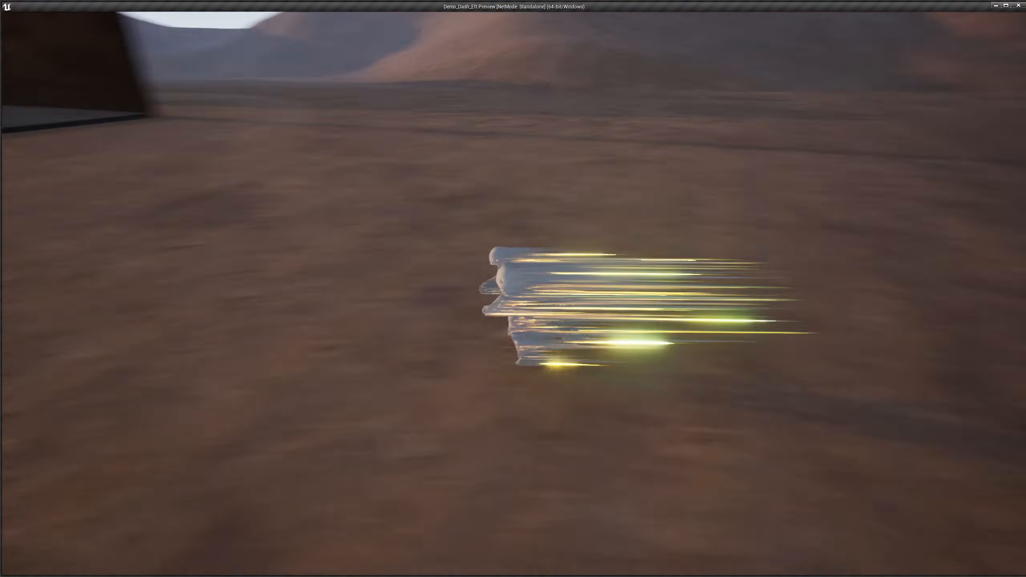
{"action": "key", "text": "a"}
{"action": "key", "text": "a"}
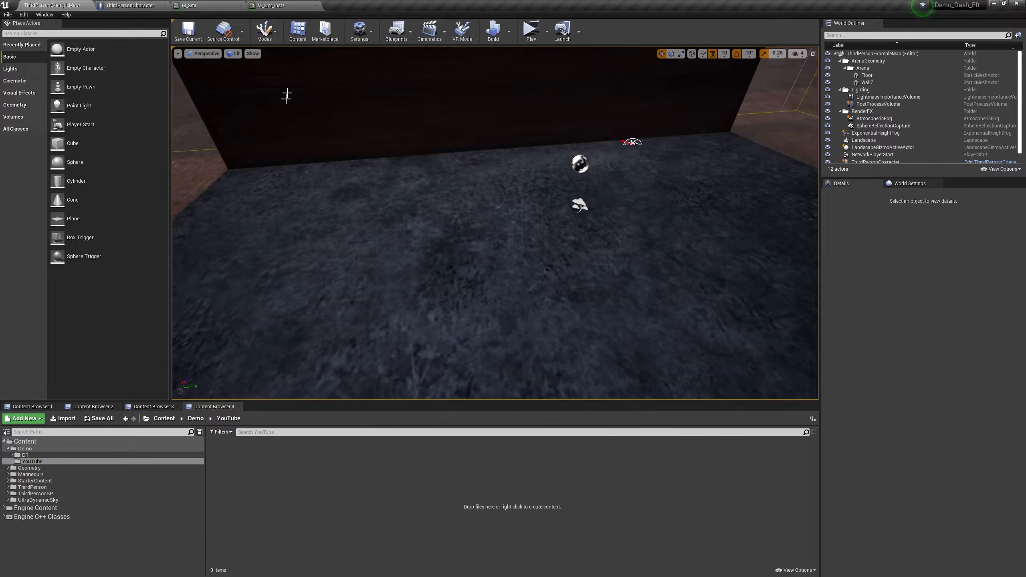
Step: Set the material instance's Max parameter to 3000 and play-test the dash in several directions
{"action": "left_click", "coordinate": [291, 5]}
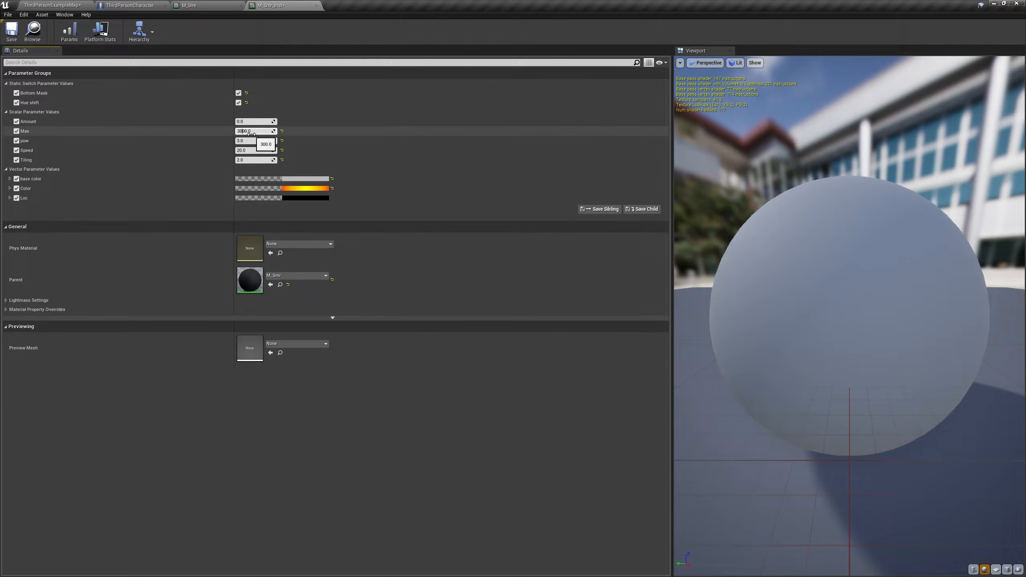
{"action": "left_click", "coordinate": [64, 5]}
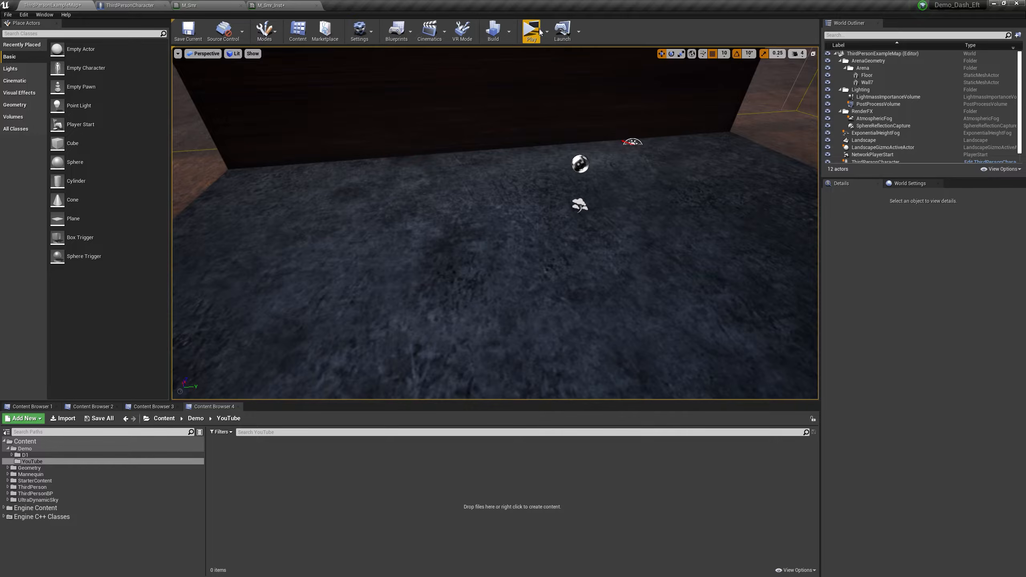
{"action": "key", "text": "shift"}
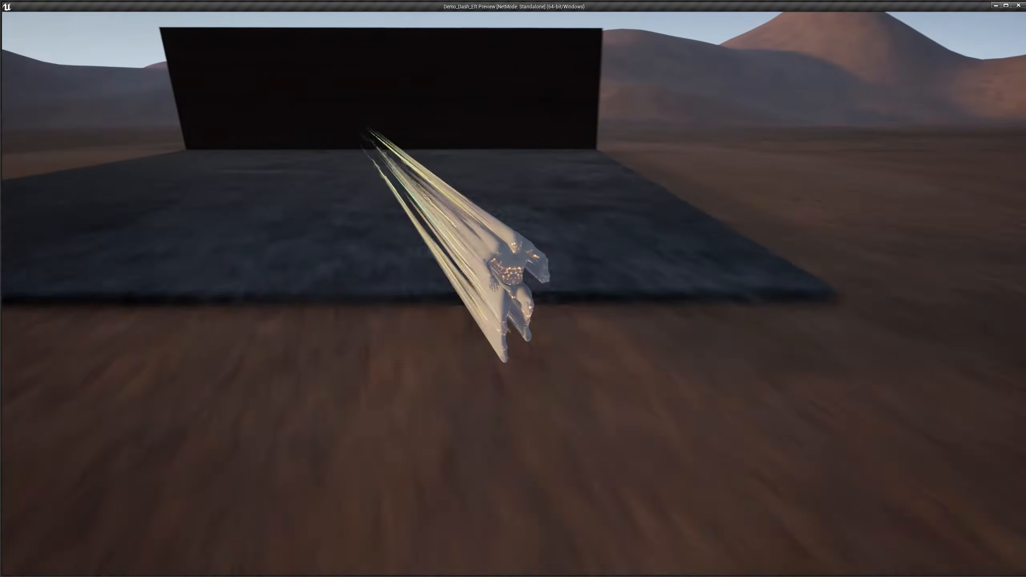
{"action": "key", "text": "shift"}
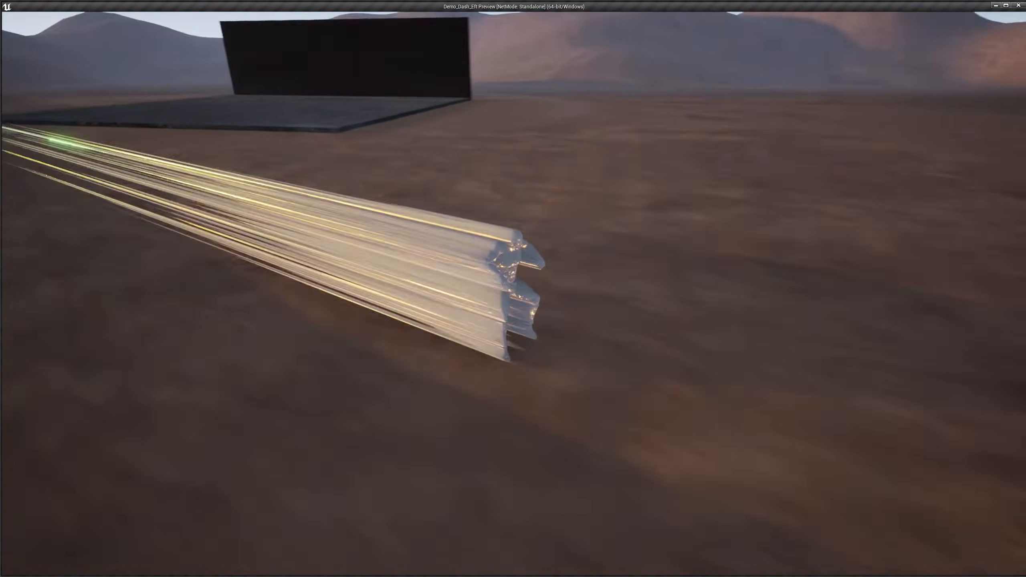
{"action": "key", "text": "d"}
{"action": "key", "text": "shift"}
{"action": "key", "text": "a"}
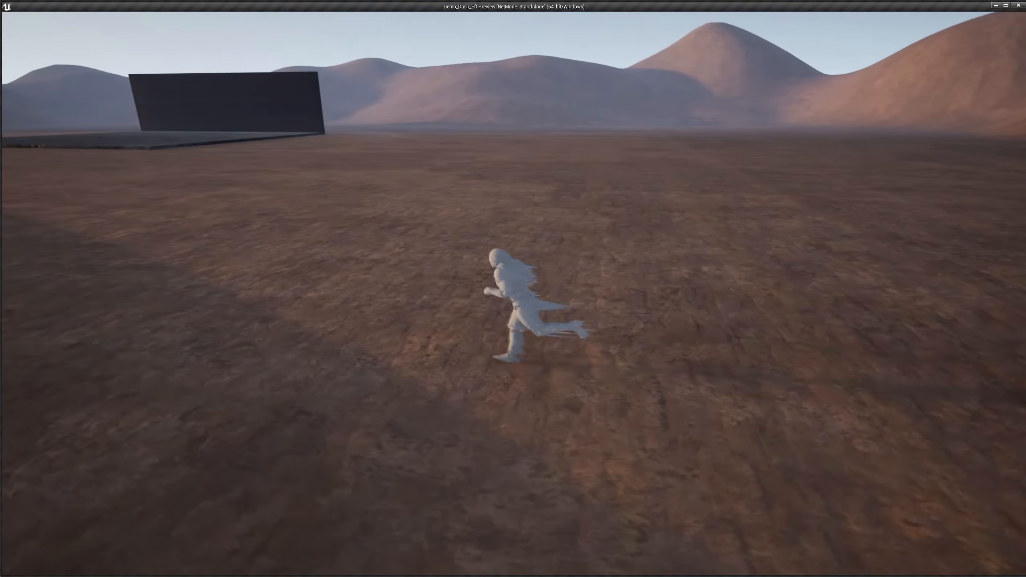
{"action": "key", "text": "shift"}
{"action": "key", "text": "shift"}
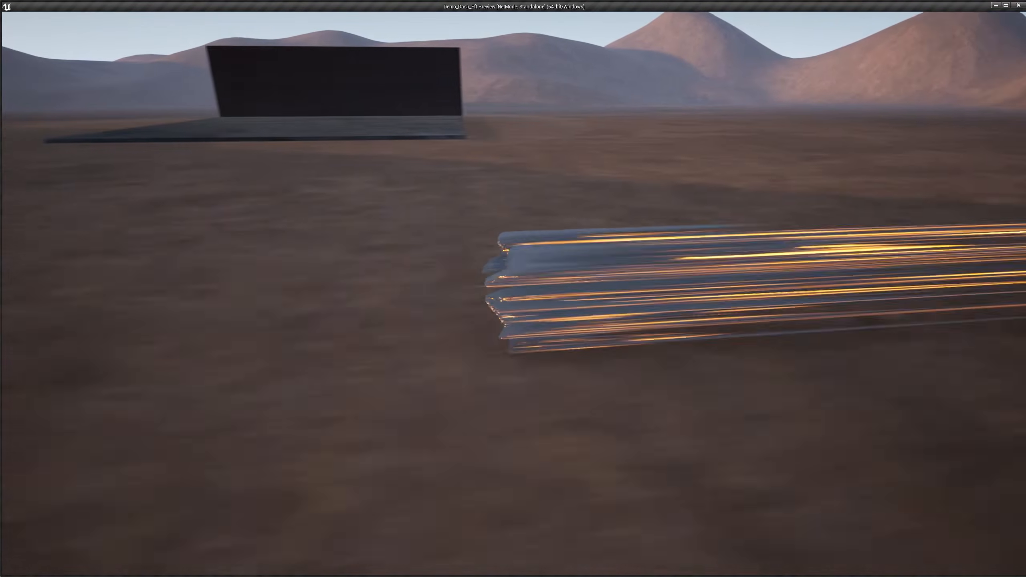
{"action": "key", "text": "Escape"}
Step: Set the material instance's Tiling parameter to 0.09 and play-test the dash trail across the terrain
{"action": "left_click", "coordinate": [293, 5]}
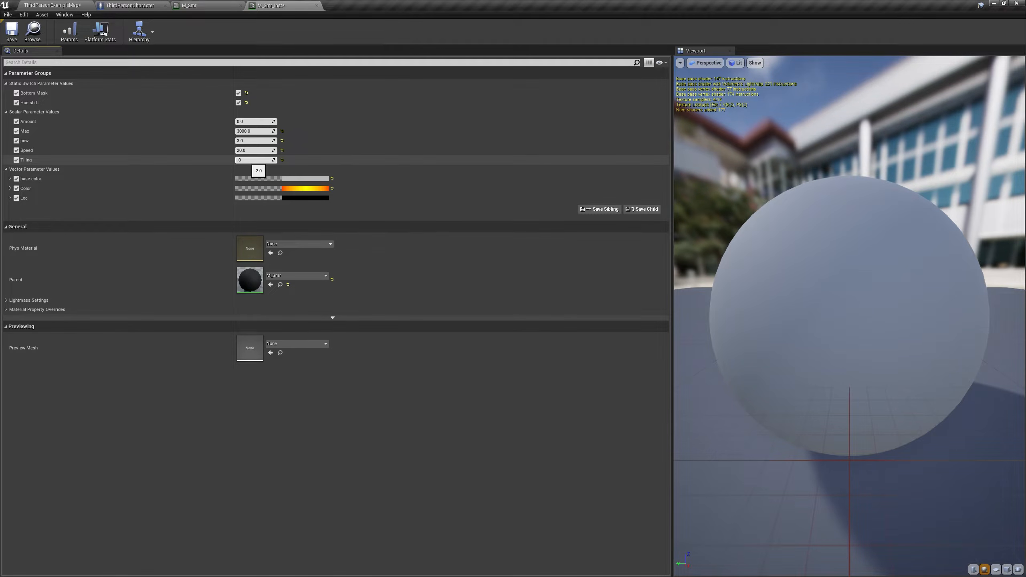
{"action": "left_click", "coordinate": [79, 5]}
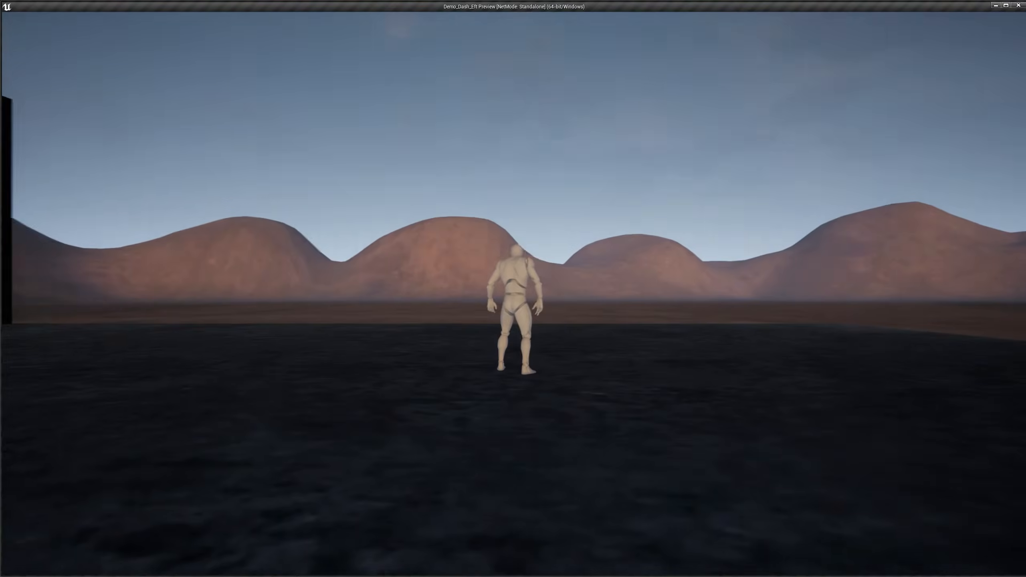
{"action": "key", "text": "shift"}
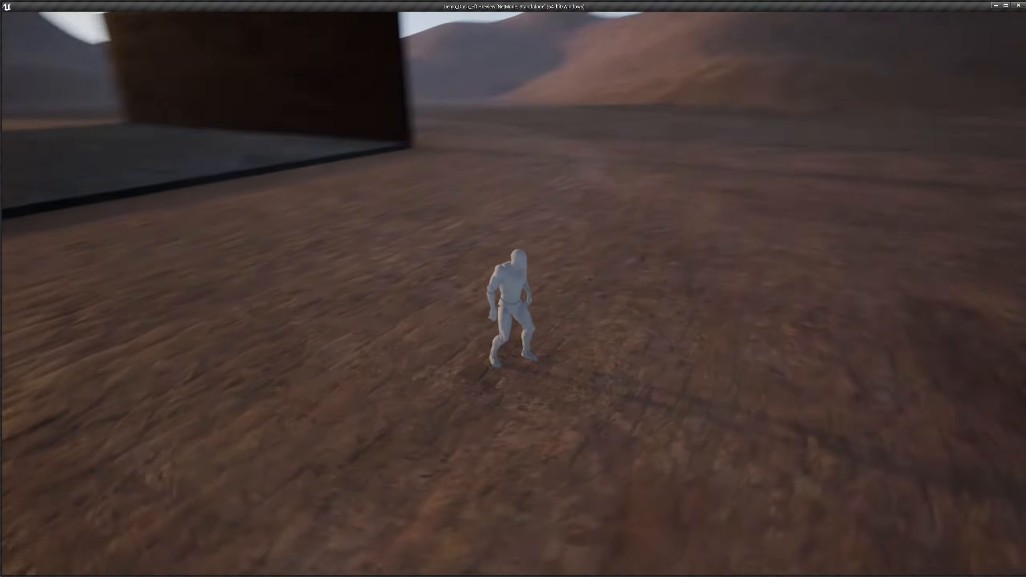
{"action": "key", "text": "shift"}
{"action": "key", "text": "shift"}
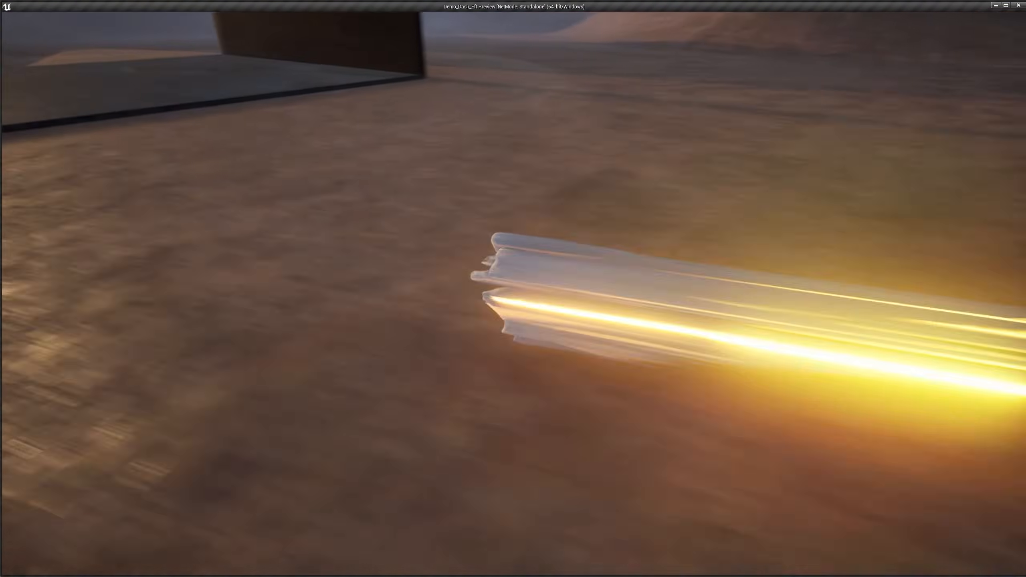
{"action": "key", "text": "shift"}
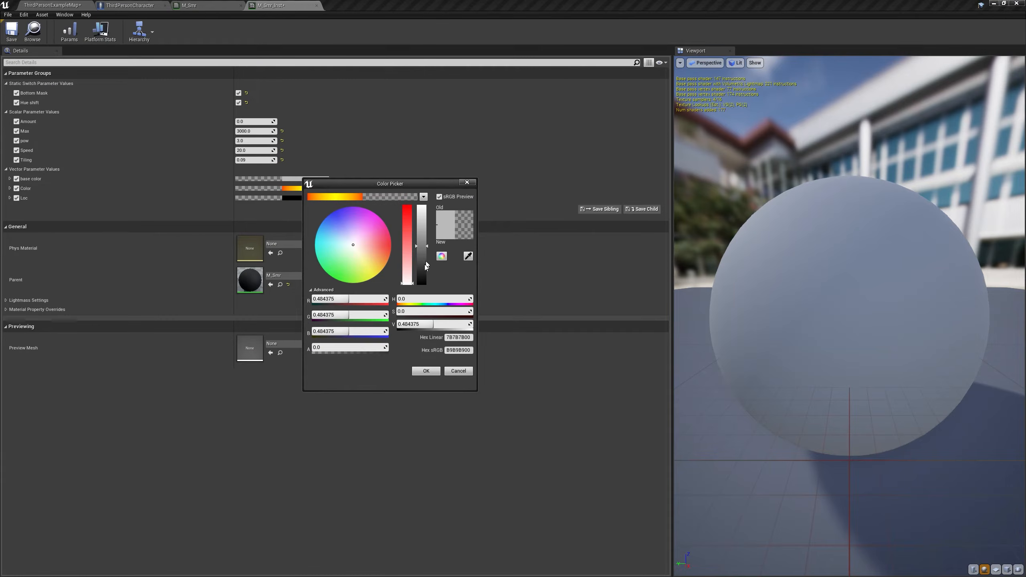
Step: Darken the material instance's base color to black and play-test the dash around the platform in several directions
{"action": "left_click_drag", "start_coordinate": [425, 264], "coordinate": [424, 288]}
{"action": "left_click", "coordinate": [426, 371]}
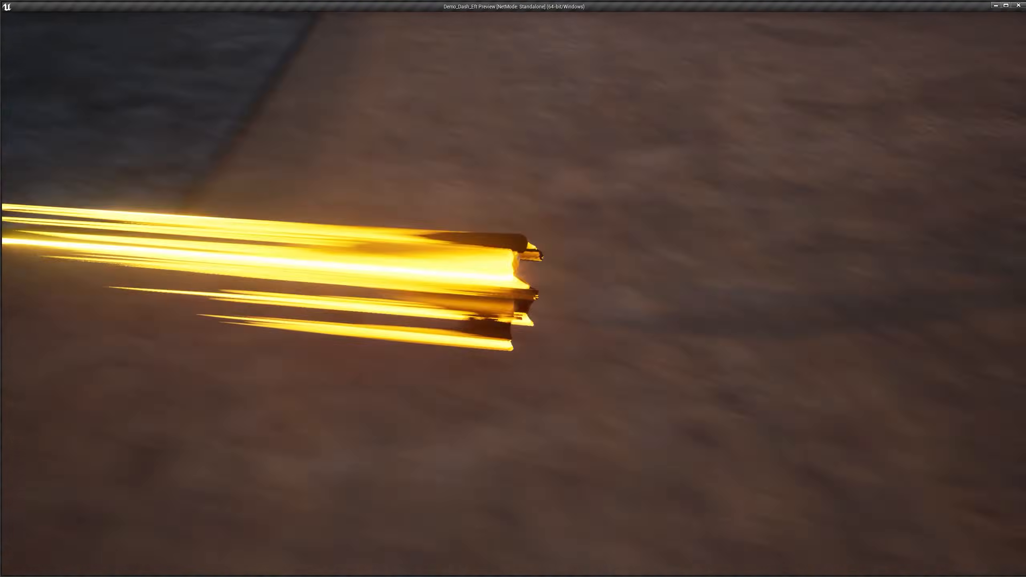
{"action": "key", "text": "w"}
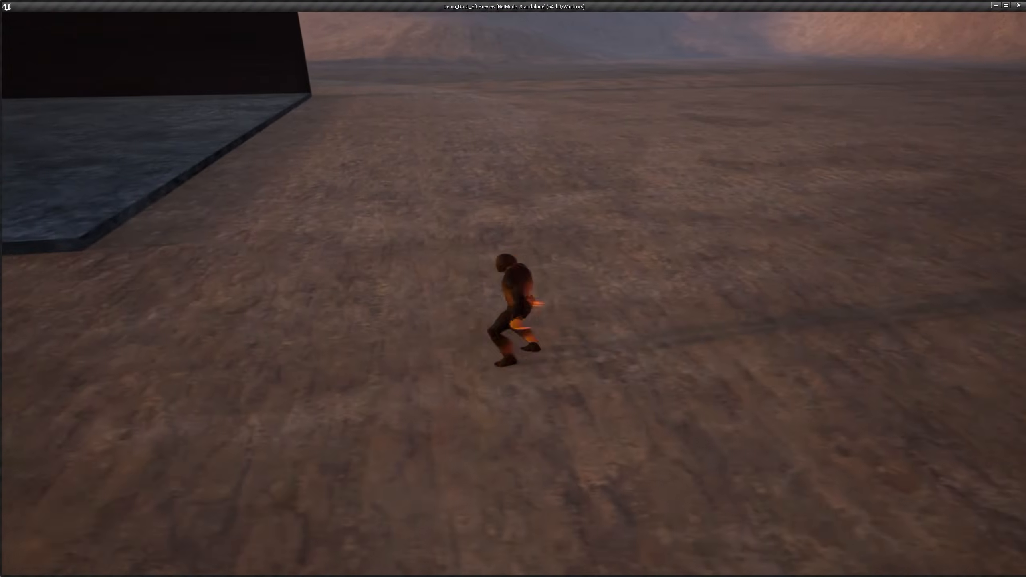
{"action": "key", "text": "a"}
{"action": "key", "text": "a"}
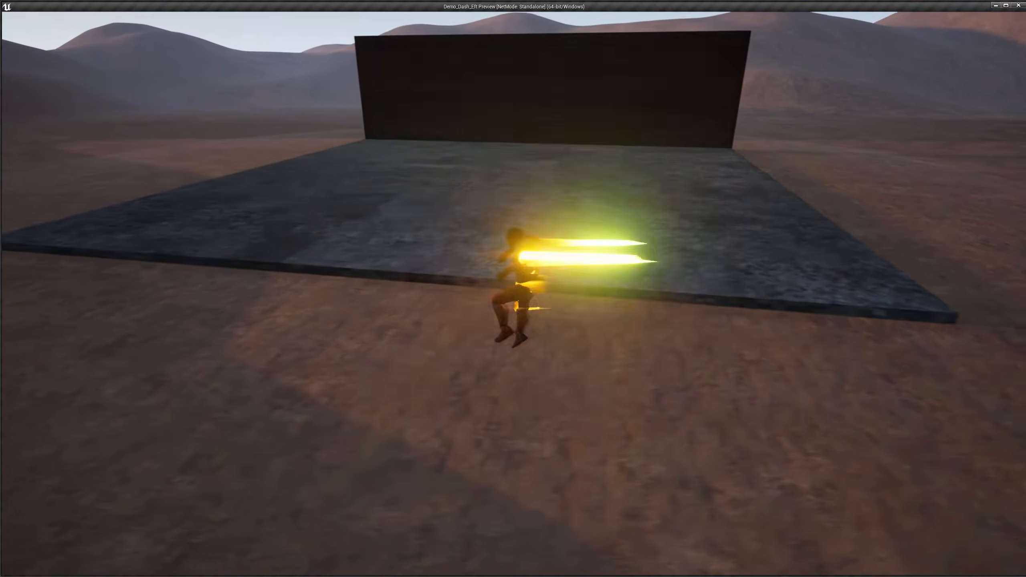
{"action": "key", "text": "a"}
{"action": "key", "text": "w"}
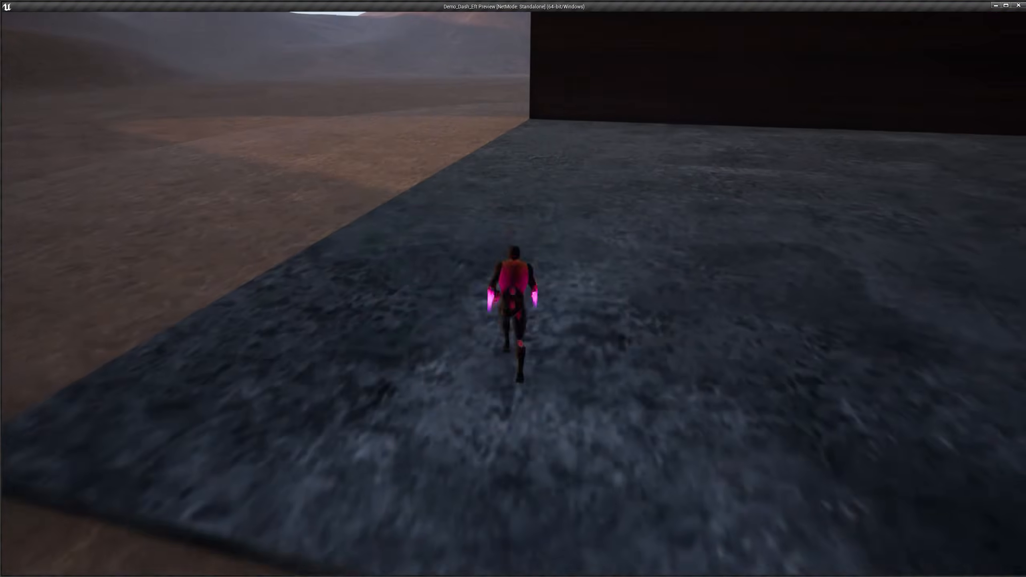
{"action": "key", "text": "d"}
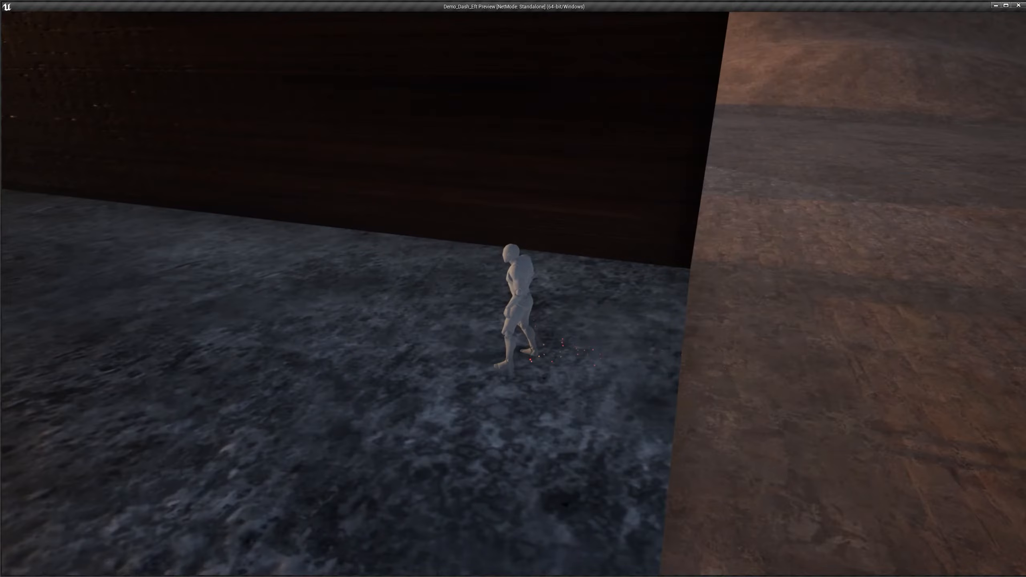
{"action": "key", "text": "a"}
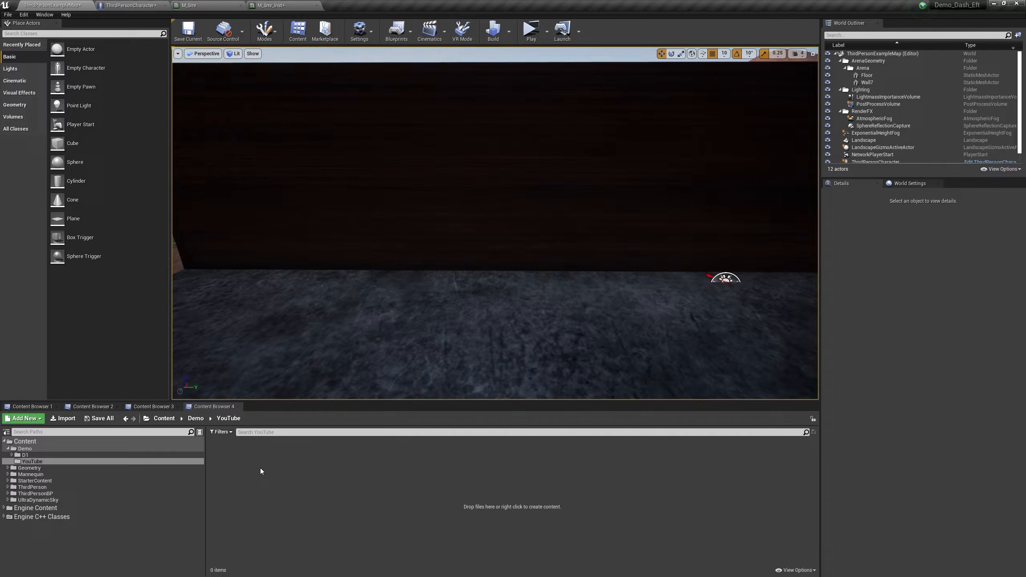
Step: Create a new material named M_Smear in the Demo/YouTube folder and open it for editing
{"action": "right_click", "coordinate": [260, 471]}
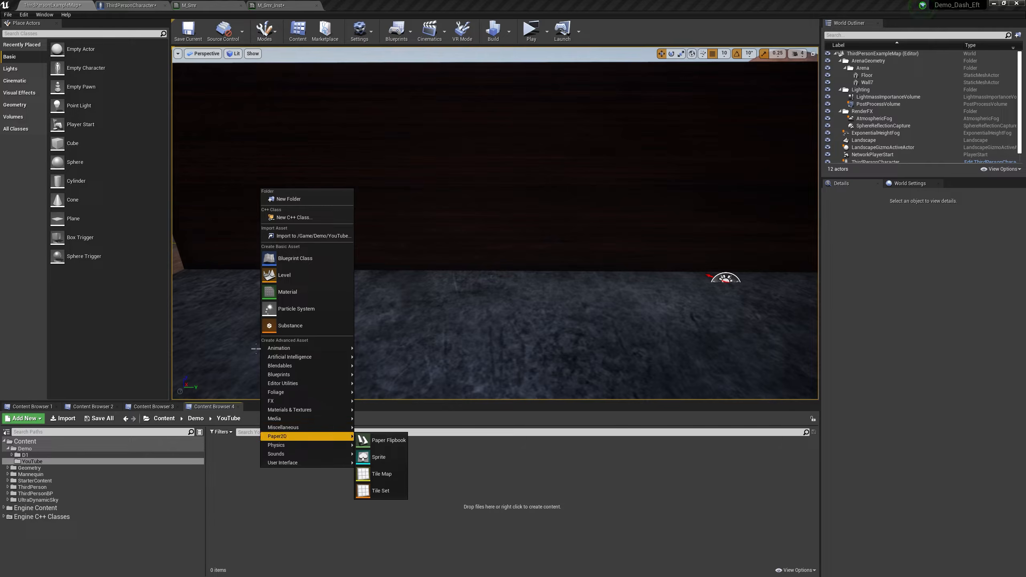
{"action": "left_click", "coordinate": [283, 293]}
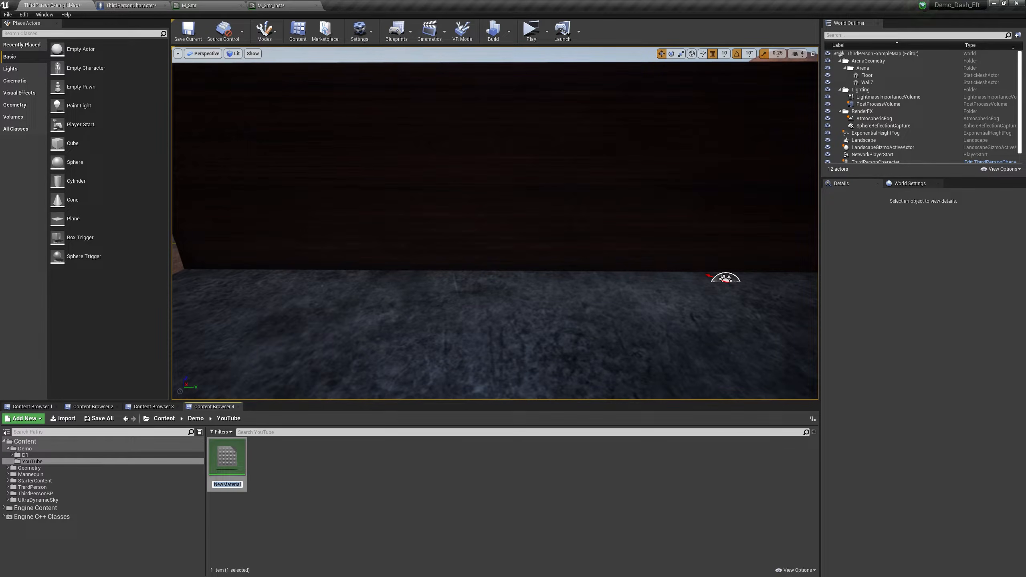
{"action": "type", "text": "M_Smear"}
{"action": "key", "text": "Return"}
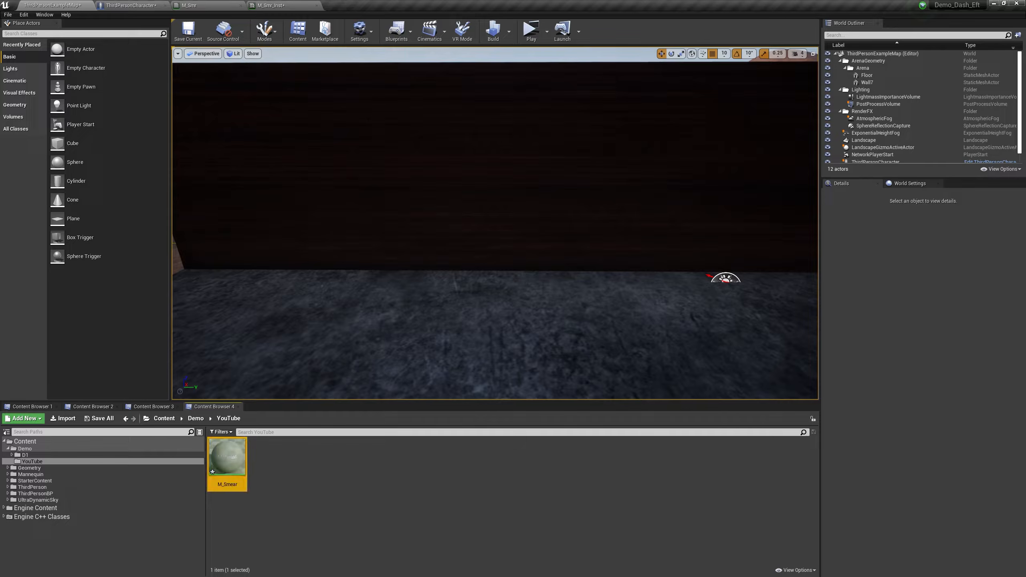
{"action": "double_click", "coordinate": [239, 458]}
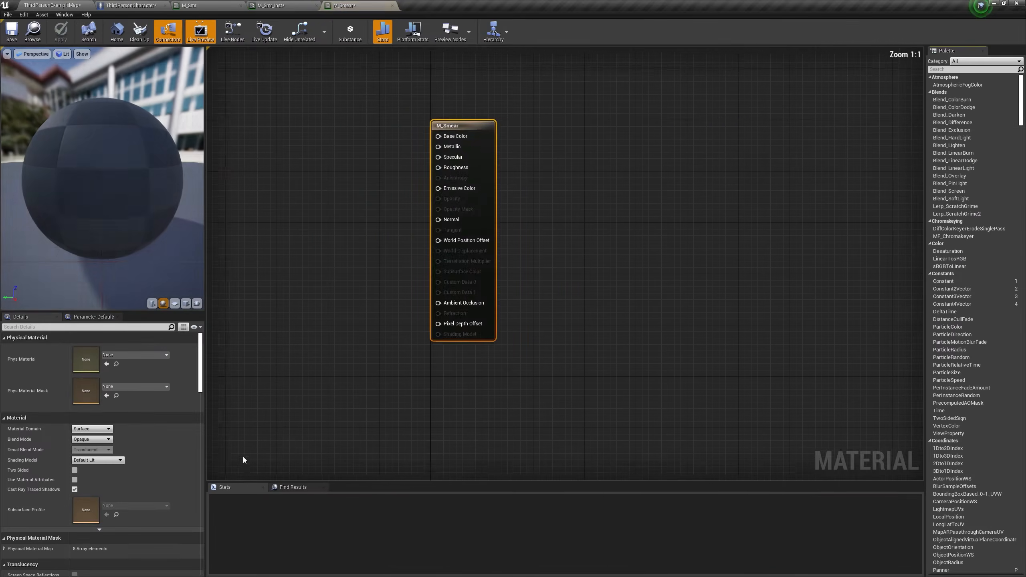
Step: Add a VertexNormalWS node, preview the material on a cube, and connect the node to Emissive Color
{"action": "right_click", "coordinate": [430, 245]}
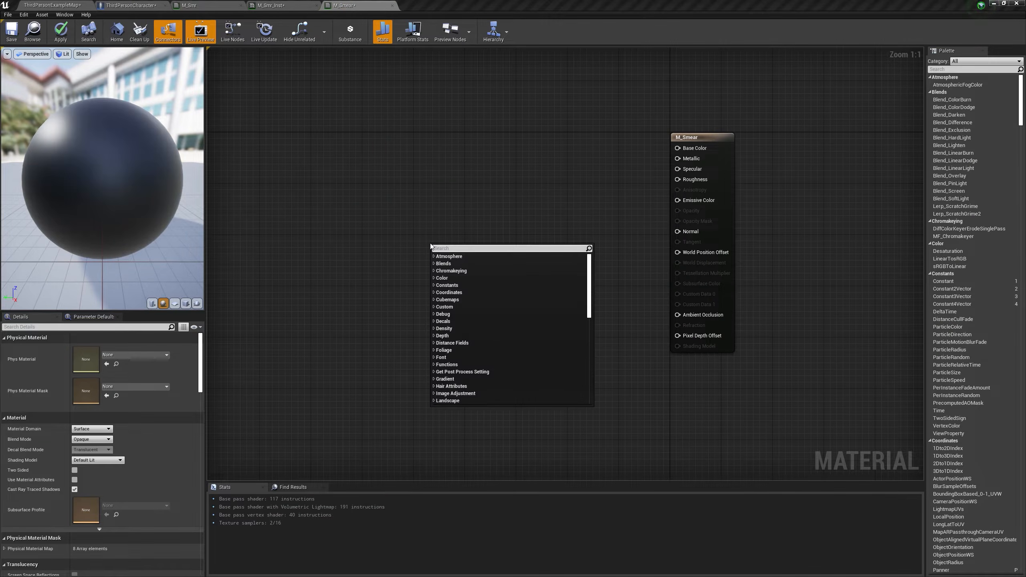
{"action": "type", "text": "vert"}
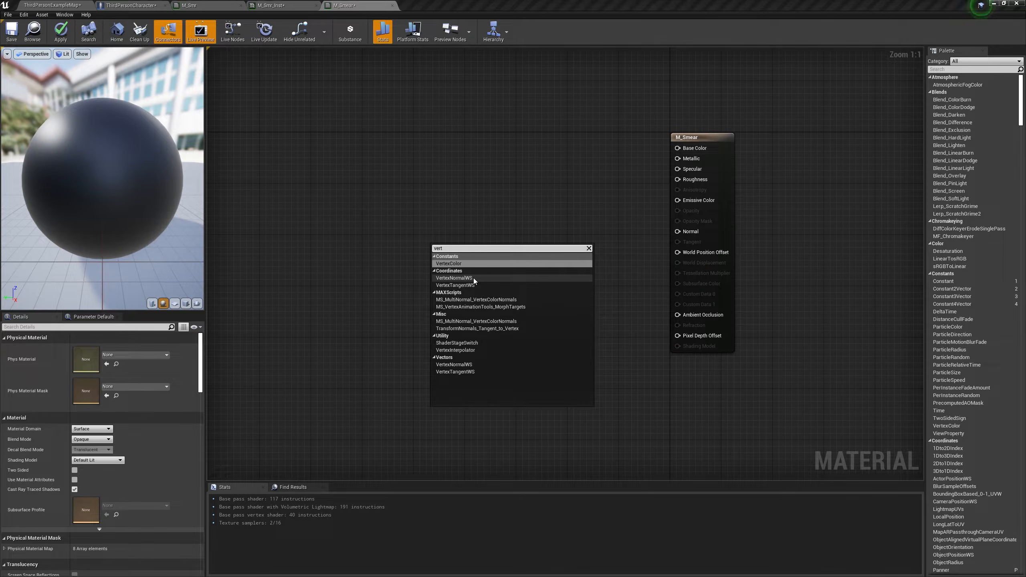
{"action": "left_click", "coordinate": [473, 278]}
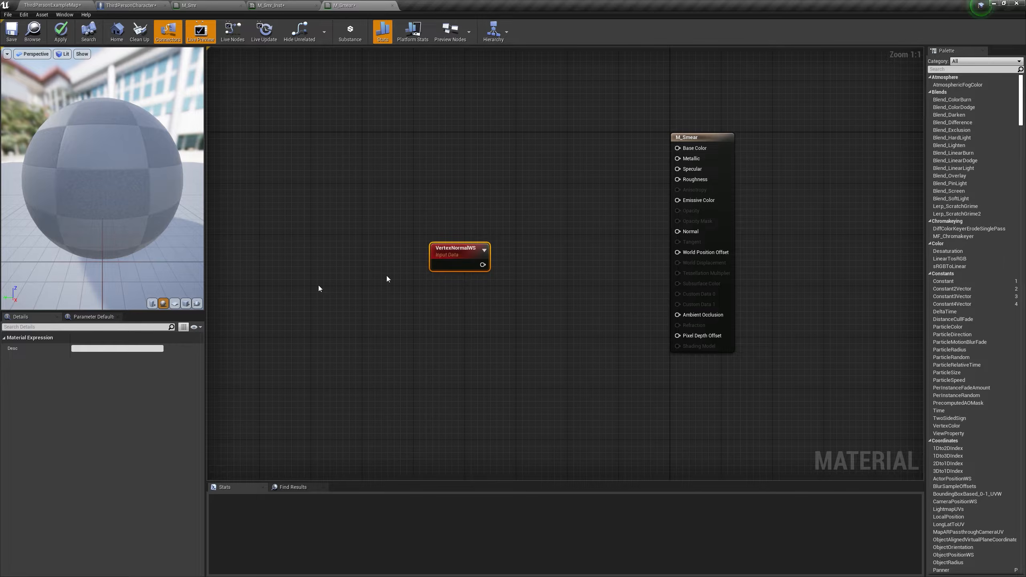
{"action": "left_click", "coordinate": [186, 303]}
{"action": "left_click_drag", "start_coordinate": [483, 265], "coordinate": [683, 200]}
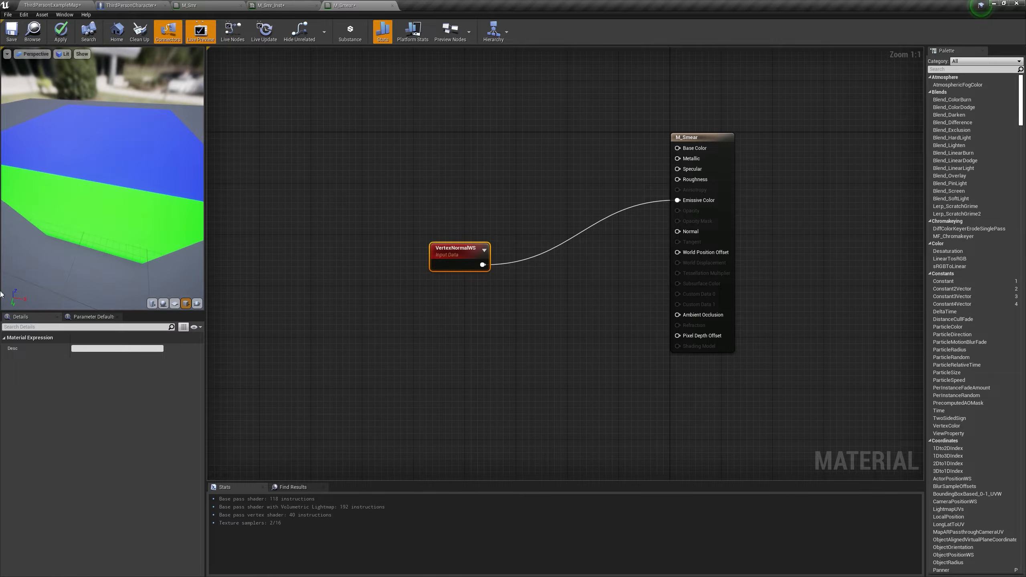
Step: Examine the vertex normal colors on the preview mesh from several angles and compare them with the level's world axes
{"action": "mouse_move", "coordinate": [17, 304]}
{"action": "left_mouse_down"}
{"action": "mouse_move", "coordinate": [5, 259]}
{"action": "mouse_move", "coordinate": [27, 300]}
{"action": "left_mouse_up"}
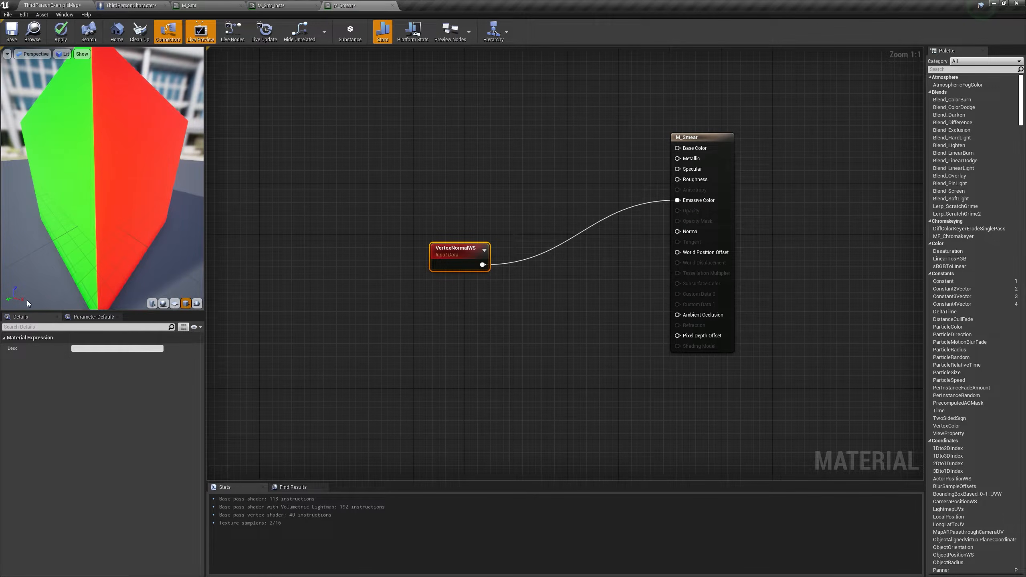
{"action": "left_click_drag", "start_coordinate": [137, 183], "coordinate": [11, 281]}
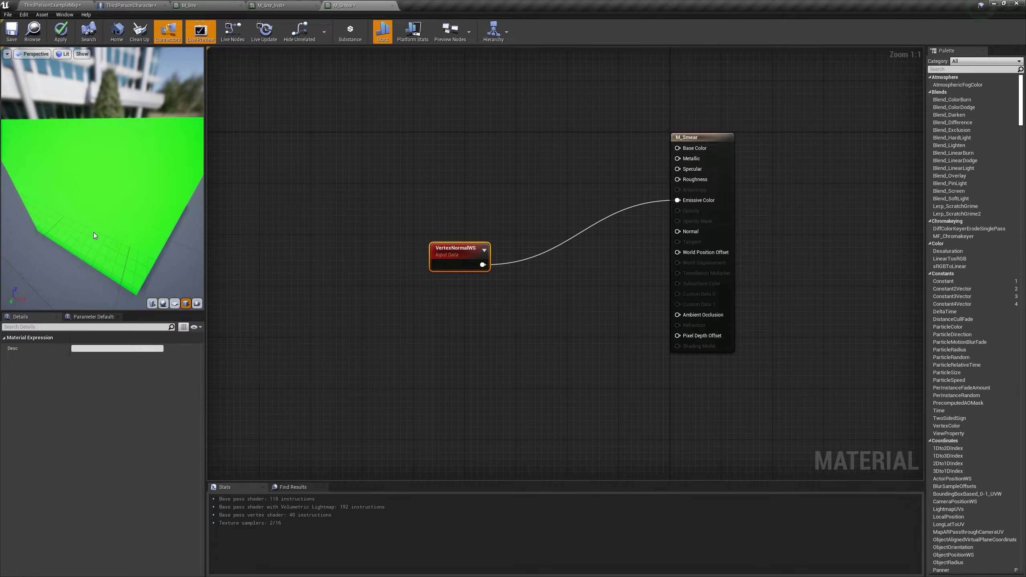
{"action": "left_click_drag", "start_coordinate": [109, 203], "coordinate": [115, 185]}
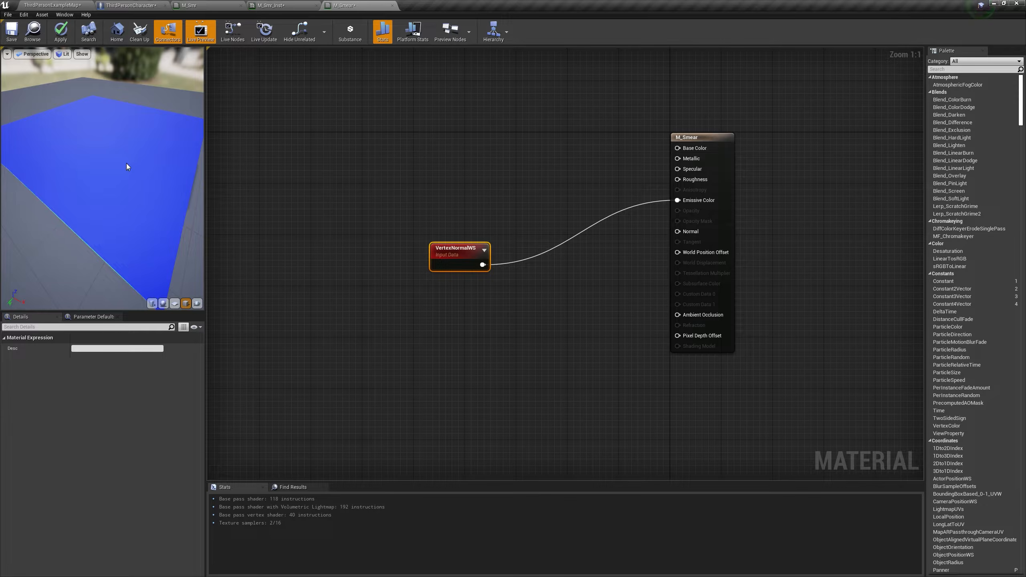
{"action": "left_click_drag", "start_coordinate": [124, 179], "coordinate": [153, 227]}
{"action": "left_click_drag", "start_coordinate": [87, 188], "coordinate": [178, 166]}
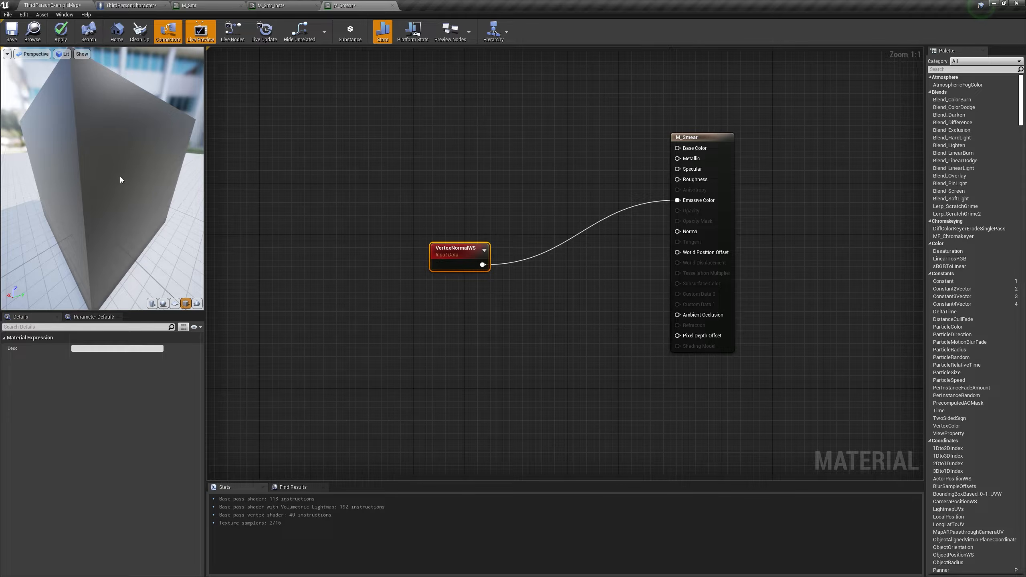
{"action": "left_click_drag", "start_coordinate": [178, 167], "coordinate": [52, 242]}
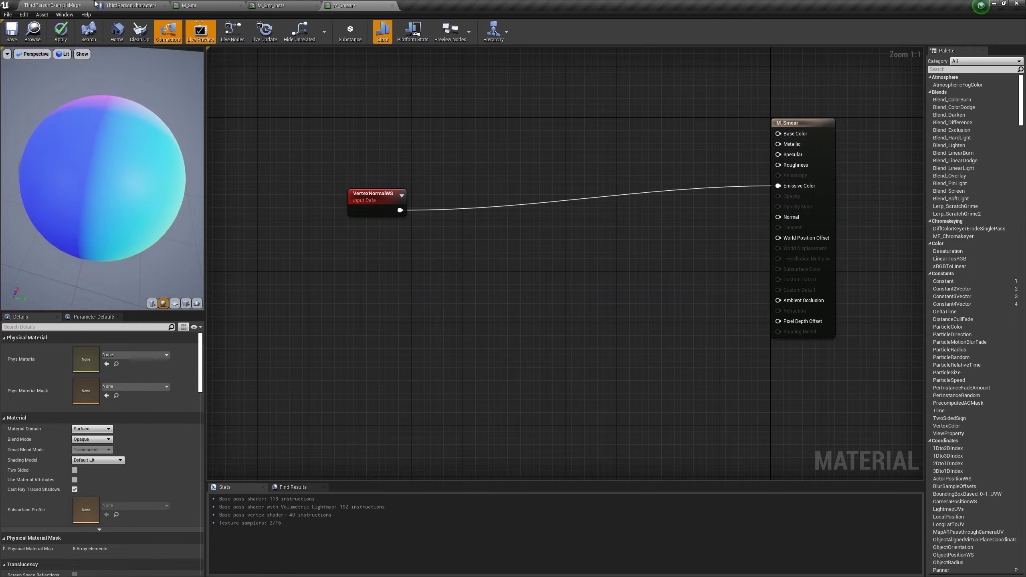
{"action": "left_click", "coordinate": [83, 6]}
{"action": "right_click_drag", "start_coordinate": [342, 158], "coordinate": [298, 172]}
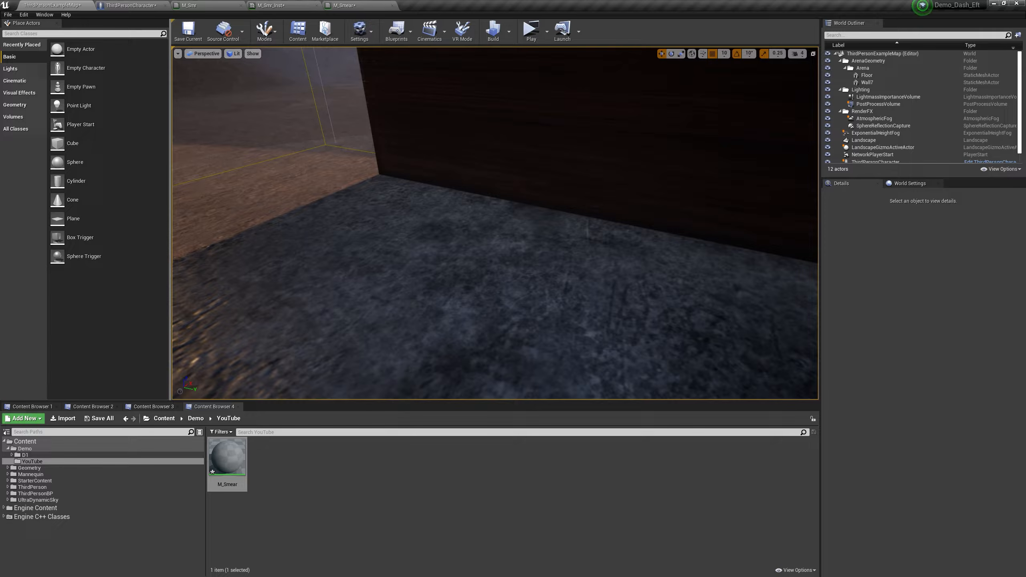
{"action": "left_click", "coordinate": [350, 7]}
Step: Feed VertexNormalWS into input A of a new Dot node placed between it and the material output
{"action": "right_click_drag", "start_coordinate": [413, 215], "coordinate": [449, 224]}
{"action": "left_click_drag", "start_coordinate": [410, 208], "coordinate": [390, 190]}
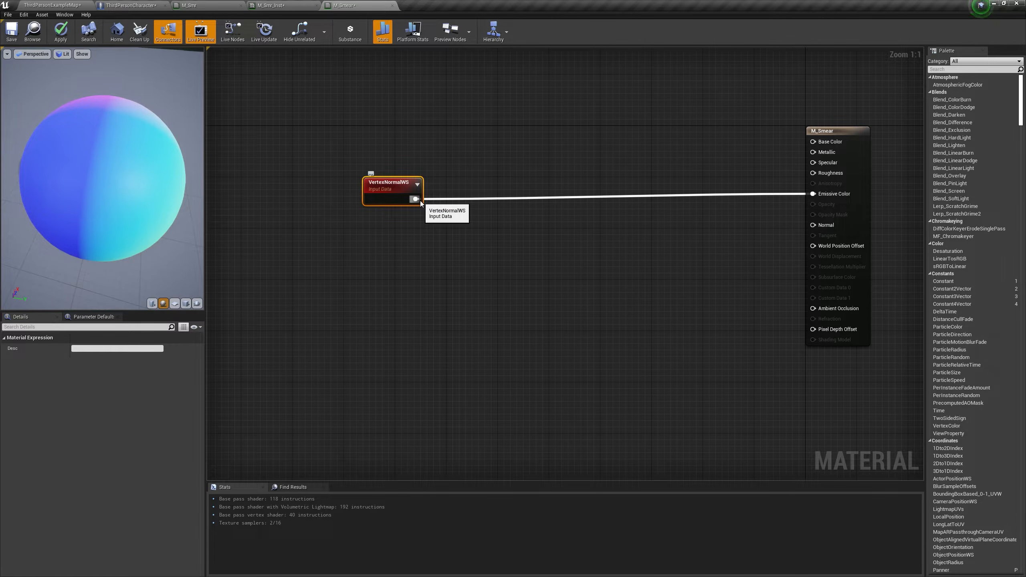
{"action": "left_click_drag", "start_coordinate": [420, 203], "coordinate": [519, 181]}
{"action": "type", "text": "dot"}
{"action": "key", "text": "Return"}
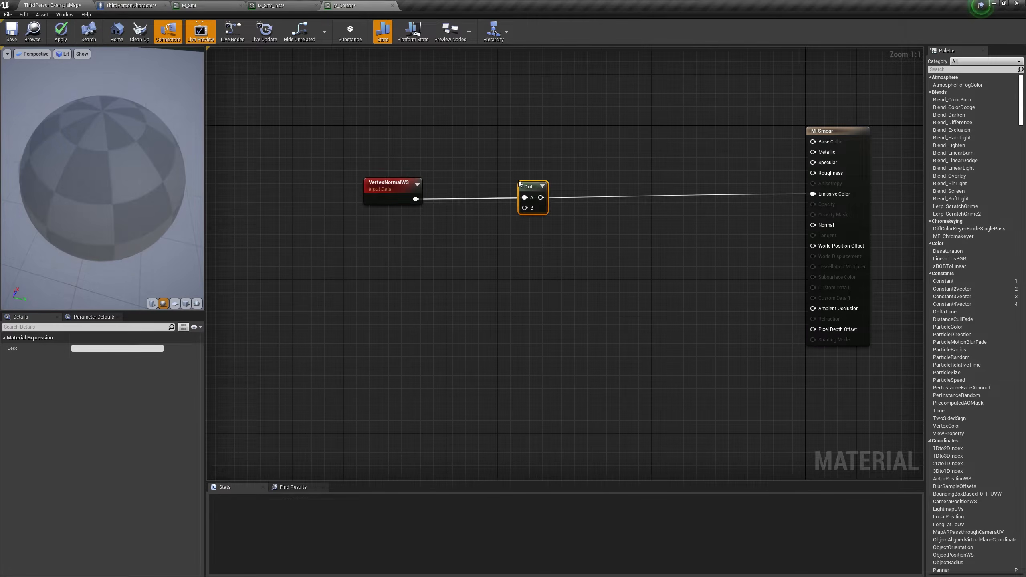
{"action": "left_click_drag", "start_coordinate": [522, 193], "coordinate": [514, 214]}
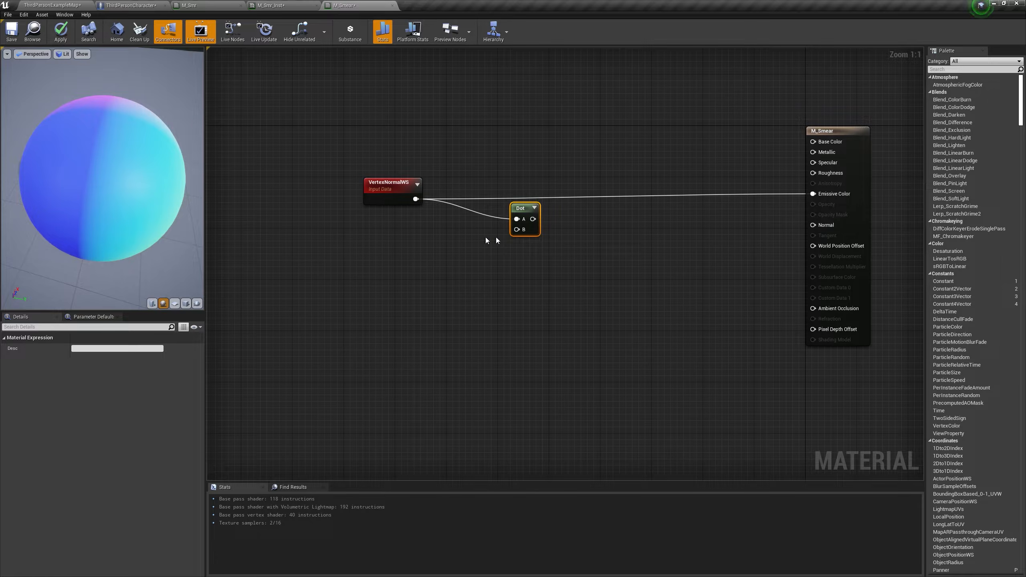
Step: Add a vector parameter named Loc, connect it to the Dot node's B input, and route Dot to Emissive Color
{"action": "left_click", "coordinate": [380, 242]}
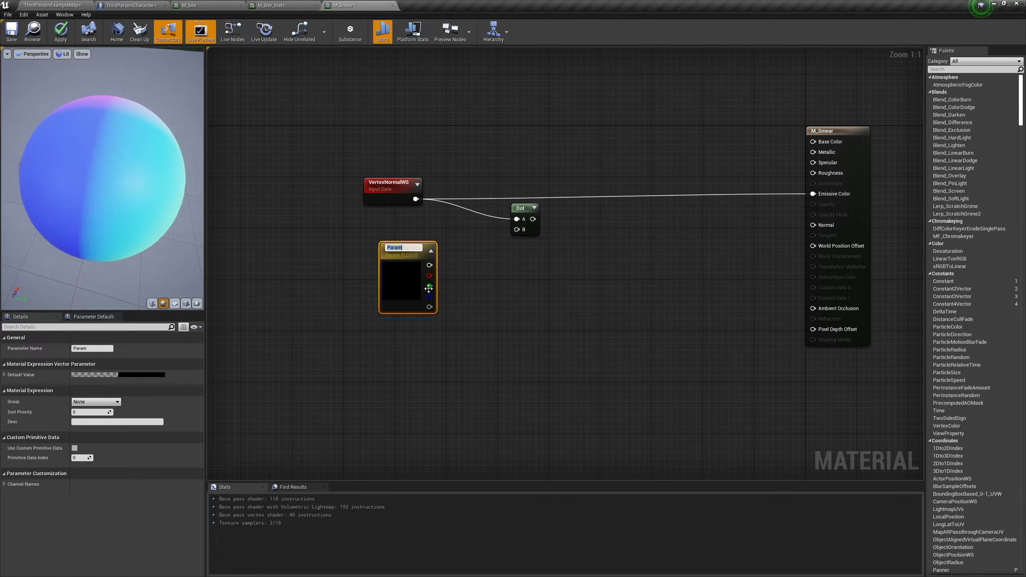
{"action": "left_click", "coordinate": [79, 348]}
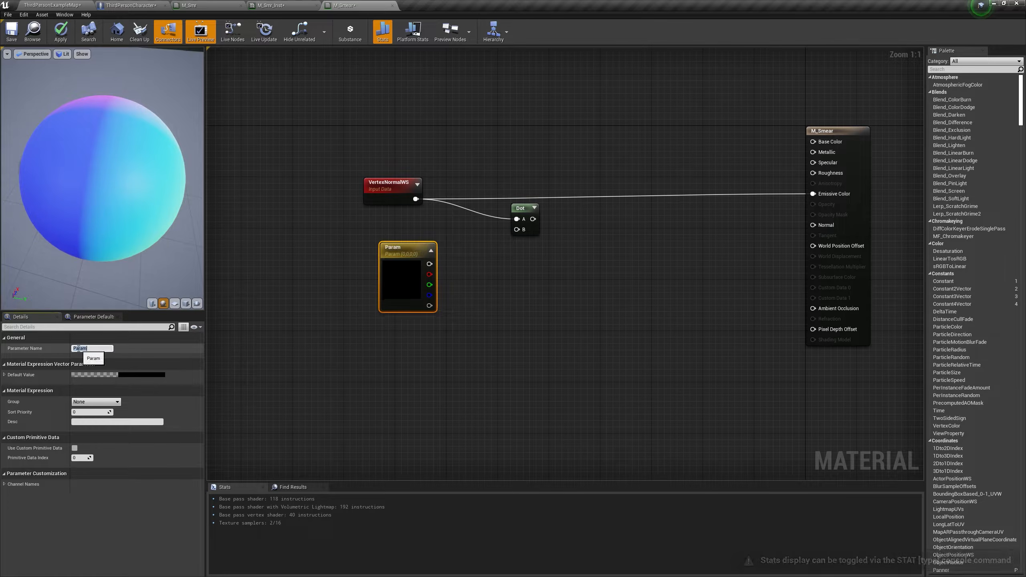
{"action": "type", "text": "Loc"}
{"action": "key", "text": "Return"}
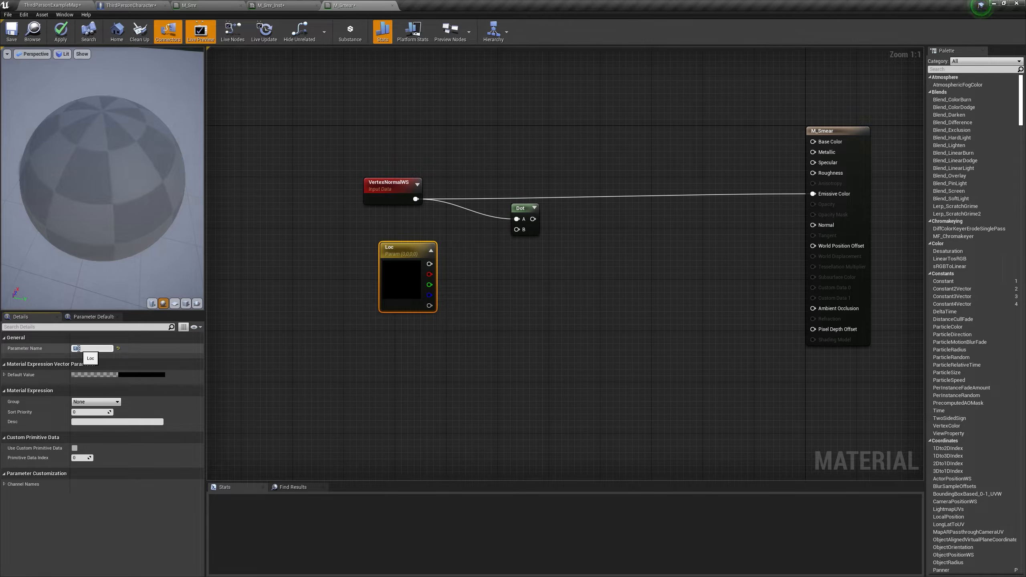
{"action": "left_click_drag", "start_coordinate": [430, 264], "coordinate": [813, 194]}
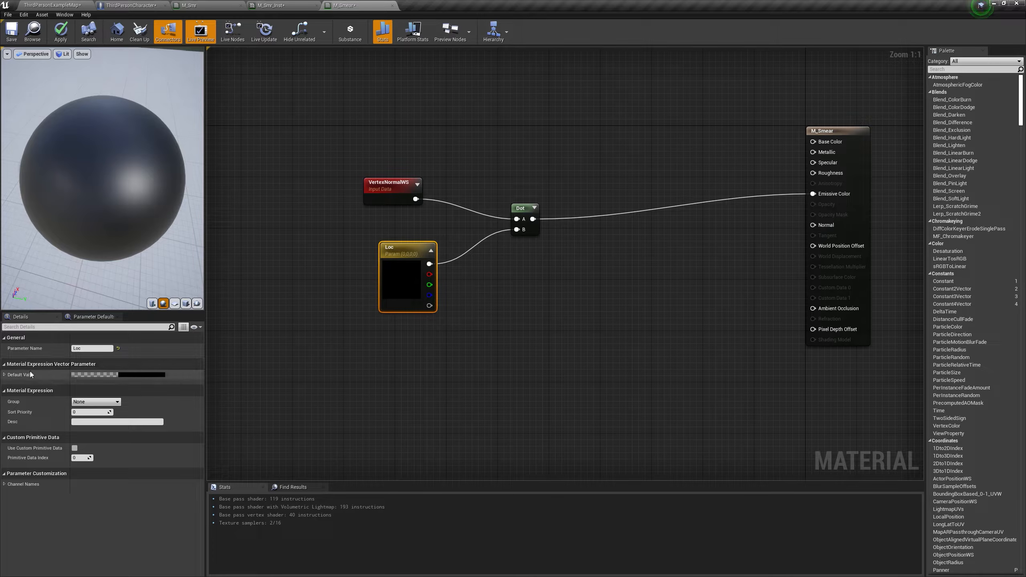
Step: Set the Loc parameter's default R value to 1 and inspect the resulting shading on the preview sphere
{"action": "left_click", "coordinate": [4, 375]}
{"action": "left_click", "coordinate": [90, 385]}
{"action": "type", "text": "1"}
{"action": "key", "text": "Return"}
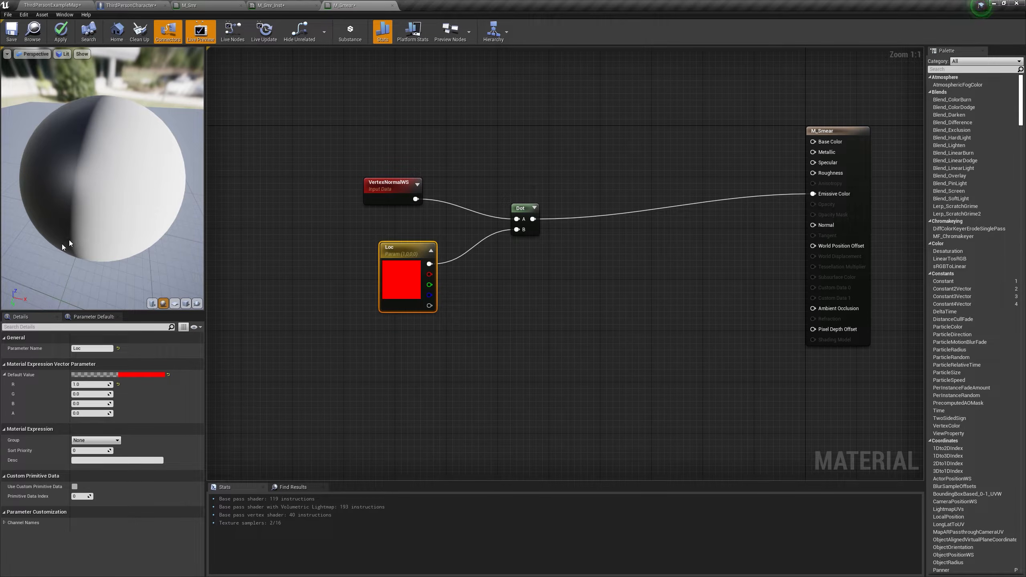
{"action": "mouse_move", "coordinate": [88, 213]}
{"action": "left_mouse_down"}
{"action": "mouse_move", "coordinate": [119, 214]}
{"action": "mouse_move", "coordinate": [99, 209]}
{"action": "left_mouse_up"}
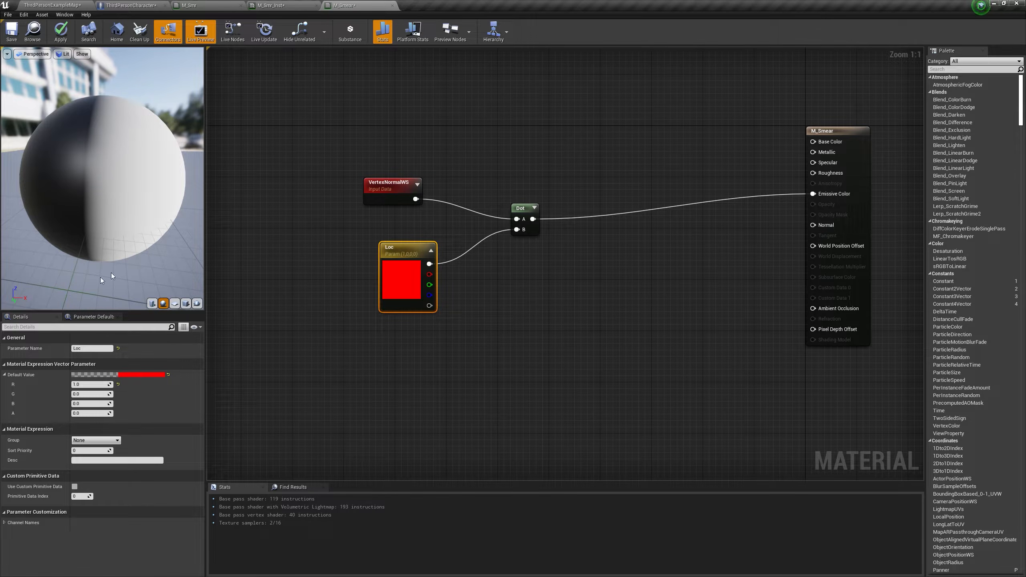
{"action": "left_click_drag", "start_coordinate": [110, 199], "coordinate": [103, 221]}
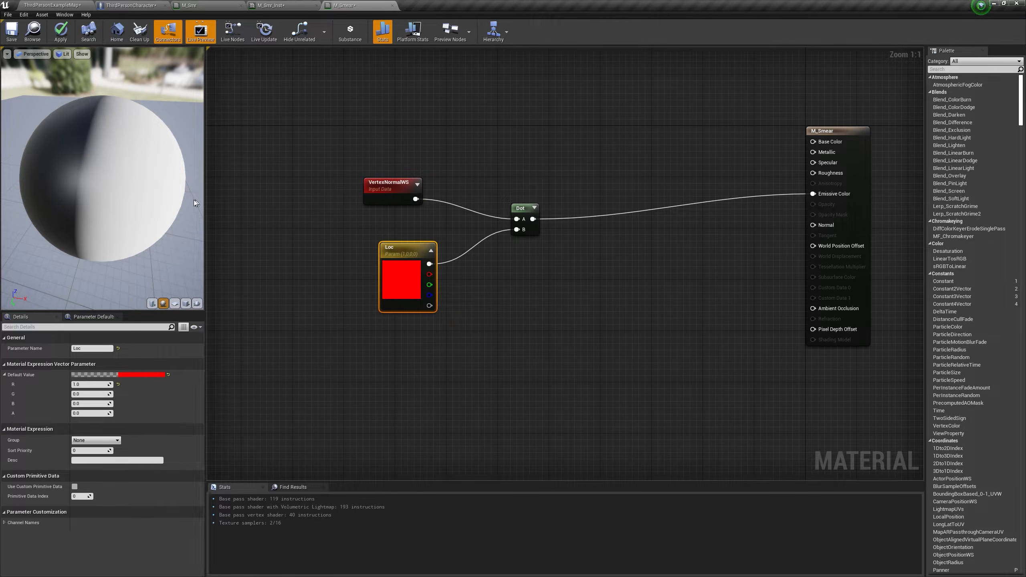
Step: Inspect the preview sphere's shading, then set the Loc parameter's default B value to 1 and examine the diagonal direction
{"action": "left_click_drag", "start_coordinate": [112, 198], "coordinate": [121, 222]}
{"action": "left_click_drag", "start_coordinate": [87, 190], "coordinate": [91, 199]}
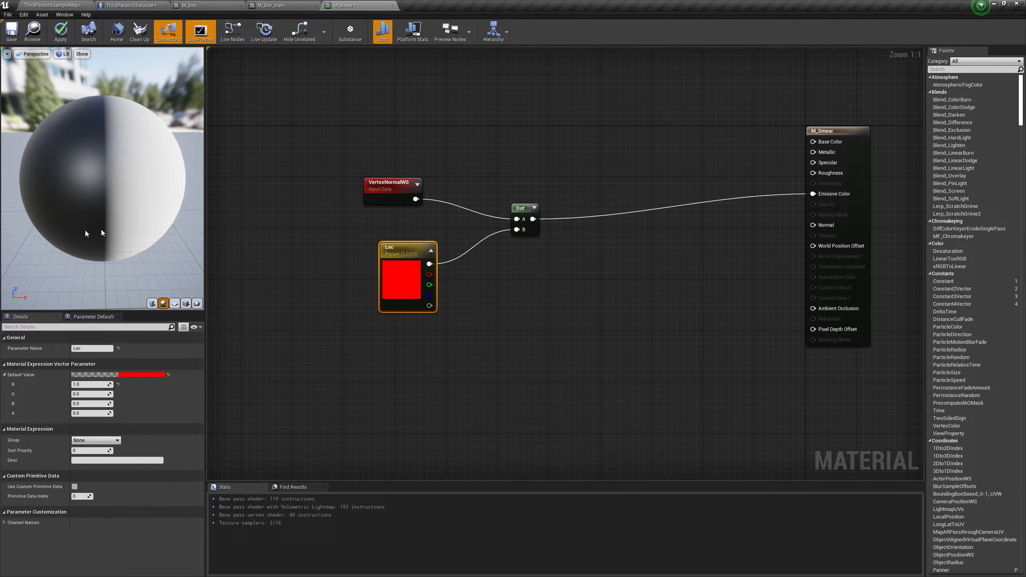
{"action": "left_click", "coordinate": [82, 404]}
{"action": "type", "text": "1"}
{"action": "key", "text": "Return"}
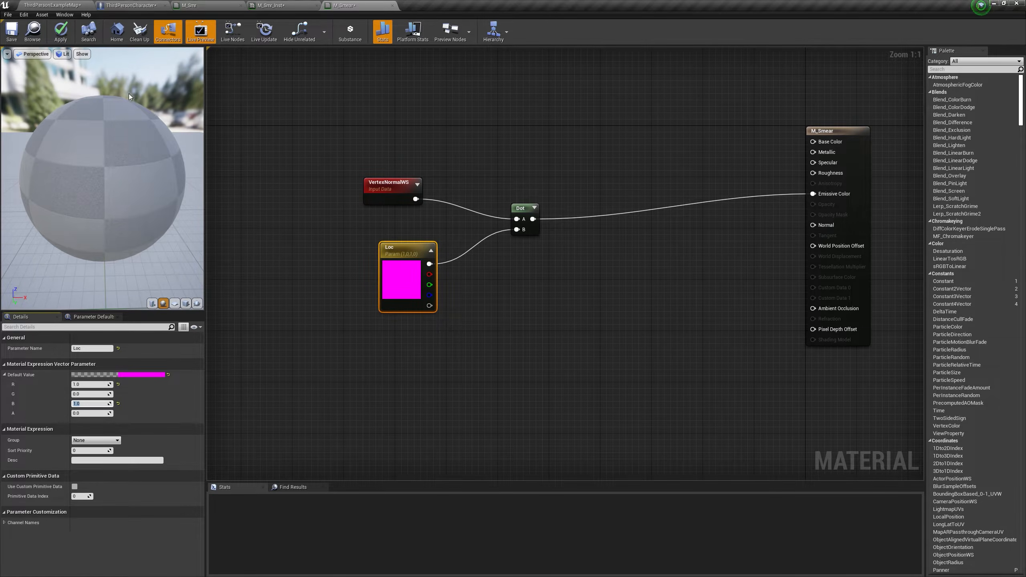
{"action": "left_click_drag", "start_coordinate": [163, 257], "coordinate": [119, 230]}
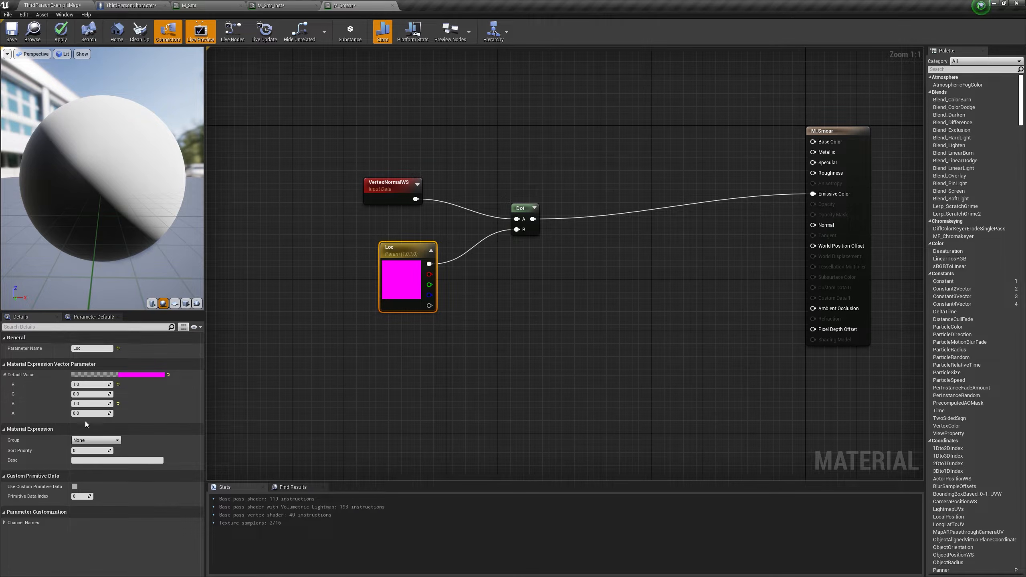
Step: Set the Loc parameter's default R value to 0 and inspect the preview sphere's shading from several angles
{"action": "left_click", "coordinate": [91, 384]}
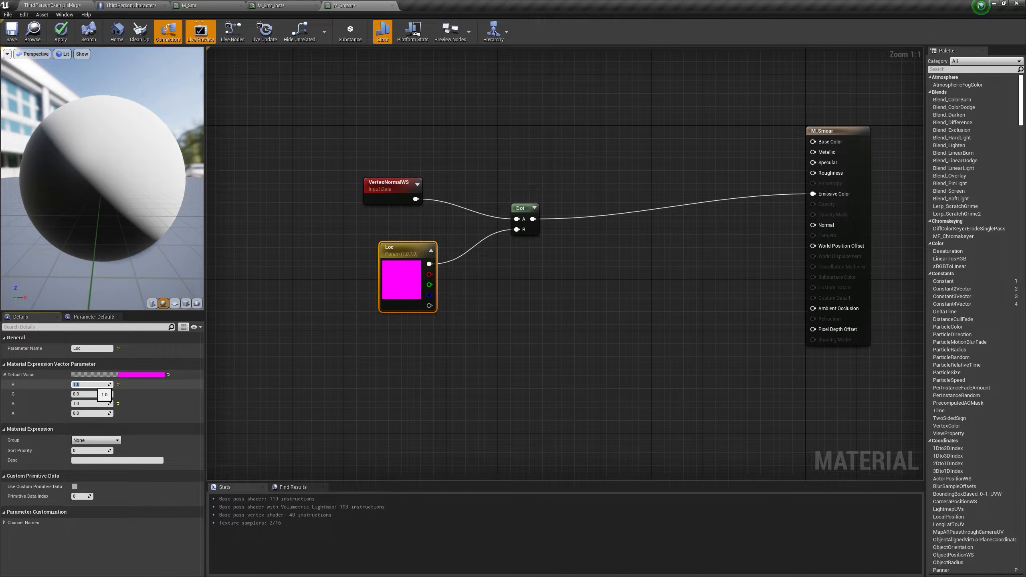
{"action": "type", "text": "0"}
{"action": "key", "text": "Return"}
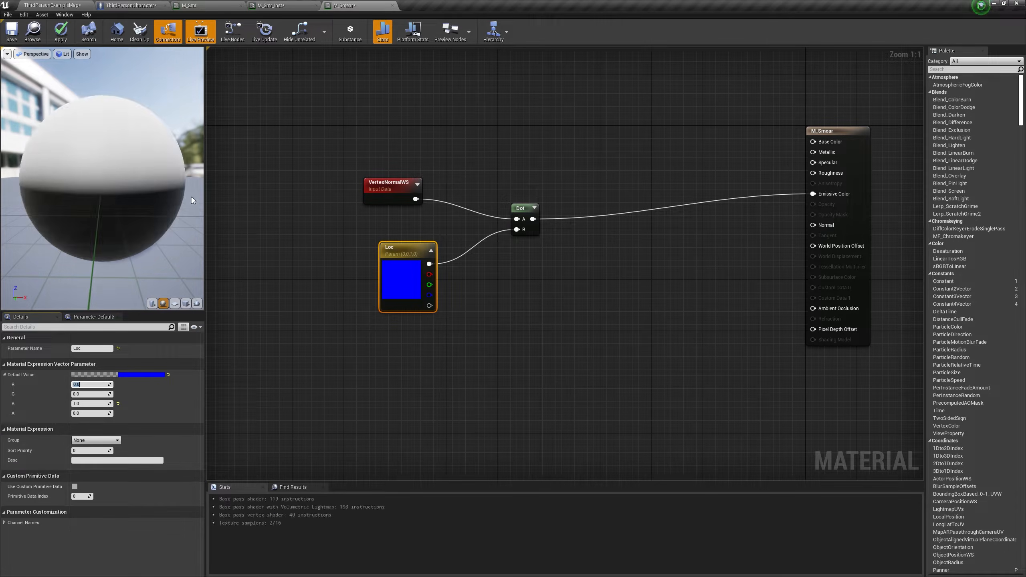
{"action": "left_click_drag", "start_coordinate": [128, 179], "coordinate": [121, 200]}
{"action": "left_click_drag", "start_coordinate": [73, 166], "coordinate": [124, 243]}
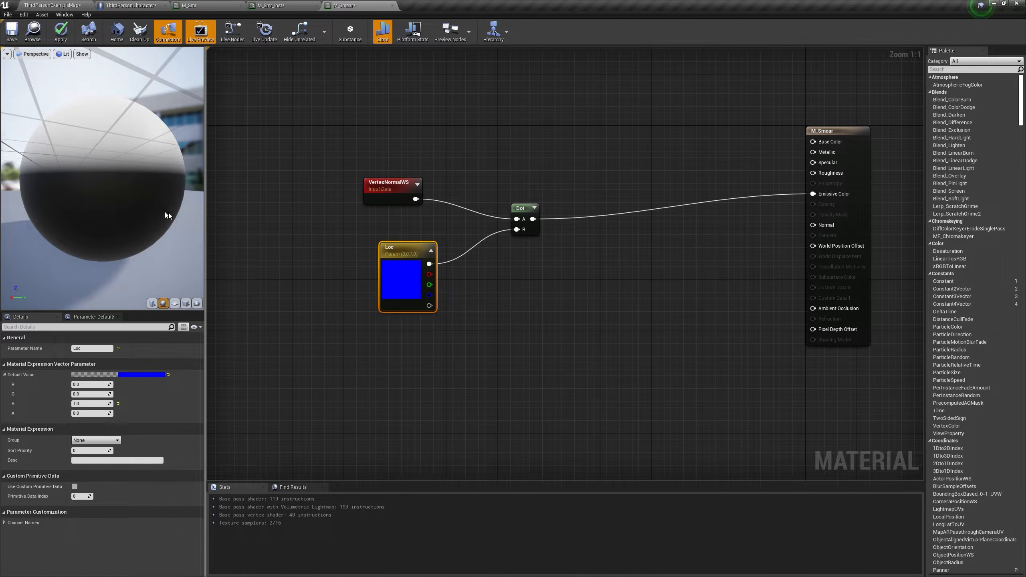
Step: Shift the VertexNormalWS, Loc and Dot nodes away from the material output and feed Dot into a new Saturate node
{"action": "left_click_drag", "start_coordinate": [337, 175], "coordinate": [542, 297]}
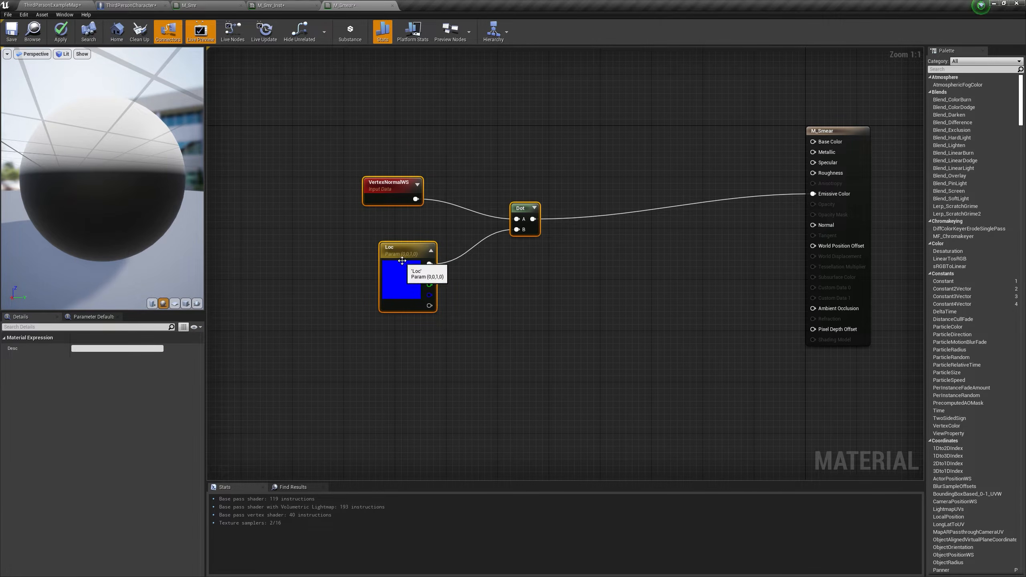
{"action": "left_click_drag", "start_coordinate": [408, 268], "coordinate": [366, 247]}
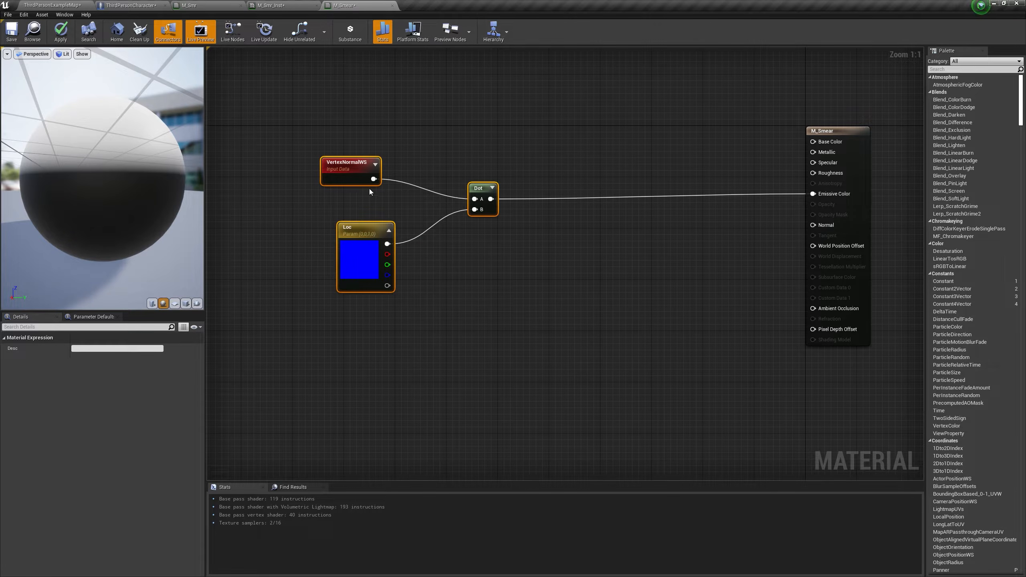
{"action": "left_click", "coordinate": [339, 155]}
{"action": "left_click", "coordinate": [341, 163]}
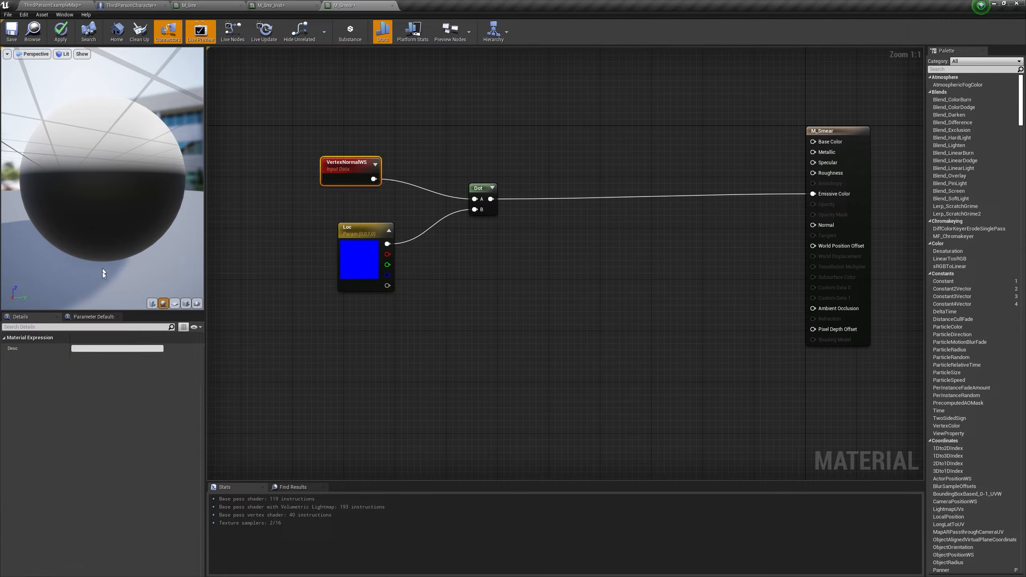
{"action": "left_click_drag", "start_coordinate": [491, 199], "coordinate": [569, 186]}
{"action": "type", "text": "sa"}
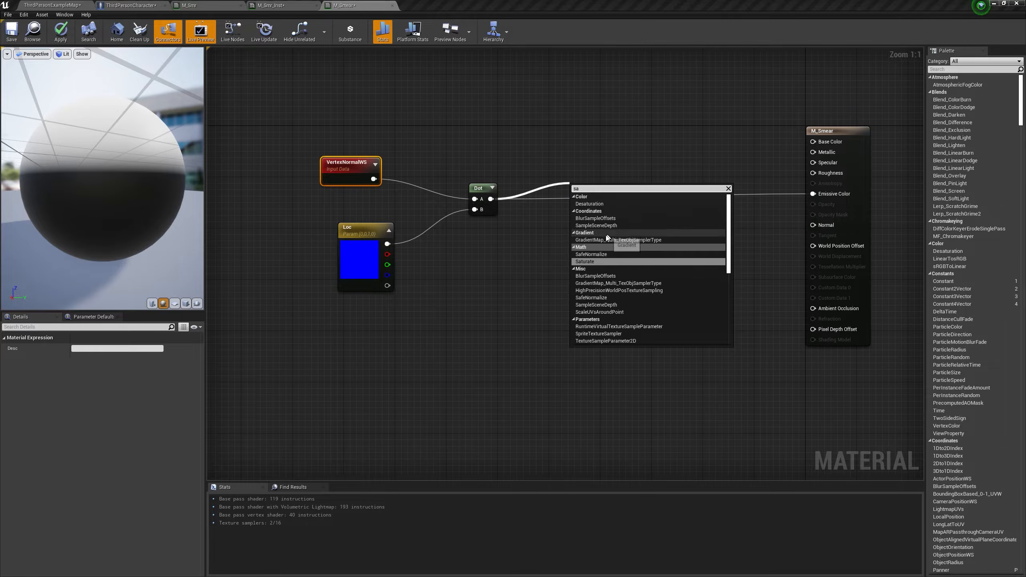
{"action": "left_click", "coordinate": [584, 261]}
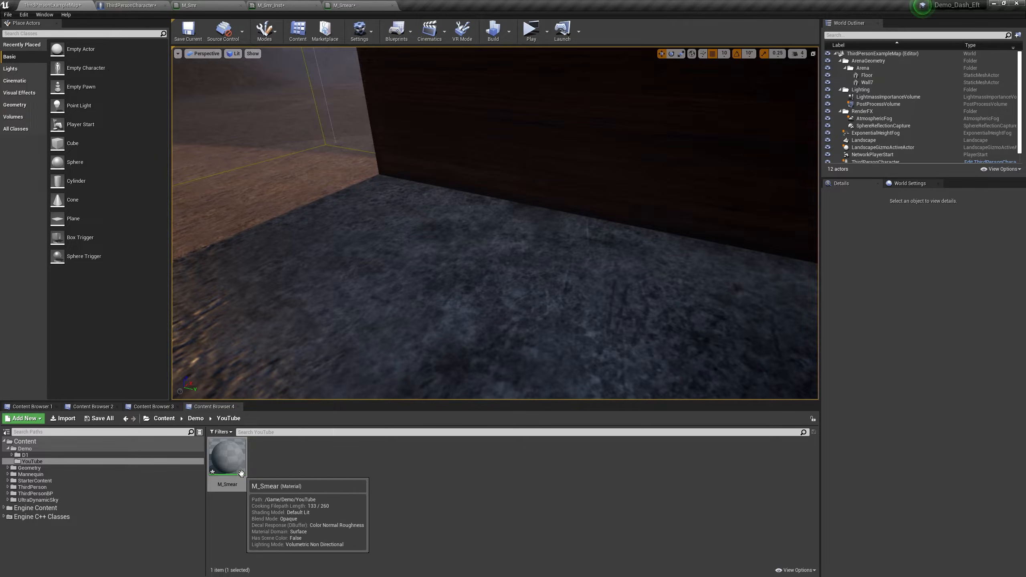
Step: Create the material instance M_Smear_Inst from M_Smear, open it, and apply the changes in the parent material
{"action": "right_click", "coordinate": [241, 473]}
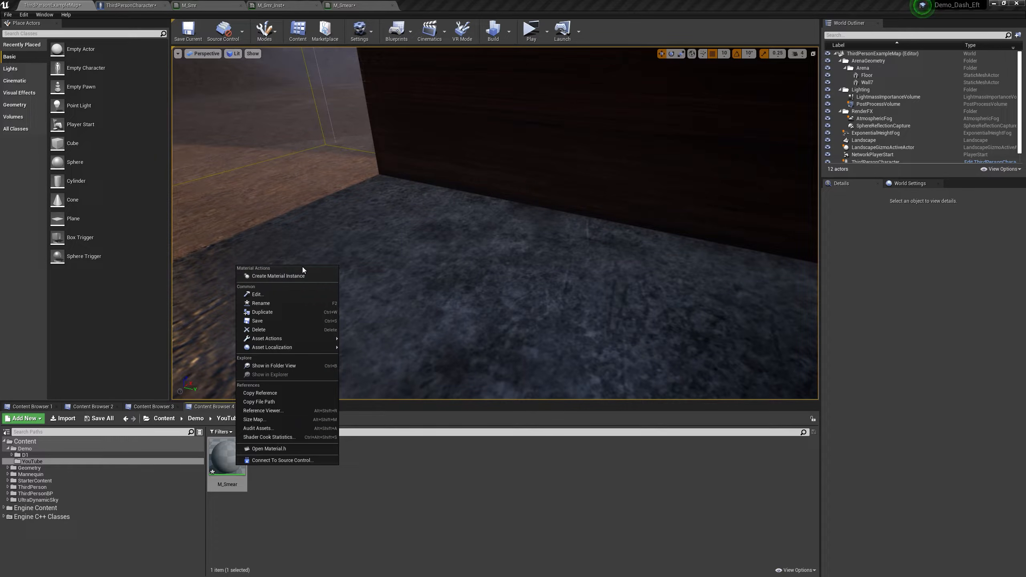
{"action": "left_click", "coordinate": [282, 279]}
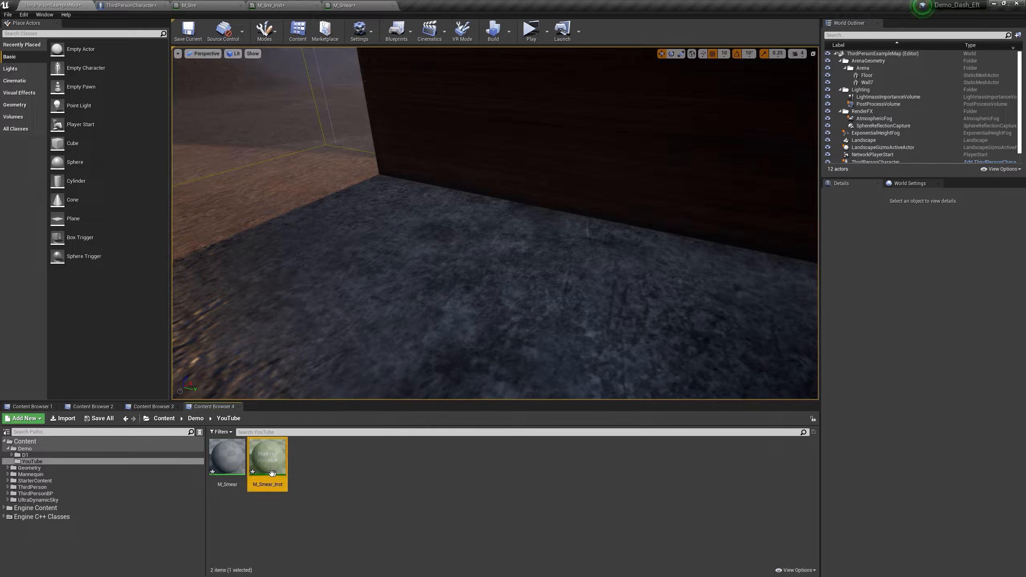
{"action": "double_click", "coordinate": [270, 463]}
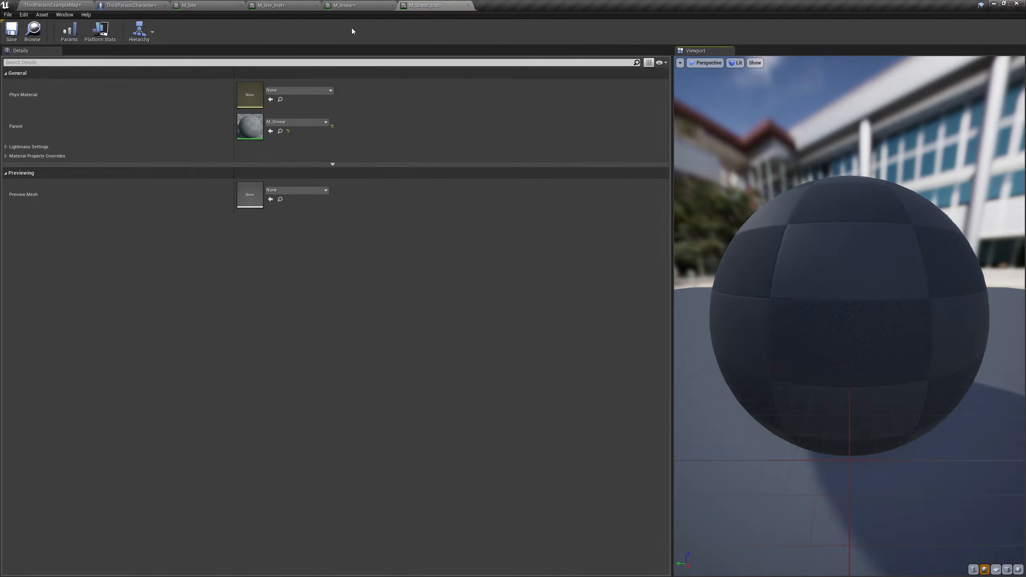
{"action": "left_click", "coordinate": [347, 5]}
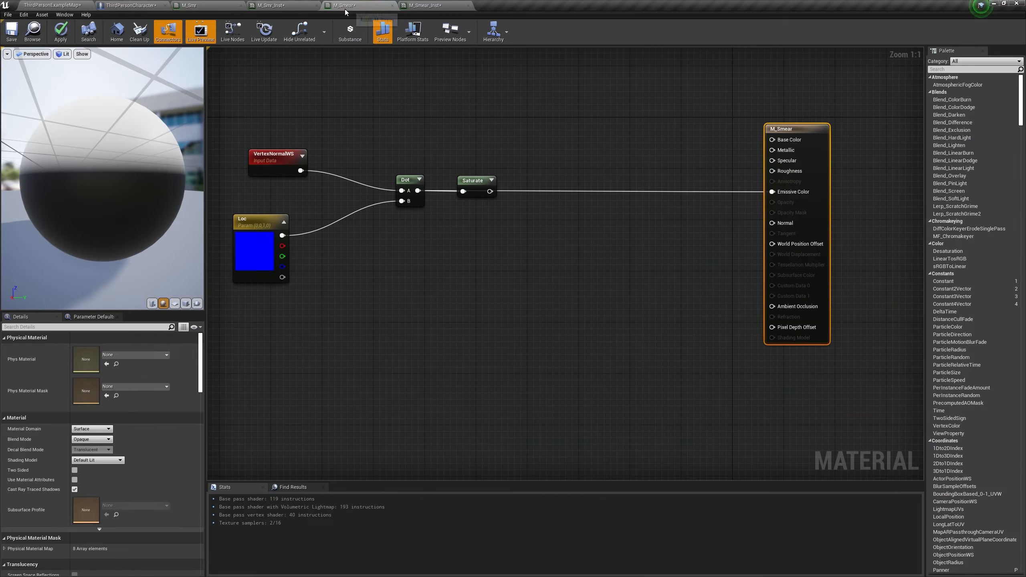
{"action": "left_click", "coordinate": [59, 33]}
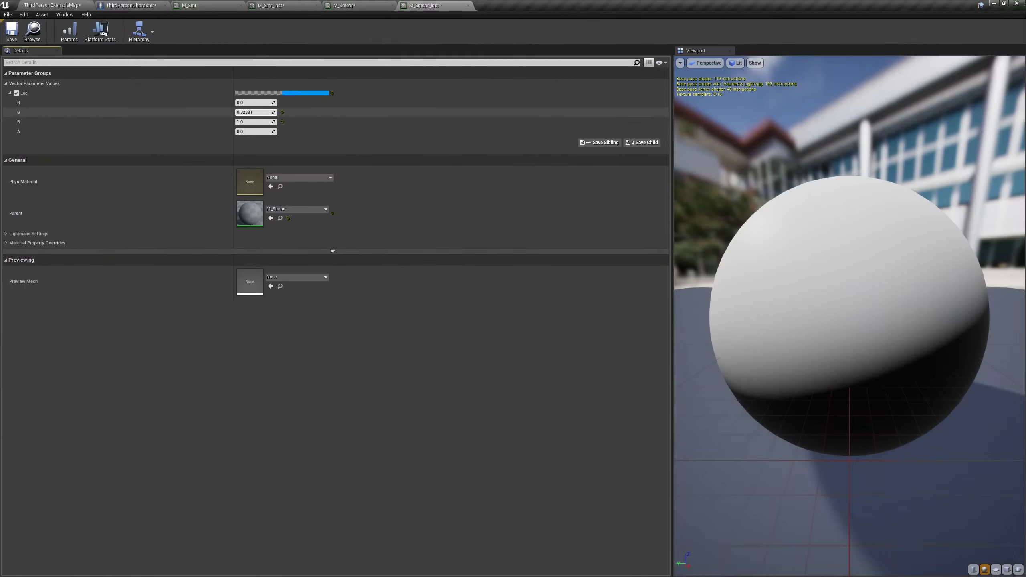
Step: Try varying the Loc parameter's G value in M_Smear_Inst and return it to 0
{"action": "mouse_move", "coordinate": [256, 111]}
{"action": "left_mouse_down"}
{"action": "mouse_move", "coordinate": [239, 111]}
{"action": "mouse_move", "coordinate": [273, 112]}
{"action": "left_mouse_up"}
{"action": "type", "text": "0"}
{"action": "key", "text": "Return"}
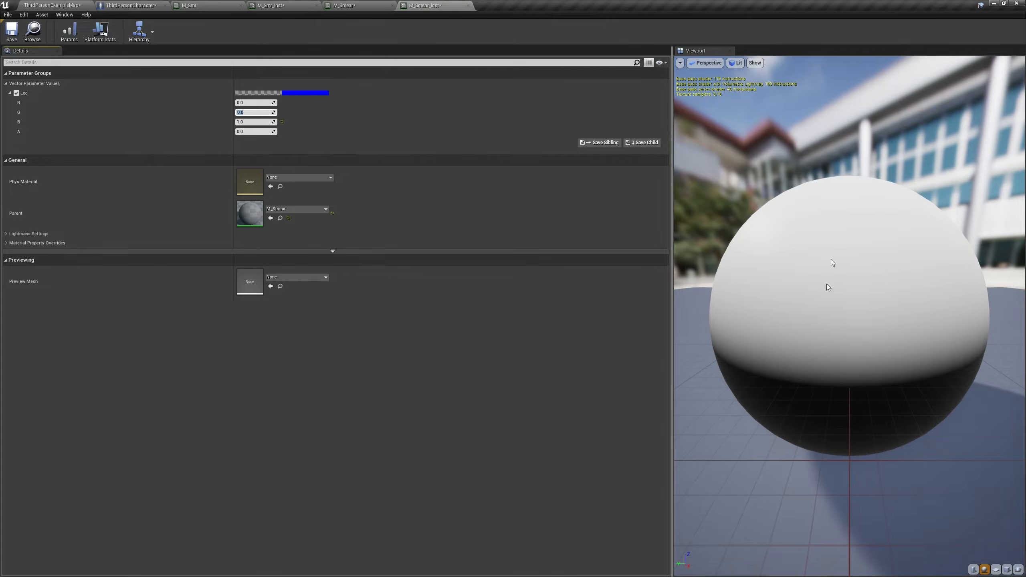
Step: Add the StarterContent texture T_Water_M to the M_Smear graph and place a duplicate Texture Sample beneath it
{"action": "left_click", "coordinate": [52, 5]}
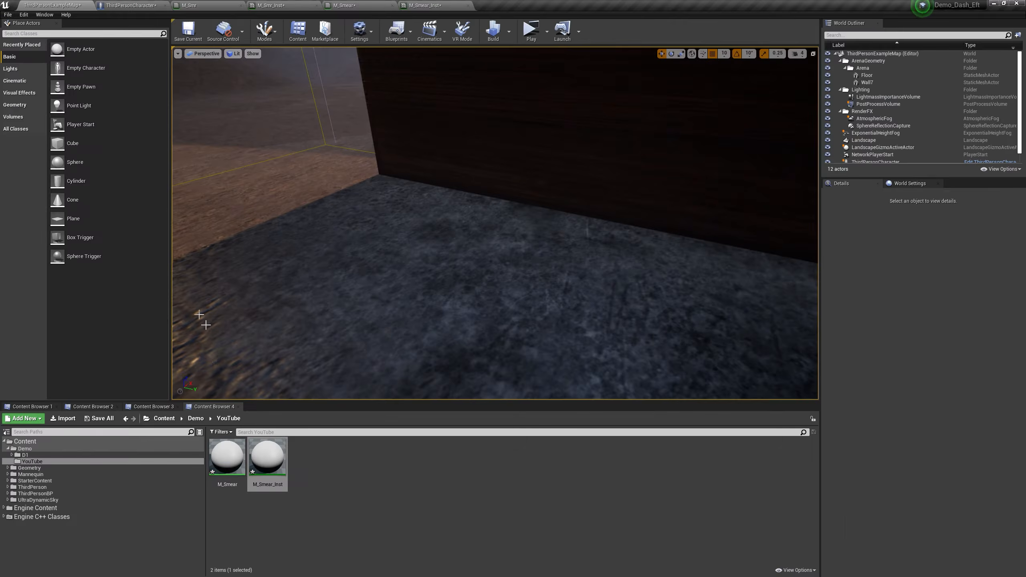
{"action": "left_click", "coordinate": [90, 408]}
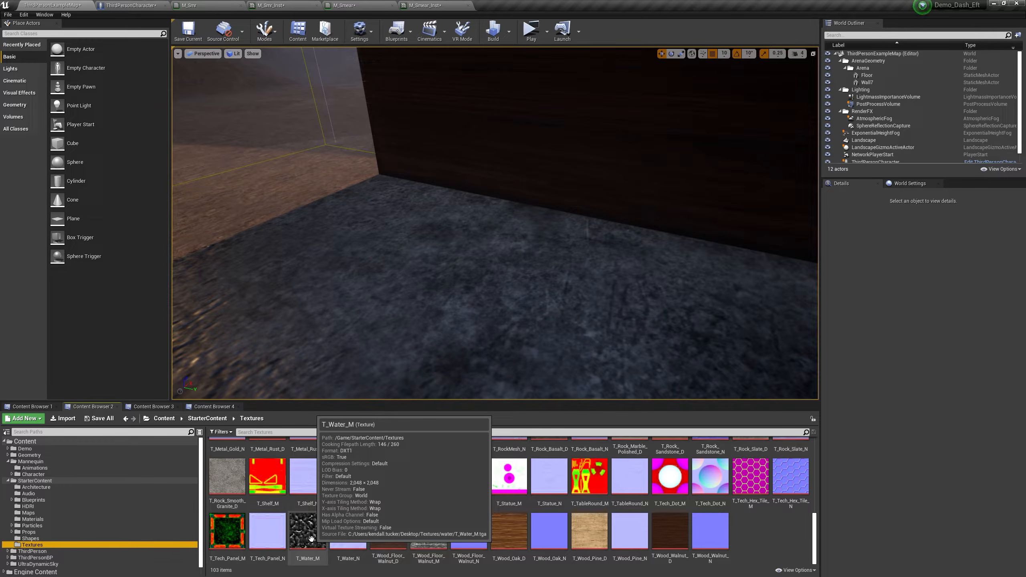
{"action": "left_click_drag", "start_coordinate": [311, 538], "coordinate": [404, 261]}
{"action": "right_click_drag", "start_coordinate": [431, 284], "coordinate": [566, 113]}
{"action": "left_click_drag", "start_coordinate": [566, 113], "coordinate": [438, 262]}
{"action": "key", "text": "ctrl+w"}
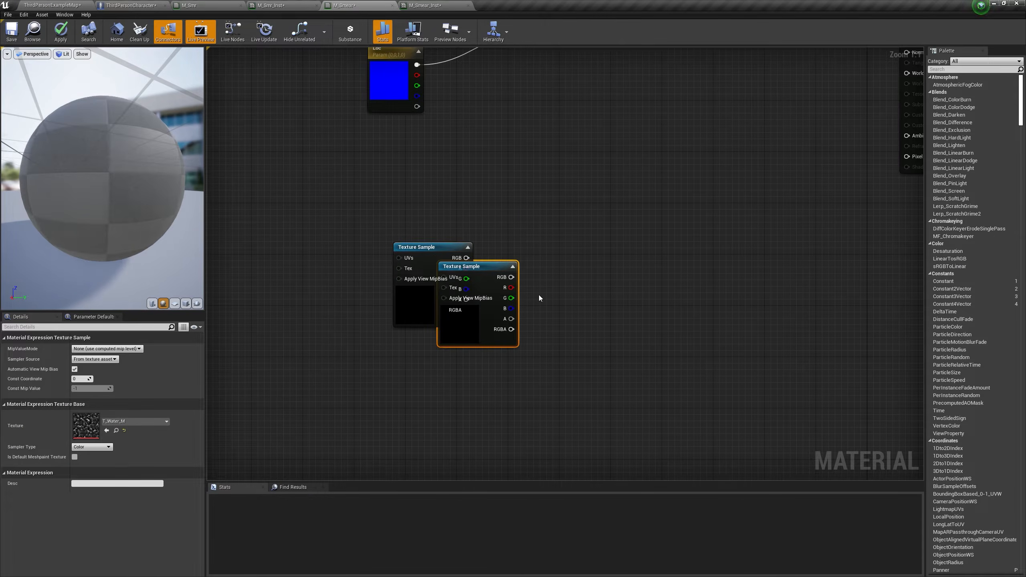
{"action": "left_click_drag", "start_coordinate": [505, 277], "coordinate": [460, 354]}
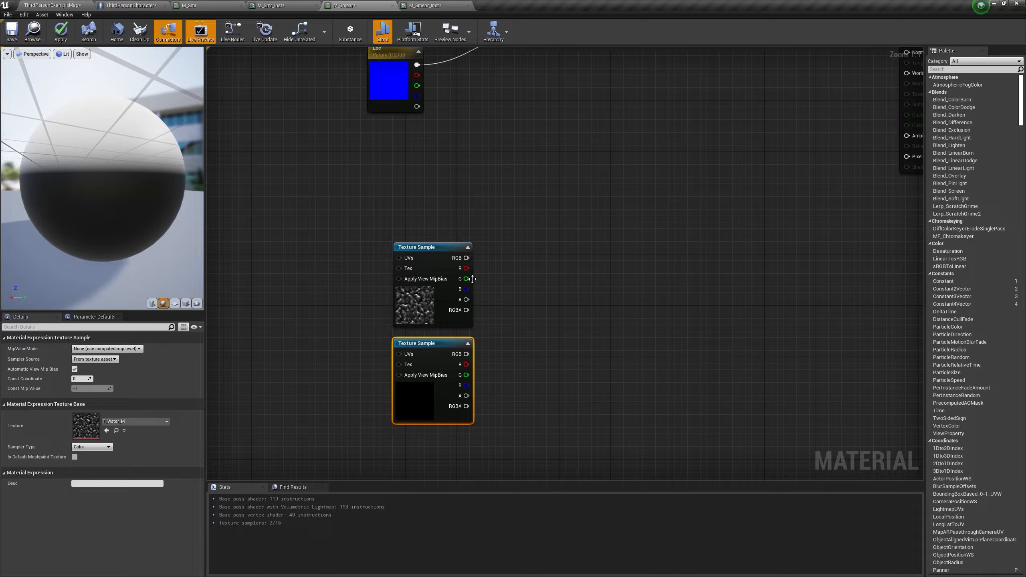
Step: Combine the R outputs of both Texture Samples with an Add node and feed the sum into a new Saturate node
{"action": "left_click_drag", "start_coordinate": [466, 268], "coordinate": [517, 263]}
{"action": "type", "text": "add"}
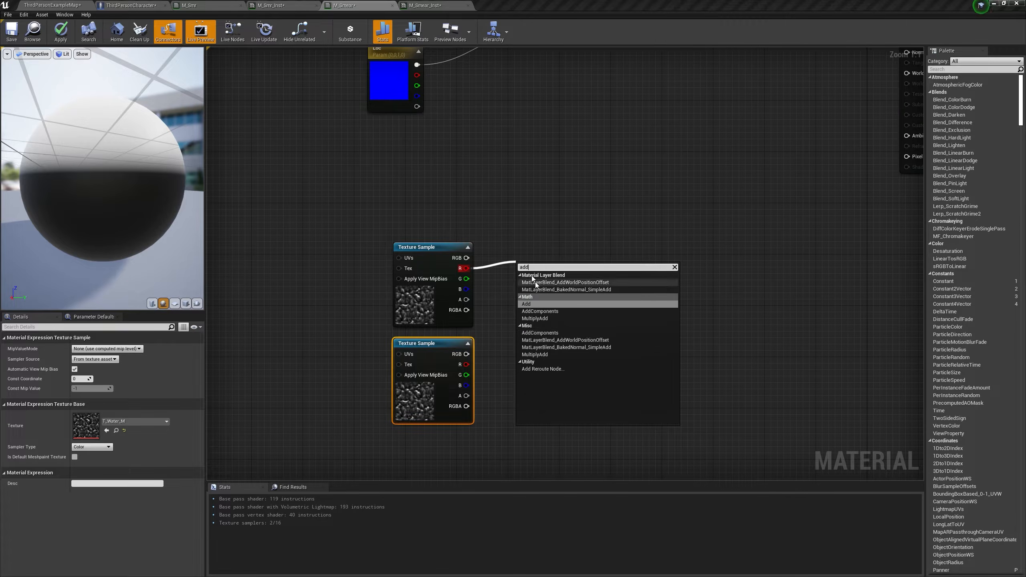
{"action": "left_click", "coordinate": [540, 304]}
{"action": "left_click_drag", "start_coordinate": [467, 365], "coordinate": [613, 254]}
{"action": "type", "text": "sa"}
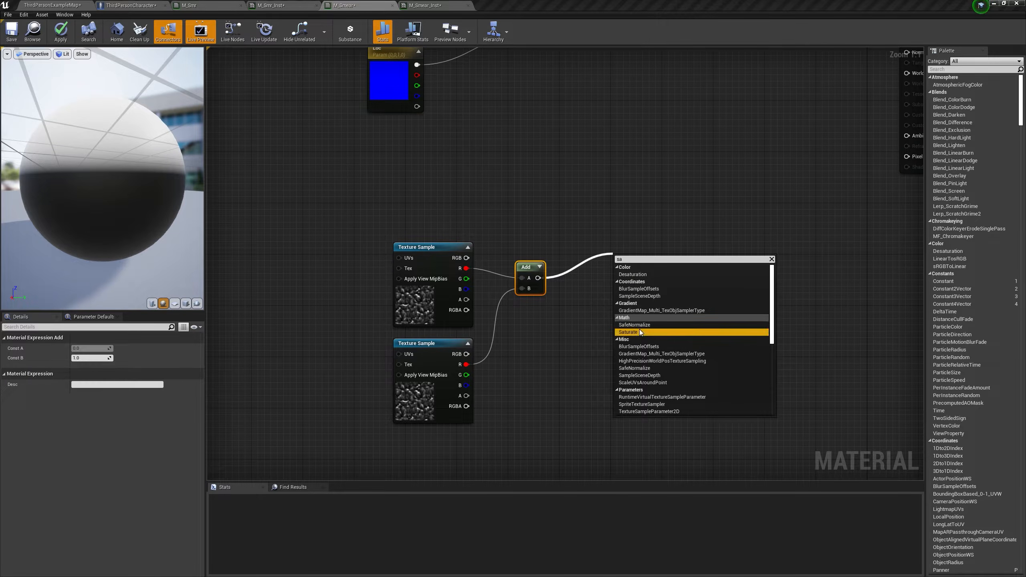
{"action": "left_click", "coordinate": [638, 333]}
Step: Add a Multiply node taking the Dot branch's Saturate as input A and the texture branch's Saturate as input B
{"action": "right_click_drag", "start_coordinate": [600, 257], "coordinate": [568, 343]}
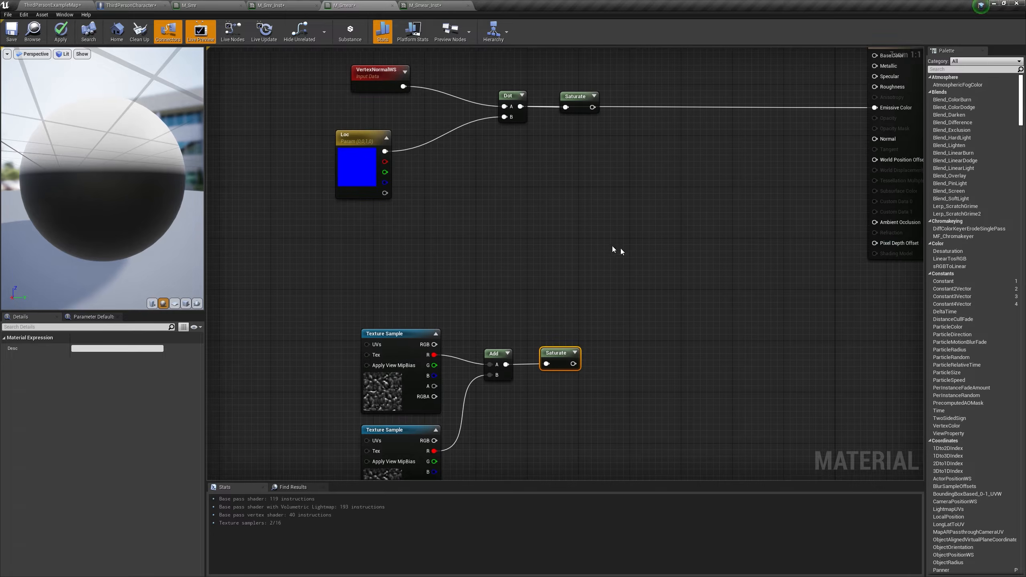
{"action": "left_click", "coordinate": [609, 173]}
{"action": "left_click_drag", "start_coordinate": [593, 107], "coordinate": [614, 187]}
{"action": "left_click_drag", "start_coordinate": [573, 364], "coordinate": [614, 198]}
{"action": "right_click_drag", "start_coordinate": [675, 216], "coordinate": [643, 220]}
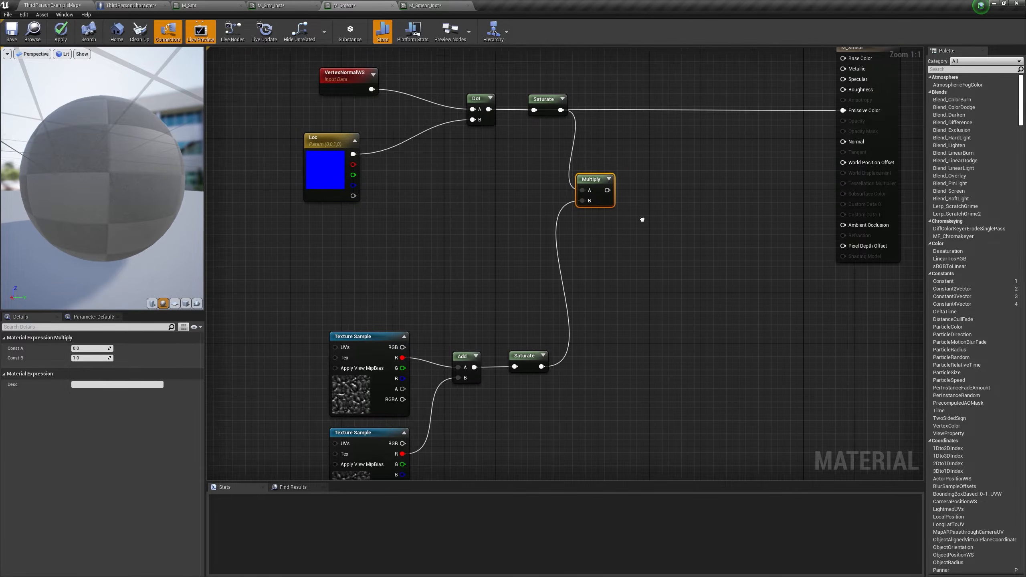
Step: Chain two more Multiply nodes after the first through their A inputs and connect the last one to World Position Offset
{"action": "key", "text": "ctrl+c"}
{"action": "key", "text": "ctrl+v"}
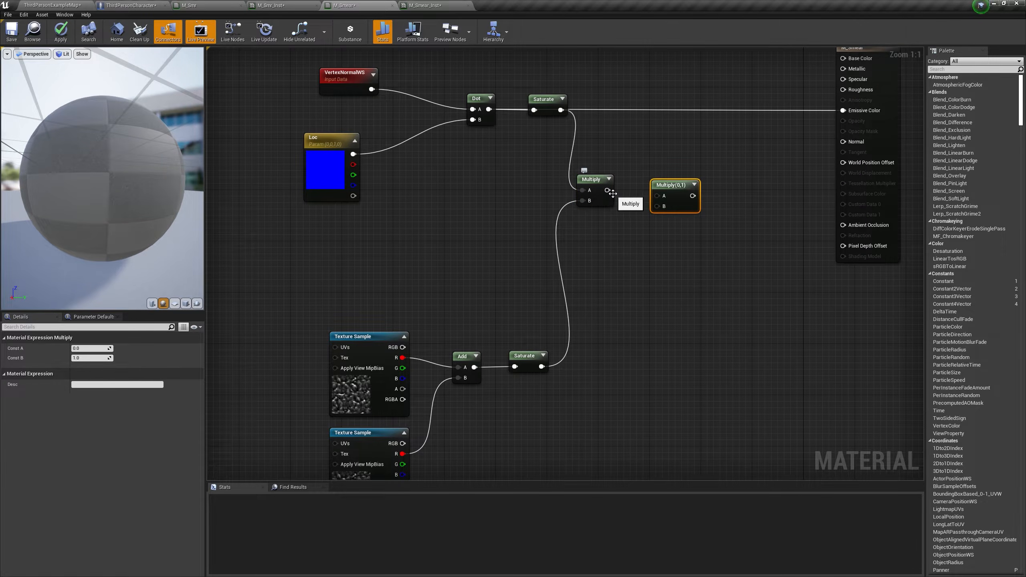
{"action": "left_click_drag", "start_coordinate": [612, 192], "coordinate": [666, 185]}
{"action": "right_click_drag", "start_coordinate": [731, 189], "coordinate": [720, 192]}
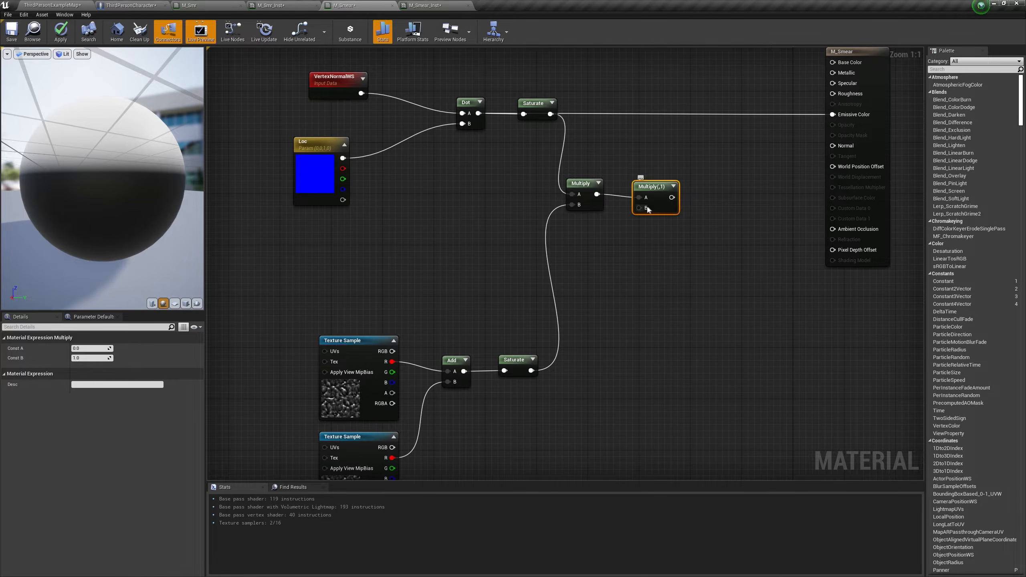
{"action": "right_click_drag", "start_coordinate": [692, 193], "coordinate": [616, 193]}
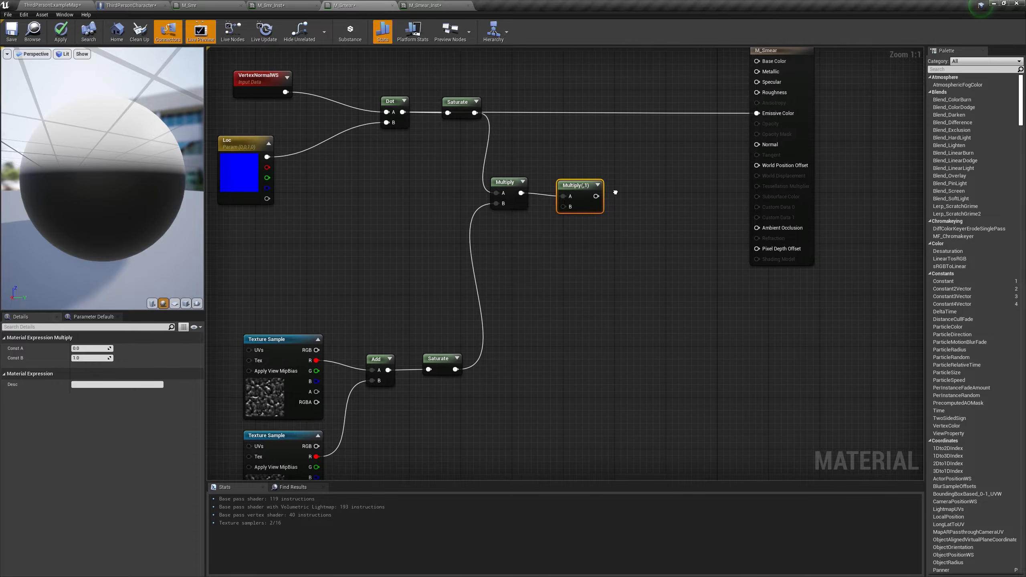
{"action": "key", "text": "m"}
{"action": "left_click", "coordinate": [667, 189]}
{"action": "left_click_drag", "start_coordinate": [597, 197], "coordinate": [764, 167]}
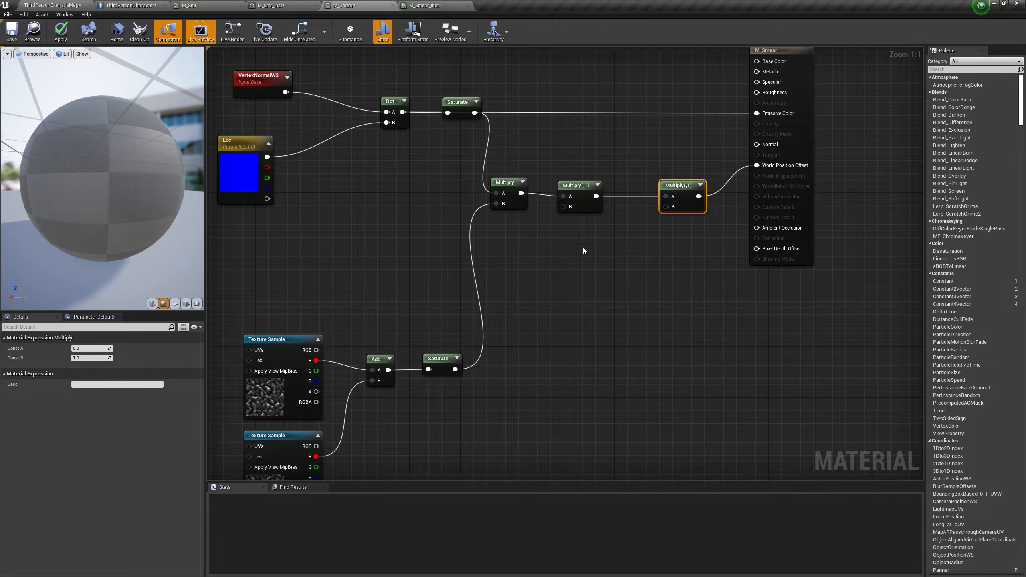
Step: Add a scalar parameter named Amount, connect it to the last Multiply's B input, and apply the material
{"action": "left_click", "coordinate": [574, 254]}
{"action": "type", "text": "s"}
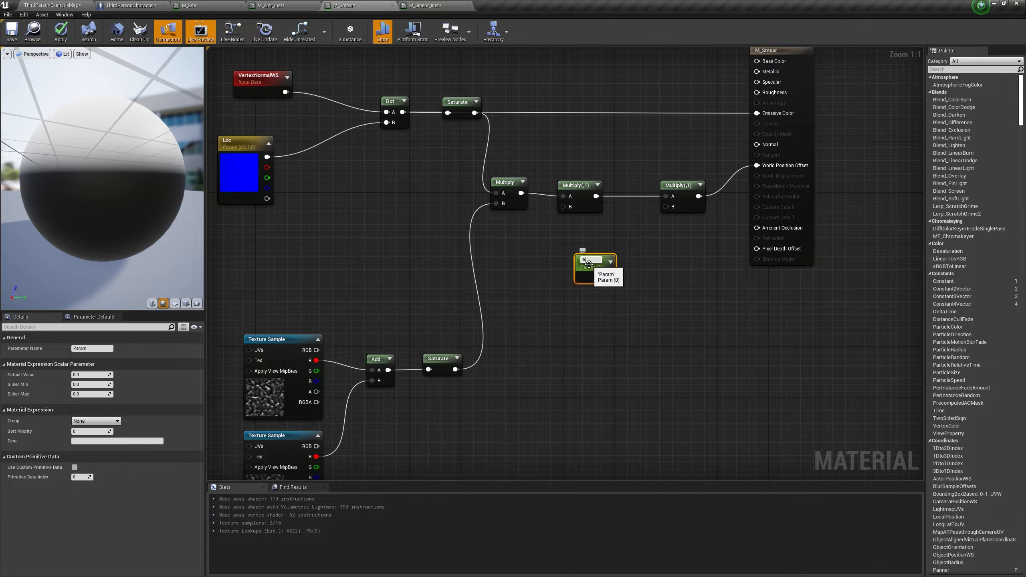
{"action": "type", "text": "Amount"}
{"action": "key", "text": "Return"}
{"action": "left_click_drag", "start_coordinate": [606, 278], "coordinate": [666, 207]}
{"action": "left_click", "coordinate": [60, 32]}
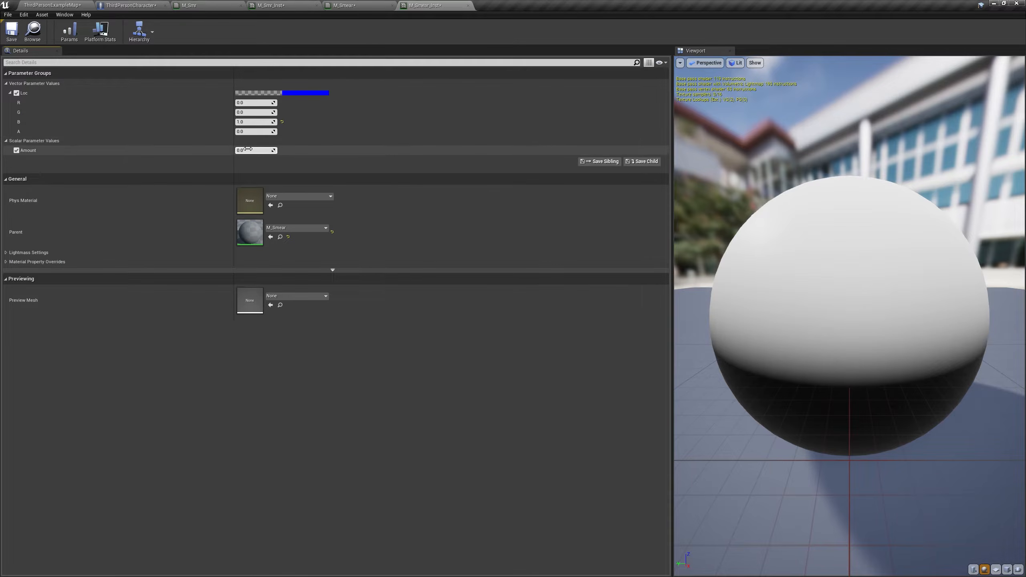
Step: Set Amount to 100 in M_Smear_Inst and inspect the displaced preview sphere from different angles
{"action": "key", "text": "Return"}
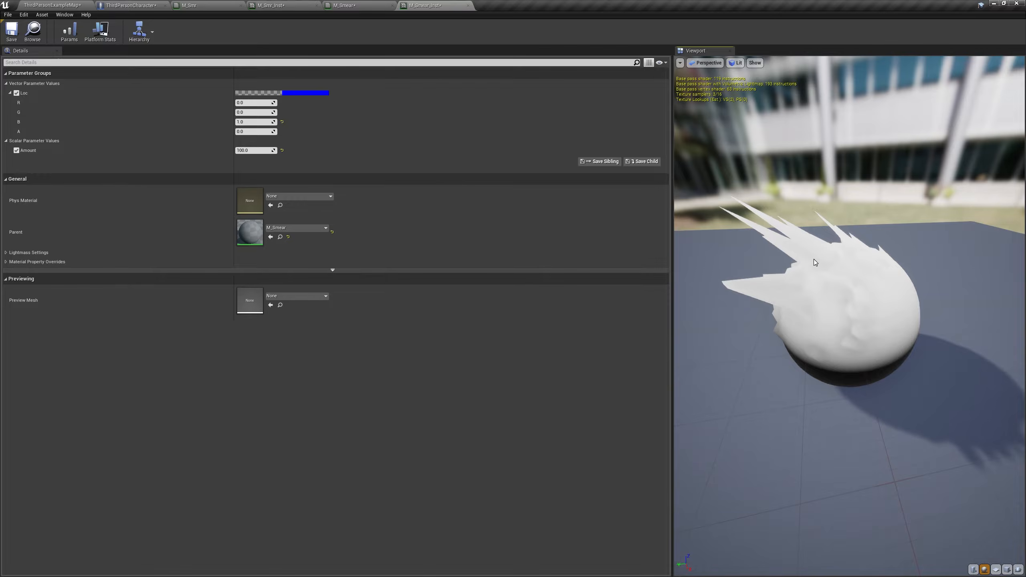
{"action": "left_click_drag", "start_coordinate": [813, 259], "coordinate": [837, 281]}
{"action": "left_click_drag", "start_coordinate": [856, 326], "coordinate": [878, 347]}
Step: Connect Loc to the middle Multiply's B input in M_Smear and inspect the displacement direction in M_Smear_Inst
{"action": "left_click", "coordinate": [344, 5]}
{"action": "left_click_drag", "start_coordinate": [267, 156], "coordinate": [563, 206]}
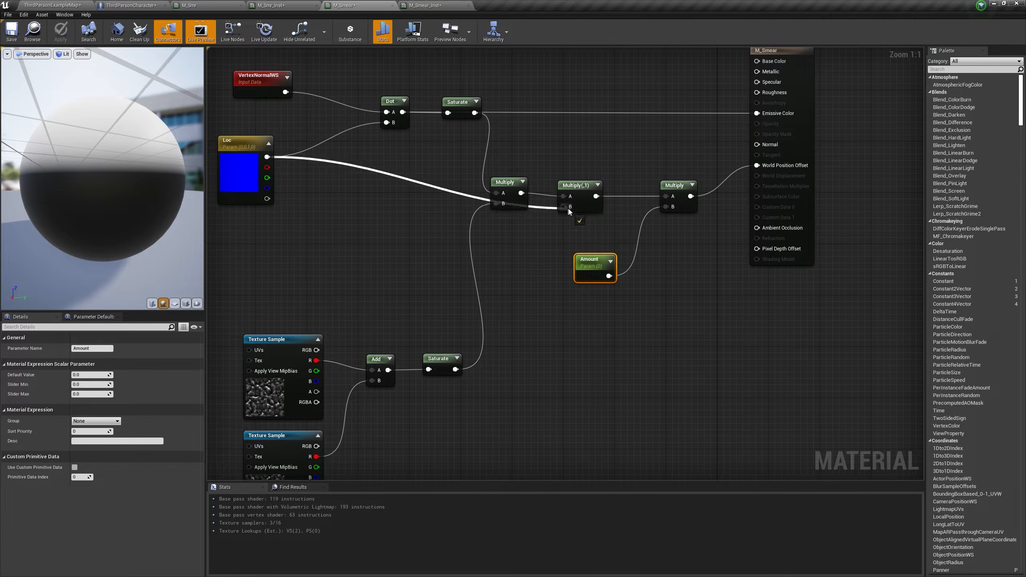
{"action": "left_click", "coordinate": [257, 166]}
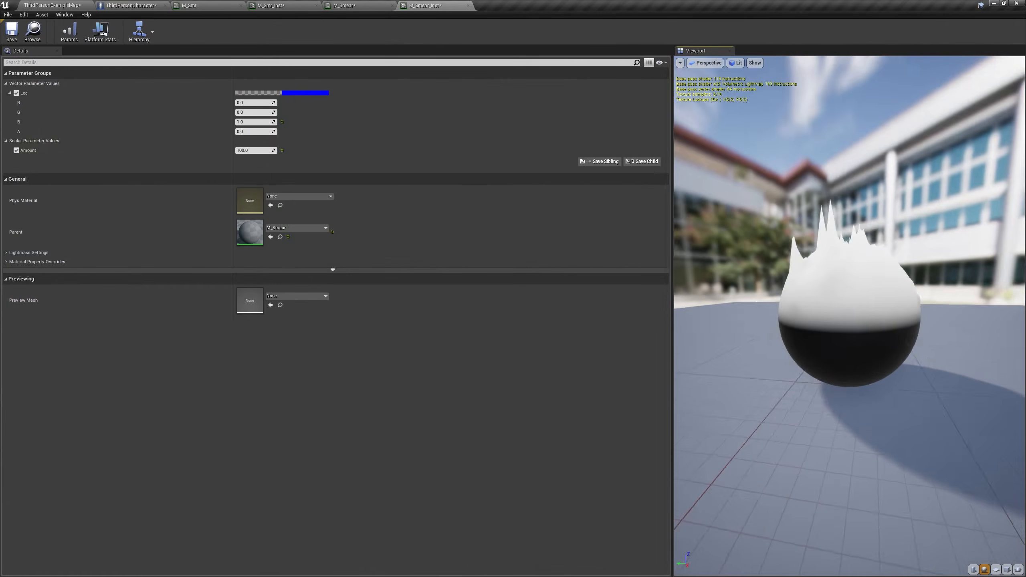
{"action": "left_click_drag", "start_coordinate": [902, 238], "coordinate": [902, 237]}
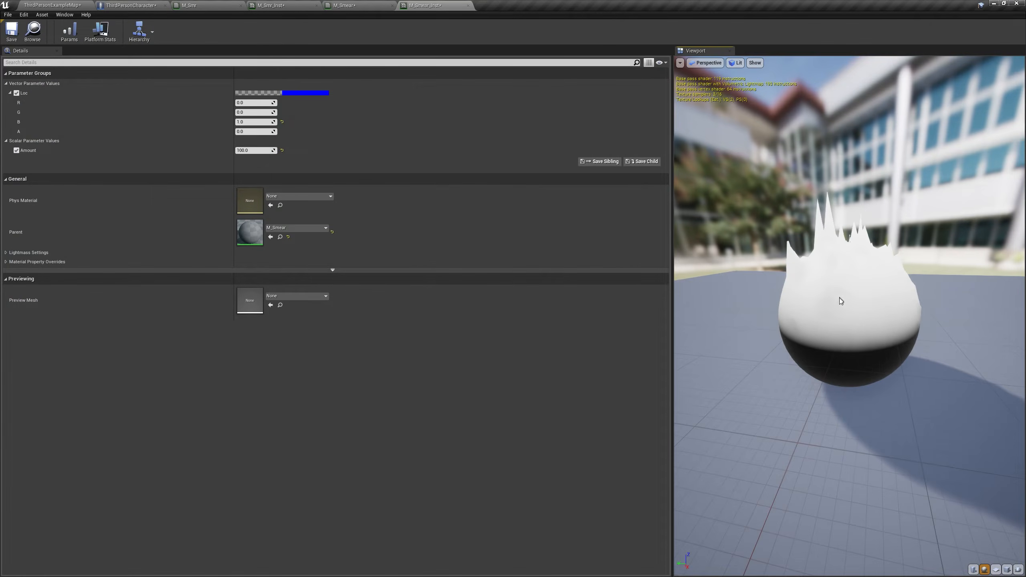
Step: Set Loc to R 1 and B 0 and Amount to 1000 in M_Smear_Inst, inspecting the smeared preview sphere
{"action": "left_click", "coordinate": [253, 122]}
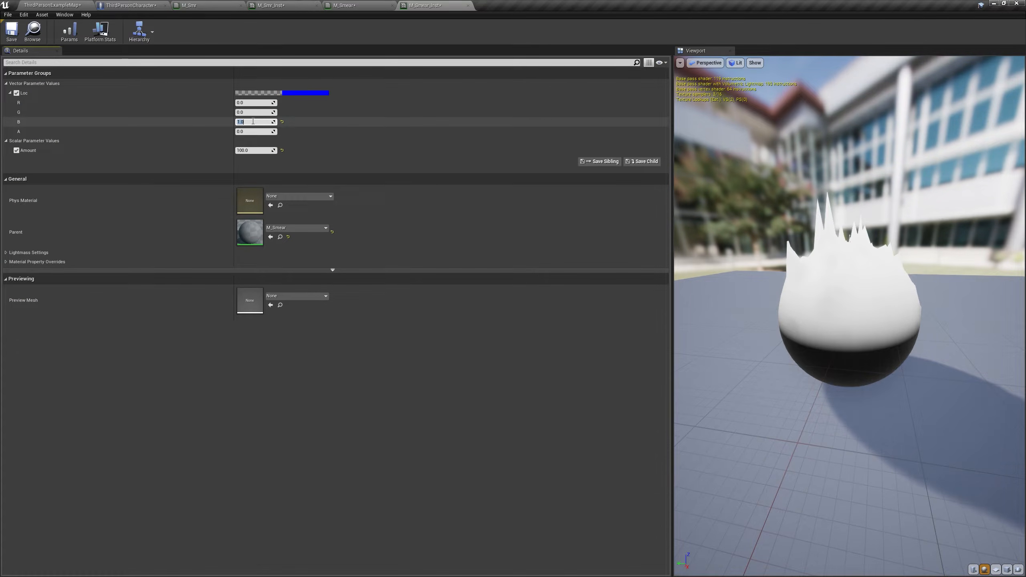
{"action": "type", "text": "0"}
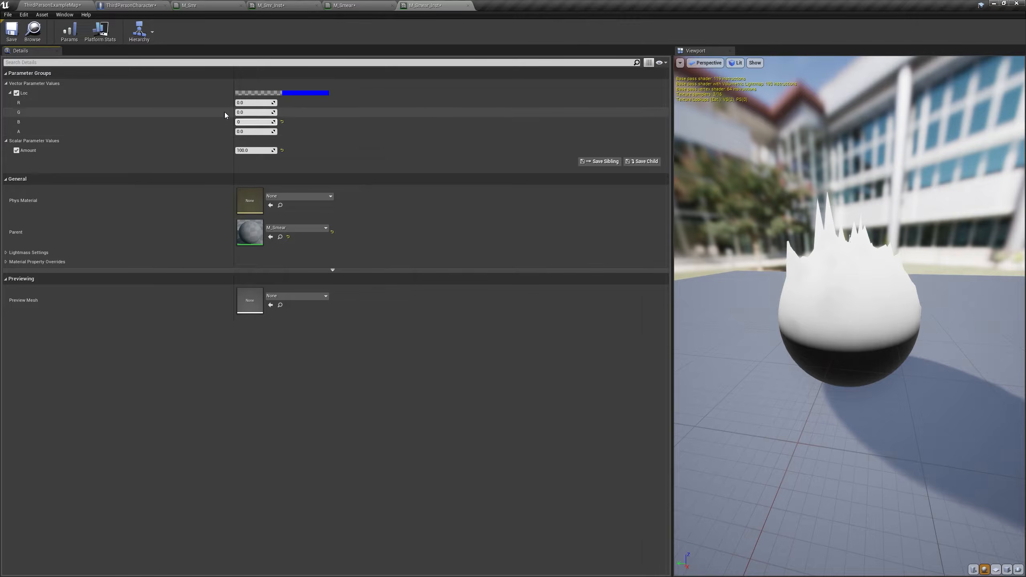
{"action": "key", "text": "Return"}
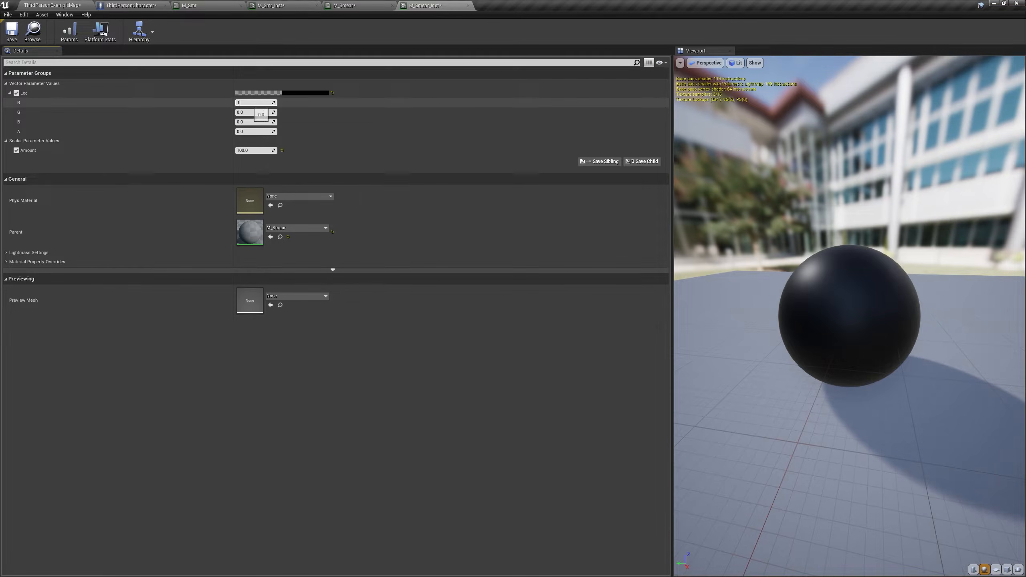
{"action": "type", "text": "1"}
{"action": "key", "text": "Return"}
{"action": "left_click_drag", "start_coordinate": [788, 428], "coordinate": [826, 399]}
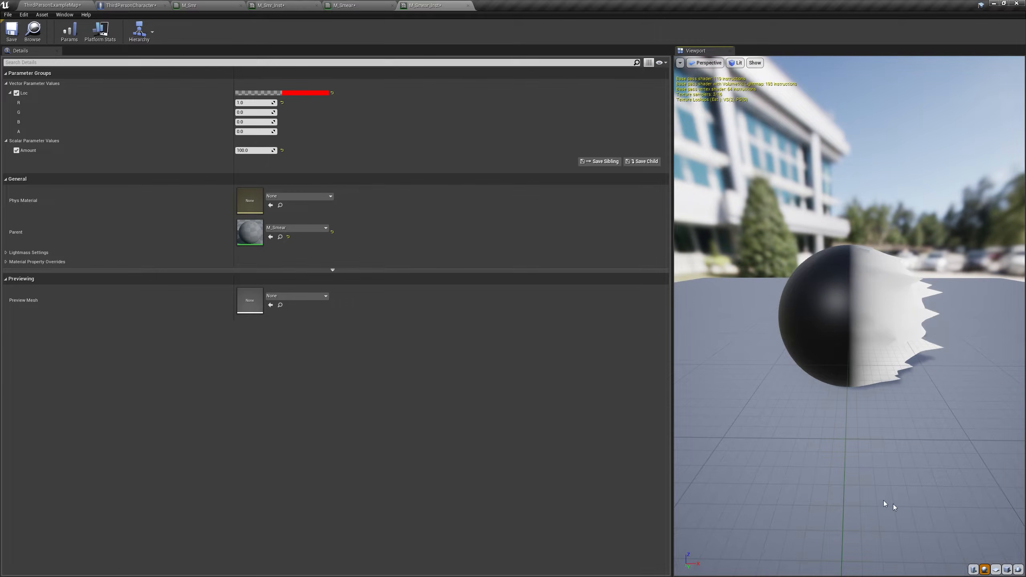
{"action": "mouse_move", "coordinate": [903, 324]}
{"action": "left_mouse_down"}
{"action": "mouse_move", "coordinate": [925, 323]}
{"action": "mouse_move", "coordinate": [902, 324]}
{"action": "left_mouse_up"}
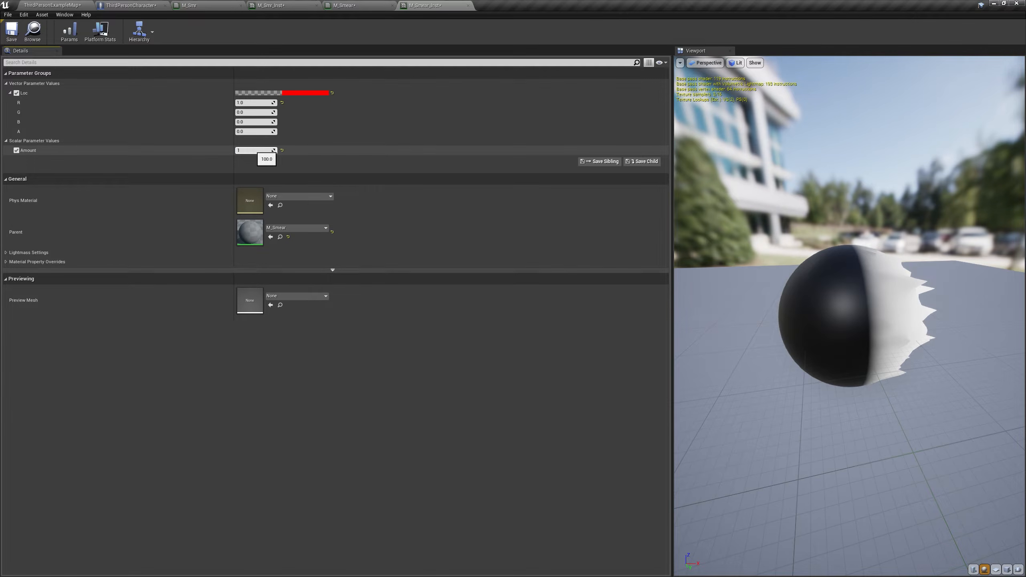
{"action": "key", "text": "Return"}
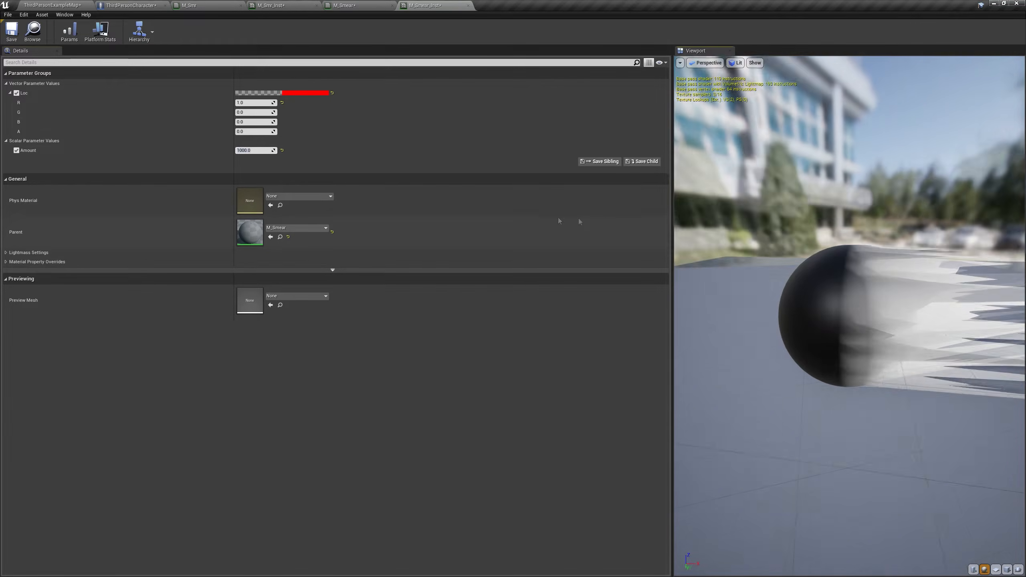
{"action": "mouse_move", "coordinate": [888, 324]}
{"action": "left_mouse_down"}
{"action": "mouse_move", "coordinate": [743, 330]}
{"action": "mouse_move", "coordinate": [845, 324]}
{"action": "mouse_move", "coordinate": [809, 320]}
{"action": "mouse_move", "coordinate": [766, 295]}
{"action": "left_mouse_up"}
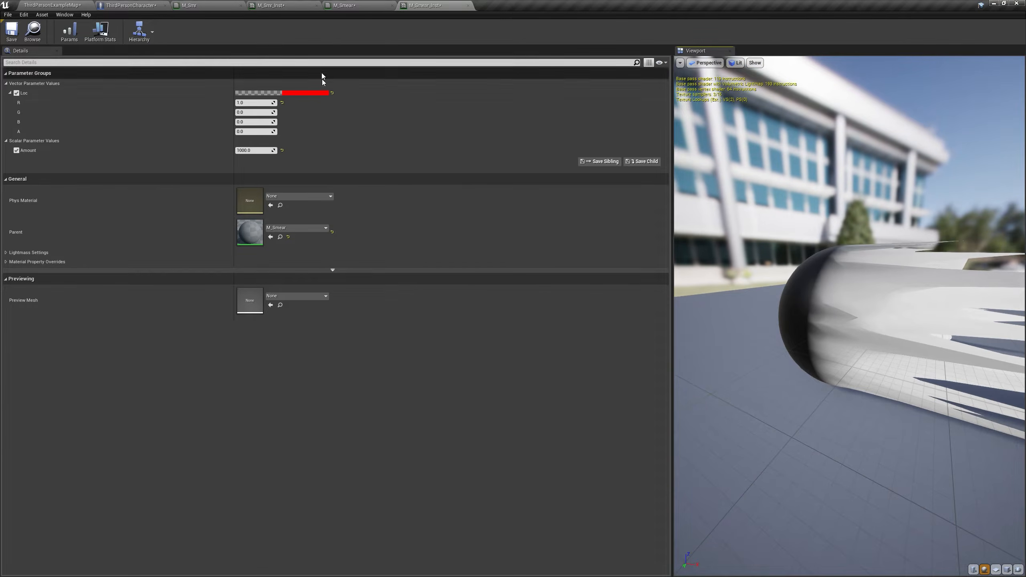
Step: Add a TexCoord node in M_Smear before the texture samples and connect it to a new Multiply's A input
{"action": "left_click", "coordinate": [344, 5]}
{"action": "scroll", "coordinate": [407, 307], "scroll_direction": "up", "scroll_amount": 3}
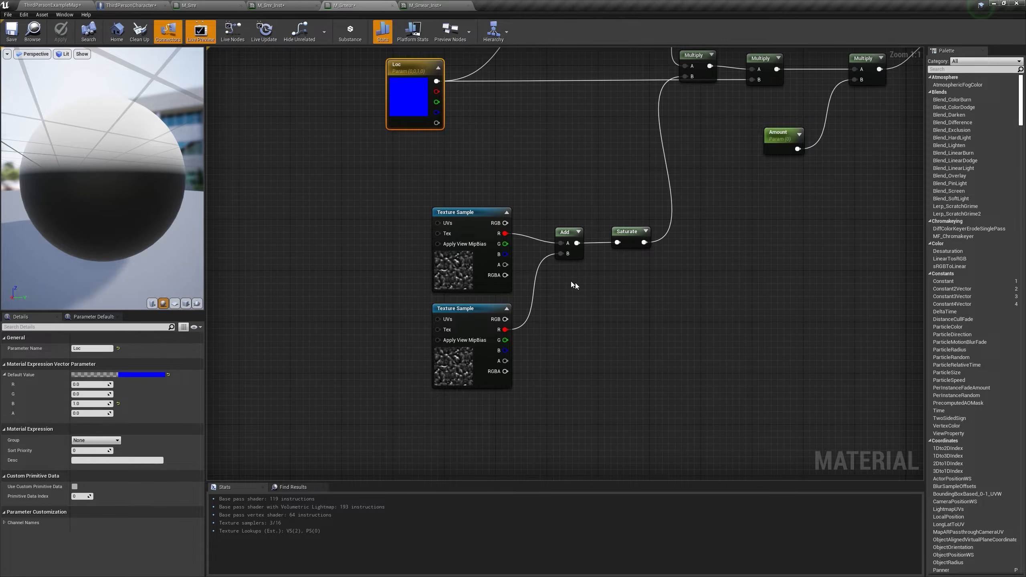
{"action": "right_click_drag", "start_coordinate": [476, 301], "coordinate": [557, 309]}
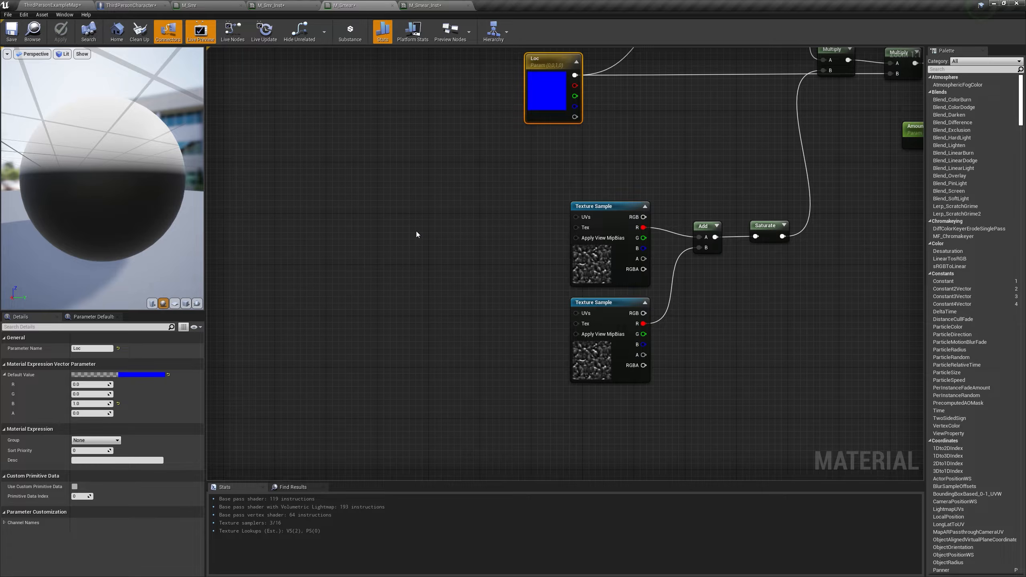
{"action": "left_click", "coordinate": [374, 222]}
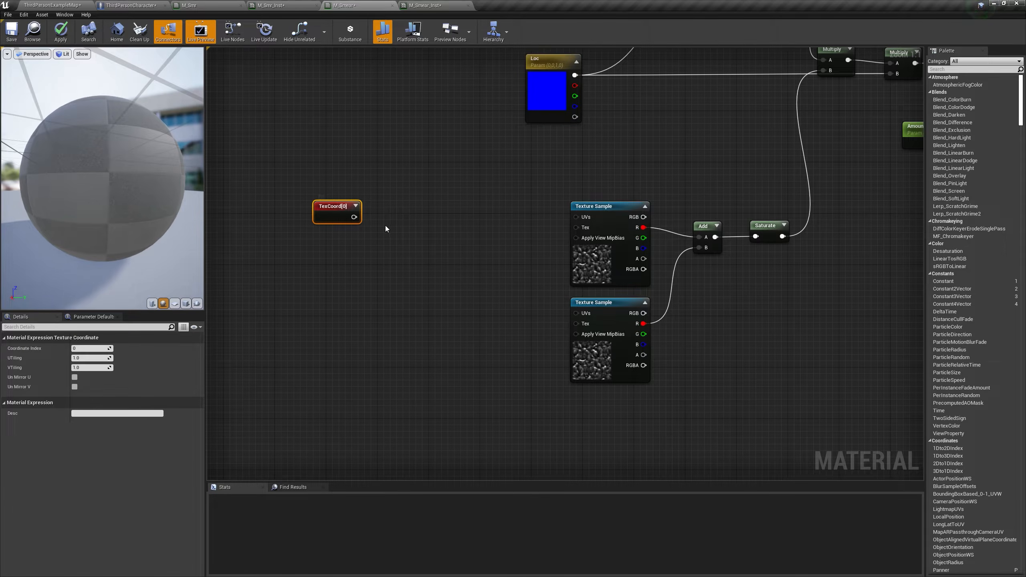
{"action": "left_click", "coordinate": [387, 229]}
{"action": "left_click_drag", "start_coordinate": [354, 217], "coordinate": [401, 206]}
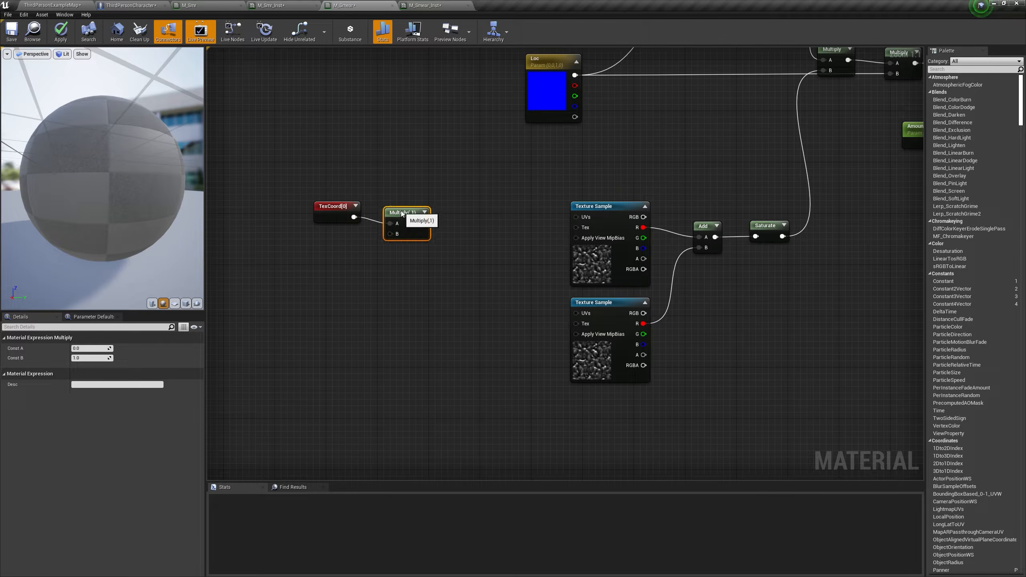
Step: Add a scalar parameter named Tiling and connect it to the TexCoord Multiply's B input
{"action": "left_click", "coordinate": [328, 254]}
{"action": "type", "text": "ssss"}
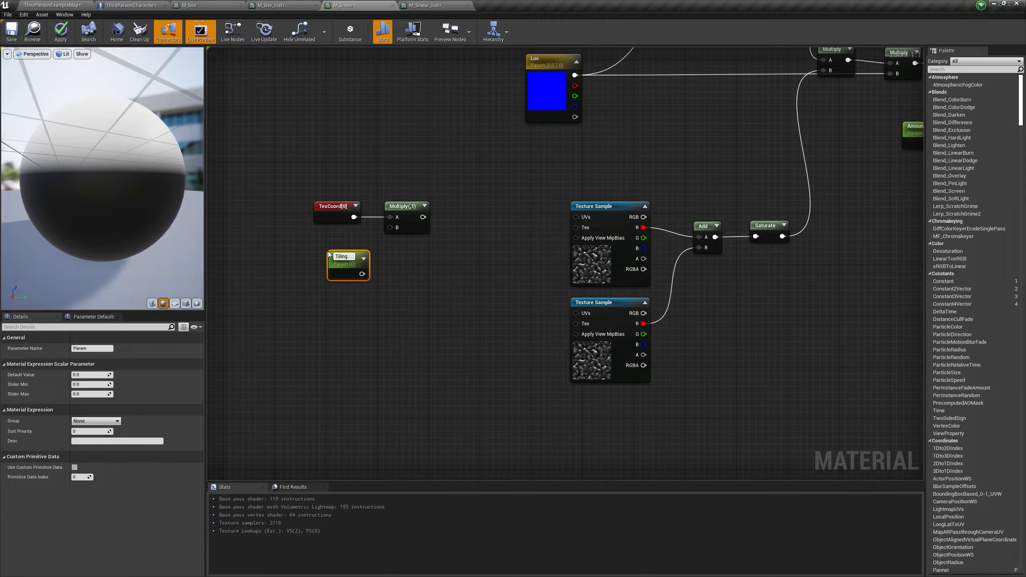
{"action": "key", "text": "Return"}
{"action": "left_click_drag", "start_coordinate": [328, 253], "coordinate": [301, 248]}
{"action": "left_click_drag", "start_coordinate": [335, 267], "coordinate": [390, 228]}
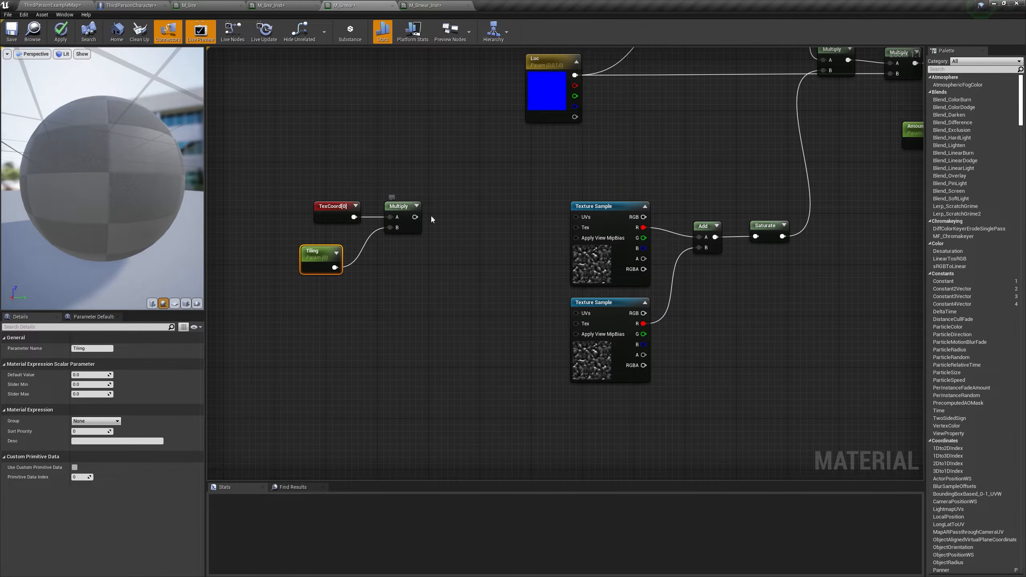
Step: Add a Panner fed by the tiling Multiply and connect it to the upper Texture Sample's UVs
{"action": "left_click_drag", "start_coordinate": [415, 217], "coordinate": [477, 221]}
{"action": "type", "text": "panner"}
{"action": "key", "text": "Return"}
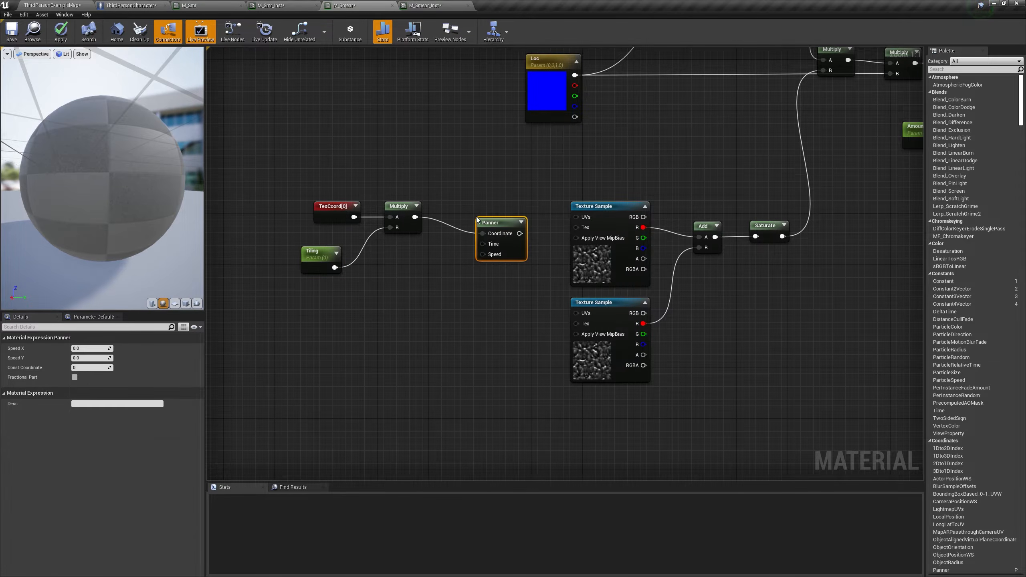
{"action": "right_click", "coordinate": [488, 212]}
{"action": "left_click", "coordinate": [487, 209]}
{"action": "left_click_drag", "start_coordinate": [494, 226], "coordinate": [590, 217]}
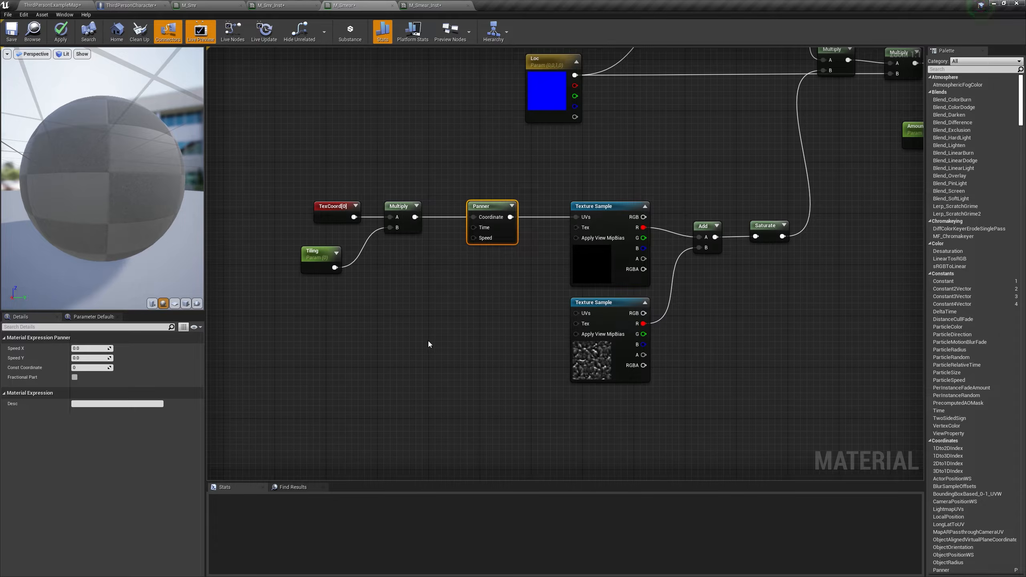
Step: Add a second Multiply with Const B set to 2 and feed its A input from the tiling Multiply
{"action": "key", "text": "m"}
{"action": "left_click", "coordinate": [437, 275]}
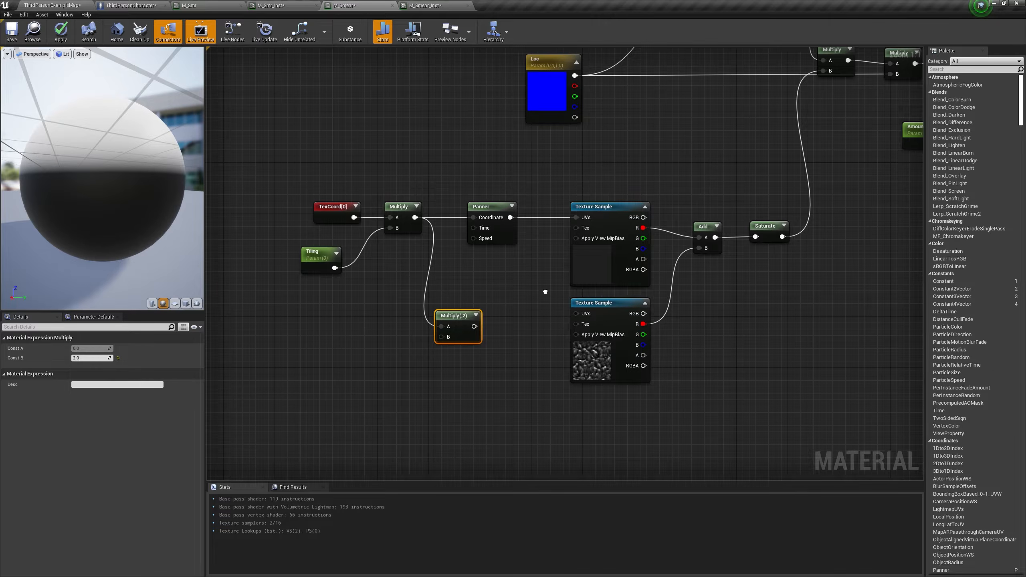
{"action": "right_click_drag", "start_coordinate": [541, 293], "coordinate": [561, 276]}
{"action": "left_click_drag", "start_coordinate": [488, 298], "coordinate": [461, 311]}
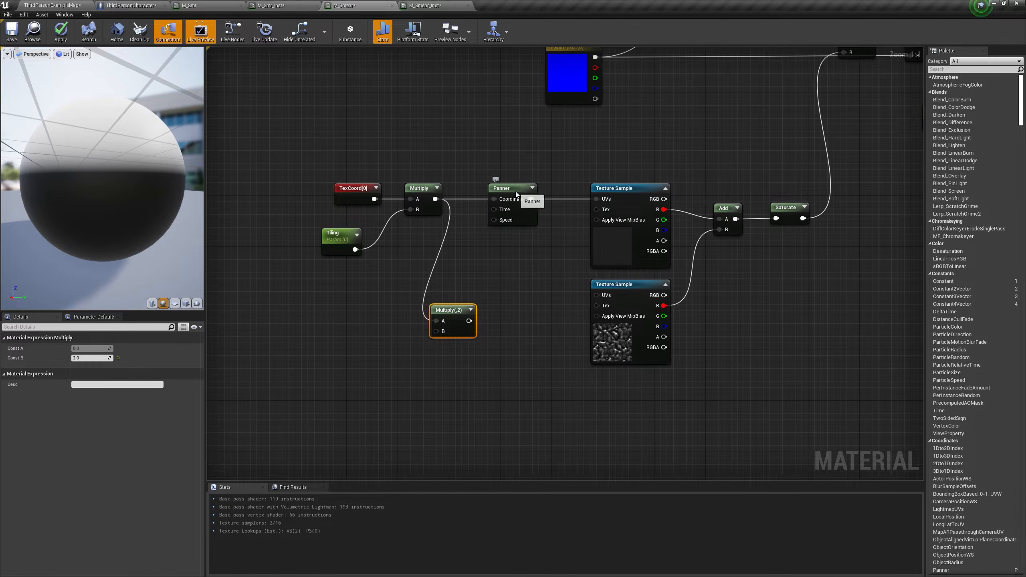
Step: Duplicate the Panner and wire it between the multiply-by-2 node and the lower Texture Sample's UVs
{"action": "left_click", "coordinate": [513, 203]}
{"action": "key", "text": "ctrl+w"}
{"action": "left_click_drag", "start_coordinate": [568, 207], "coordinate": [542, 310]}
{"action": "left_click_drag", "start_coordinate": [469, 320], "coordinate": [597, 295]}
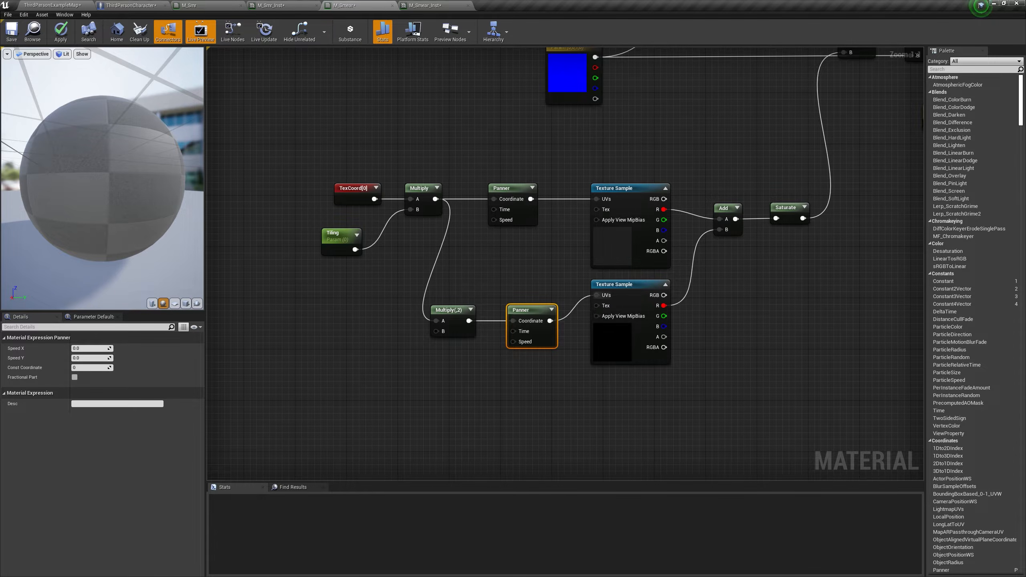
Step: Add a scalar parameter named Speed and connect it to the upper Panner's Speed input
{"action": "left_click", "coordinate": [354, 307]}
{"action": "type", "text": "Speed"}
{"action": "key", "text": "Return"}
{"action": "left_click_drag", "start_coordinate": [365, 326], "coordinate": [494, 220]}
Step: Route Speed through a new OneMinus node into the lower Panner's Speed input
{"action": "left_click_drag", "start_coordinate": [361, 307], "coordinate": [399, 375]}
{"action": "type", "text": "one"}
{"action": "key", "text": "Return"}
{"action": "left_click_drag", "start_coordinate": [412, 385], "coordinate": [513, 342]}
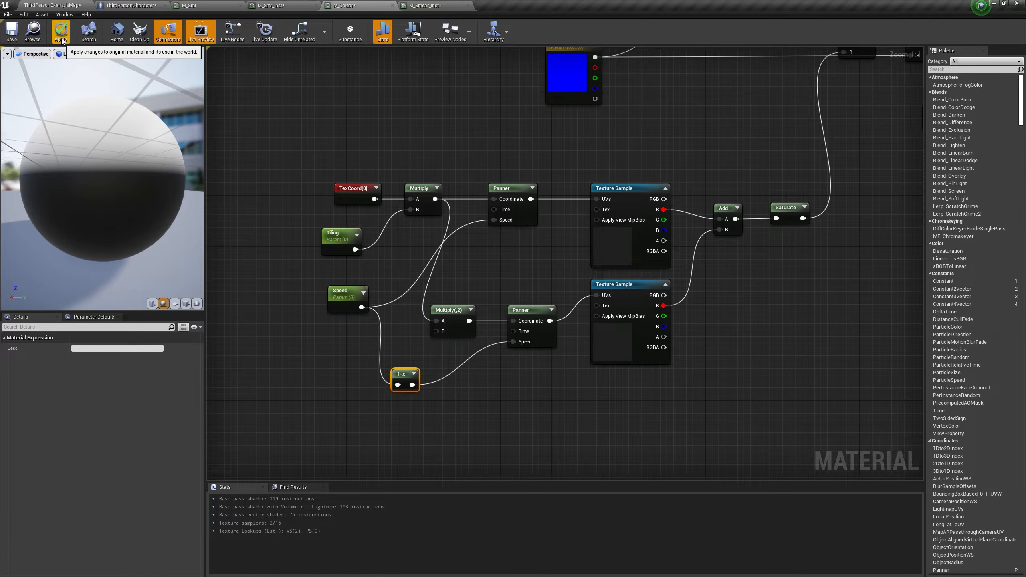
Step: Apply M_Smear, then enable Tiling in M_Smear_Inst, set it to 1, and inspect the smear on the sphere
{"action": "left_click", "coordinate": [62, 41]}
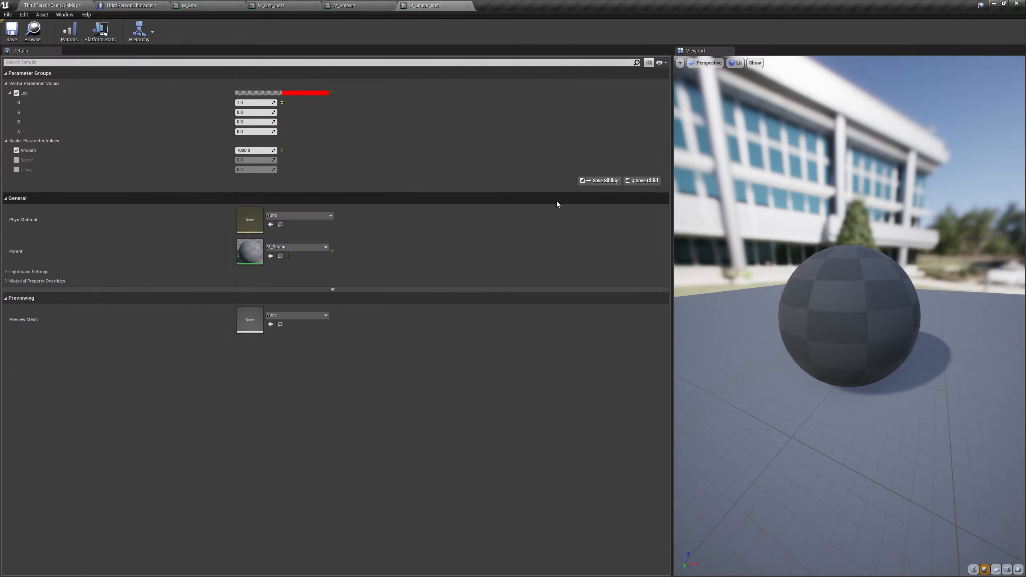
{"action": "left_click", "coordinate": [16, 169]}
{"action": "left_click", "coordinate": [245, 170]}
{"action": "key", "text": "Return"}
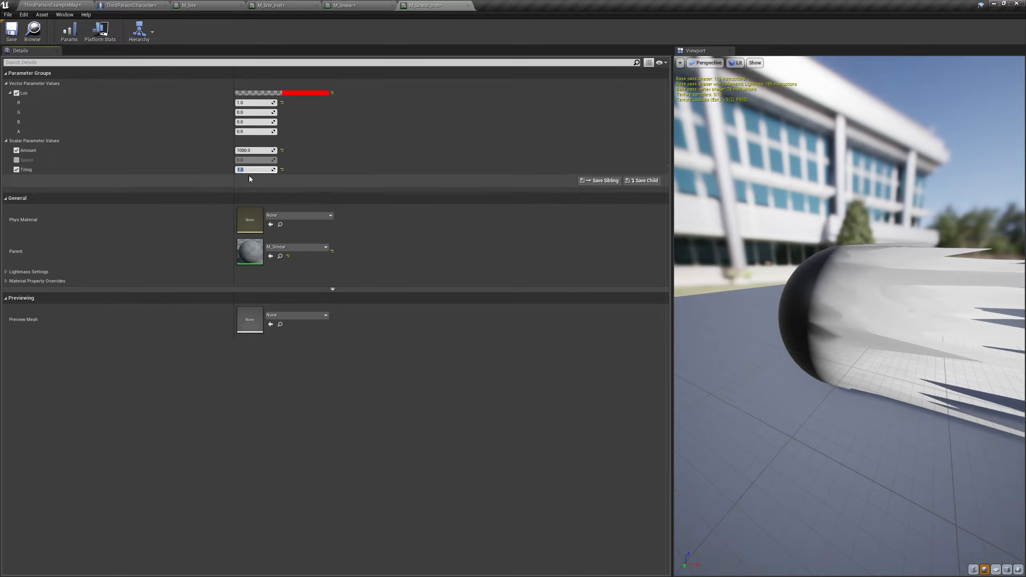
{"action": "left_click_drag", "start_coordinate": [867, 303], "coordinate": [788, 304]}
{"action": "scroll", "coordinate": [868, 305], "scroll_direction": "down", "scroll_amount": 4}
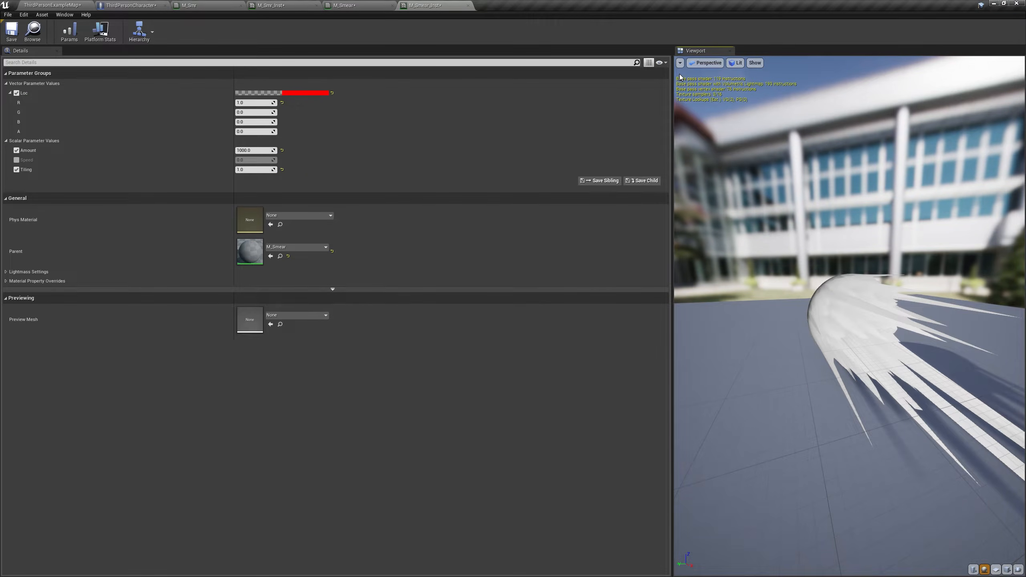
Step: Turn on realtime rendering in the M_Smear_Inst preview viewport
{"action": "left_click", "coordinate": [680, 63]}
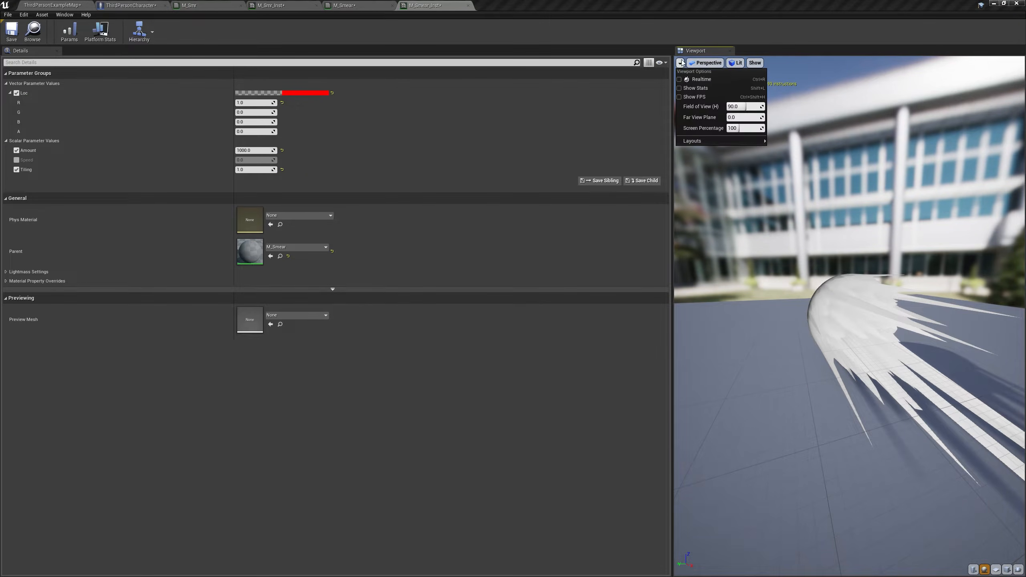
{"action": "left_click", "coordinate": [679, 80]}
{"action": "left_click", "coordinate": [728, 225]}
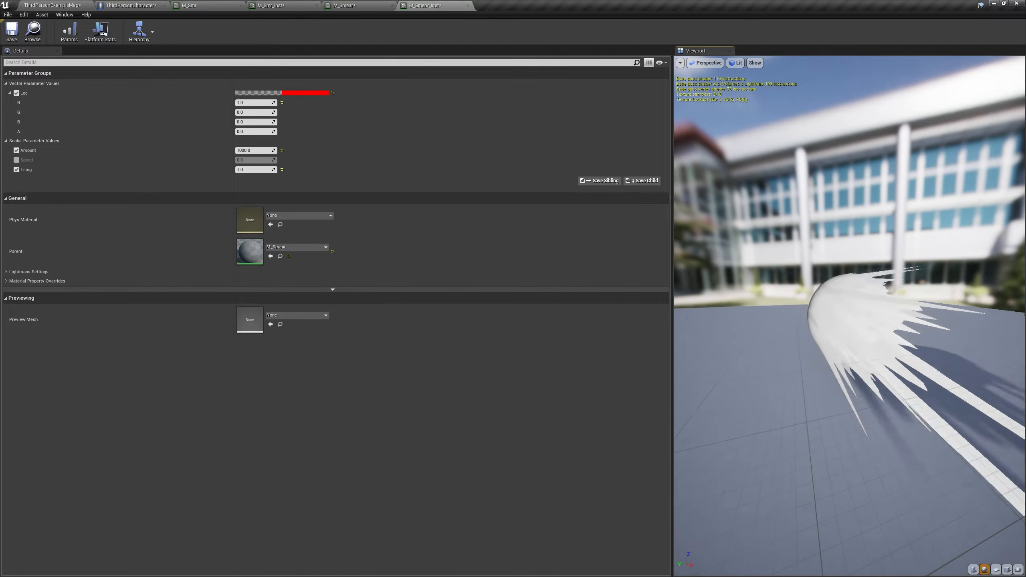
Step: Enable the Speed parameter, try it at 100, and set it to 1 while inspecting the animated smear
{"action": "left_click", "coordinate": [16, 160]}
{"action": "left_click", "coordinate": [259, 160]}
{"action": "type", "text": "100"}
{"action": "key", "text": "Return"}
{"action": "left_click_drag", "start_coordinate": [802, 316], "coordinate": [801, 317]}
{"action": "left_click", "coordinate": [263, 160]}
{"action": "type", "text": "1"}
{"action": "key", "text": "Return"}
{"action": "left_click_drag", "start_coordinate": [767, 331], "coordinate": [896, 331]}
Step: Set Amount to 400 in M_Smear_Inst
{"action": "left_click", "coordinate": [251, 150]}
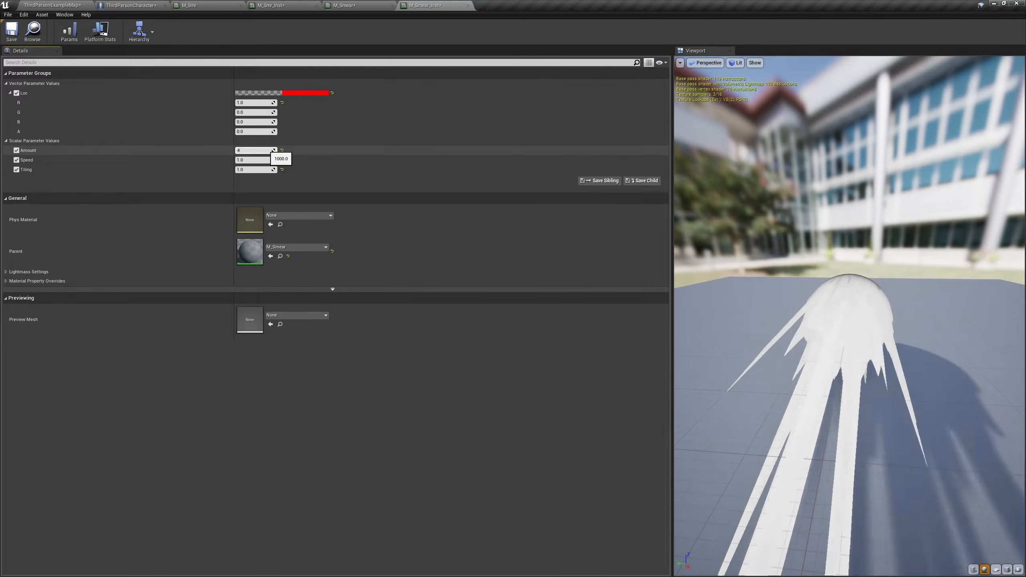
{"action": "type", "text": "400"}
{"action": "key", "text": "Return"}
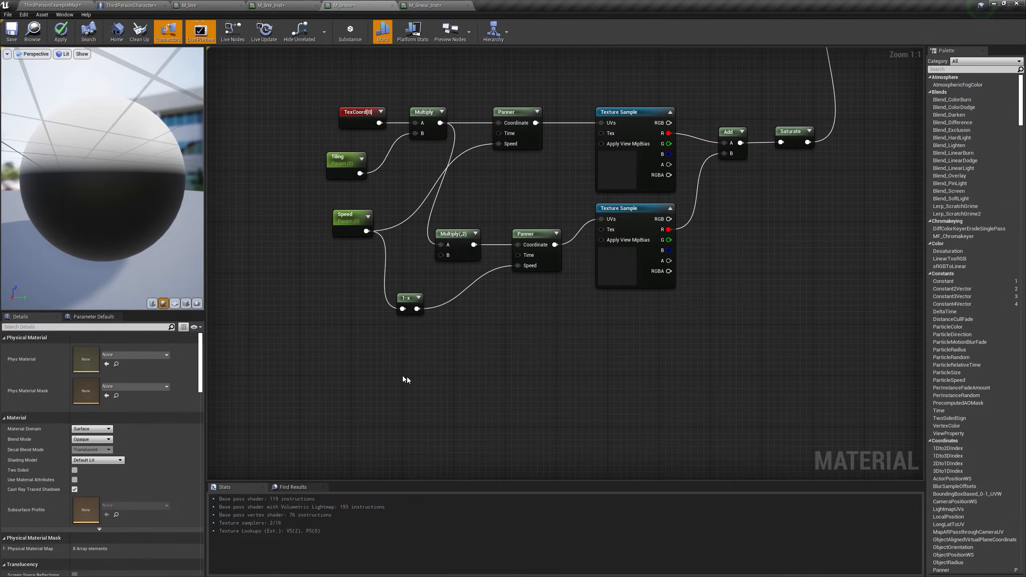
Step: Replace the OneMinus node in M_Smear with a direct Speed link to the lower Panner, apply, and inspect the instance preview
{"action": "left_click_drag", "start_coordinate": [406, 279], "coordinate": [433, 353]}
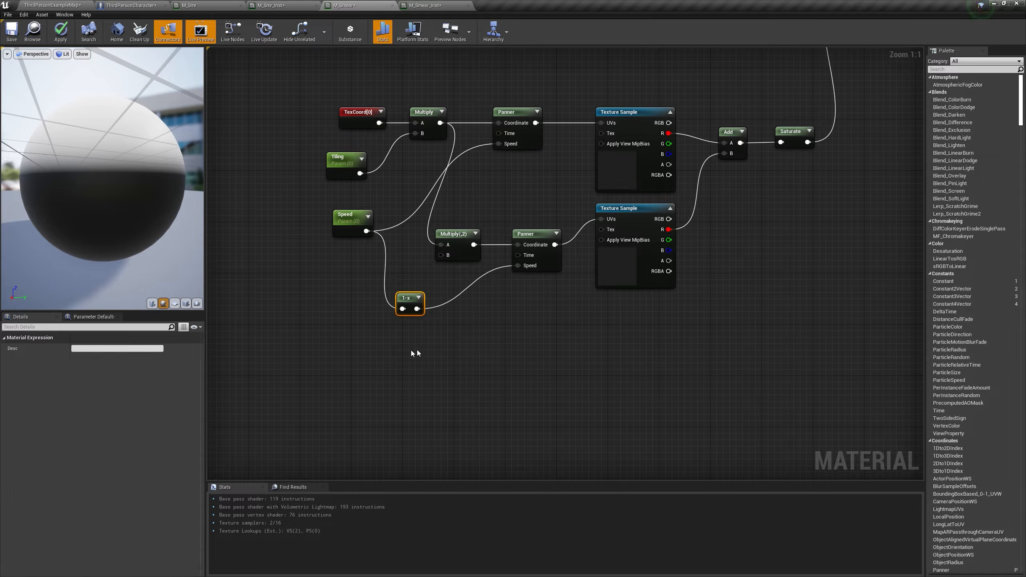
{"action": "key", "text": "Delete"}
{"action": "left_click_drag", "start_coordinate": [348, 220], "coordinate": [518, 266]}
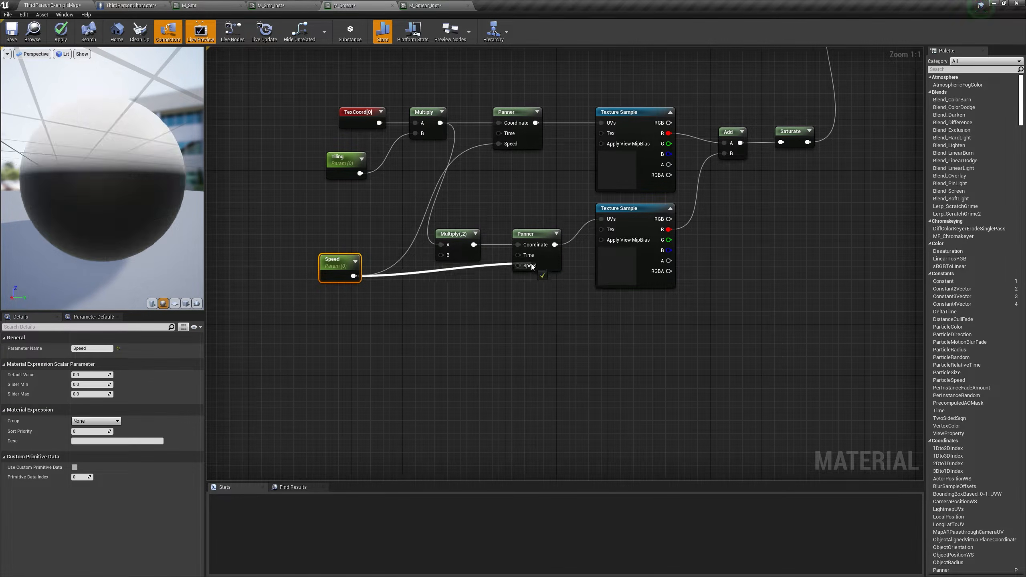
{"action": "left_click_drag", "start_coordinate": [351, 263], "coordinate": [345, 256]}
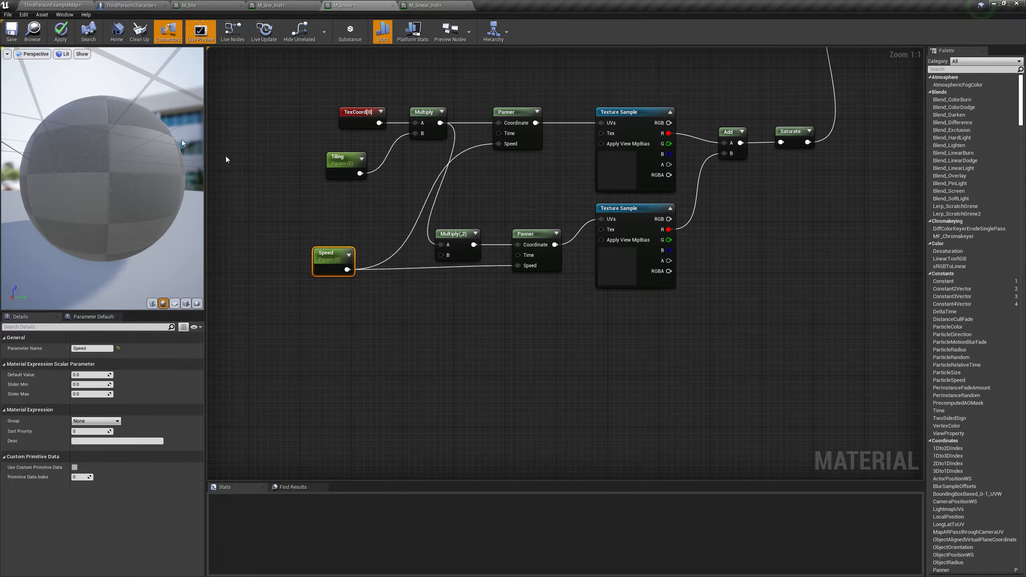
{"action": "left_click", "coordinate": [57, 34]}
{"action": "left_click", "coordinate": [54, 34]}
{"action": "left_click", "coordinate": [425, 6]}
{"action": "mouse_move", "coordinate": [848, 320]}
{"action": "left_mouse_down"}
{"action": "mouse_move", "coordinate": [888, 343]}
{"action": "mouse_move", "coordinate": [897, 291]}
{"action": "mouse_move", "coordinate": [913, 330]}
{"action": "mouse_move", "coordinate": [964, 348]}
{"action": "mouse_move", "coordinate": [970, 362]}
{"action": "left_mouse_up"}
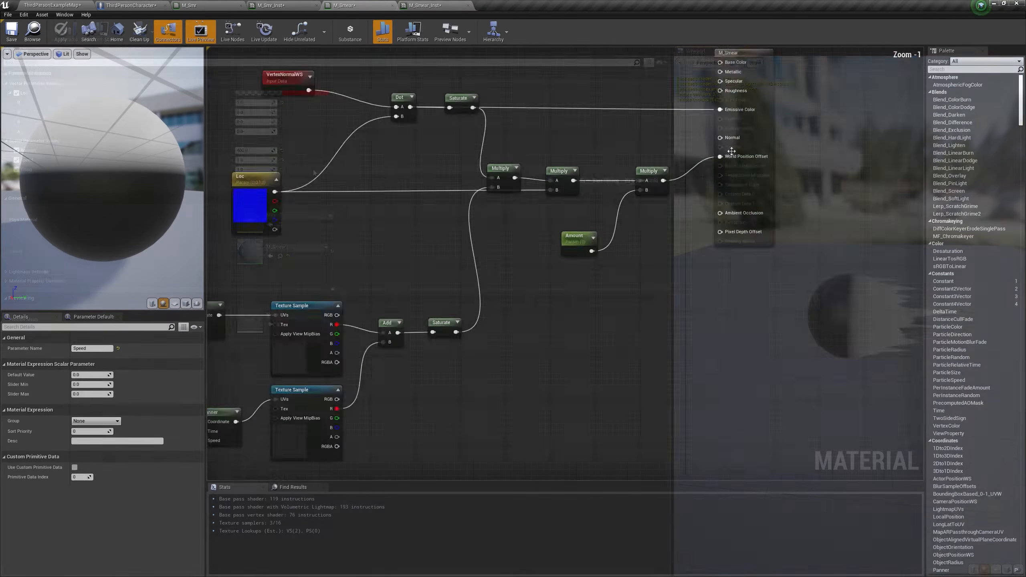
Step: Move the M_Smear result node and the final Multiply with Amount away from the other nodes to make room
{"action": "scroll", "coordinate": [753, 144], "scroll_direction": "up", "scroll_amount": 1}
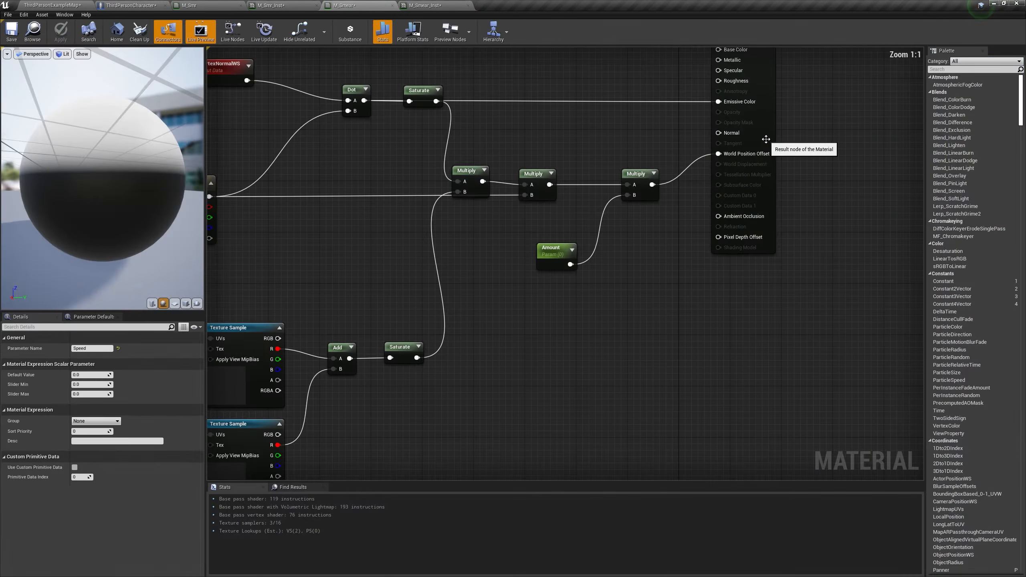
{"action": "left_click_drag", "start_coordinate": [766, 142], "coordinate": [882, 152]}
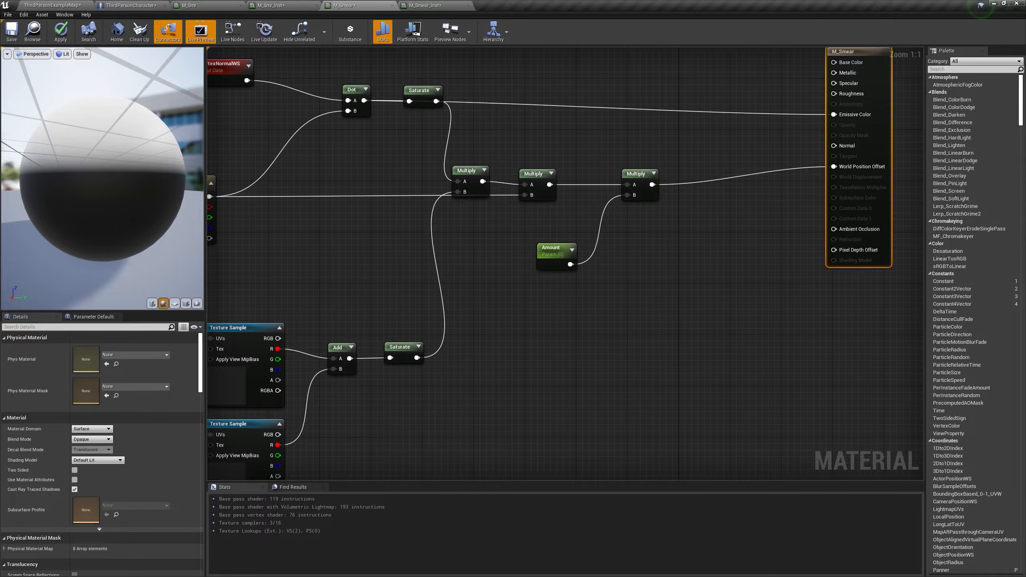
{"action": "right_click_drag", "start_coordinate": [677, 272], "coordinate": [650, 275]}
{"action": "left_click_drag", "start_coordinate": [651, 275], "coordinate": [544, 190]}
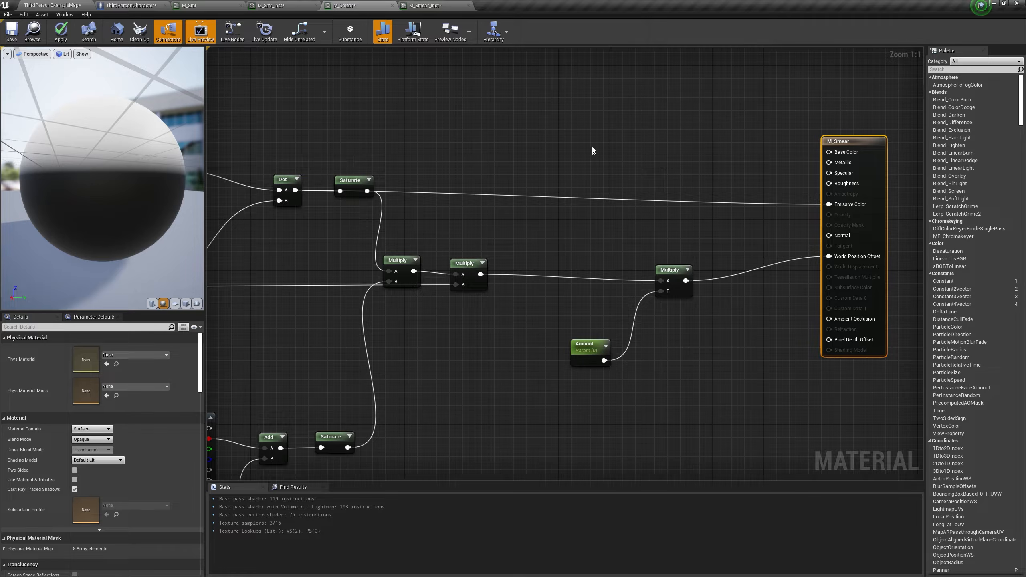
Step: Add a vector parameter named Base Color, connect it to the material's Base Color input, and place it above the graph
{"action": "left_click", "coordinate": [624, 120]}
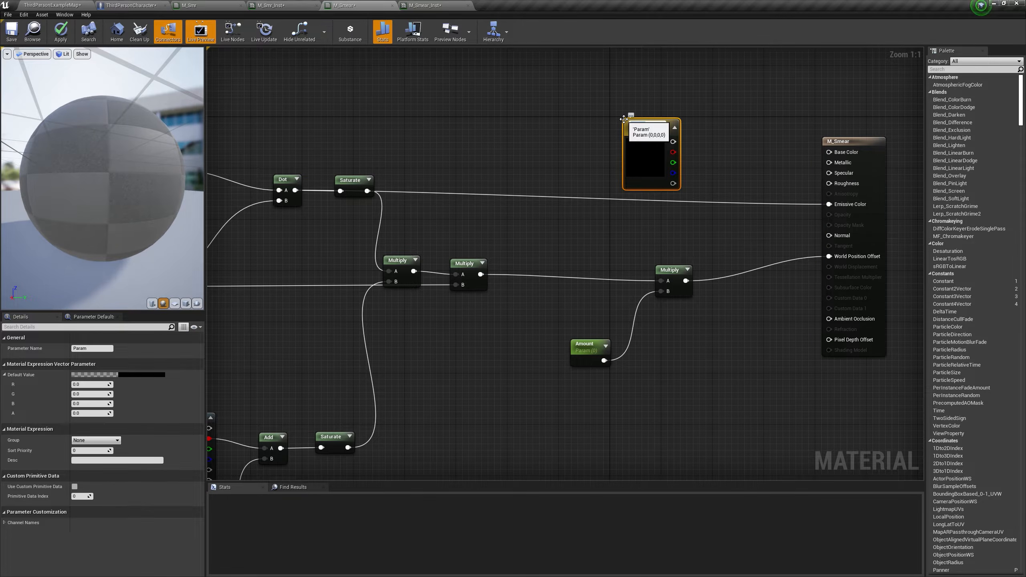
{"action": "type", "text": "Base Color"}
{"action": "key", "text": "Return"}
{"action": "left_click_drag", "start_coordinate": [673, 141], "coordinate": [829, 153]}
{"action": "right_click_drag", "start_coordinate": [767, 184], "coordinate": [740, 289]}
{"action": "left_click_drag", "start_coordinate": [620, 238], "coordinate": [627, 121]}
{"action": "right_click_drag", "start_coordinate": [676, 282], "coordinate": [677, 204]}
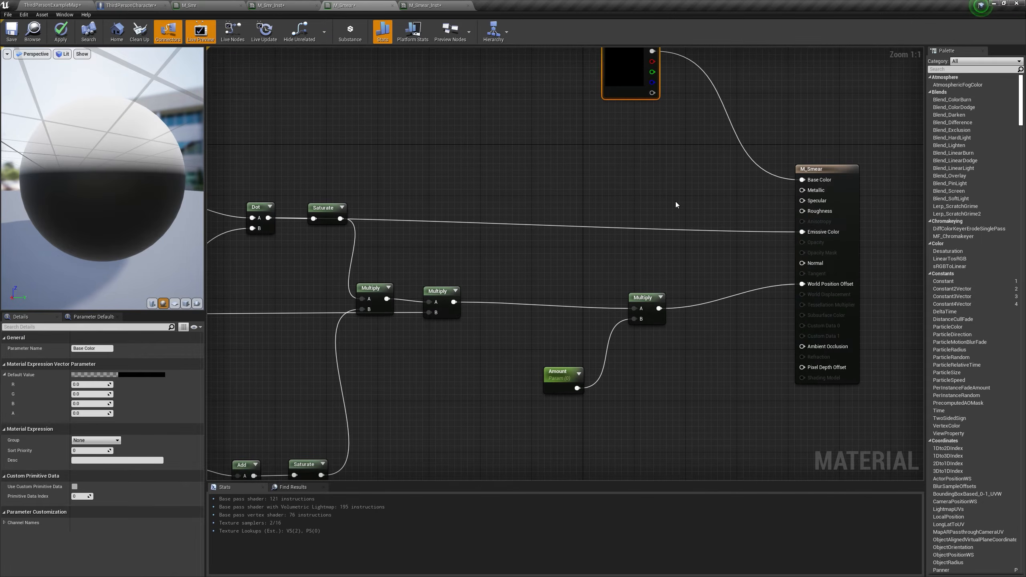
Step: Add a Lerp node and drive its Alpha from the Dot's Saturate through new Power and Saturate nodes
{"action": "left_click", "coordinate": [638, 159]}
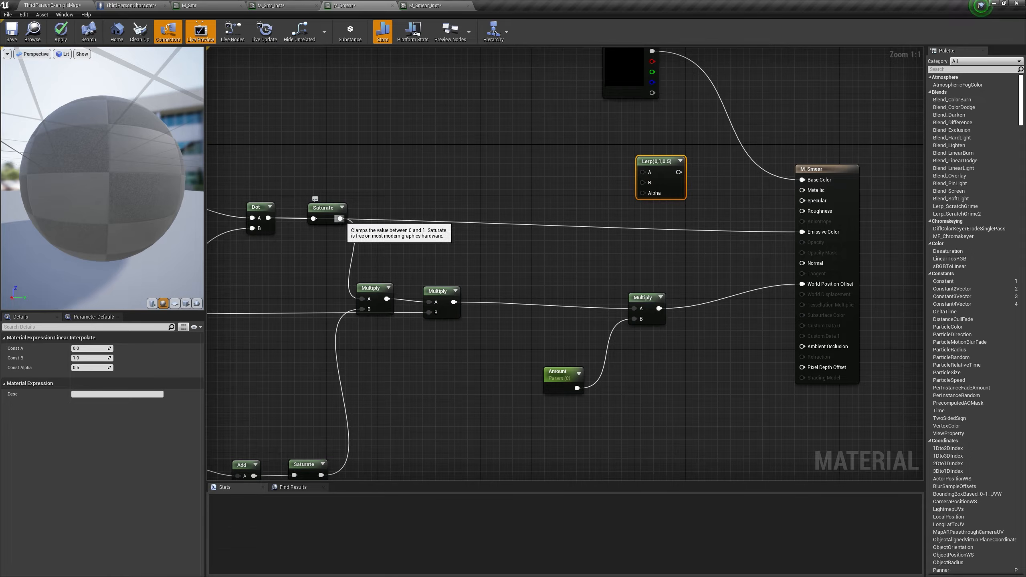
{"action": "left_click_drag", "start_coordinate": [340, 219], "coordinate": [450, 174]}
{"action": "type", "text": "power\\"}
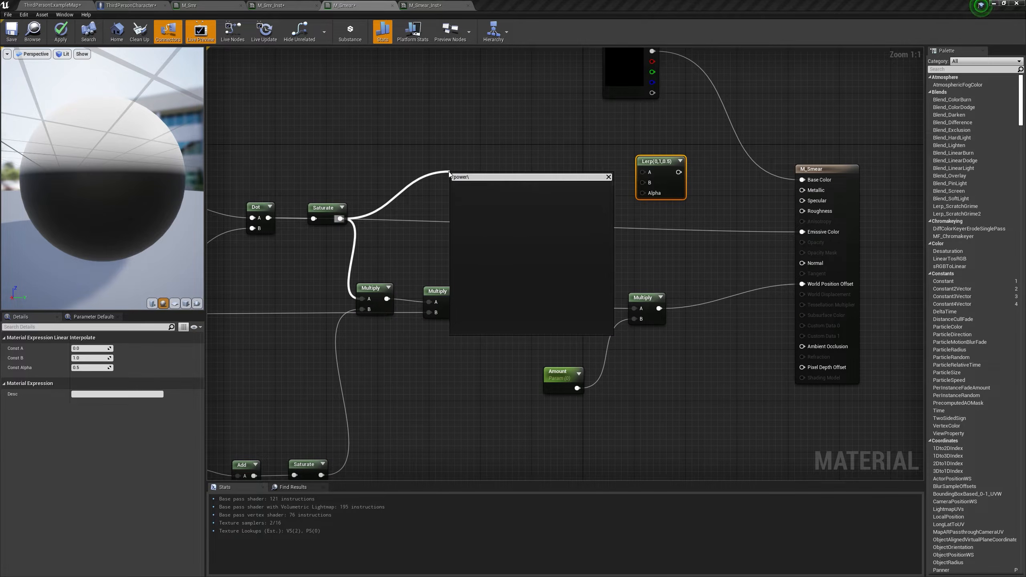
{"action": "key", "text": "BackSpace"}
{"action": "key", "text": "Return"}
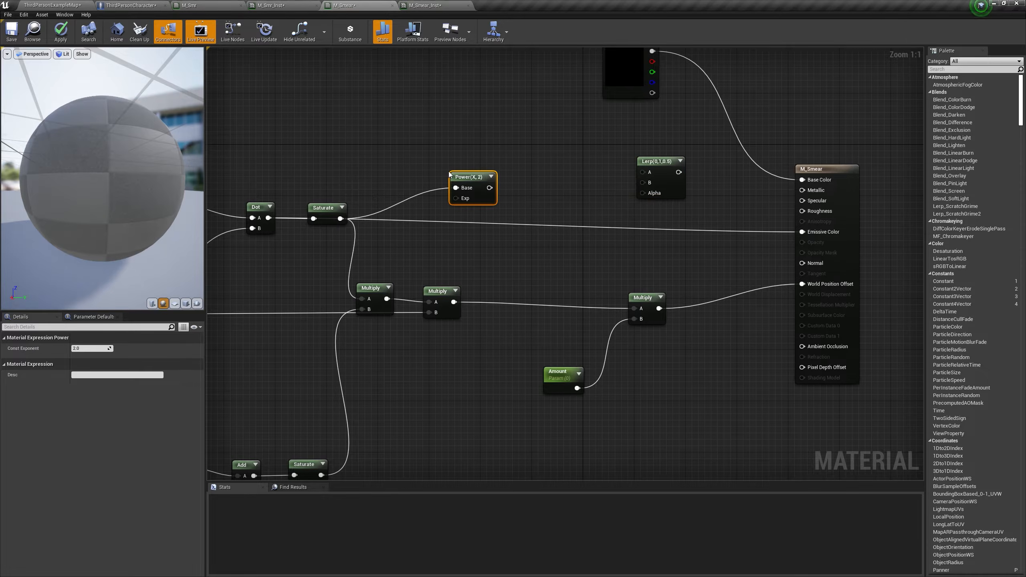
{"action": "left_click_drag", "start_coordinate": [467, 177], "coordinate": [574, 214]}
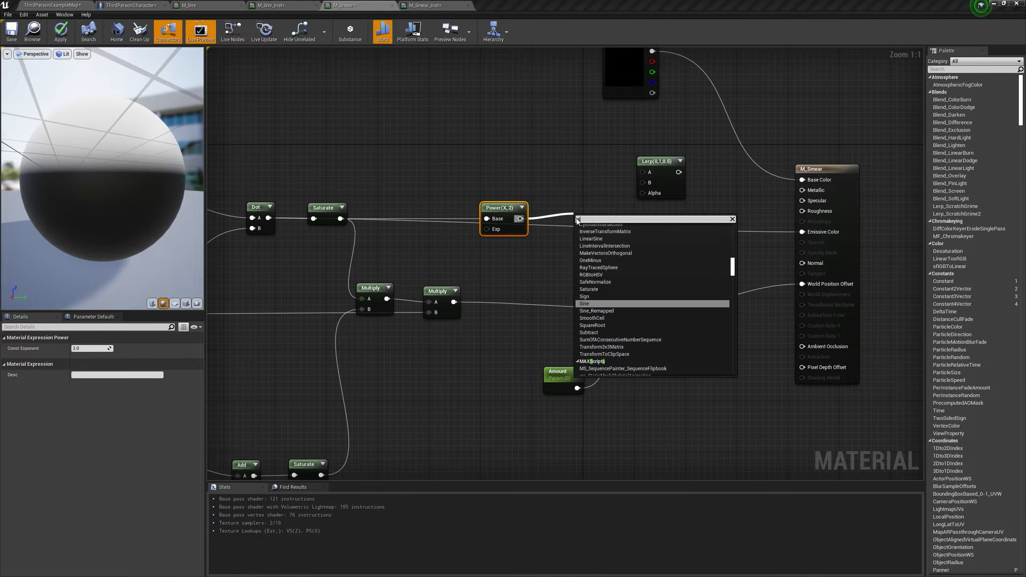
{"action": "type", "text": "sa"}
{"action": "left_click", "coordinate": [605, 292]}
{"action": "left_click_drag", "start_coordinate": [607, 230], "coordinate": [586, 207]}
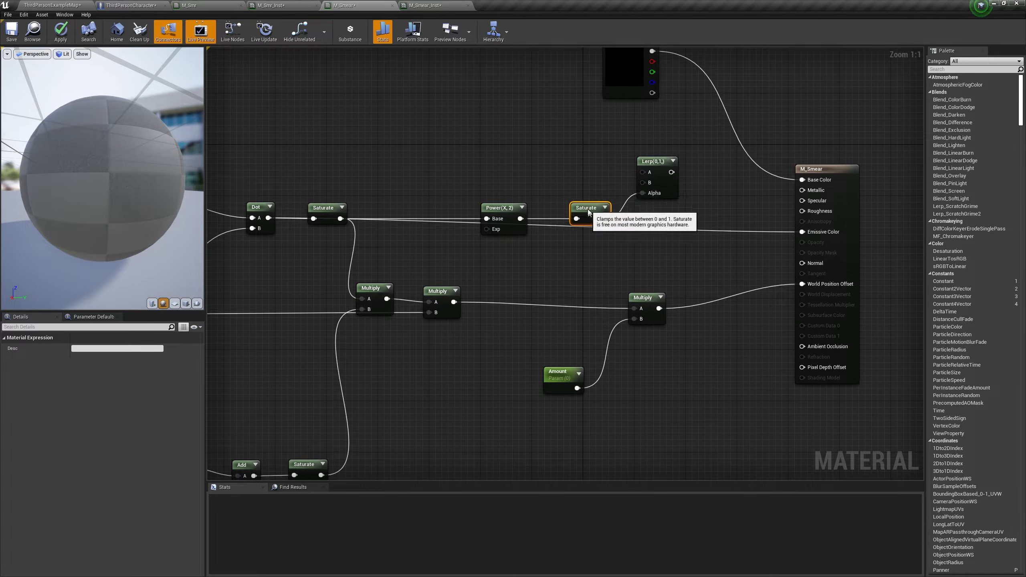
Step: Add a scalar parameter named Power with default 1 as the Power node's exponent, and connect the Lerp to Emissive Color
{"action": "left_click", "coordinate": [404, 240]}
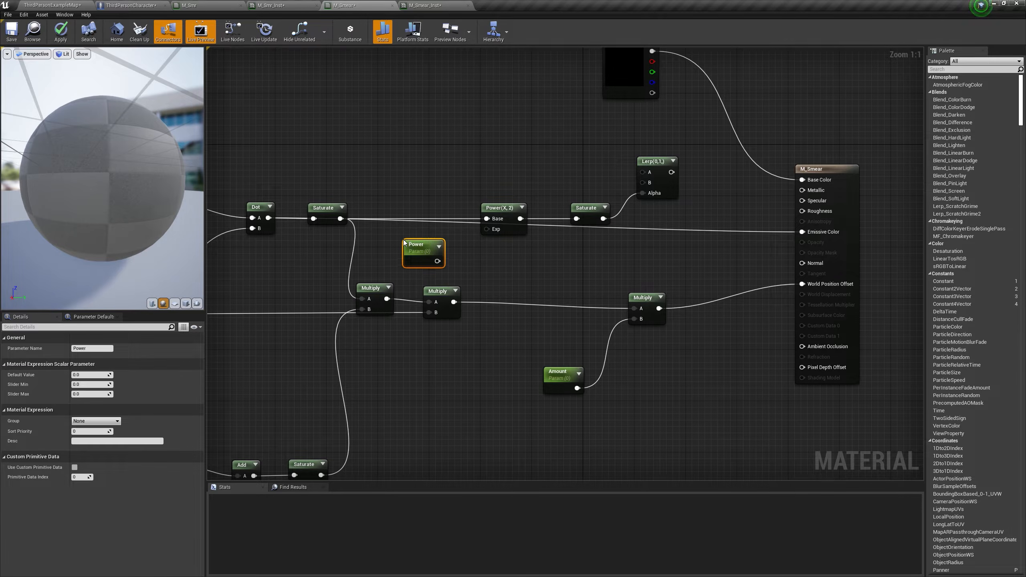
{"action": "left_click", "coordinate": [95, 375]}
{"action": "type", "text": "1"}
{"action": "left_click_drag", "start_coordinate": [438, 261], "coordinate": [493, 234]}
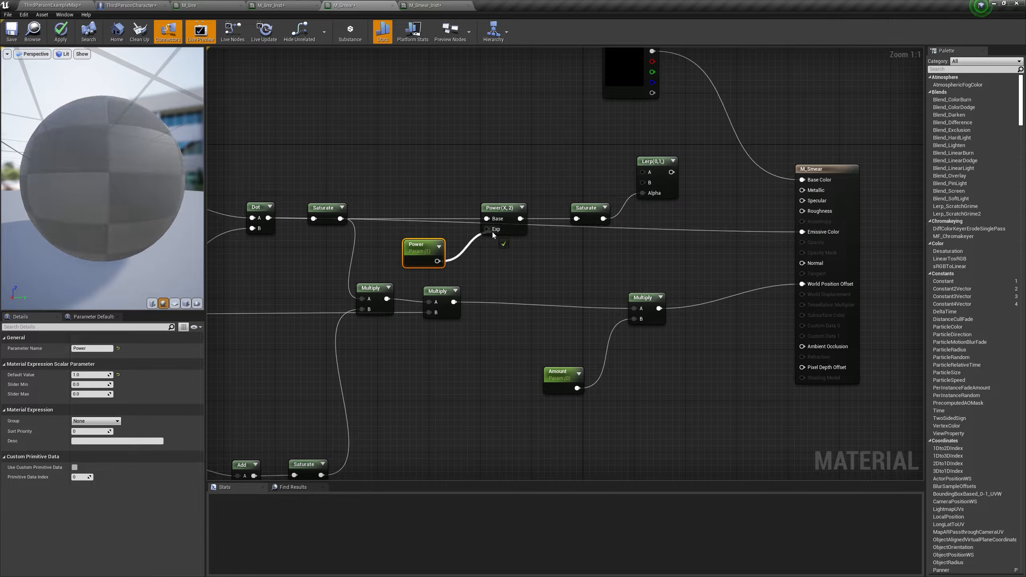
{"action": "right_click_drag", "start_coordinate": [694, 206], "coordinate": [564, 214]}
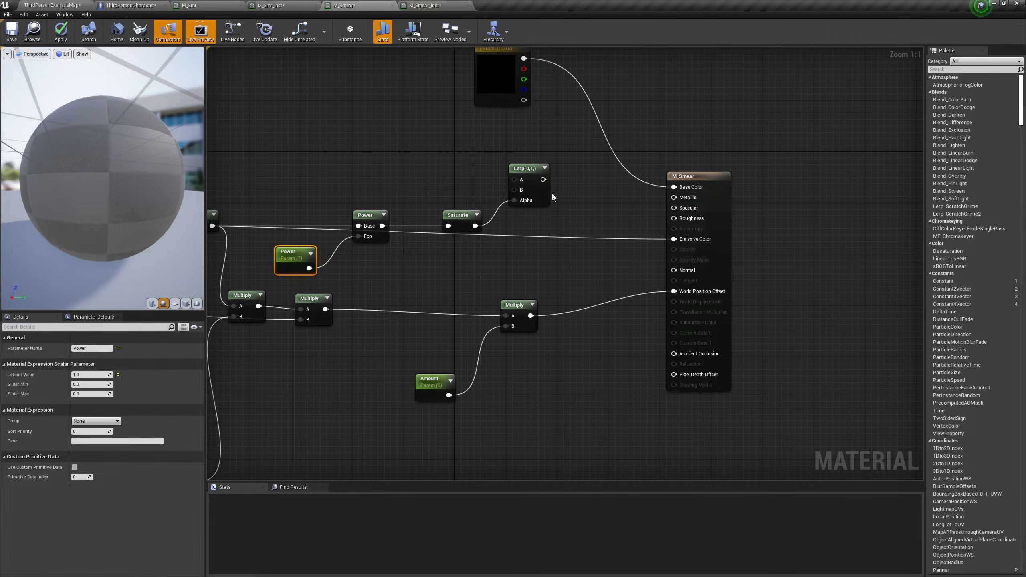
{"action": "left_click_drag", "start_coordinate": [544, 180], "coordinate": [674, 239]}
Step: Add a vector parameter named Smear color above the Power node and connect it to the Lerp's B input
{"action": "right_click_drag", "start_coordinate": [478, 255], "coordinate": [674, 299]}
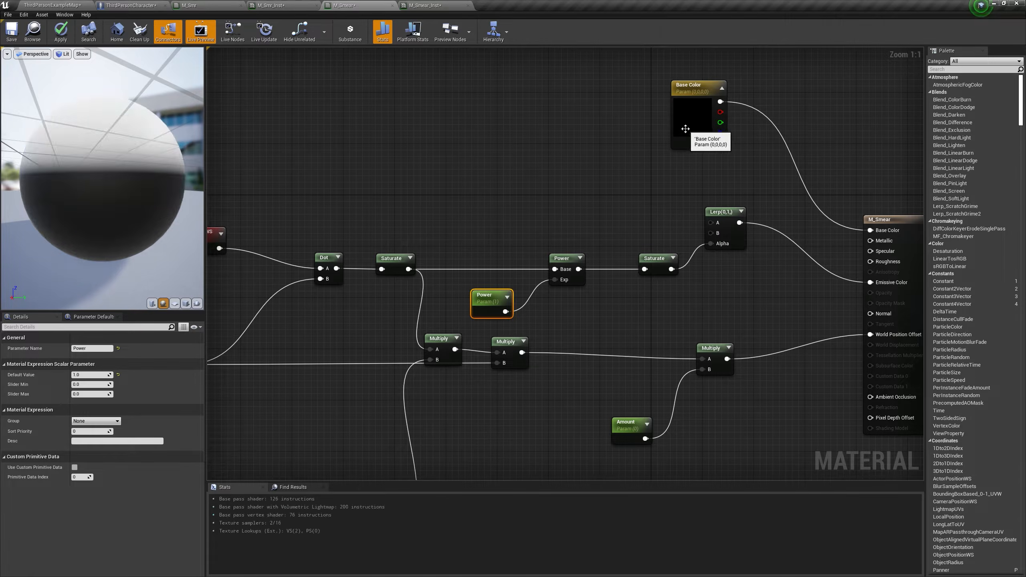
{"action": "left_click", "coordinate": [546, 143]}
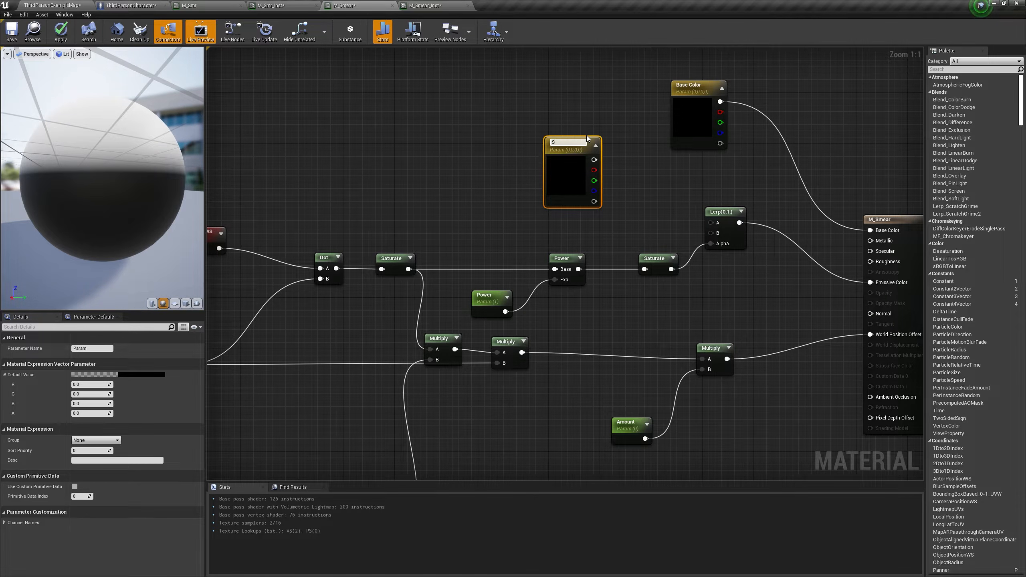
{"action": "type", "text": "Smear color"}
{"action": "key", "text": "Return"}
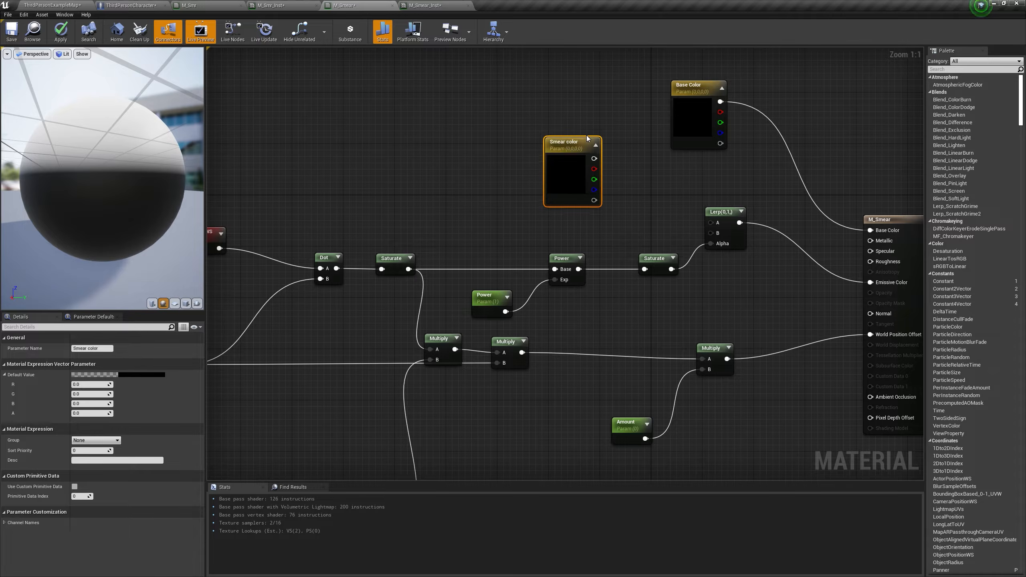
{"action": "left_click_drag", "start_coordinate": [594, 159], "coordinate": [712, 233]}
Step: Apply M_Smear, then enable Base Color in M_Smear_Inst and set it to light grey with R, G and B at 0.739583
{"action": "right_click_drag", "start_coordinate": [712, 263], "coordinate": [748, 220]}
{"action": "right_click_drag", "start_coordinate": [675, 267], "coordinate": [700, 237]}
{"action": "scroll", "coordinate": [702, 234], "scroll_direction": "down", "scroll_amount": 1}
{"action": "left_click", "coordinate": [416, 5]}
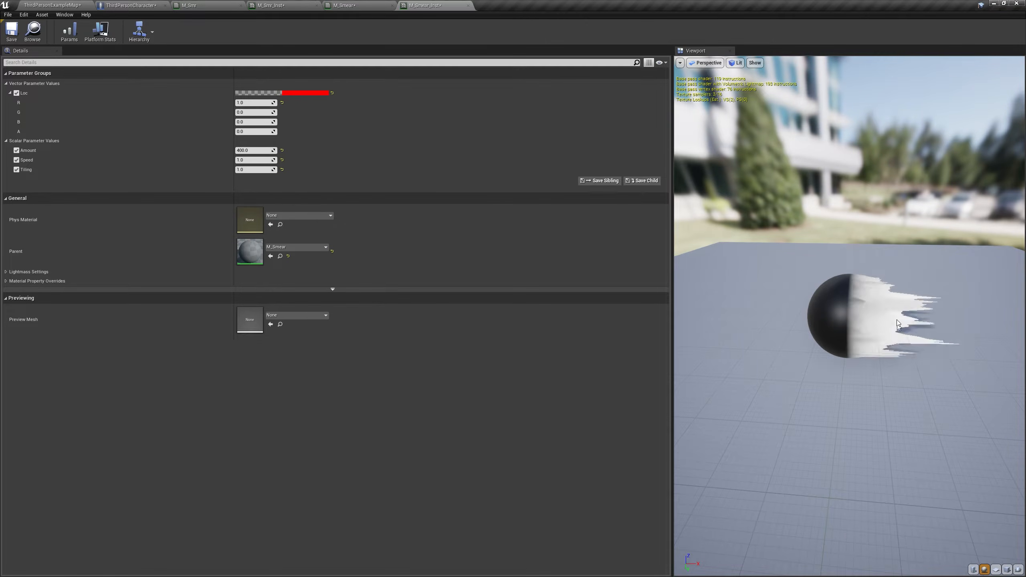
{"action": "left_click", "coordinate": [363, 5]}
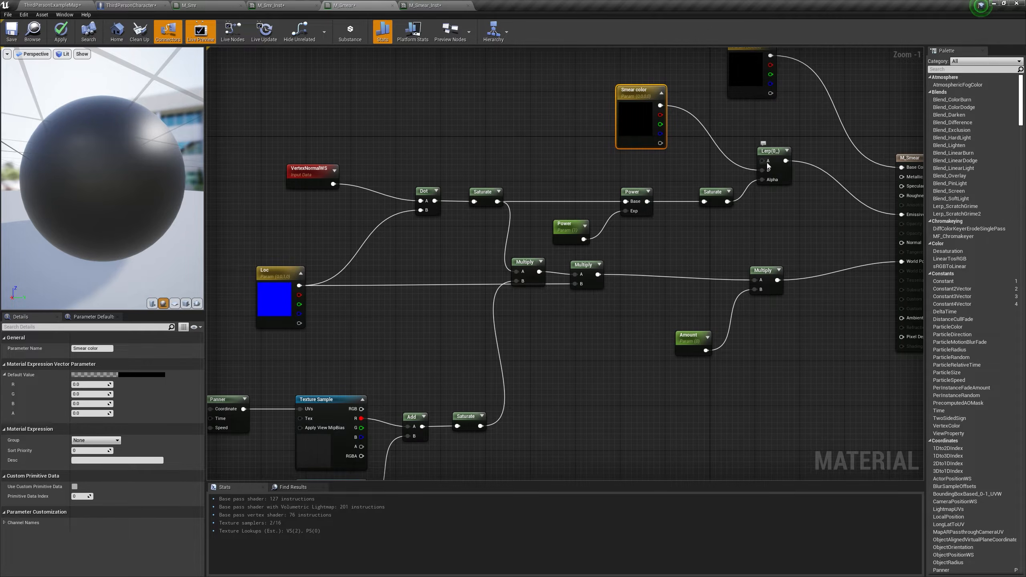
{"action": "right_click_drag", "start_coordinate": [773, 183], "coordinate": [691, 200]}
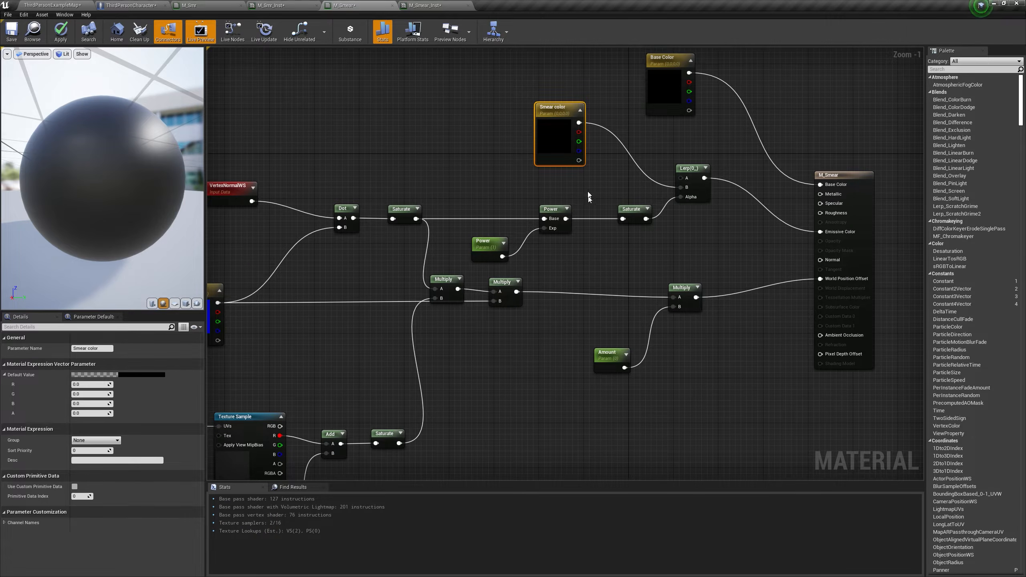
{"action": "left_click", "coordinate": [61, 33]}
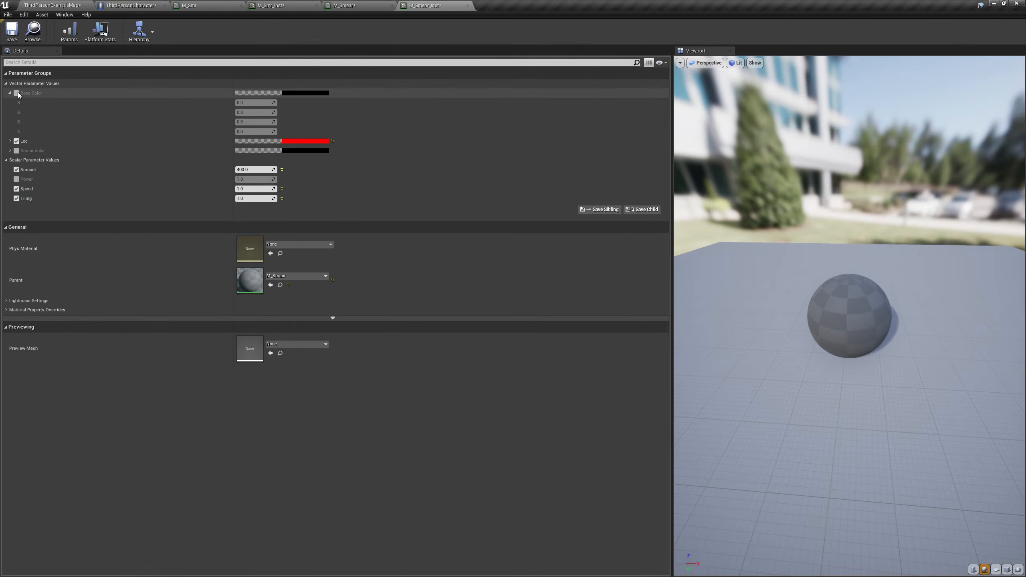
{"action": "left_click", "coordinate": [311, 92]}
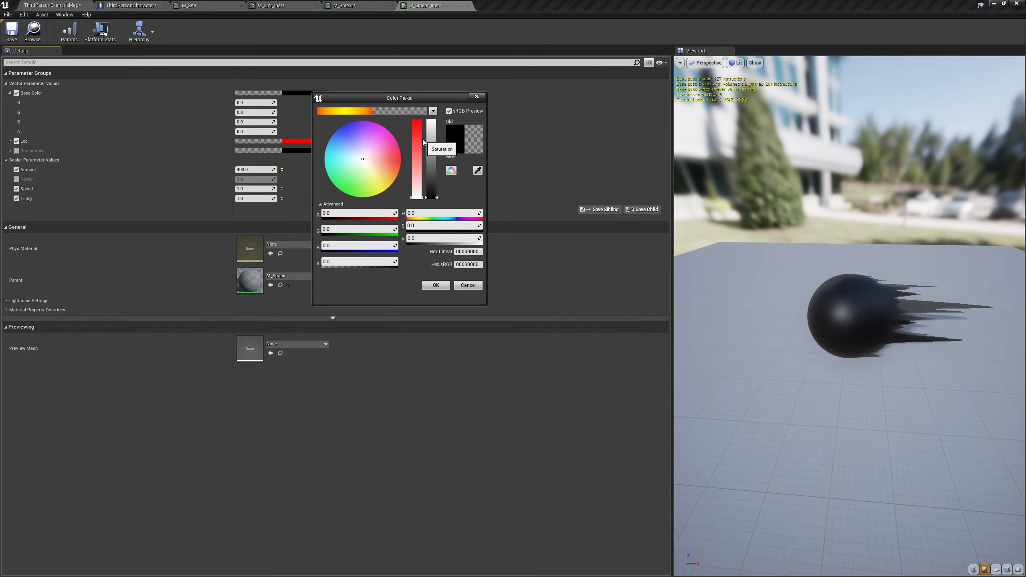
{"action": "left_click", "coordinate": [426, 141]}
{"action": "left_click", "coordinate": [436, 285]}
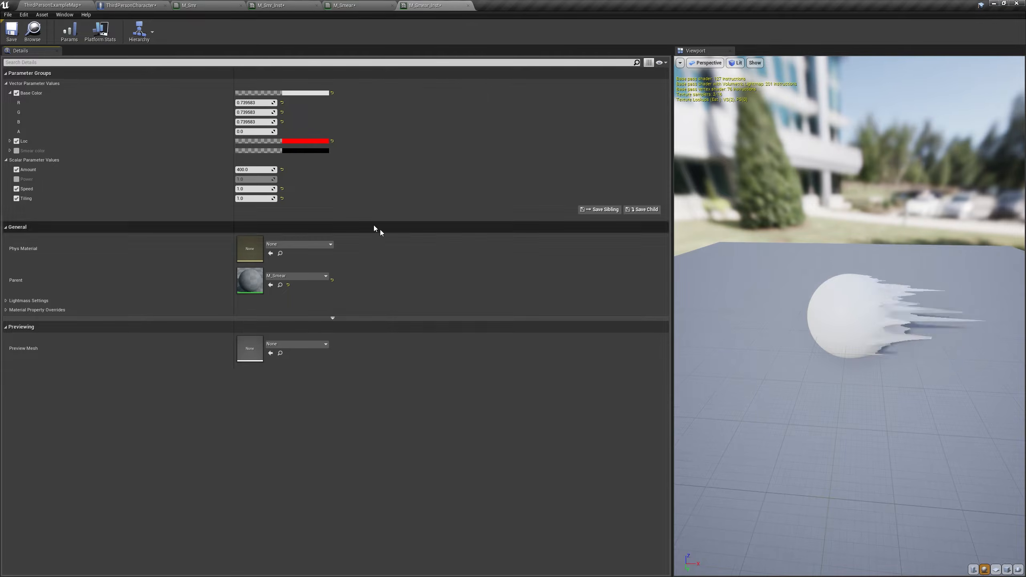
Step: Enable Smear color in M_Smear_Inst and set it to a glowing orange with a brightness value (V) of 200
{"action": "left_click", "coordinate": [16, 151]}
{"action": "left_click", "coordinate": [9, 150]}
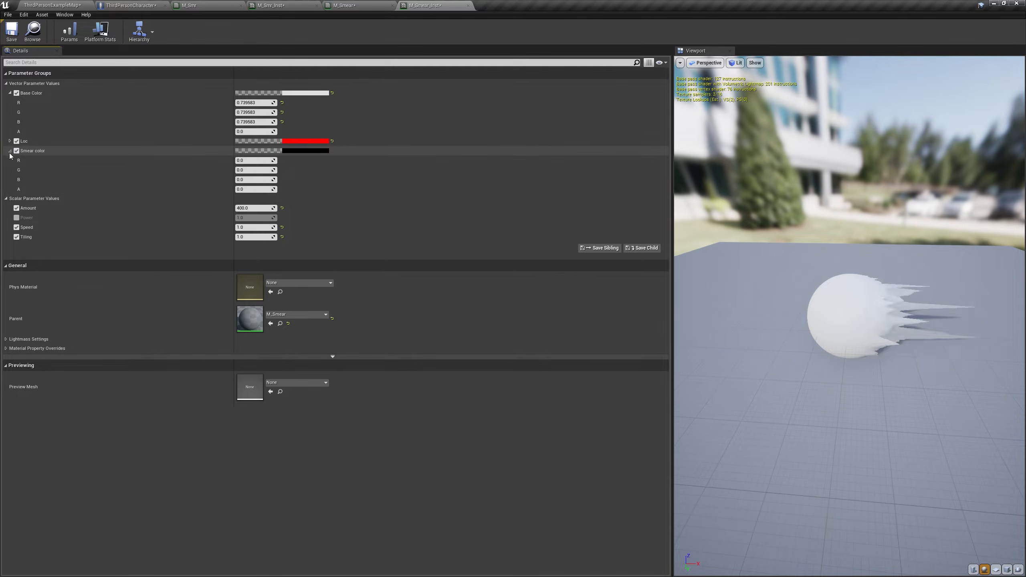
{"action": "left_click", "coordinate": [304, 151]}
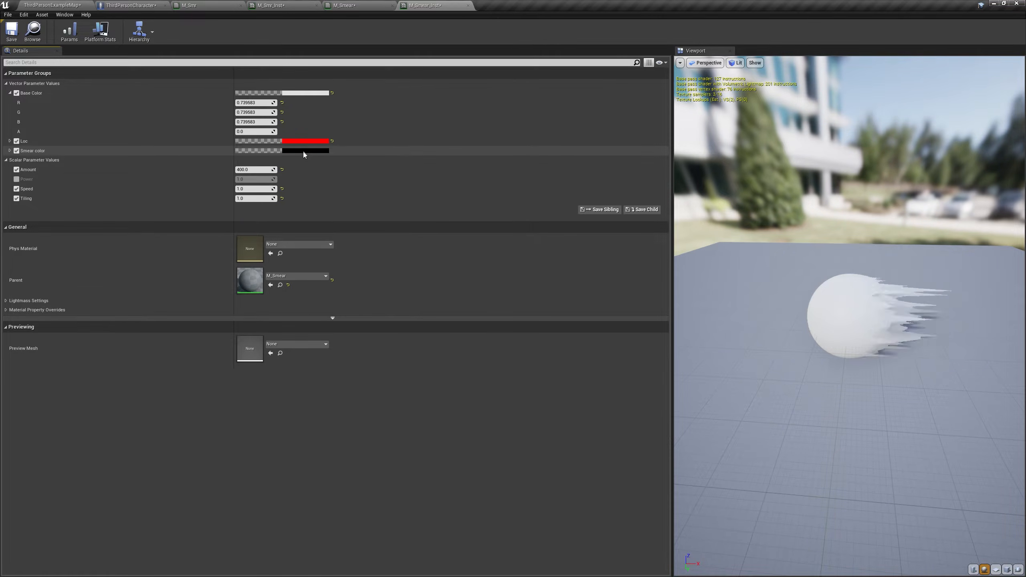
{"action": "left_click", "coordinate": [358, 173]}
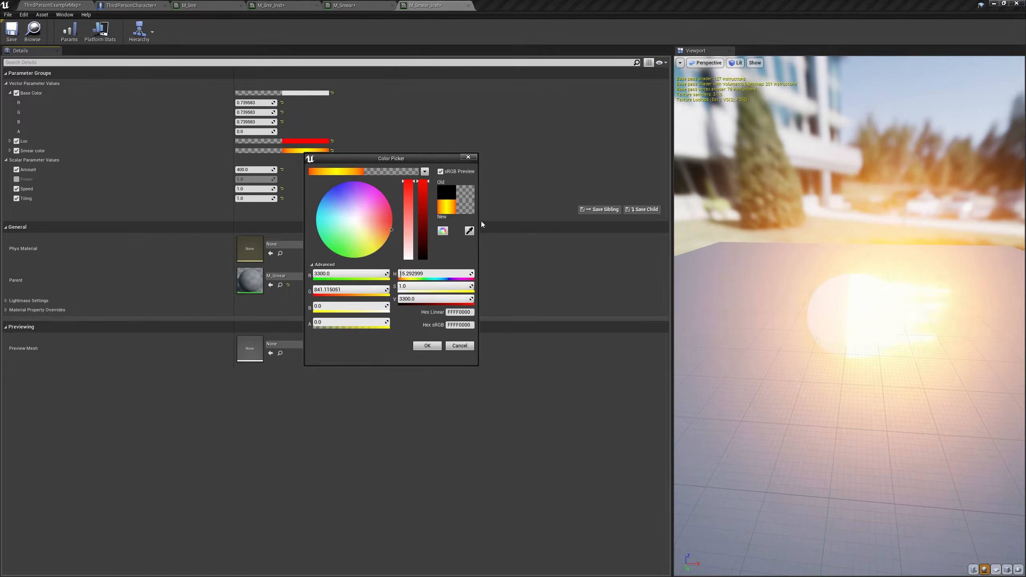
{"action": "left_click", "coordinate": [433, 298]}
{"action": "type", "text": "200"}
{"action": "key", "text": "Return"}
{"action": "left_click_drag", "start_coordinate": [923, 348], "coordinate": [902, 308]}
{"action": "left_click", "coordinate": [433, 347]}
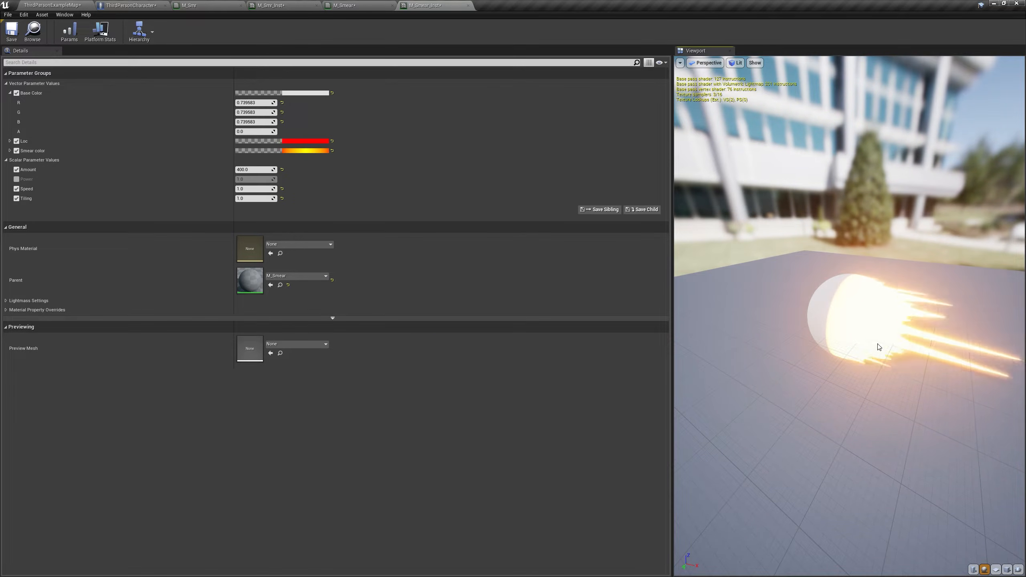
Step: Return to M_Smear and line up the VertexNormalWS node with the Dot node's A input
{"action": "left_click", "coordinate": [368, 3]}
{"action": "scroll", "coordinate": [390, 99], "scroll_direction": "down", "scroll_amount": 3}
{"action": "right_click_drag", "start_coordinate": [412, 116], "coordinate": [535, 99]}
{"action": "scroll", "coordinate": [445, 115], "scroll_direction": "up", "scroll_amount": 4}
{"action": "left_click_drag", "start_coordinate": [406, 178], "coordinate": [391, 195]}
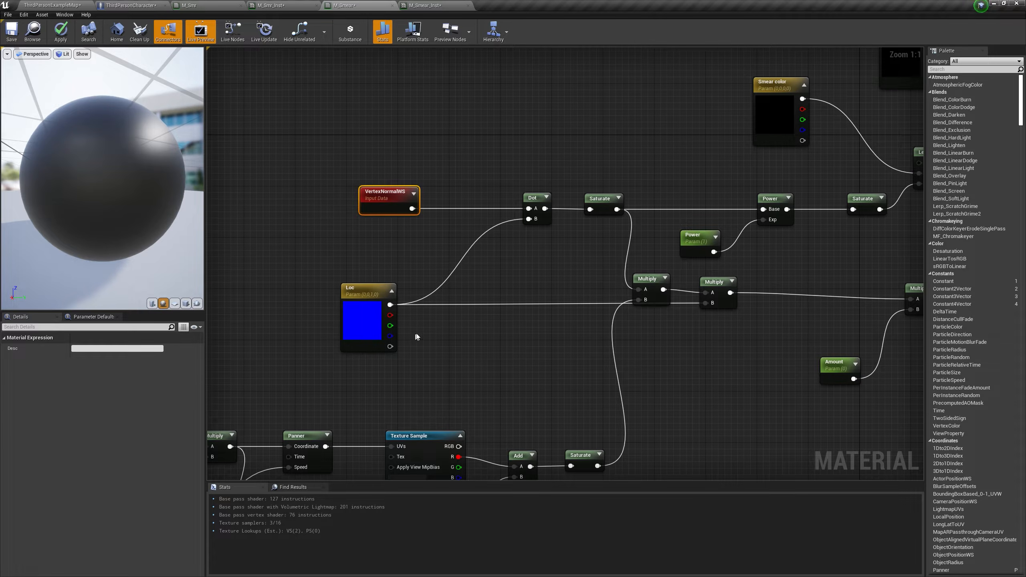
Step: Duplicate the VertexNormalWS and Dot nodes into the empty space below Amount and bring the copied Dot closer
{"action": "left_click", "coordinate": [354, 148]}
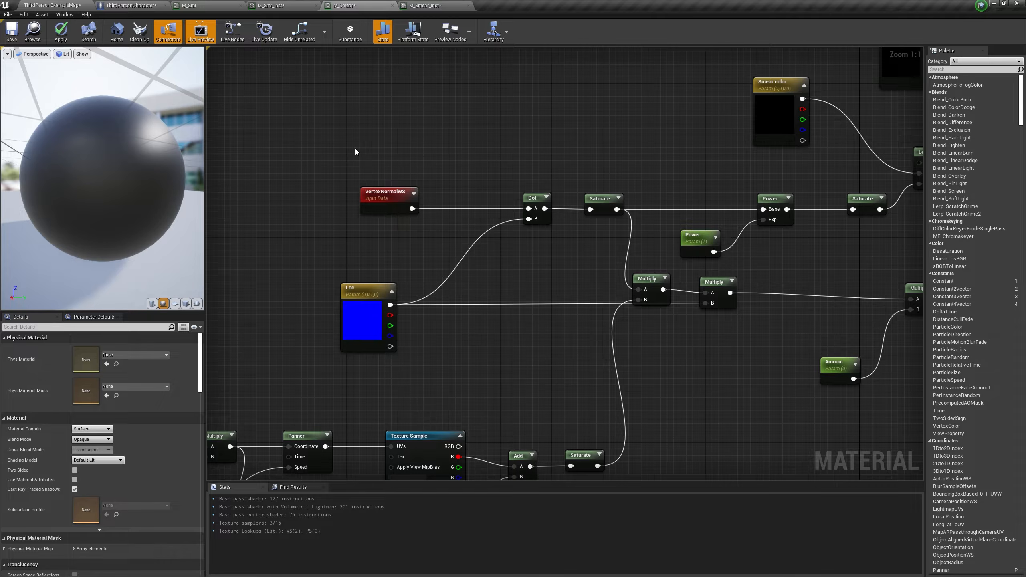
{"action": "left_click_drag", "start_coordinate": [355, 149], "coordinate": [713, 392]}
{"action": "key", "text": "ctrl+c"}
{"action": "key", "text": "ctrl+v"}
{"action": "right_click_drag", "start_coordinate": [695, 390], "coordinate": [533, 290]}
{"action": "left_click_drag", "start_coordinate": [564, 291], "coordinate": [597, 347]}
{"action": "left_click", "coordinate": [677, 332]}
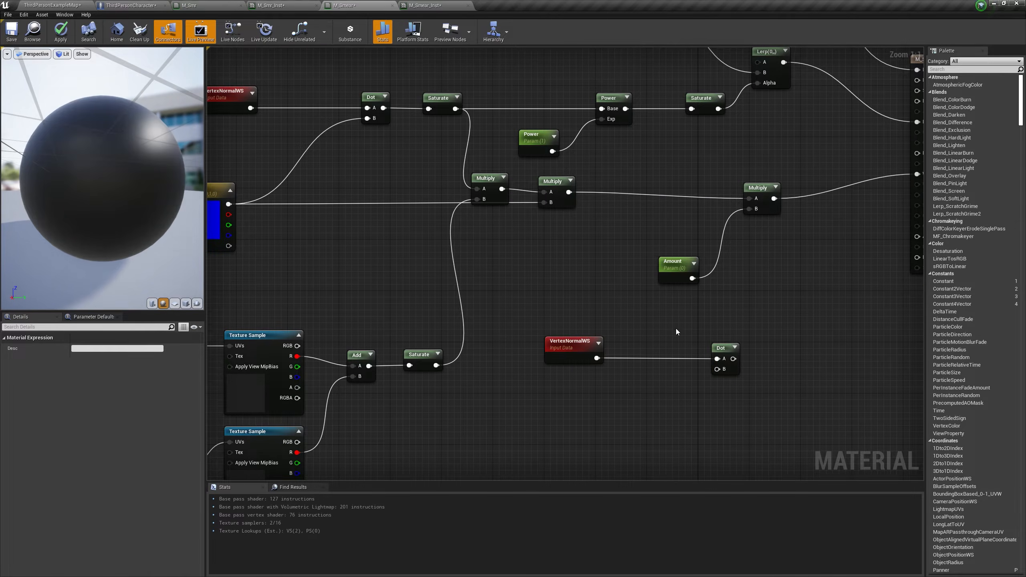
{"action": "left_click_drag", "start_coordinate": [727, 350], "coordinate": [689, 344]}
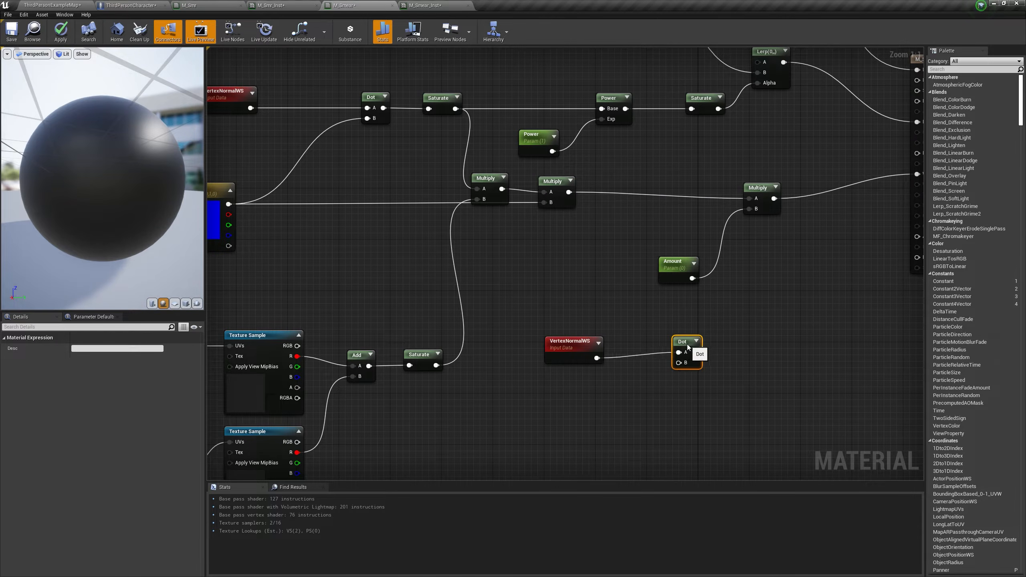
Step: Add a Constant3Vector of 0,0,1 beneath the copied VertexNormalWS node
{"action": "left_click", "coordinate": [586, 385]}
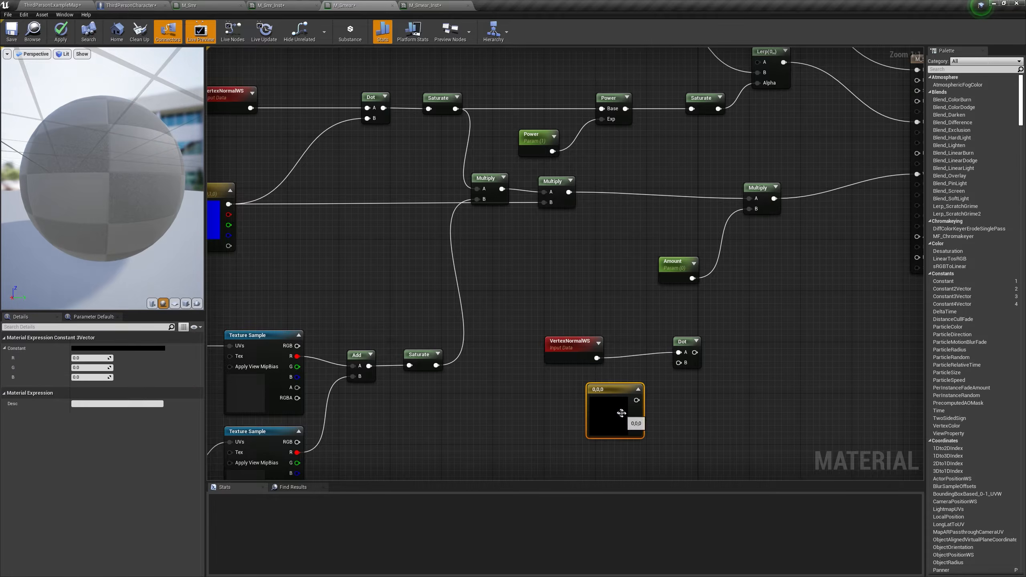
{"action": "left_click", "coordinate": [90, 377]}
{"action": "type", "text": "1"}
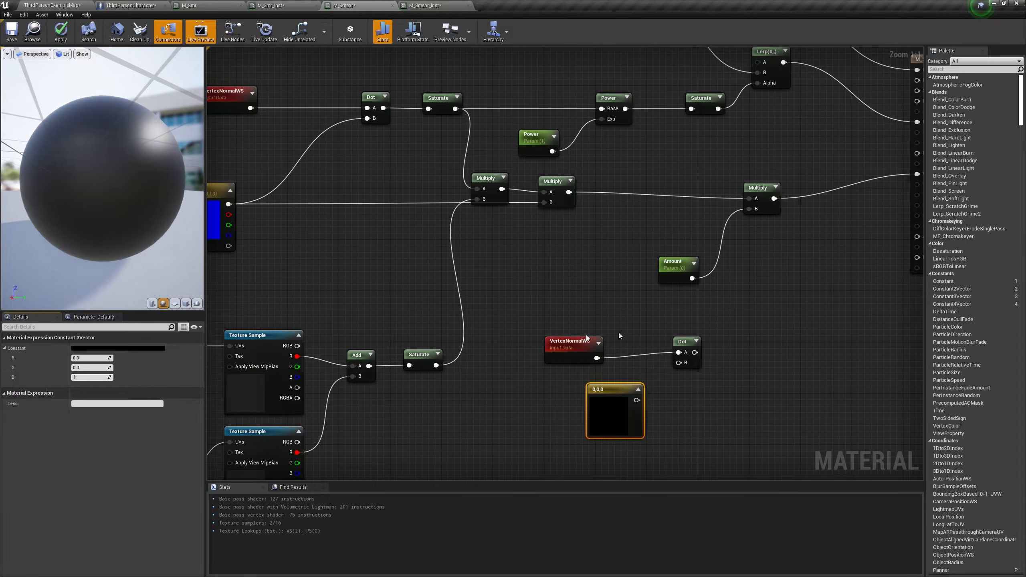
{"action": "key", "text": "Return"}
Step: Connect the constant to the copied Dot's B input and chain OneMinus and Saturate nodes after the Dot
{"action": "left_click_drag", "start_coordinate": [628, 397], "coordinate": [723, 342]}
{"action": "type", "text": "1-x"}
{"action": "key", "text": "Return"}
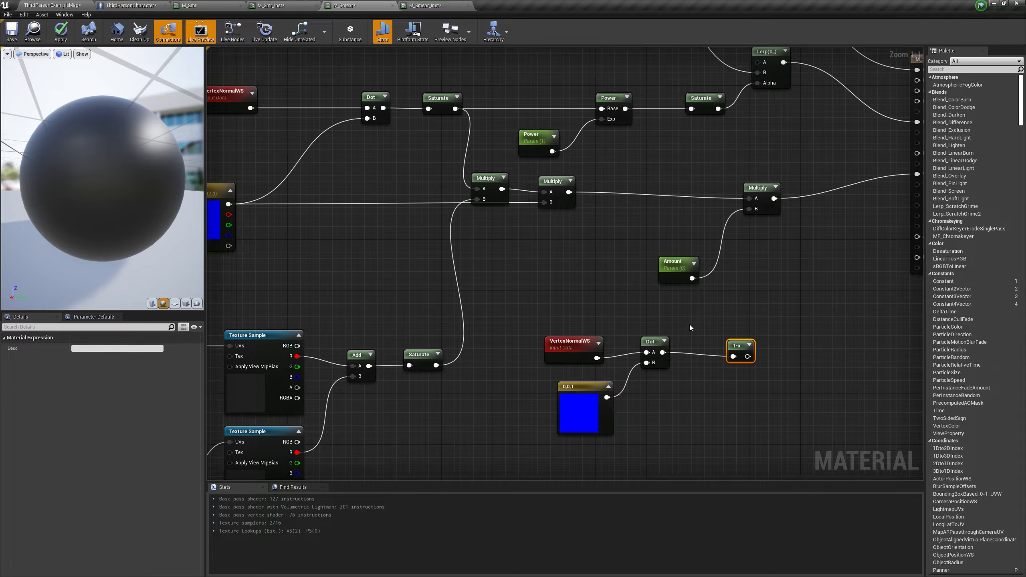
{"action": "mouse_move", "coordinate": [737, 354]}
{"action": "left_mouse_down"}
{"action": "mouse_move", "coordinate": [693, 350]}
{"action": "mouse_move", "coordinate": [747, 347]}
{"action": "left_mouse_up"}
{"action": "type", "text": "sa"}
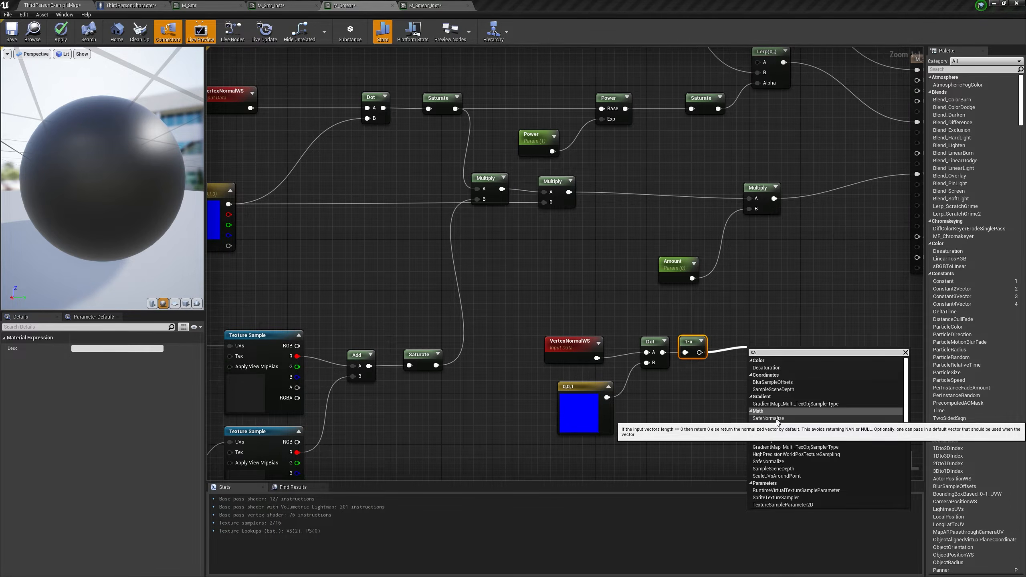
{"action": "left_click", "coordinate": [776, 426]}
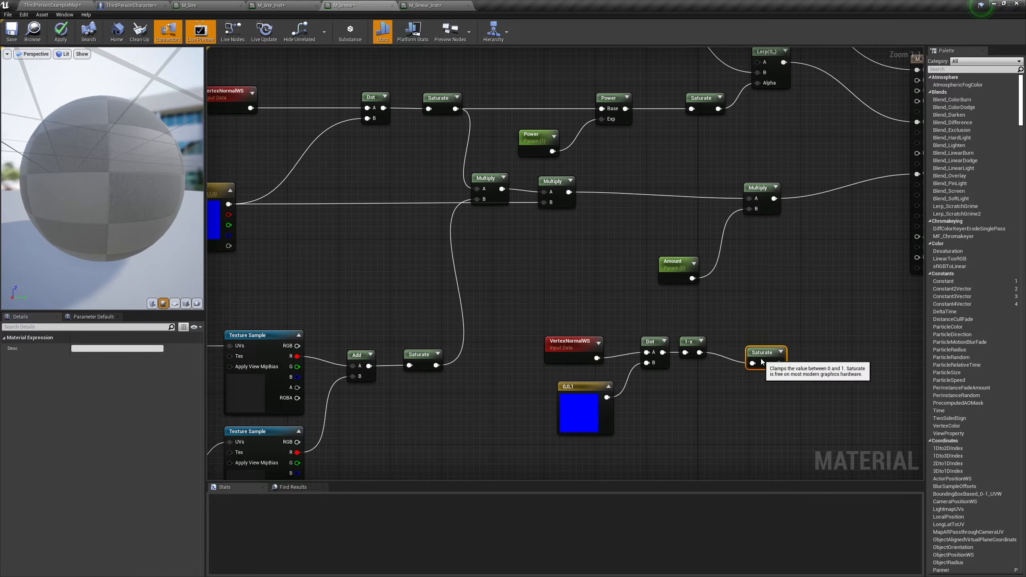
Step: Insert a Multiply between Power and the Lerp's Saturate, feed its B from the new Saturate, and apply the material
{"action": "scroll", "coordinate": [668, 111], "scroll_direction": "down", "scroll_amount": 2}
{"action": "left_click_drag", "start_coordinate": [663, 117], "coordinate": [717, 119]}
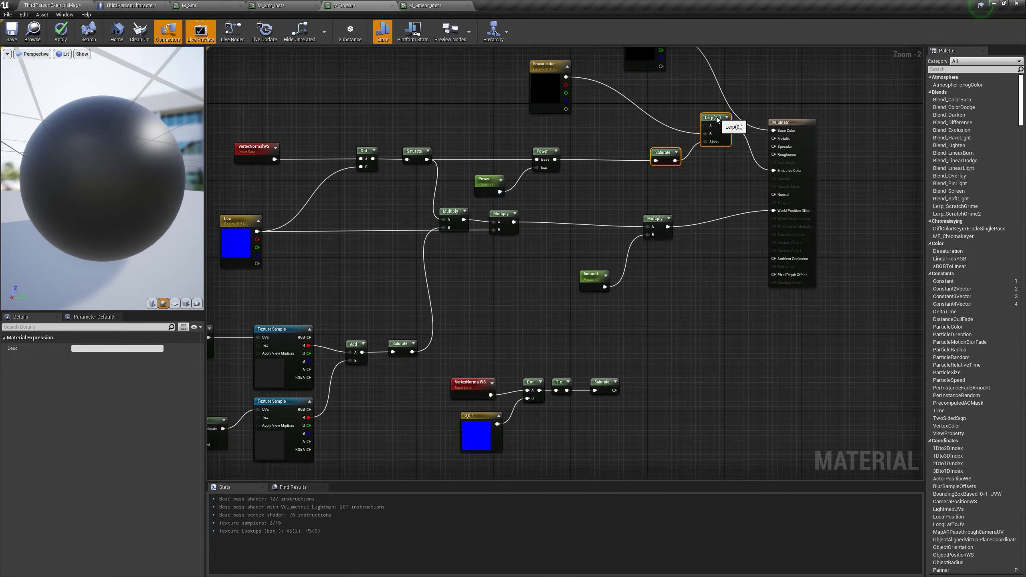
{"action": "left_click", "coordinate": [627, 173]}
{"action": "left_click_drag", "start_coordinate": [586, 164], "coordinate": [636, 173]}
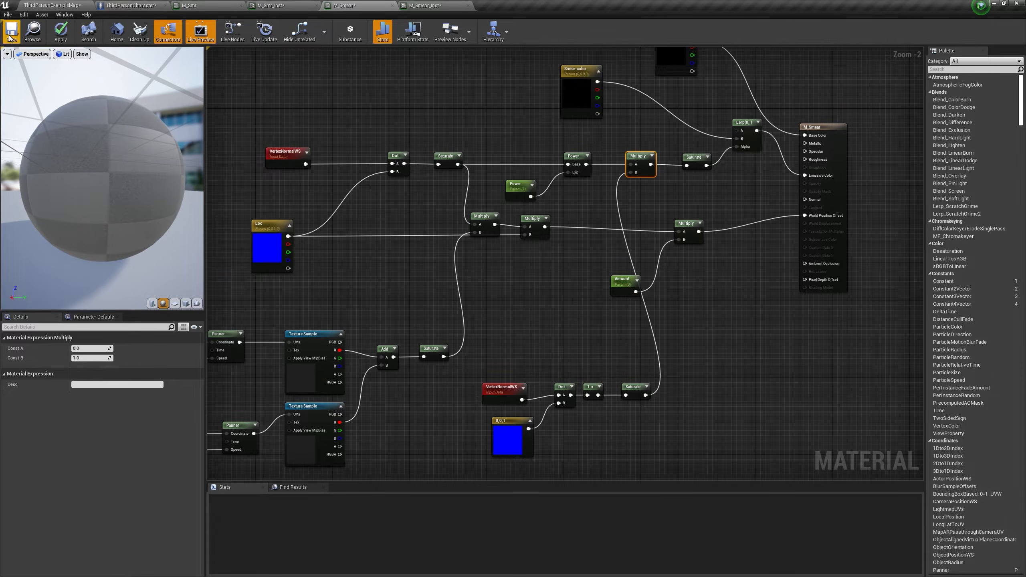
{"action": "left_click", "coordinate": [61, 36]}
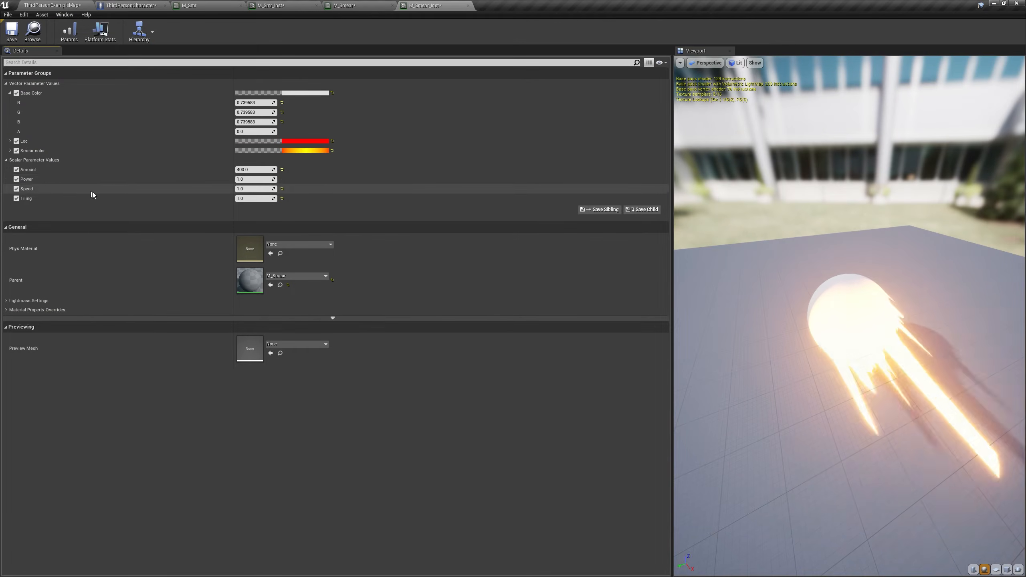
Step: Try Power at 100 in M_Smear_Inst, set it to 20, and inspect the smear from another angle
{"action": "left_click", "coordinate": [257, 180]}
{"action": "type", "text": "100"}
{"action": "key", "text": "Return"}
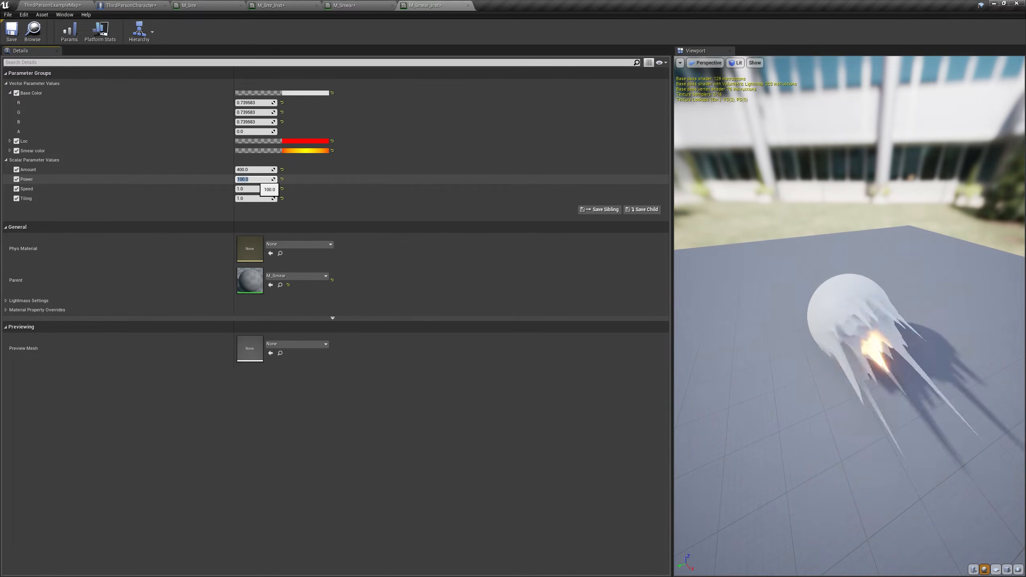
{"action": "type", "text": "20"}
{"action": "key", "text": "Return"}
{"action": "left_click_drag", "start_coordinate": [848, 242], "coordinate": [897, 283]}
Step: Preview the lower Saturate's mask through Emissive Color with Base Color disconnected, and inspect it on M_Smear_Inst
{"action": "left_click_drag", "start_coordinate": [653, 398], "coordinate": [755, 324]}
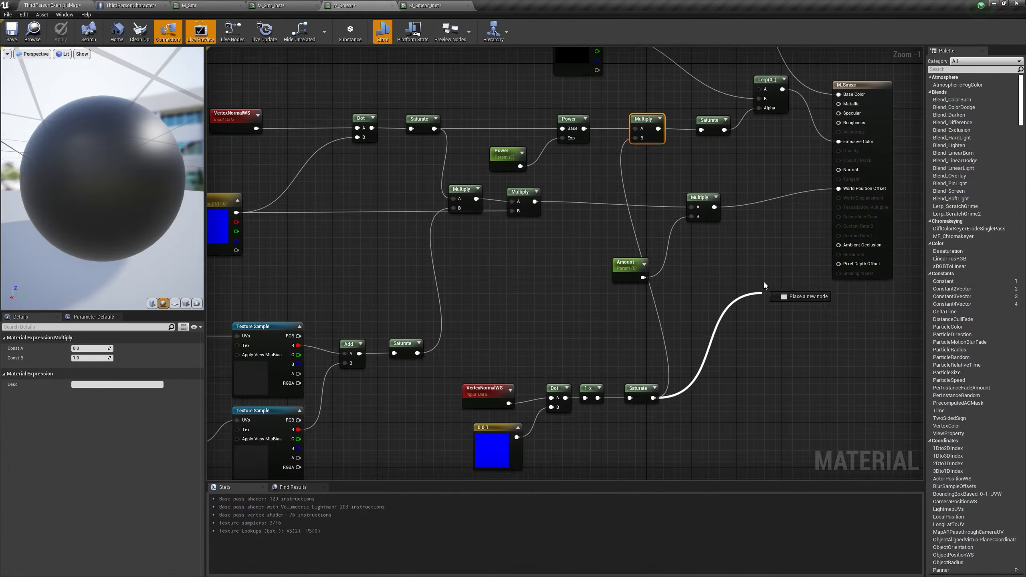
{"action": "left_click_drag", "start_coordinate": [868, 143], "coordinate": [868, 143]}
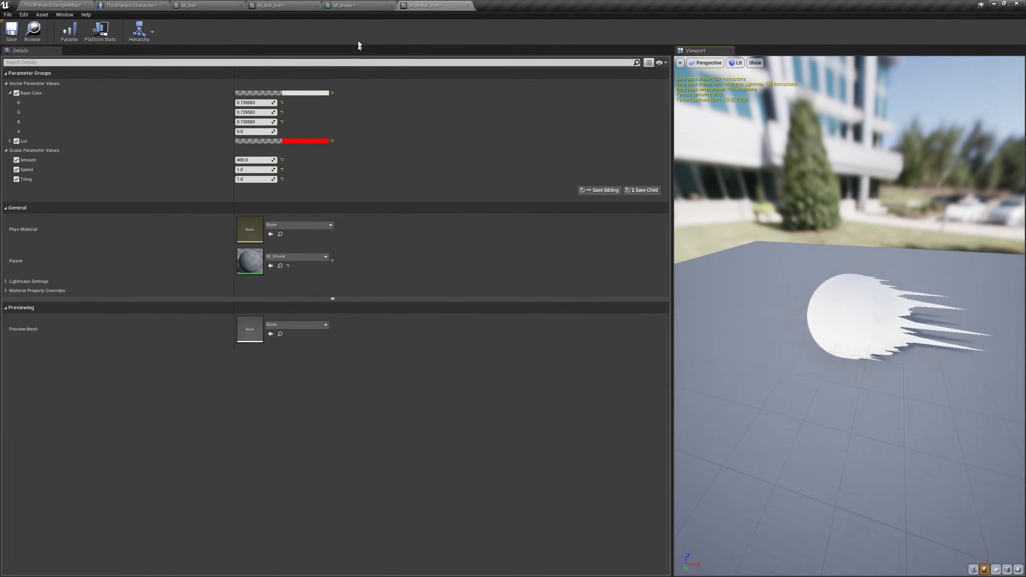
{"action": "left_click", "coordinate": [363, 5]}
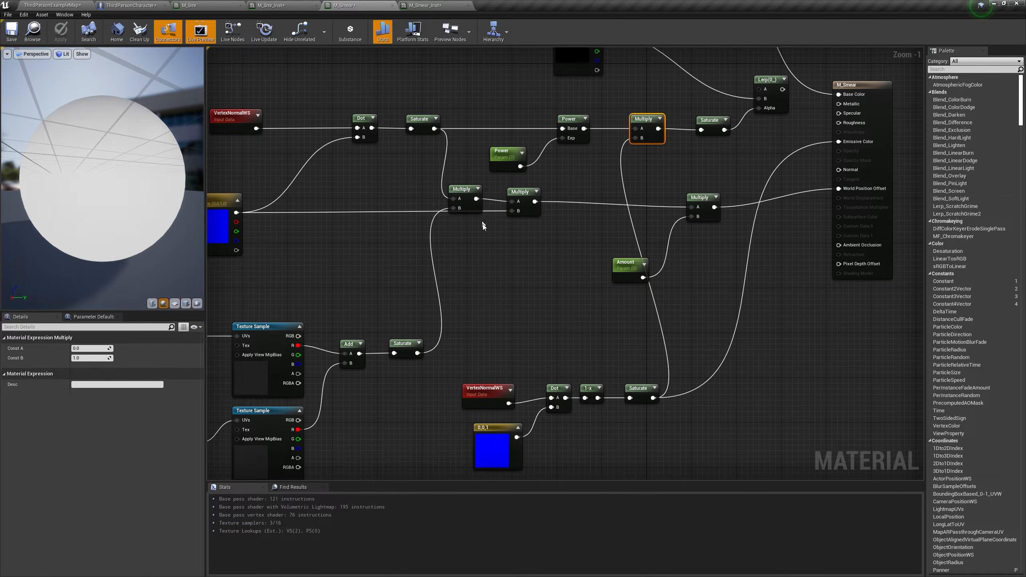
{"action": "right_click_drag", "start_coordinate": [517, 321], "coordinate": [511, 303]}
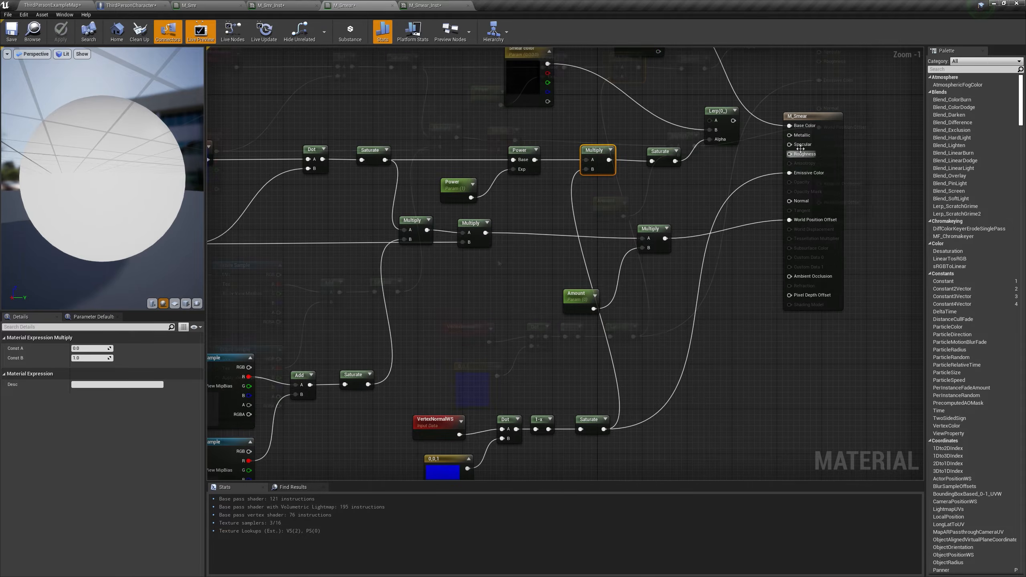
{"action": "left_click", "coordinate": [798, 129], "text": "alt"}
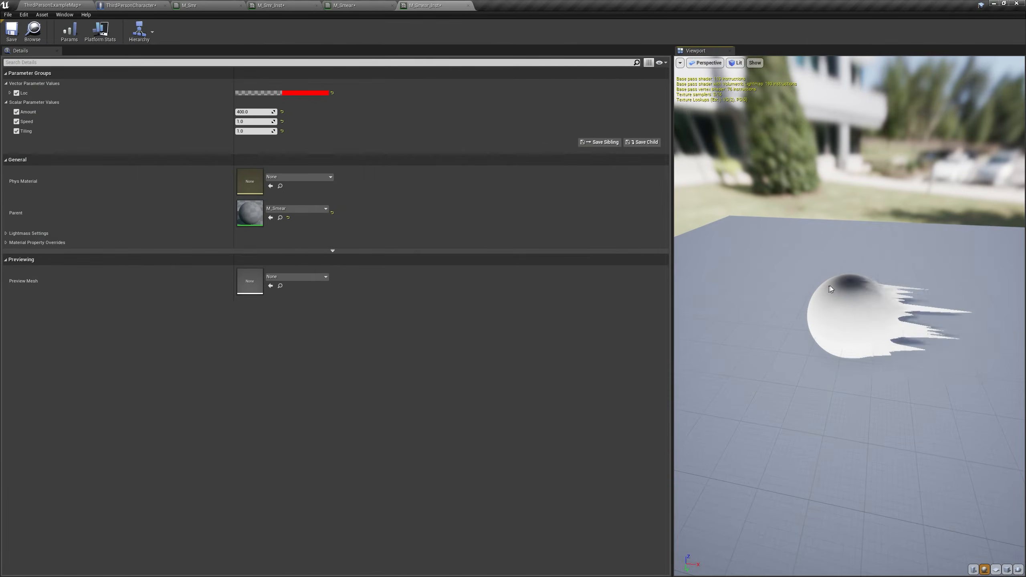
{"action": "mouse_move", "coordinate": [839, 296]}
{"action": "left_mouse_down"}
{"action": "mouse_move", "coordinate": [857, 297]}
{"action": "mouse_move", "coordinate": [840, 299]}
{"action": "mouse_move", "coordinate": [844, 243]}
{"action": "mouse_move", "coordinate": [851, 328]}
{"action": "left_mouse_up"}
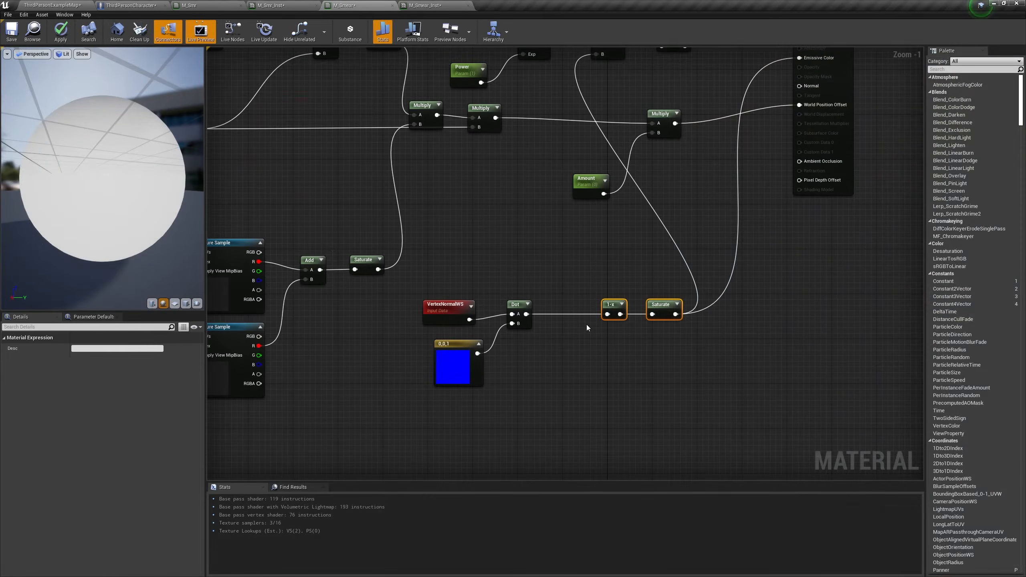
Step: Insert a Multiply with Const B 20 between the lower Dot and OneMinus, apply the material, and inspect the mask on the instance
{"action": "key", "text": "m"}
{"action": "left_click", "coordinate": [545, 303]}
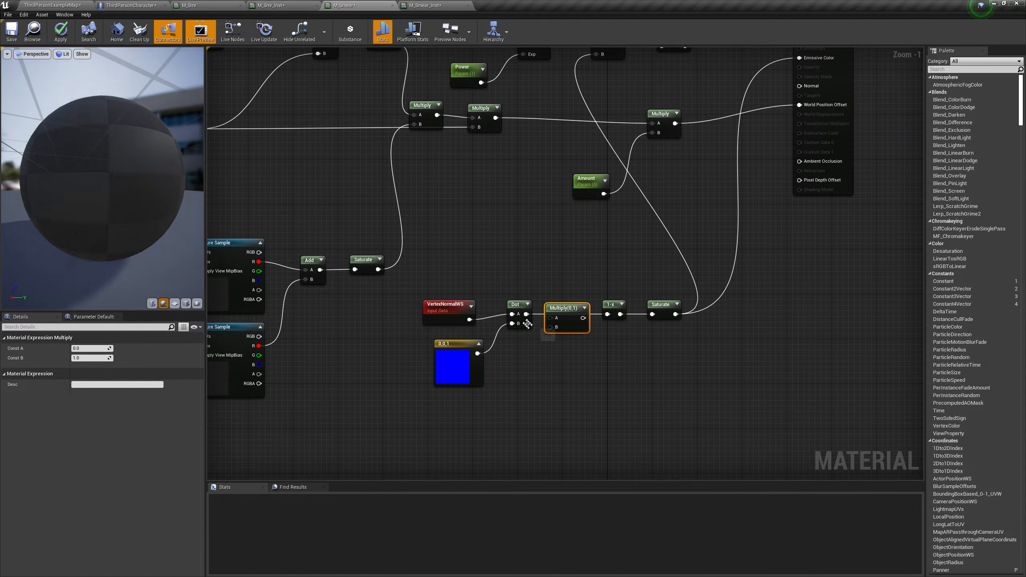
{"action": "left_click_drag", "start_coordinate": [526, 314], "coordinate": [569, 314]}
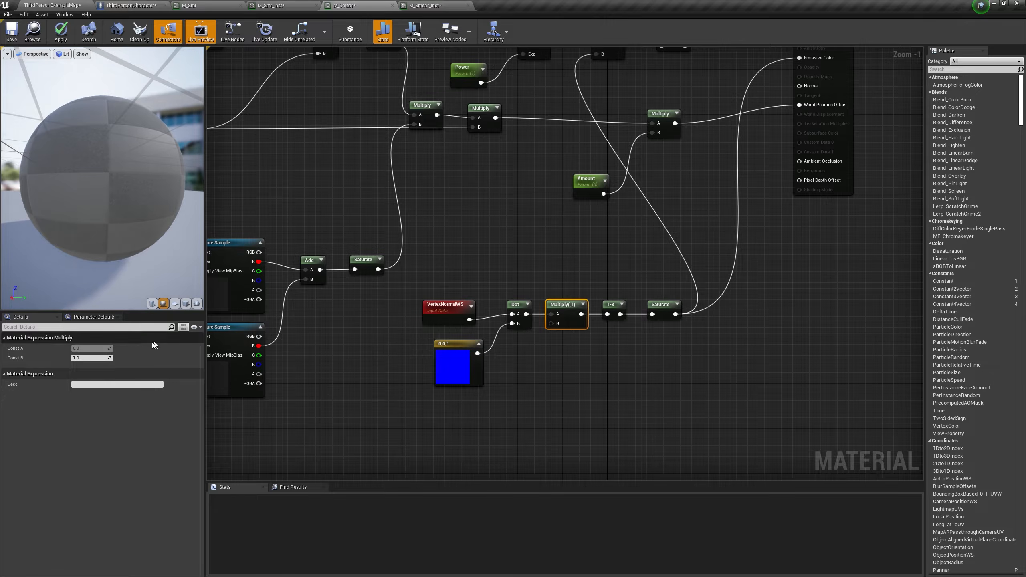
{"action": "type", "text": "20"}
{"action": "key", "text": "Return"}
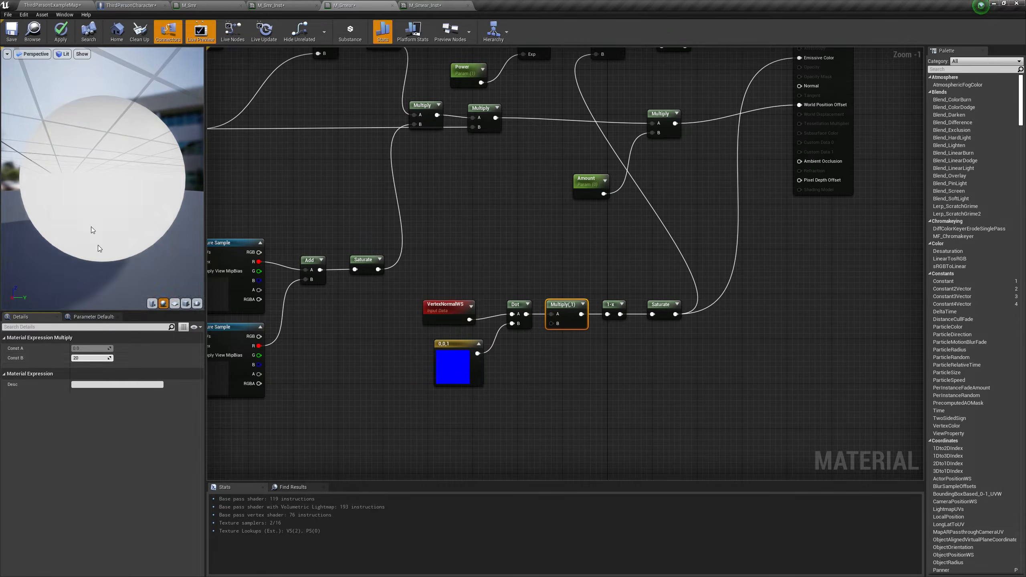
{"action": "left_click", "coordinate": [56, 42]}
{"action": "left_click", "coordinate": [424, 5]}
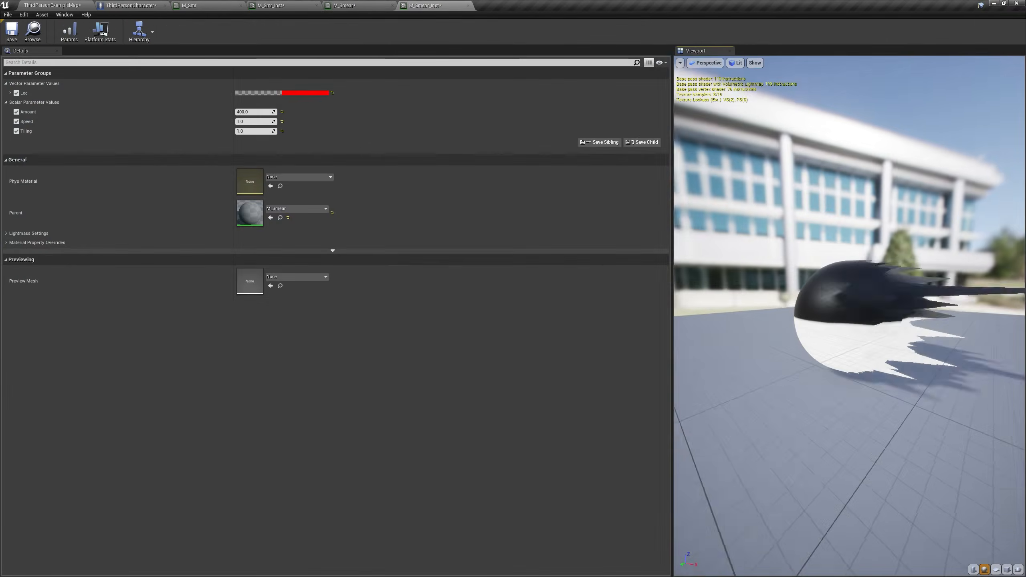
{"action": "left_click_drag", "start_coordinate": [850, 316], "coordinate": [881, 335]}
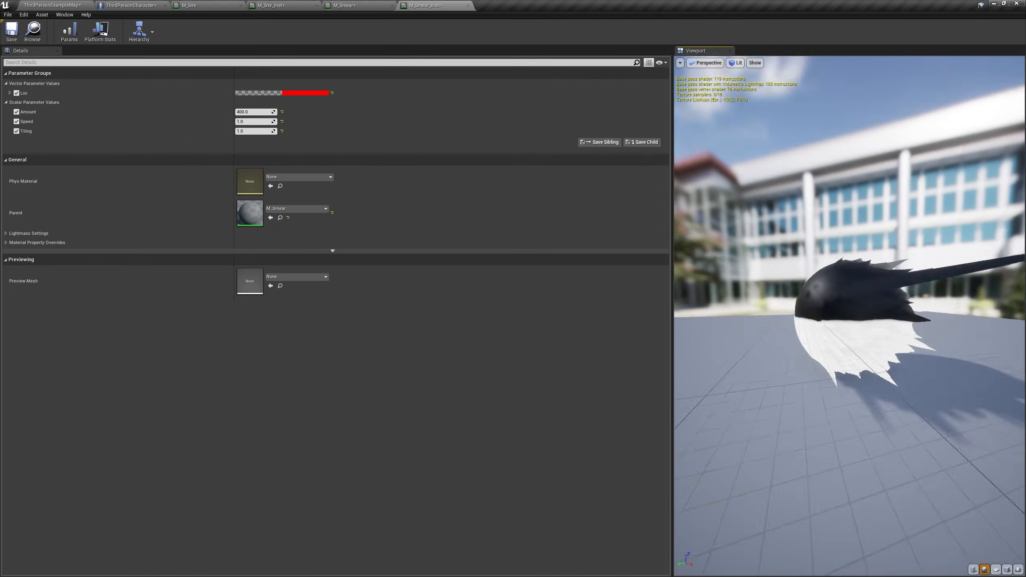
Step: In M_Smear, reconnect the Lerp to Emissive Color and the Base Color parameter to the material's Base Color input
{"action": "left_click", "coordinate": [344, 5]}
{"action": "right_click_drag", "start_coordinate": [660, 323], "coordinate": [654, 363]}
{"action": "mouse_move", "coordinate": [732, 85]}
{"action": "left_mouse_down"}
{"action": "mouse_move", "coordinate": [820, 145]}
{"action": "mouse_move", "coordinate": [806, 138]}
{"action": "left_mouse_up"}
{"action": "right_click_drag", "start_coordinate": [752, 150], "coordinate": [760, 279]}
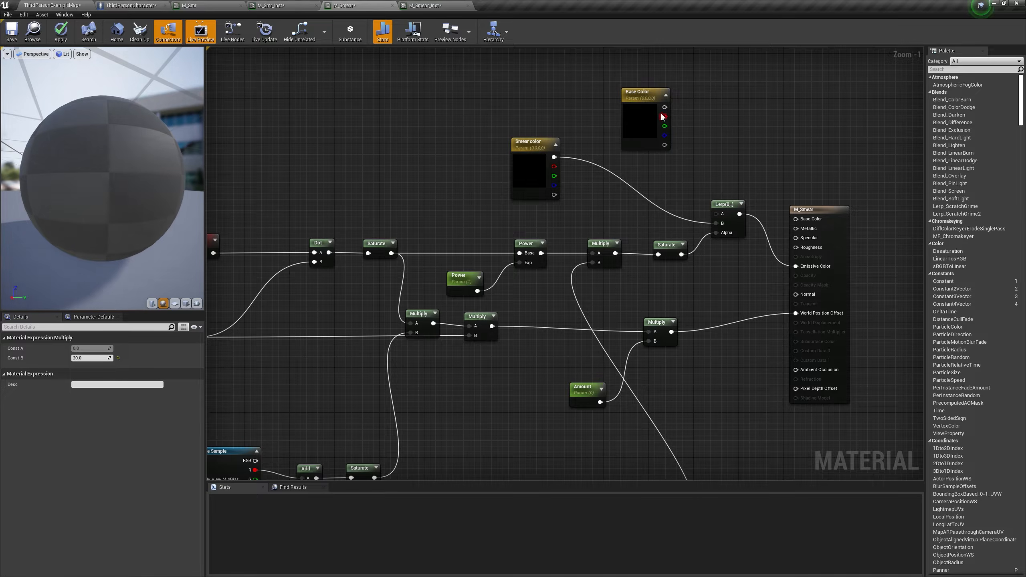
{"action": "left_click_drag", "start_coordinate": [665, 108], "coordinate": [802, 222]}
{"action": "right_click_drag", "start_coordinate": [720, 300], "coordinate": [732, 134]}
{"action": "right_click_drag", "start_coordinate": [685, 331], "coordinate": [690, 338]}
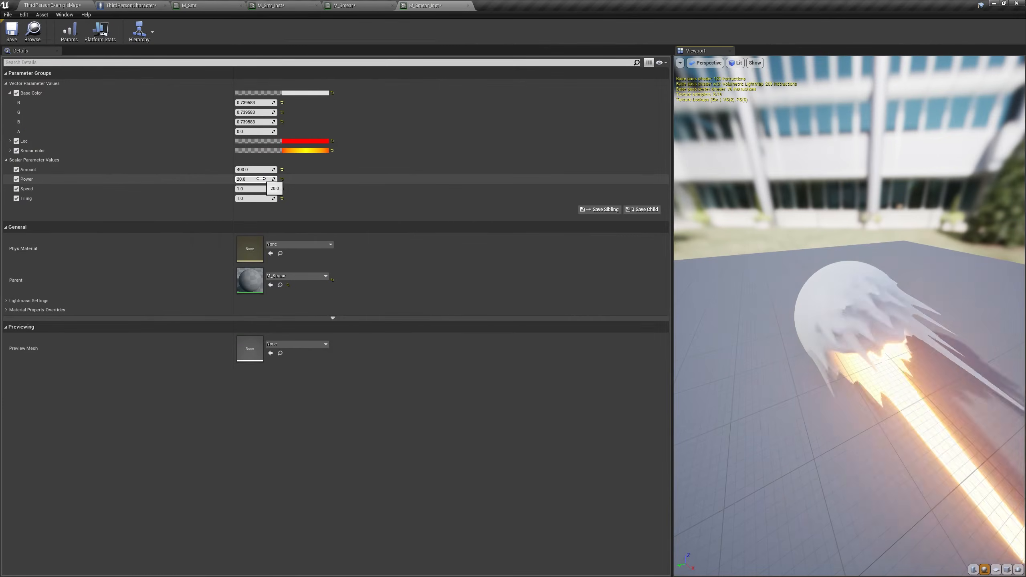
Step: Set Power to 2 in M_Smear_Inst and inspect the glowing smear from the side
{"action": "left_click", "coordinate": [263, 178]}
{"action": "type", "text": "2"}
{"action": "key", "text": "Return"}
{"action": "left_click_drag", "start_coordinate": [808, 283], "coordinate": [748, 324]}
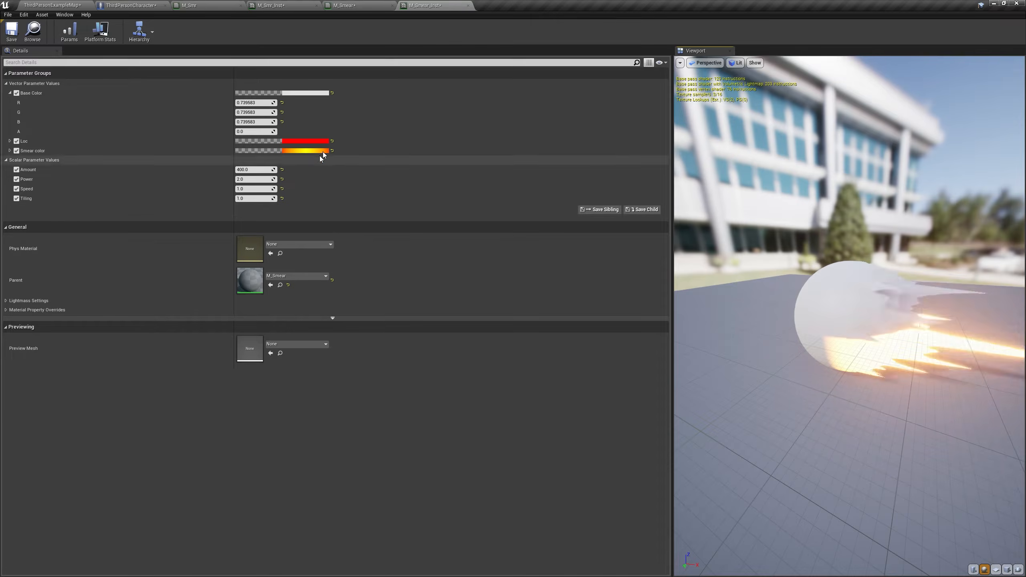
Step: Add a scalar parameter named Height to M_Smear, connect it to the lower Multiply's B input, and adjust Height in the instance
{"action": "left_click", "coordinate": [364, 5]}
{"action": "right_click_drag", "start_coordinate": [580, 388], "coordinate": [581, 305]}
{"action": "left_click", "coordinate": [512, 343]}
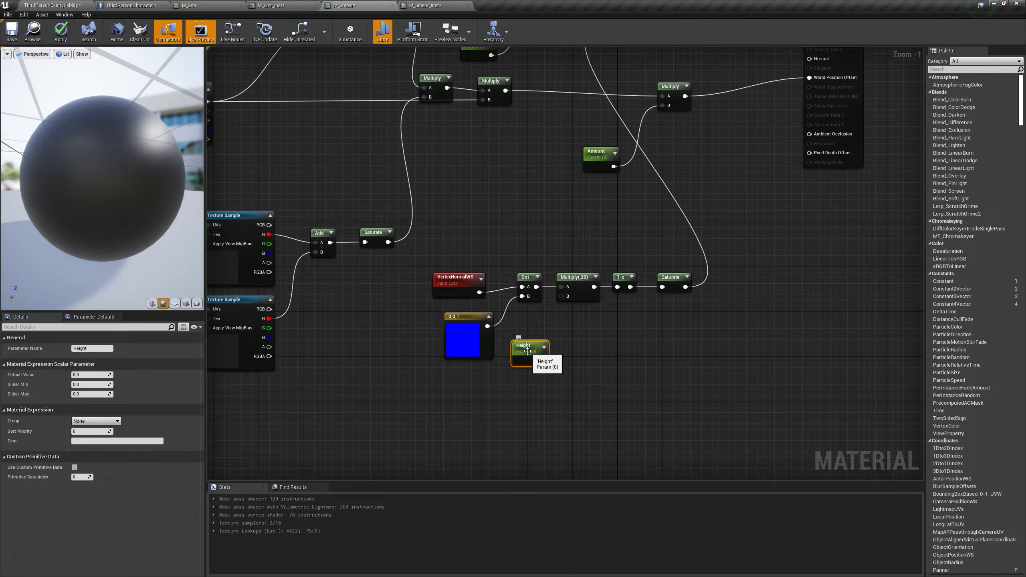
{"action": "left_click_drag", "start_coordinate": [543, 360], "coordinate": [571, 296]}
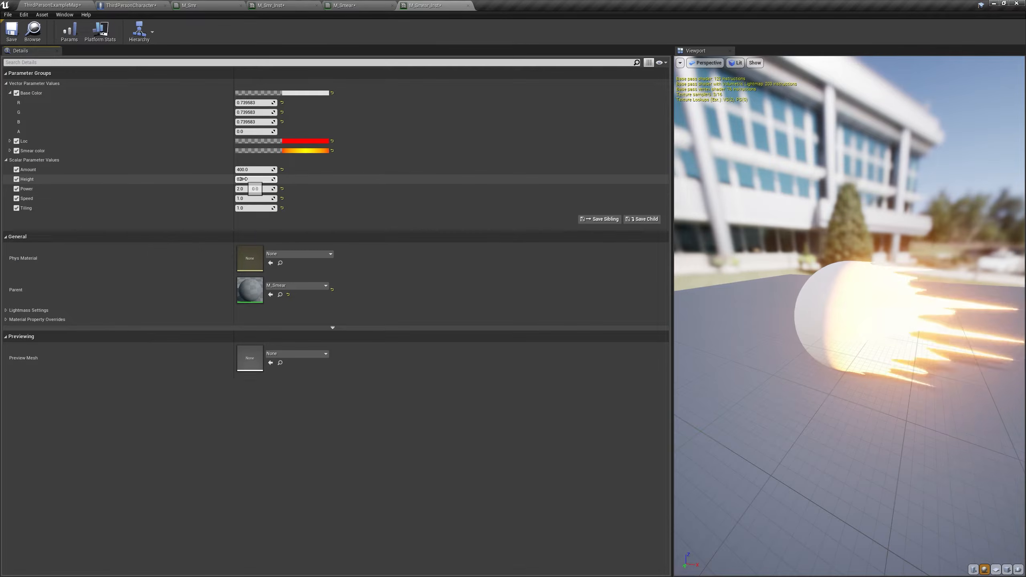
{"action": "mouse_move", "coordinate": [254, 179]}
{"action": "left_mouse_down"}
{"action": "mouse_move", "coordinate": [284, 179]}
{"action": "mouse_move", "coordinate": [260, 179]}
{"action": "left_mouse_up"}
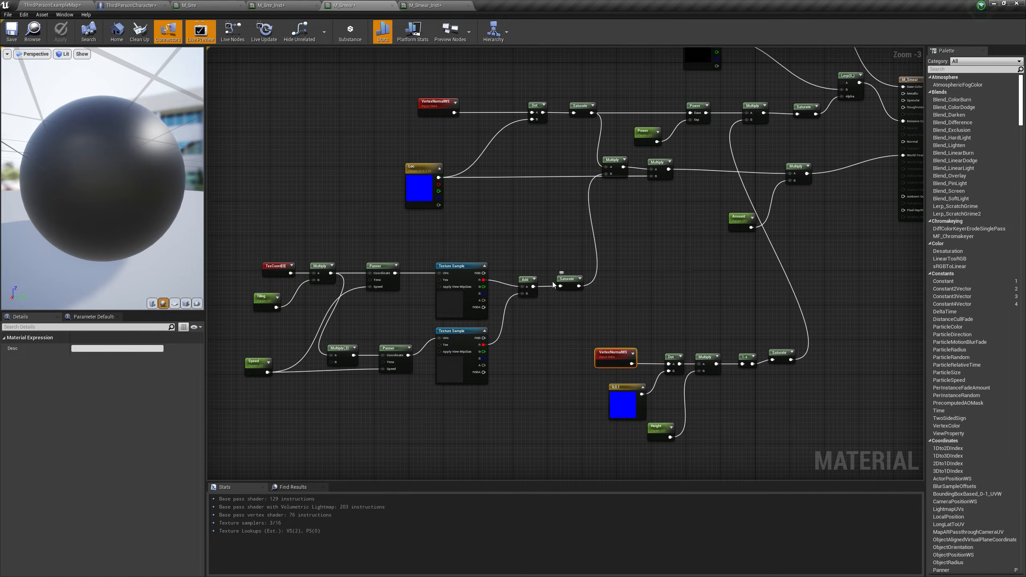
Step: Add an E keyboard event to the ThirdPersonCharacter event graph
{"action": "left_click", "coordinate": [139, 4]}
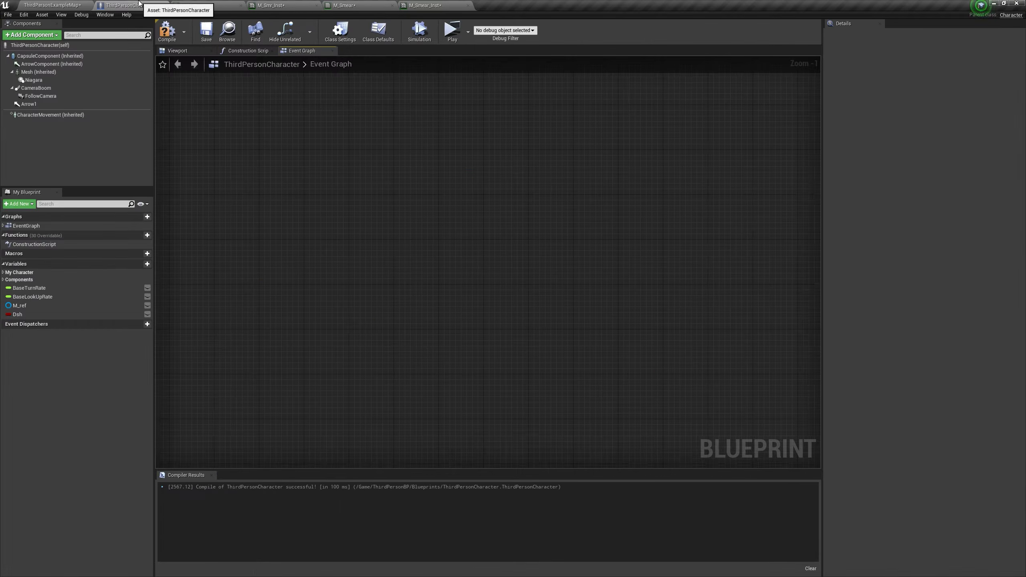
{"action": "right_click", "coordinate": [325, 258]}
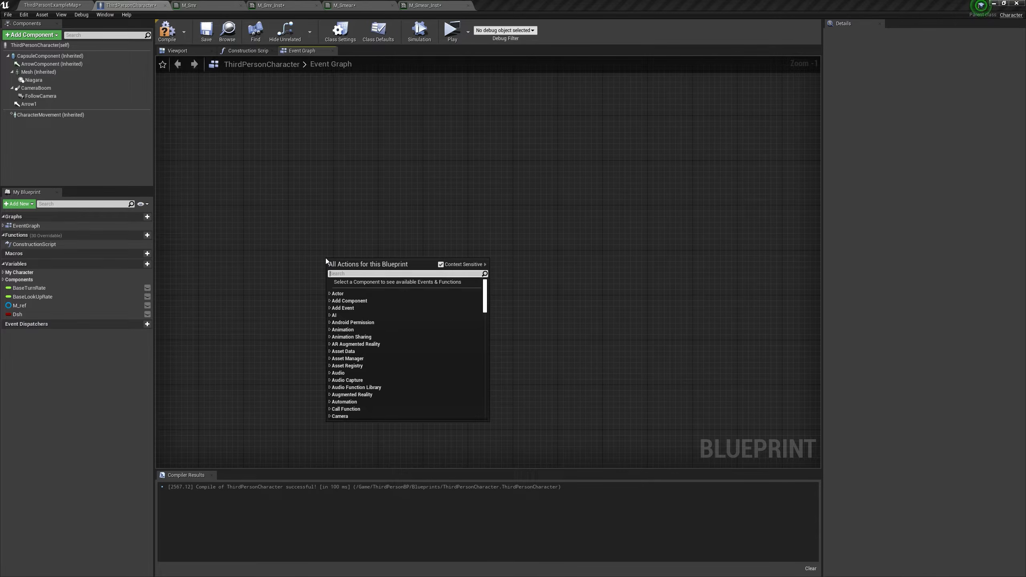
{"action": "type", "text": "E"}
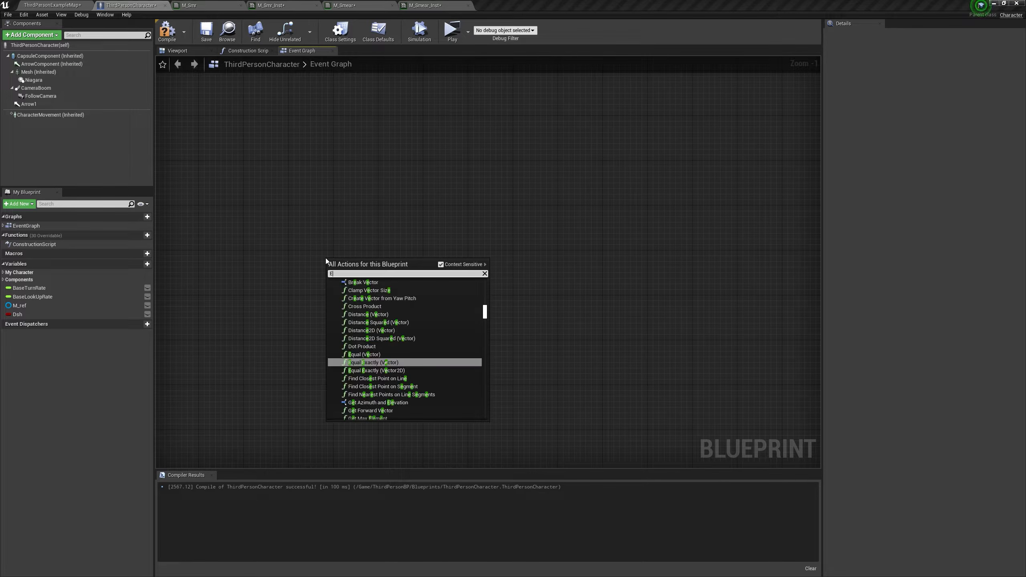
{"action": "type", "text": " keyboa"}
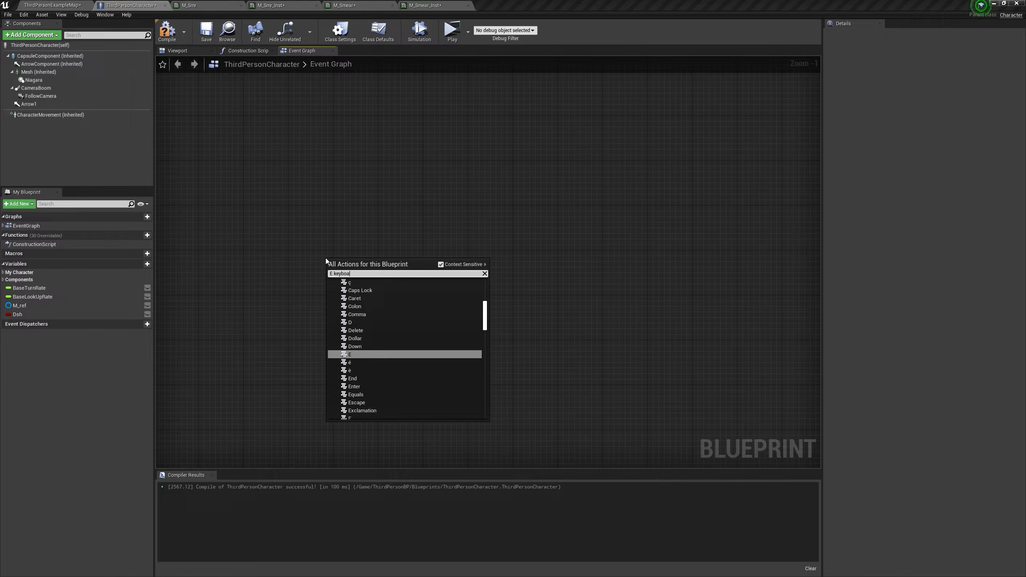
{"action": "key", "text": "Return"}
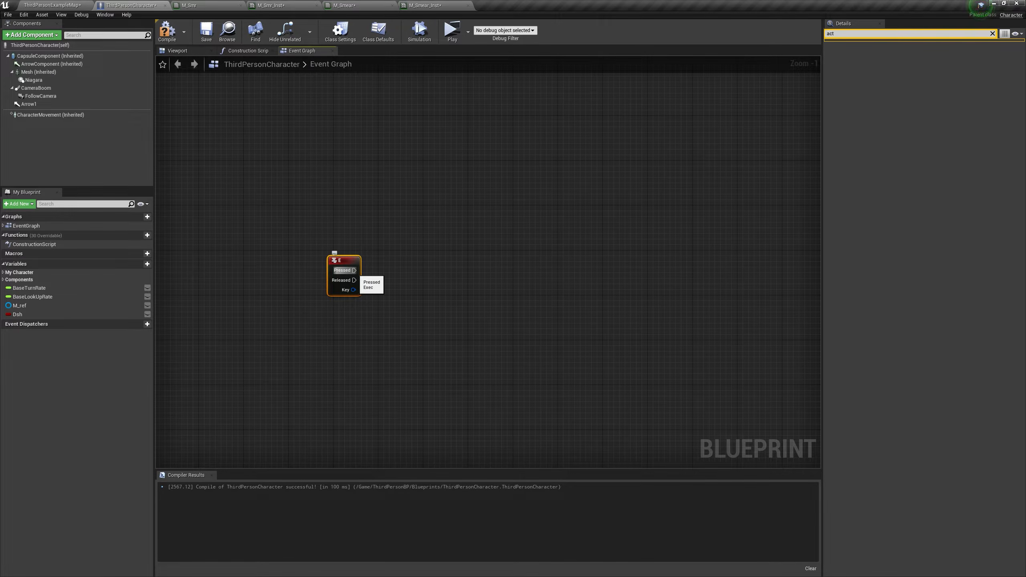
Step: Add a Launch Character node from the E event's Pressed output and set its Launch Velocity Z to 1000
{"action": "left_click_drag", "start_coordinate": [441, 272], "coordinate": [442, 273]}
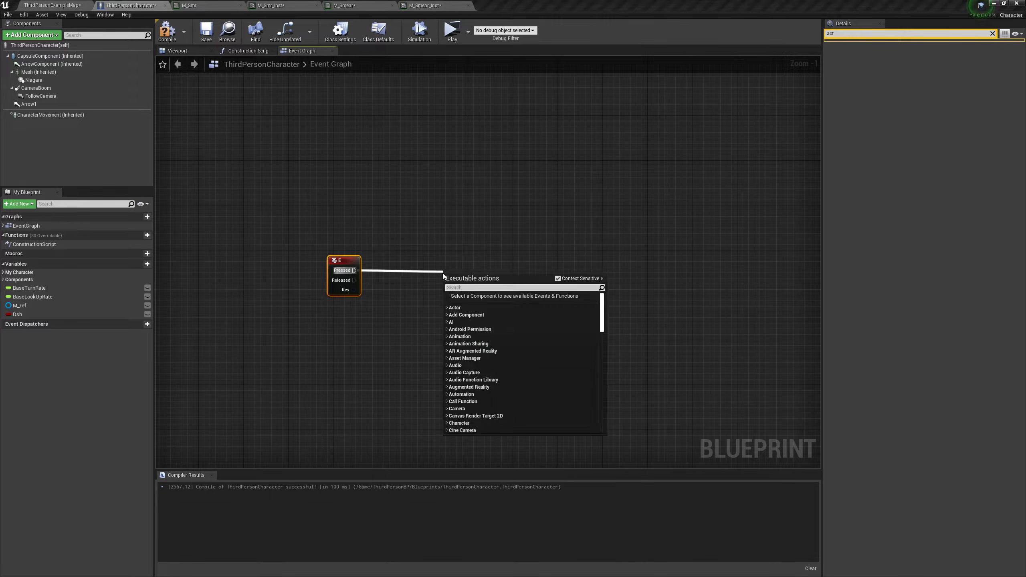
{"action": "type", "text": "lau"}
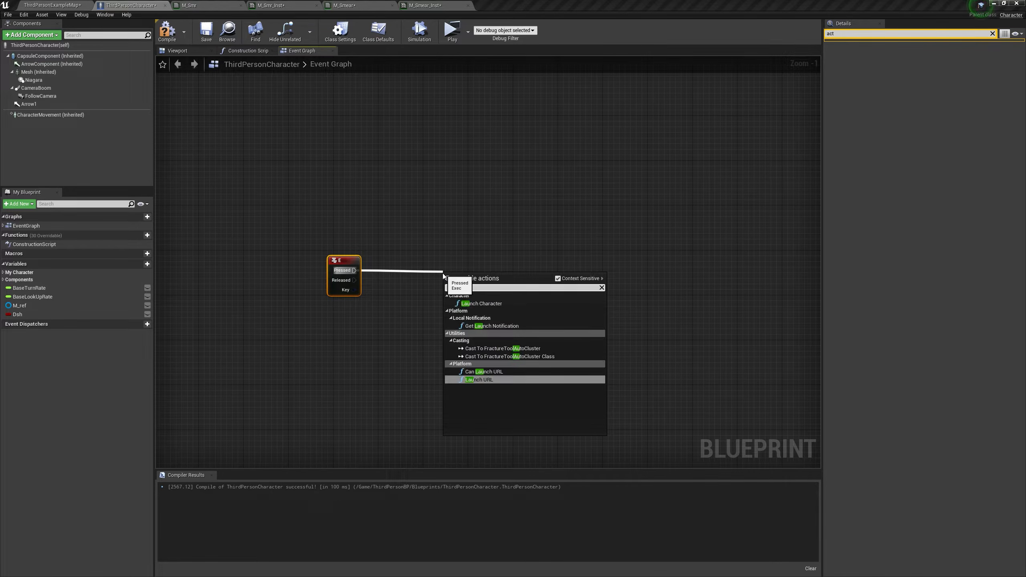
{"action": "left_click", "coordinate": [470, 304]}
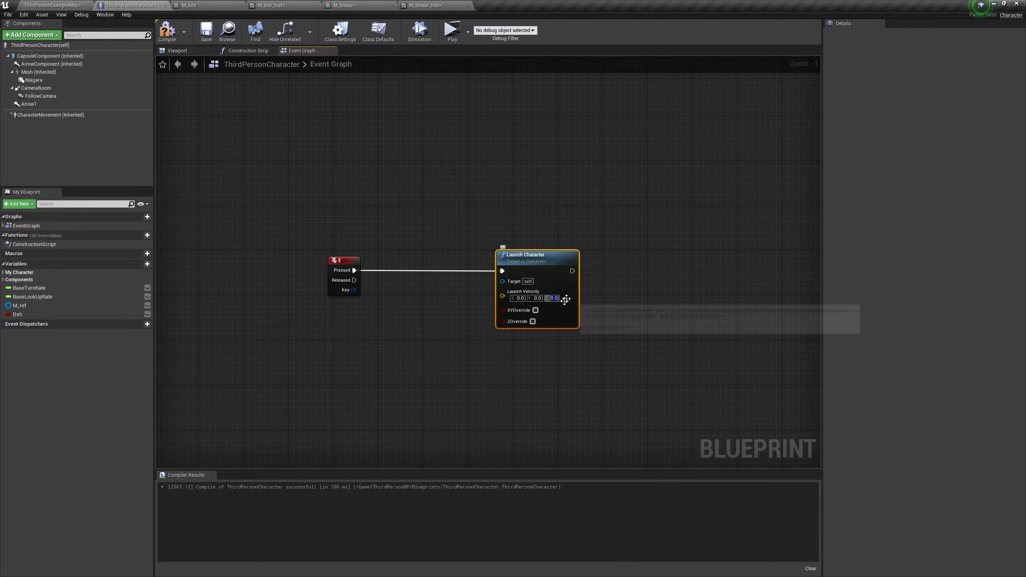
{"action": "type", "text": "1000"}
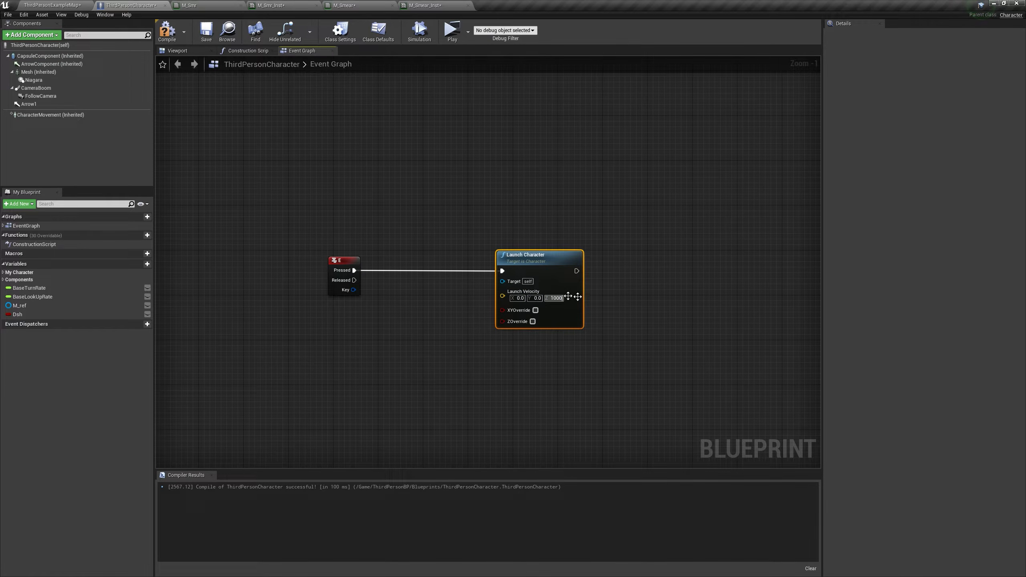
{"action": "key", "text": "Return"}
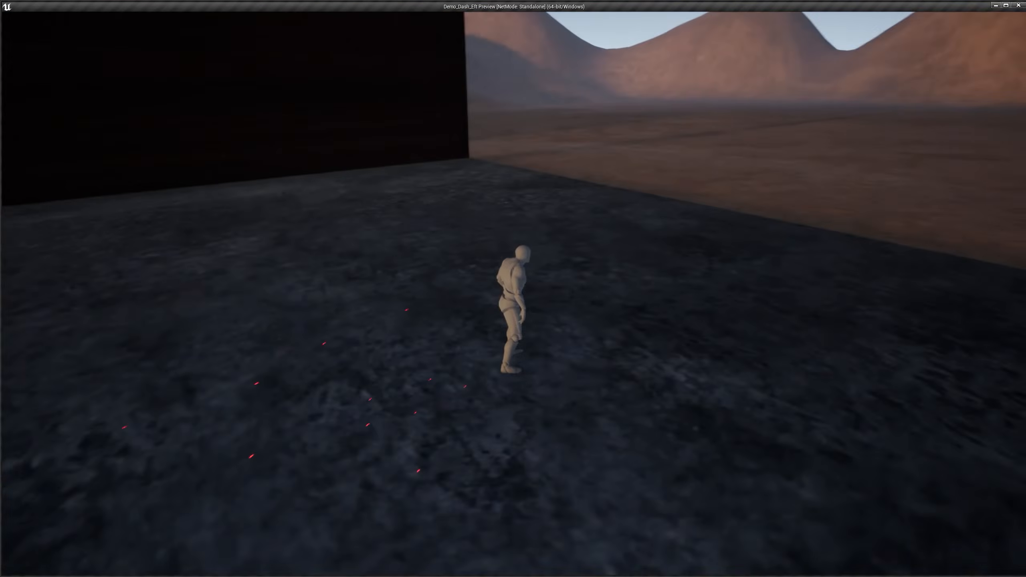
Step: Test the upward launch in play mode and set the Launch Character node's Launch Velocity X to 1000
{"action": "key", "text": "e"}
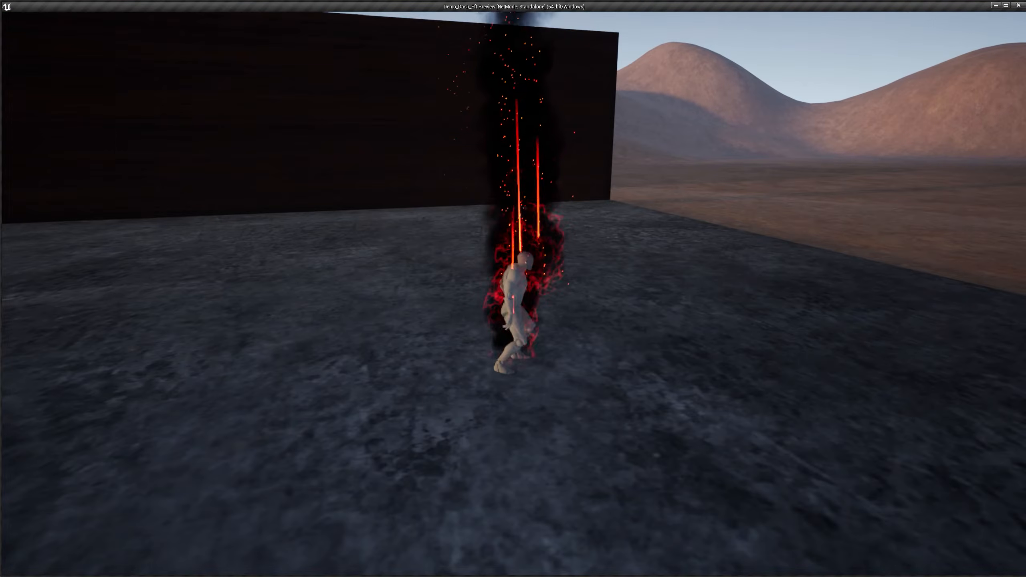
{"action": "key", "text": "e"}
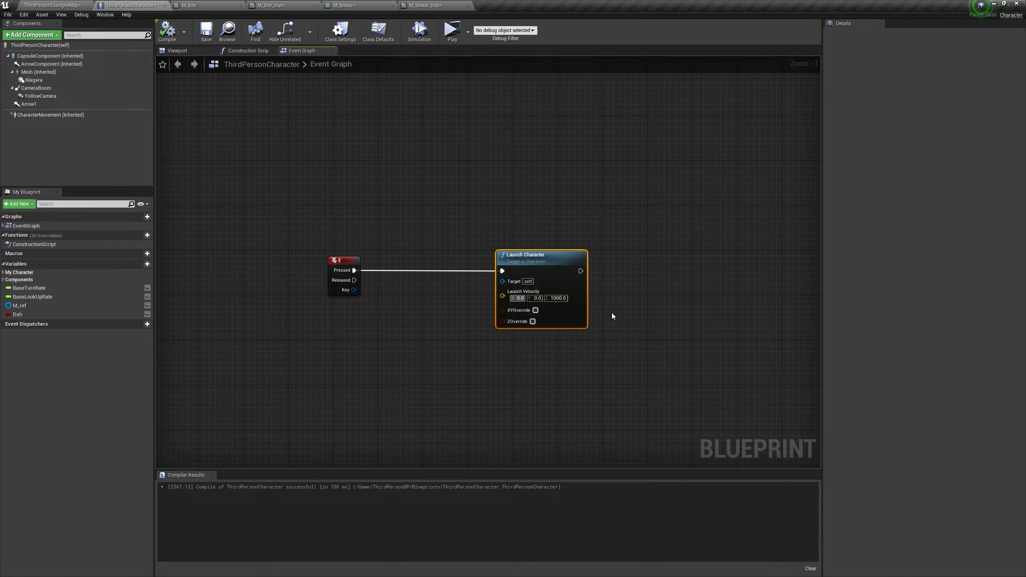
{"action": "type", "text": "1000"}
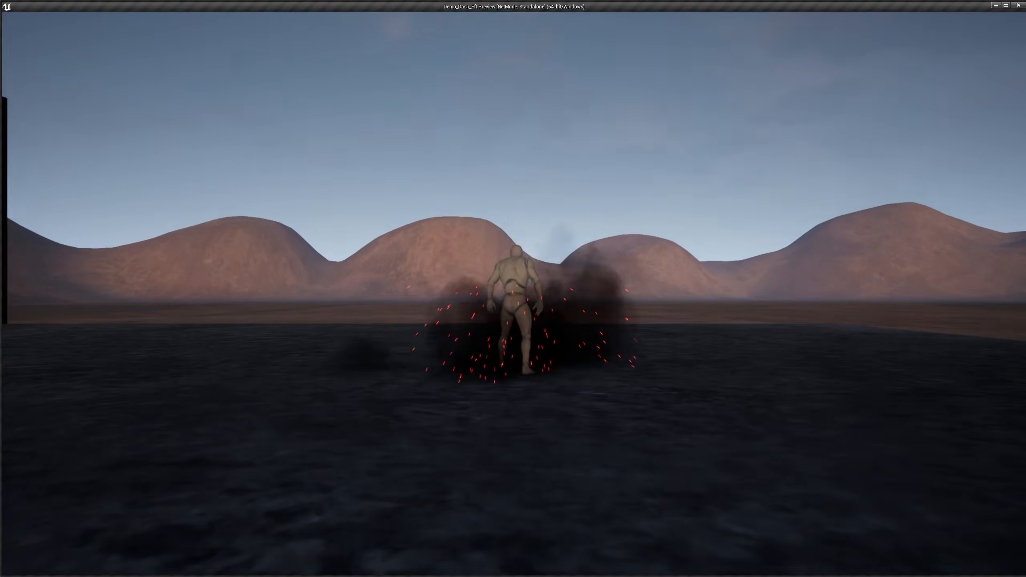
Step: Playtest the launch while moving the character in several directions to examine the smear and trail, and end the play session
{"action": "key", "text": "e"}
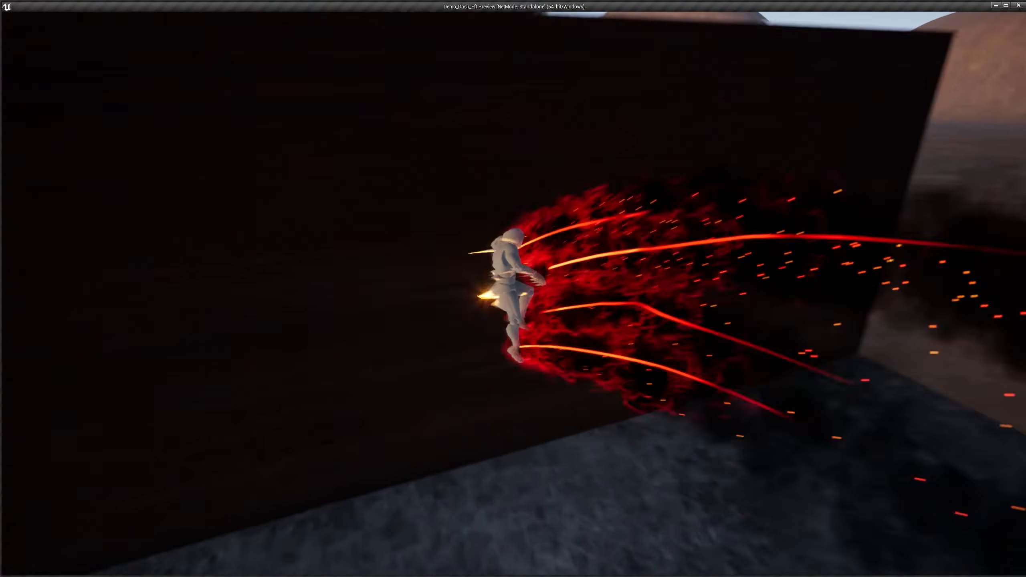
{"action": "key", "text": "d"}
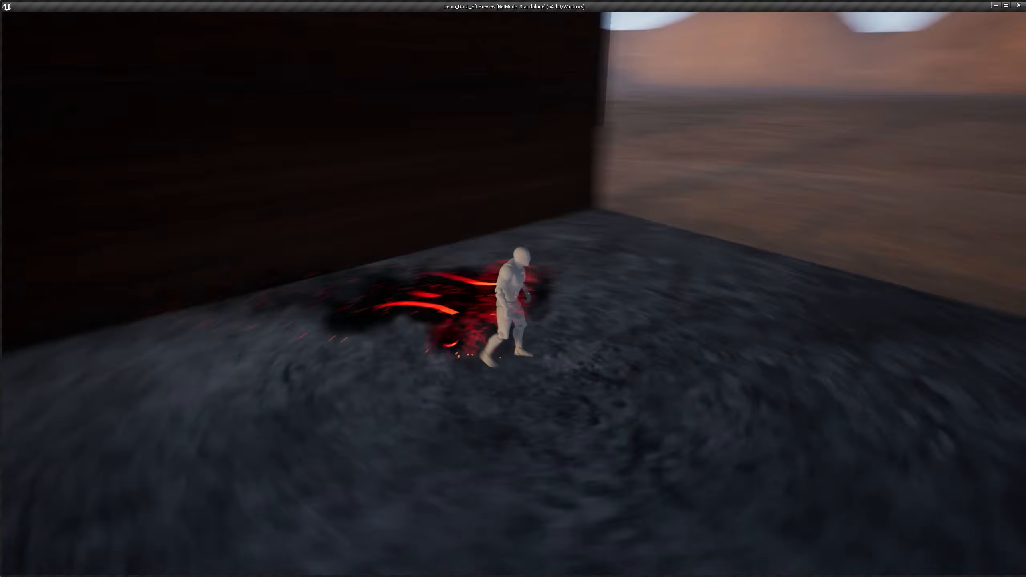
{"action": "key", "text": "a"}
{"action": "key", "text": "w"}
{"action": "key", "text": "d"}
{"action": "key", "text": "w"}
{"action": "key", "text": "a"}
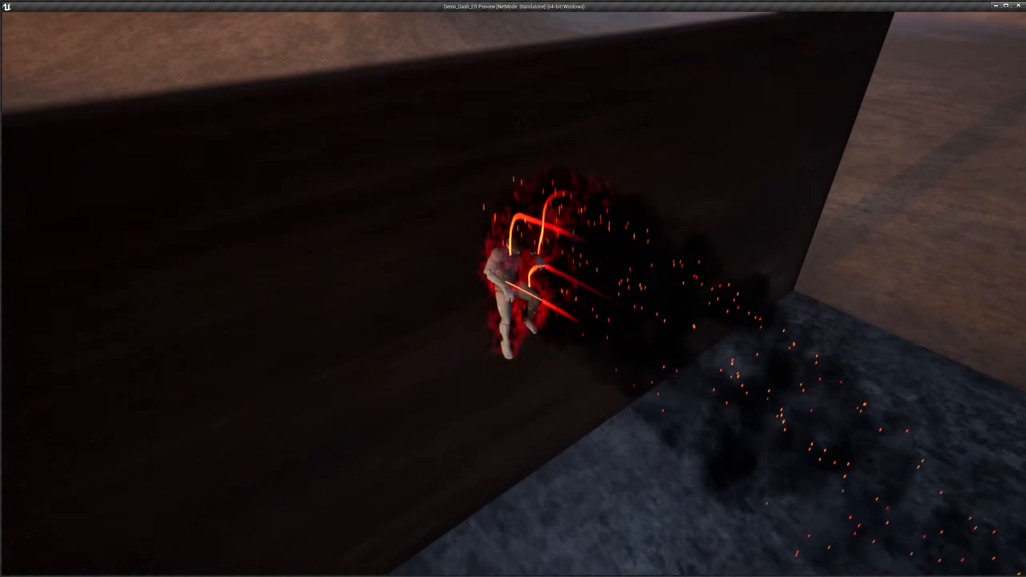
{"action": "key", "text": "d"}
{"action": "key", "text": "w"}
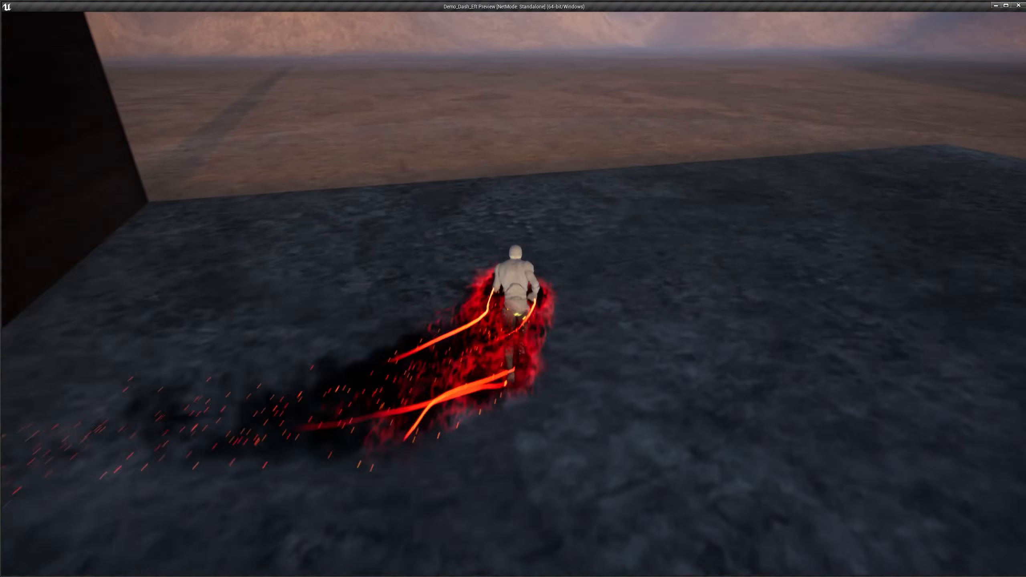
{"action": "key", "text": "Escape"}
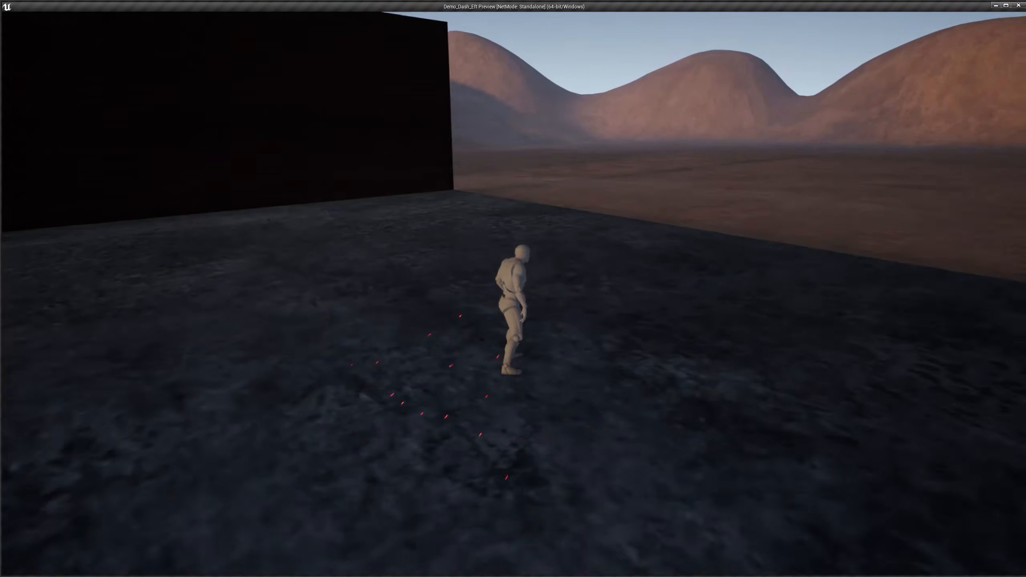
Step: Playtest repeated E launches while facing different directions to examine the launch direction, smear and dash trail
{"action": "key", "text": "e"}
{"action": "key", "text": "e"}
{"action": "key", "text": "e"}
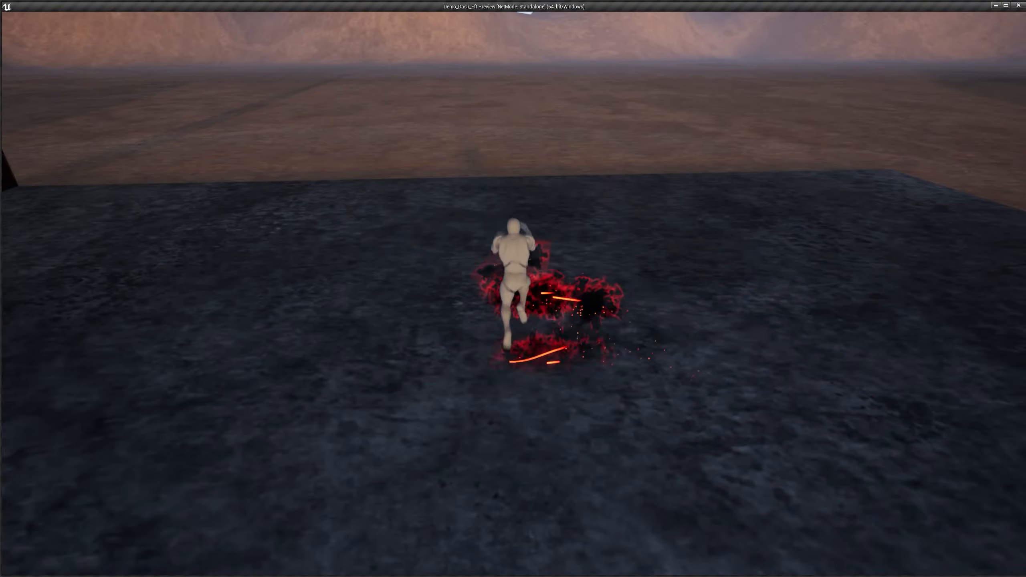
{"action": "key", "text": "e"}
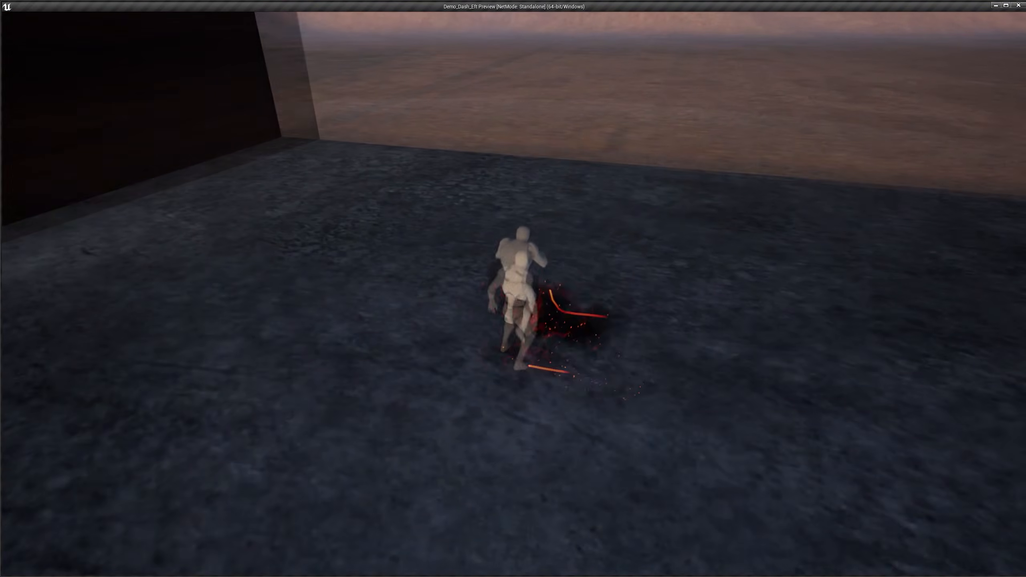
{"action": "key", "text": "e"}
{"action": "key", "text": "e"}
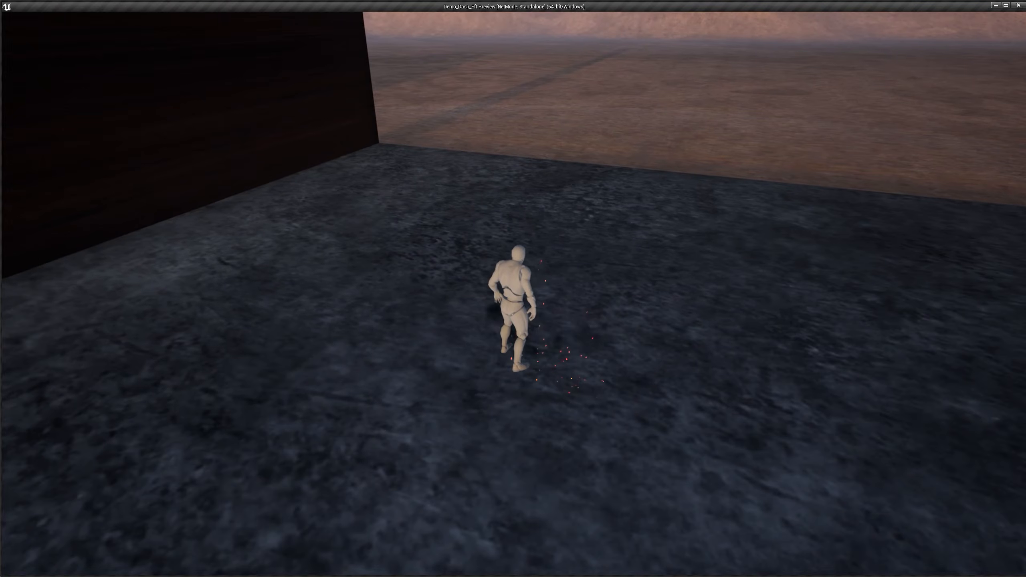
{"action": "key", "text": "e"}
{"action": "key", "text": "e"}
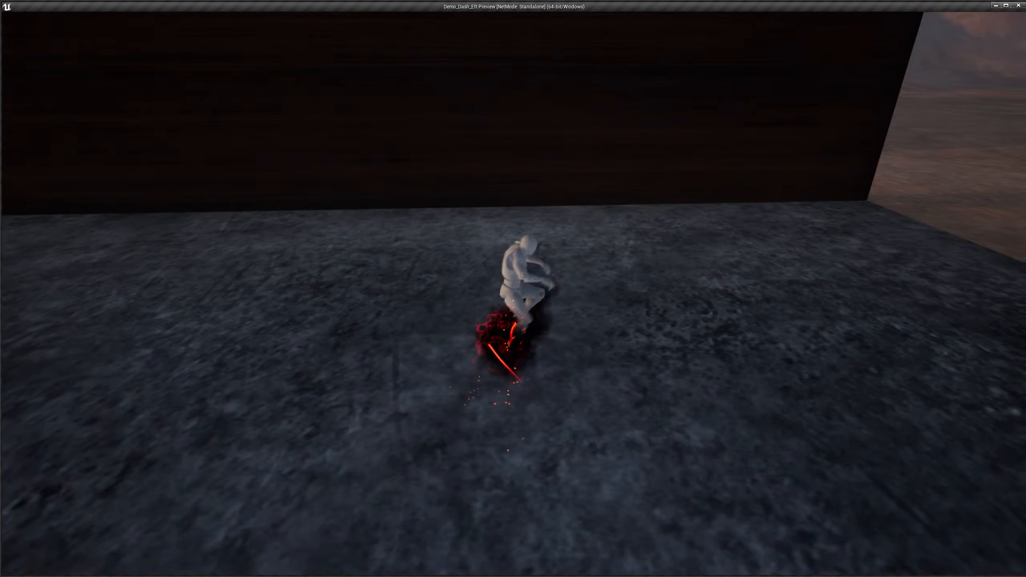
{"action": "key", "text": "e"}
{"action": "key", "text": "e"}
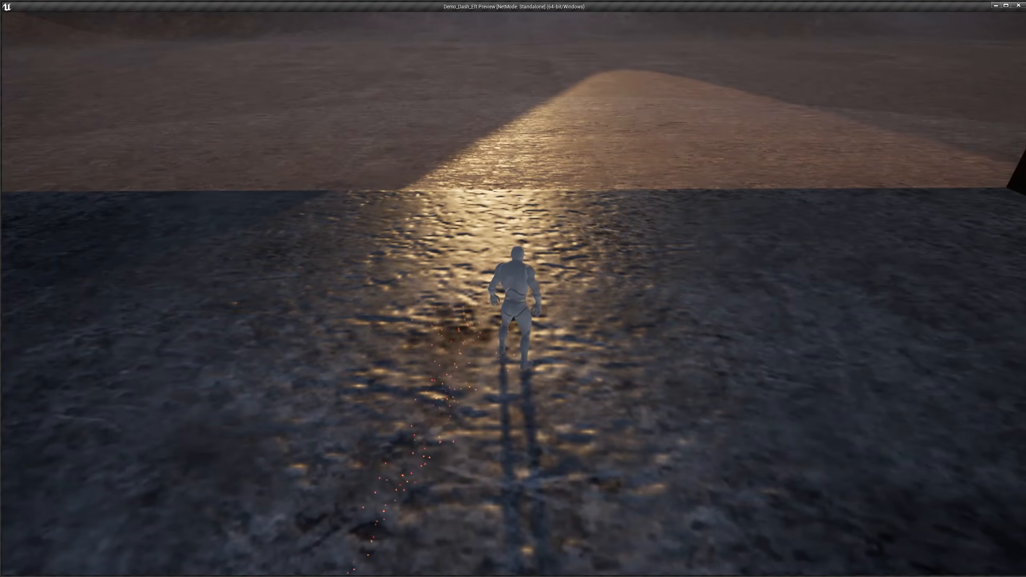
{"action": "key", "text": "e"}
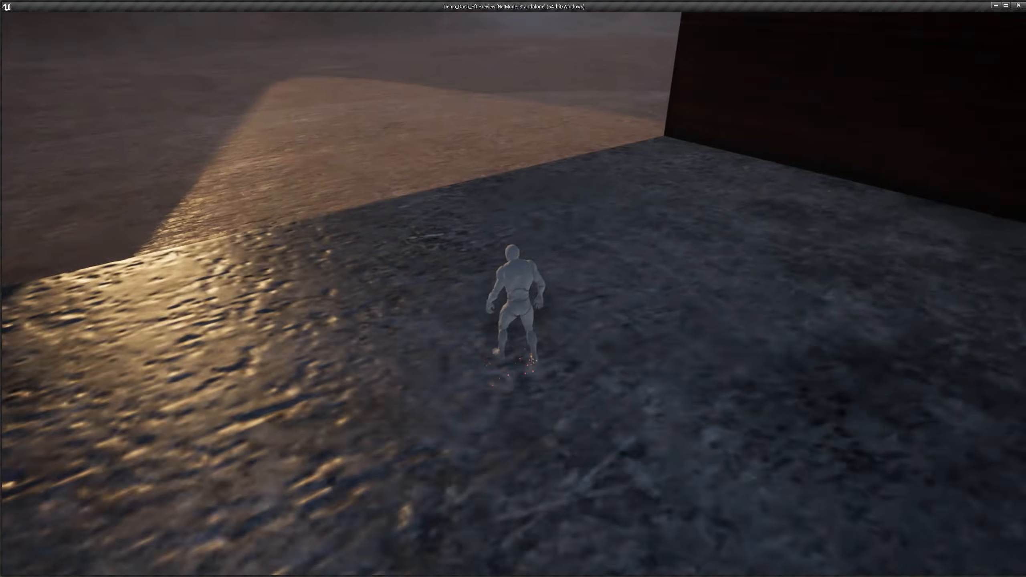
{"action": "key", "text": "e"}
{"action": "key", "text": "e"}
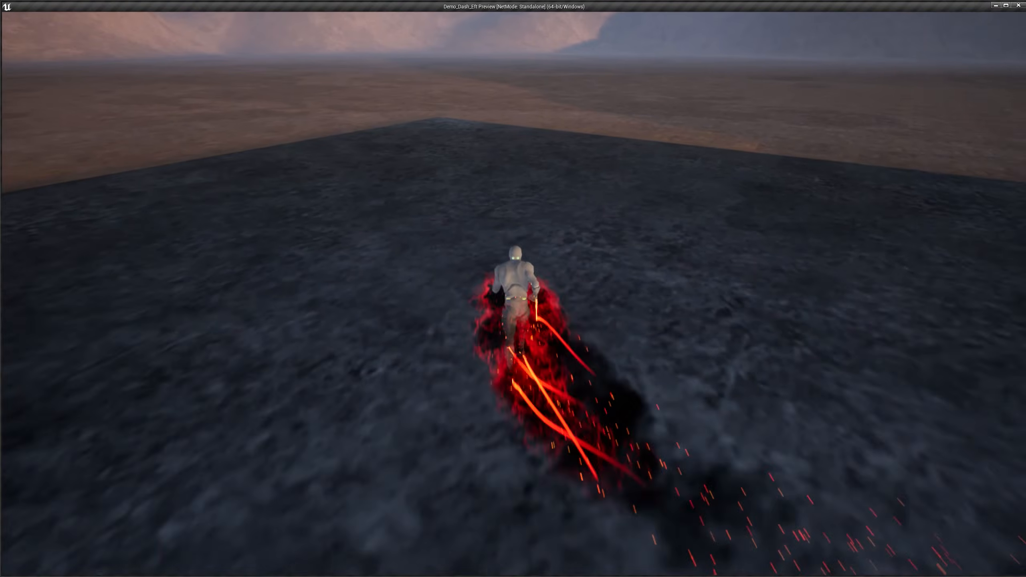
{"action": "key", "text": "w"}
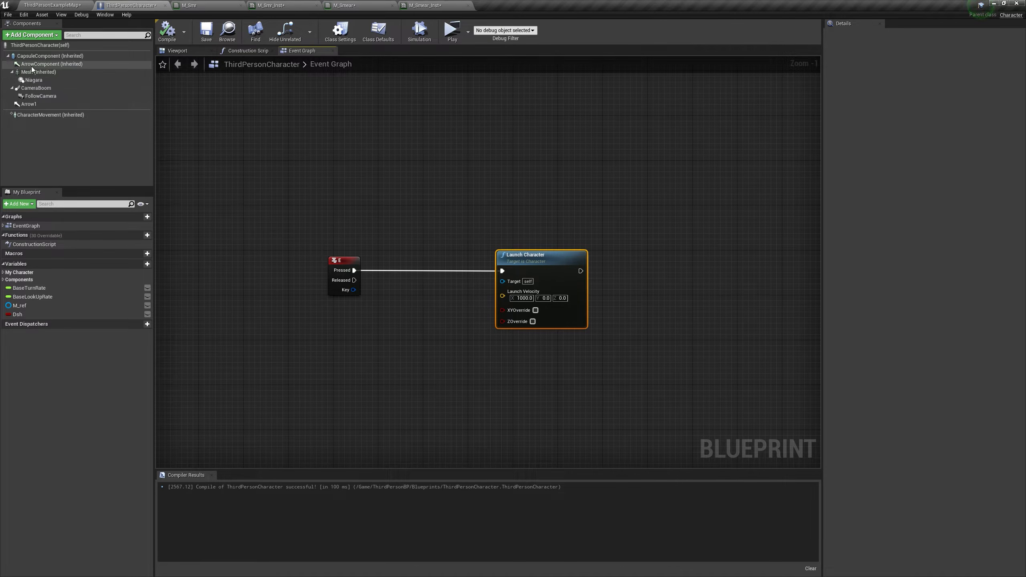
Step: Add a Capsule Component reference to the event graph and get its forward vector with a Get Forward Vector node
{"action": "left_click_drag", "start_coordinate": [38, 56], "coordinate": [189, 151]}
{"action": "left_click_drag", "start_coordinate": [205, 333], "coordinate": [323, 354]}
{"action": "type", "text": "get forward"}
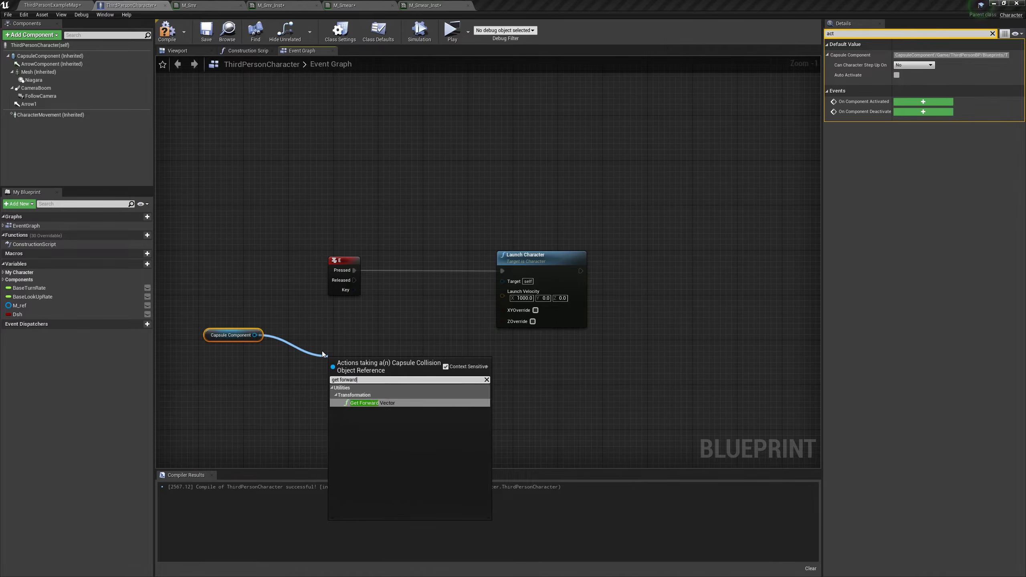
{"action": "key", "text": "Return"}
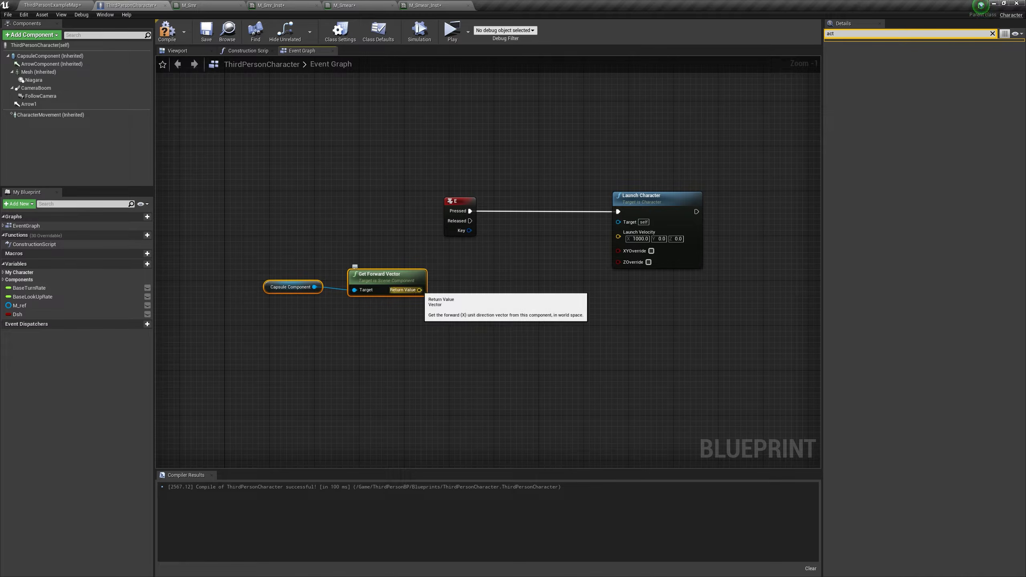
Step: Multiply the forward vector by a float launch strength and connect the result to the Launch Character node's Launch Velocity
{"action": "left_click_drag", "start_coordinate": [503, 275], "coordinate": [504, 275]}
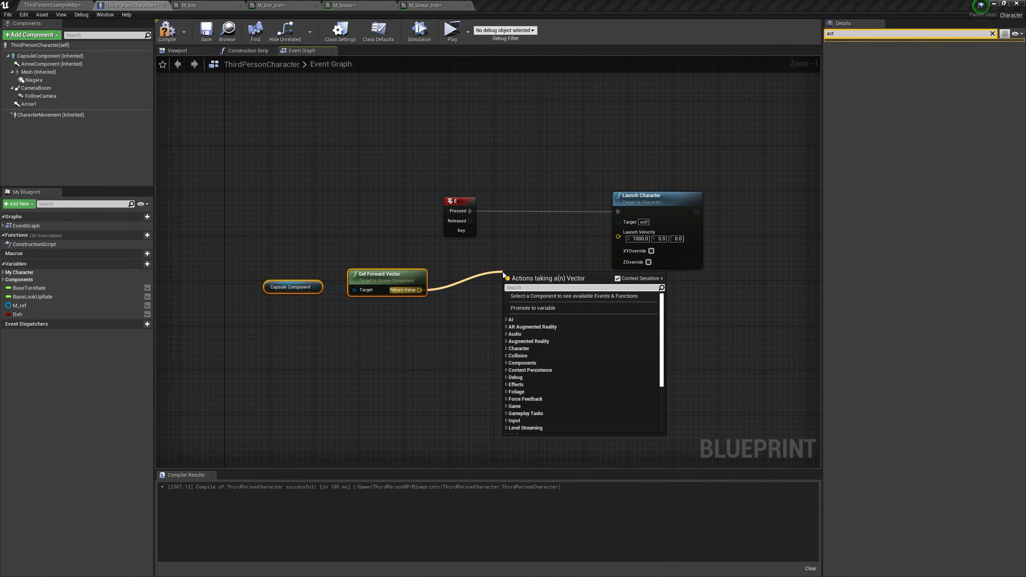
{"action": "type", "text": "*"}
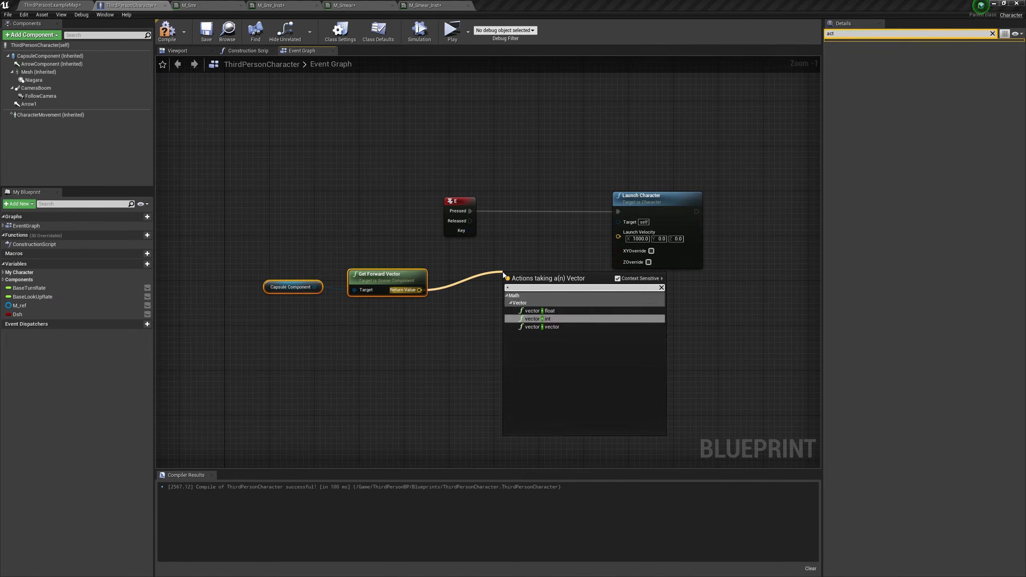
{"action": "left_click", "coordinate": [544, 321]}
{"action": "left_click_drag", "start_coordinate": [543, 271], "coordinate": [492, 309]}
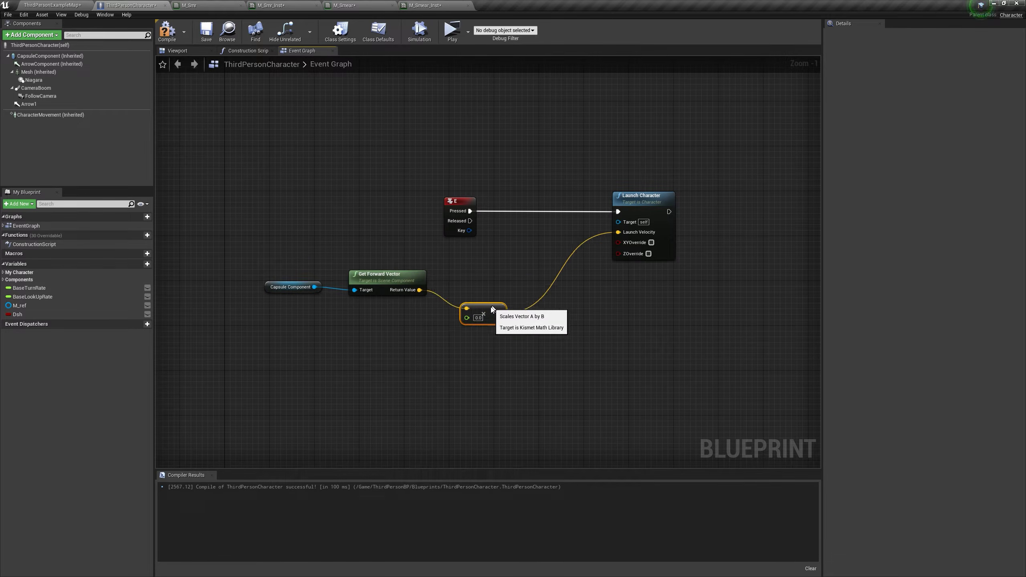
{"action": "key", "text": "BackSpace"}
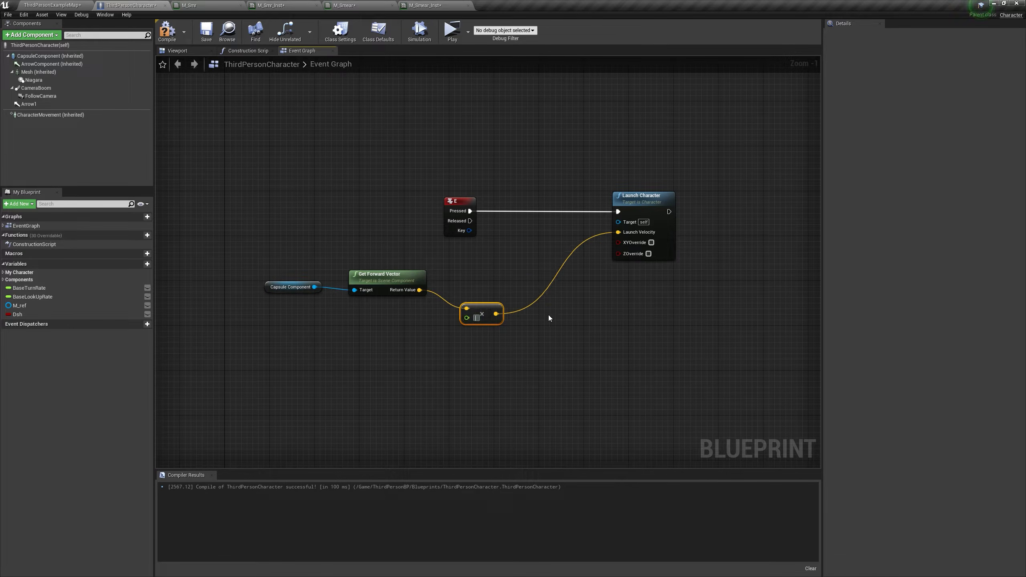
{"action": "type", "text": "1099"}
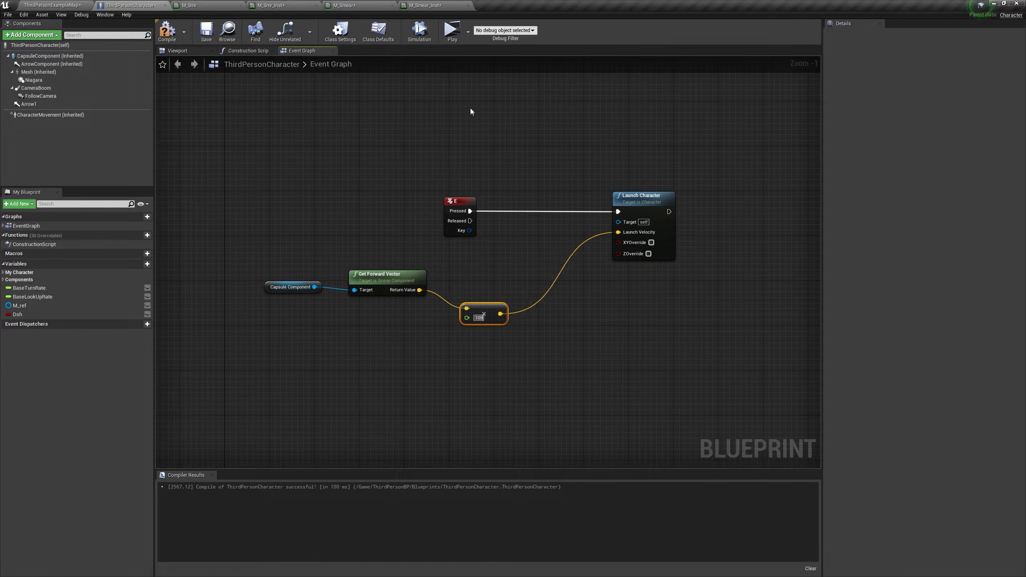
{"action": "type", "text": "00"}
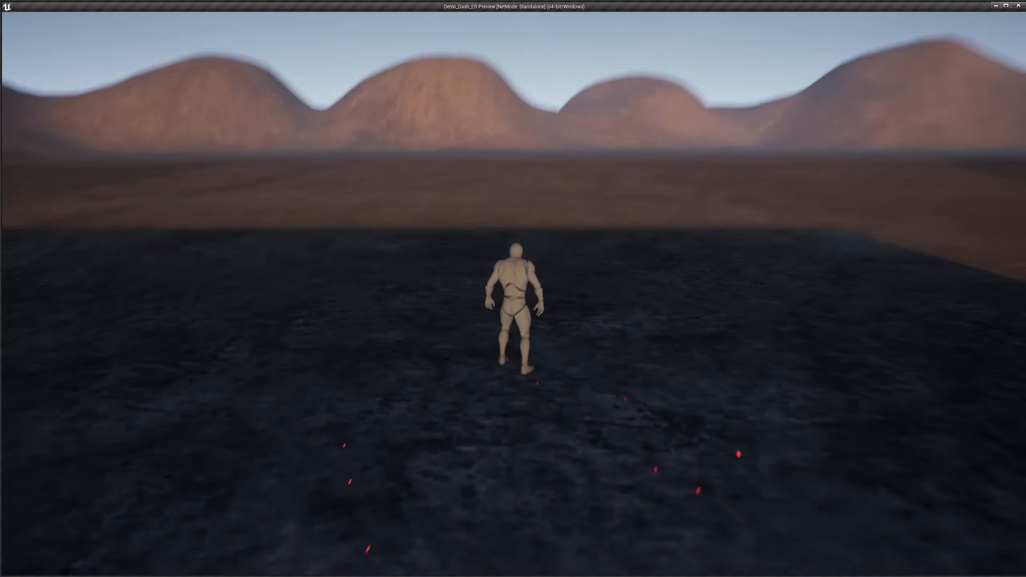
Step: Playtest the forward-vector launch several times to check the dash direction and its trail effect
{"action": "key", "text": "e"}
{"action": "key", "text": "e"}
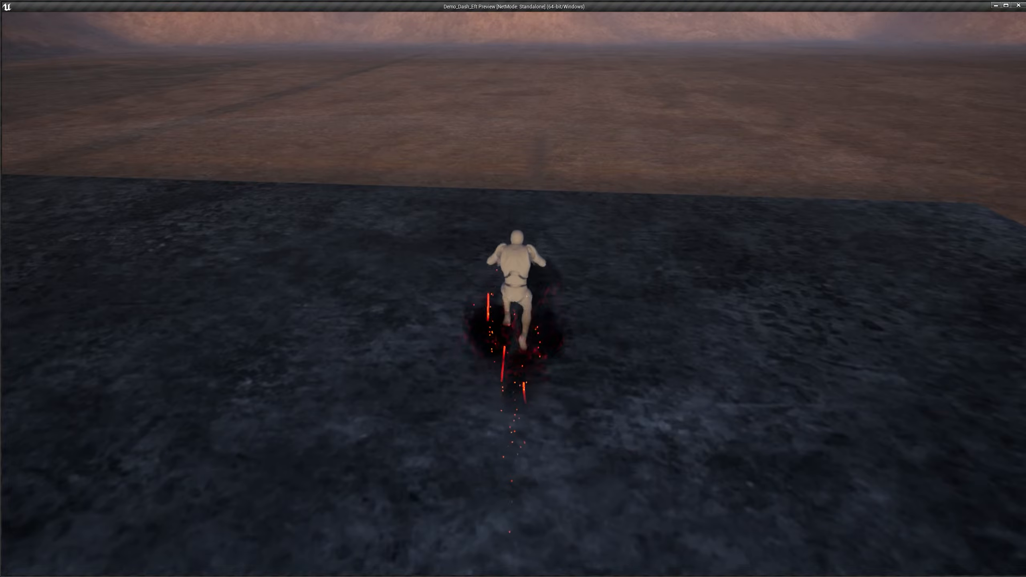
{"action": "key", "text": "e"}
{"action": "key", "text": "e"}
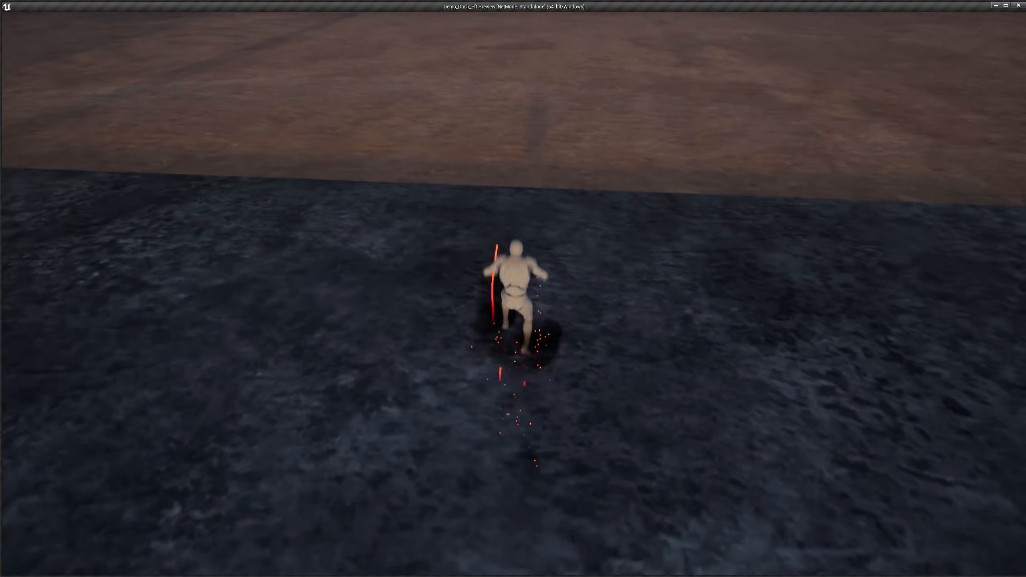
Step: Test the character's red dash trail effect by dashing repeatedly around the platform in the standalone preview
{"action": "key", "text": "e"}
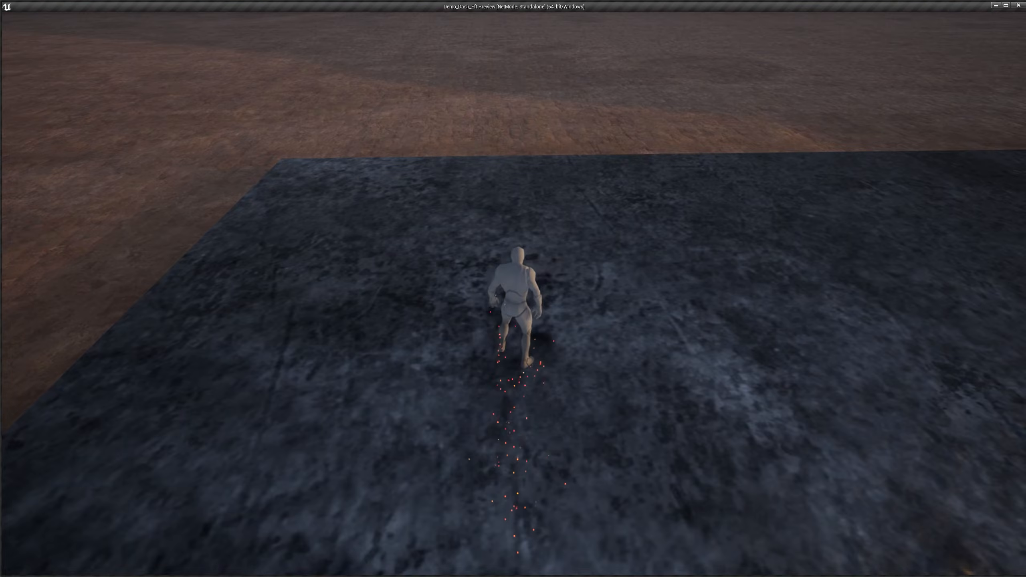
{"action": "key", "text": "e"}
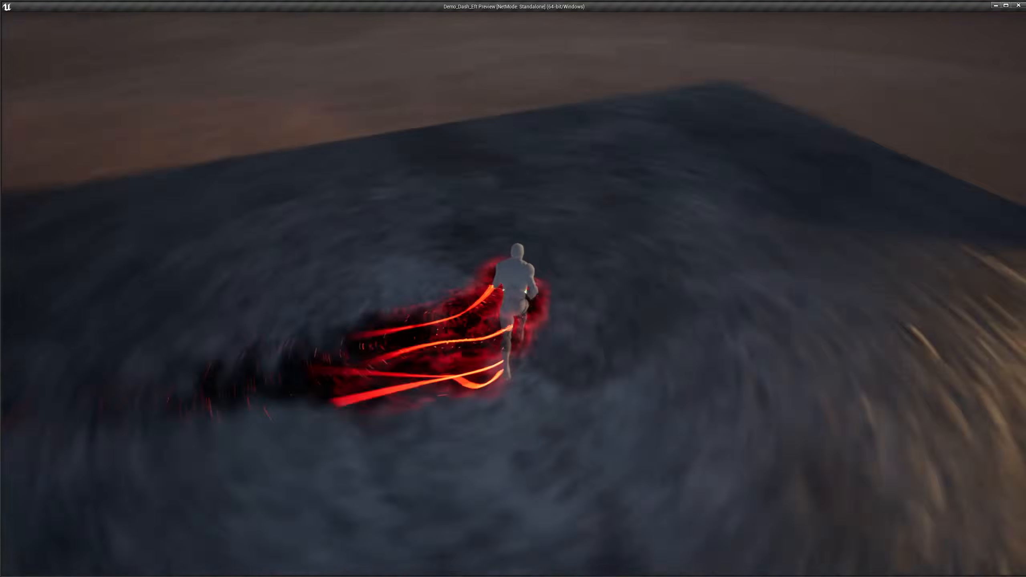
{"action": "key", "text": "e"}
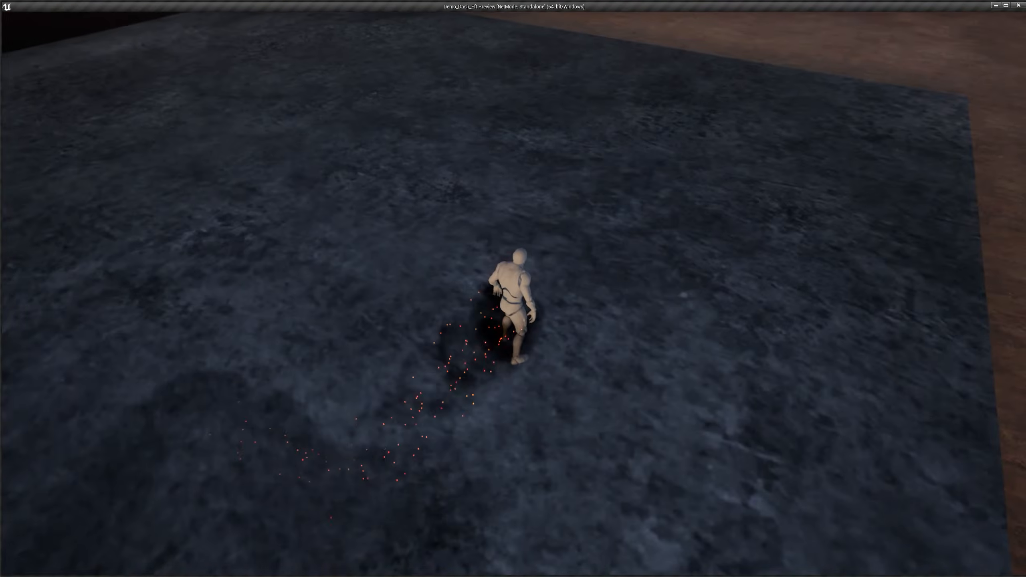
{"action": "key", "text": "e"}
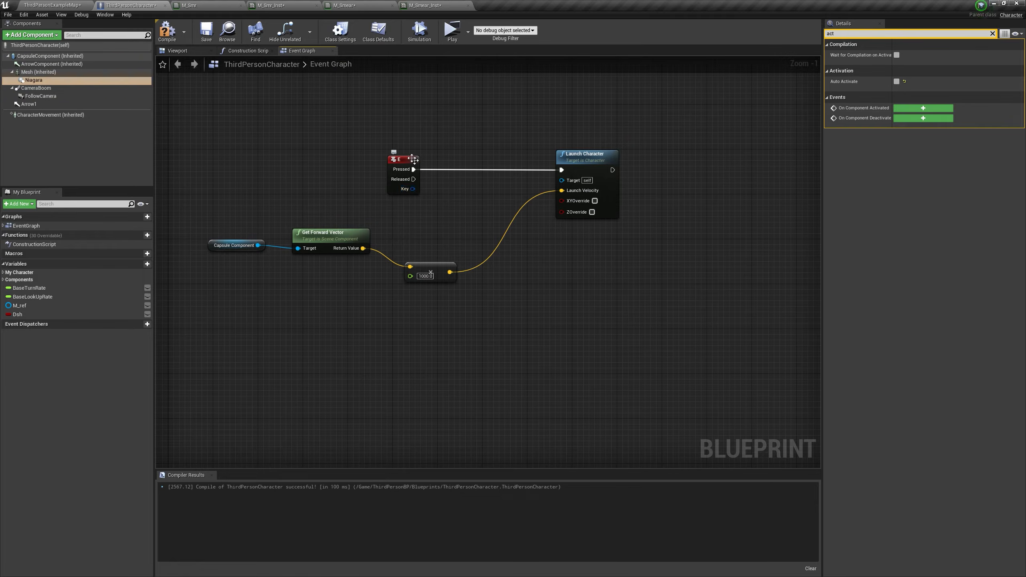
Step: Move the E event aside and add a Set Gravity Scale node for Character Movement between it and Launch Character
{"action": "left_click_drag", "start_coordinate": [395, 165], "coordinate": [260, 153]}
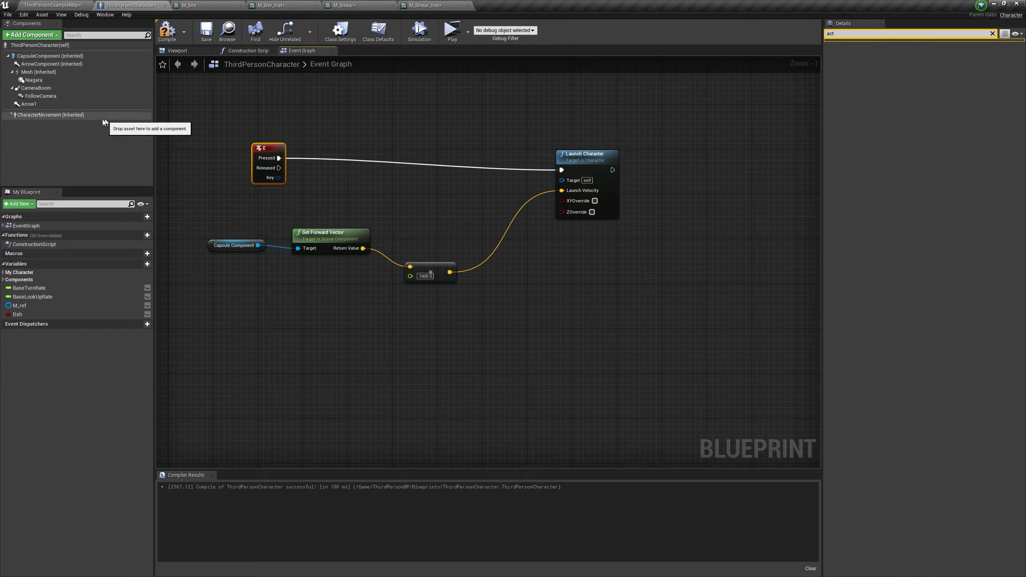
{"action": "left_click_drag", "start_coordinate": [30, 115], "coordinate": [353, 182]}
{"action": "type", "text": "set gra"}
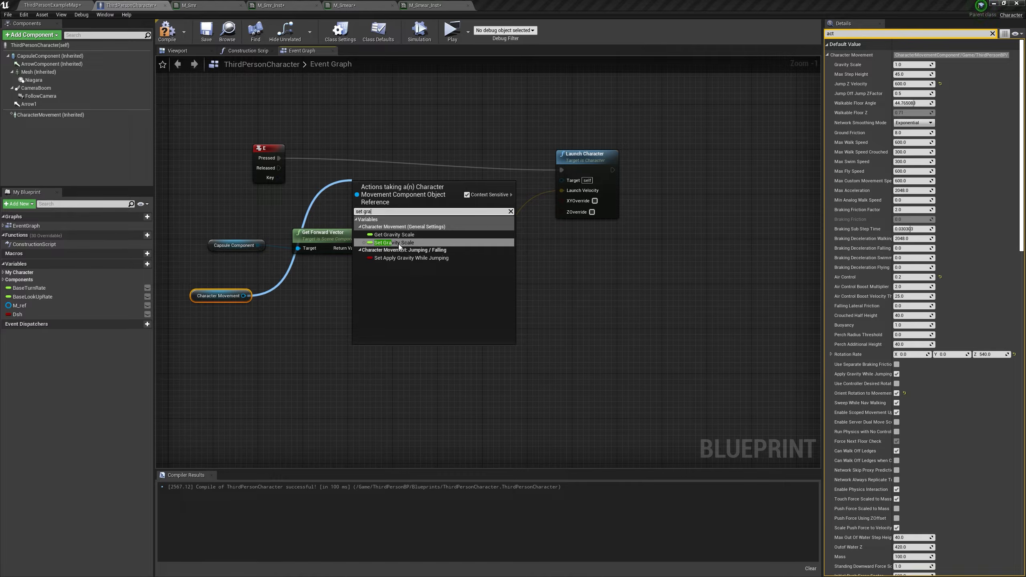
{"action": "left_click", "coordinate": [398, 242]}
{"action": "left_click_drag", "start_coordinate": [397, 188], "coordinate": [420, 160]}
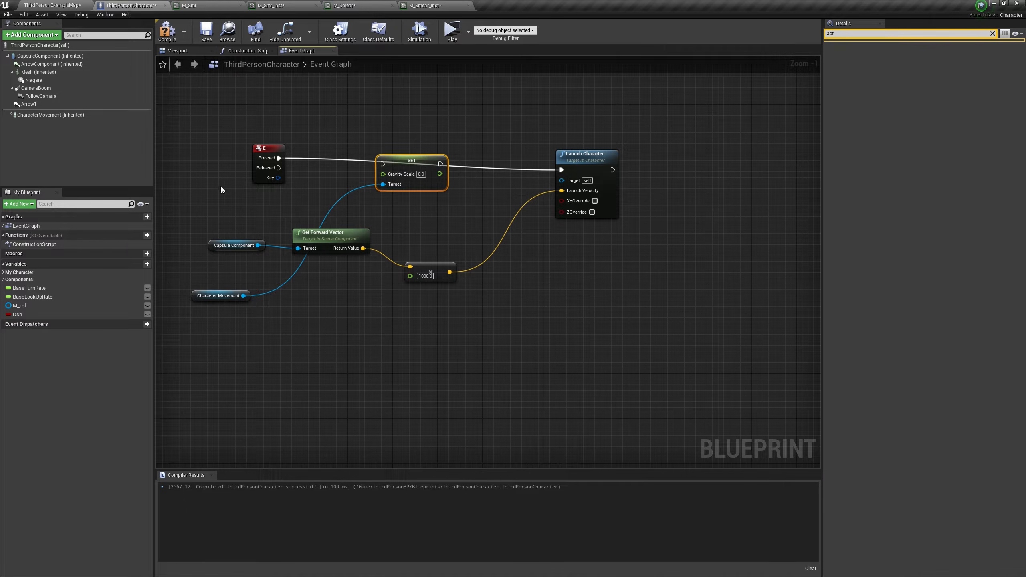
Step: Wire the E event's Pressed output through the Set Gravity Scale node into Launch Character and tidy the two nodes' placement
{"action": "left_click_drag", "start_coordinate": [355, 170], "coordinate": [384, 164]}
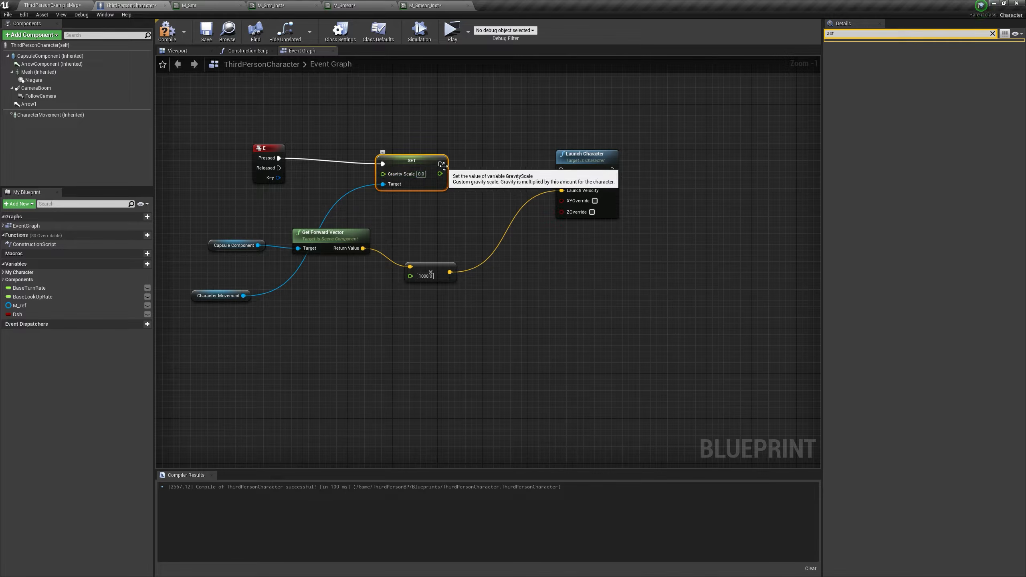
{"action": "left_click_drag", "start_coordinate": [560, 164], "coordinate": [562, 167]}
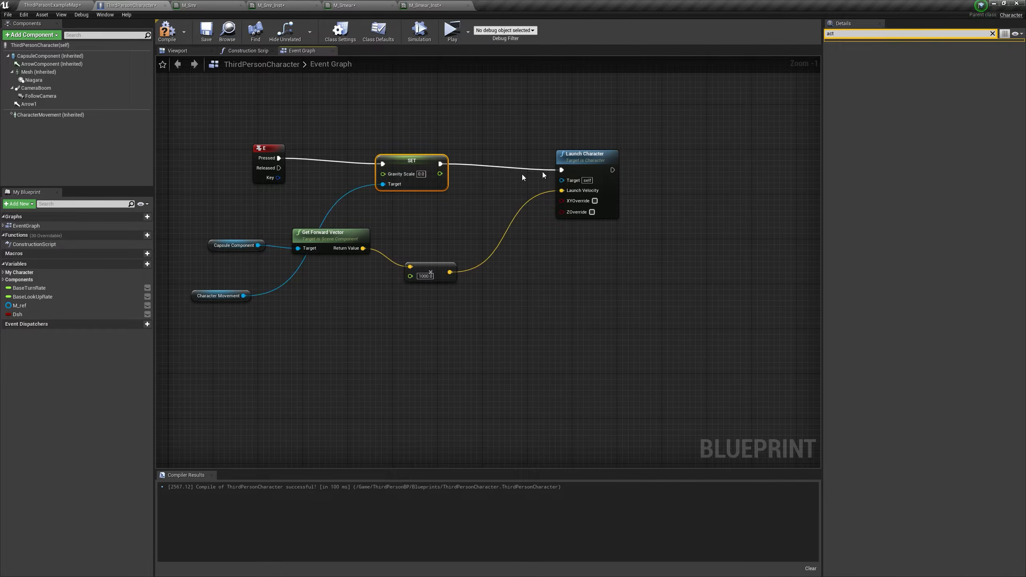
{"action": "left_click_drag", "start_coordinate": [413, 175], "coordinate": [414, 175]}
{"action": "left_click_drag", "start_coordinate": [405, 159], "coordinate": [400, 170]}
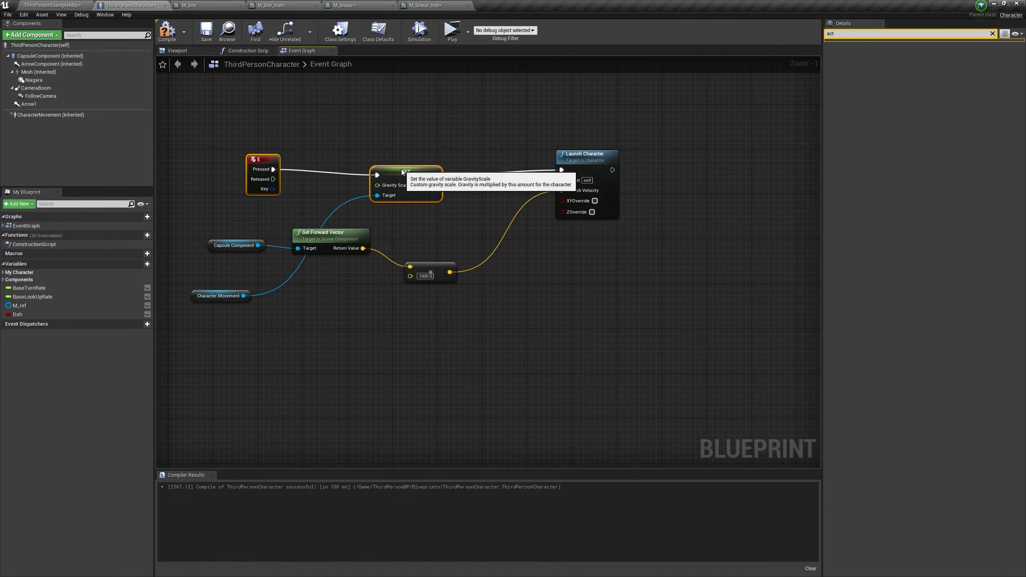
{"action": "left_click", "coordinate": [692, 130]}
Step: Add a Delay node executed after Launch Character
{"action": "right_click_drag", "start_coordinate": [639, 160], "coordinate": [553, 154]}
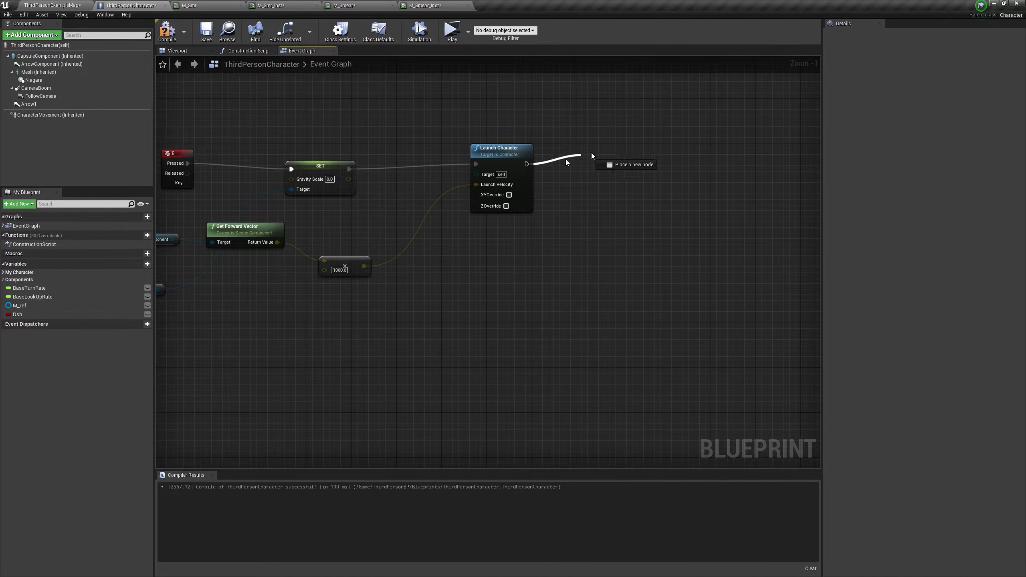
{"action": "left_click_drag", "start_coordinate": [557, 164], "coordinate": [614, 142]}
{"action": "type", "text": "del"}
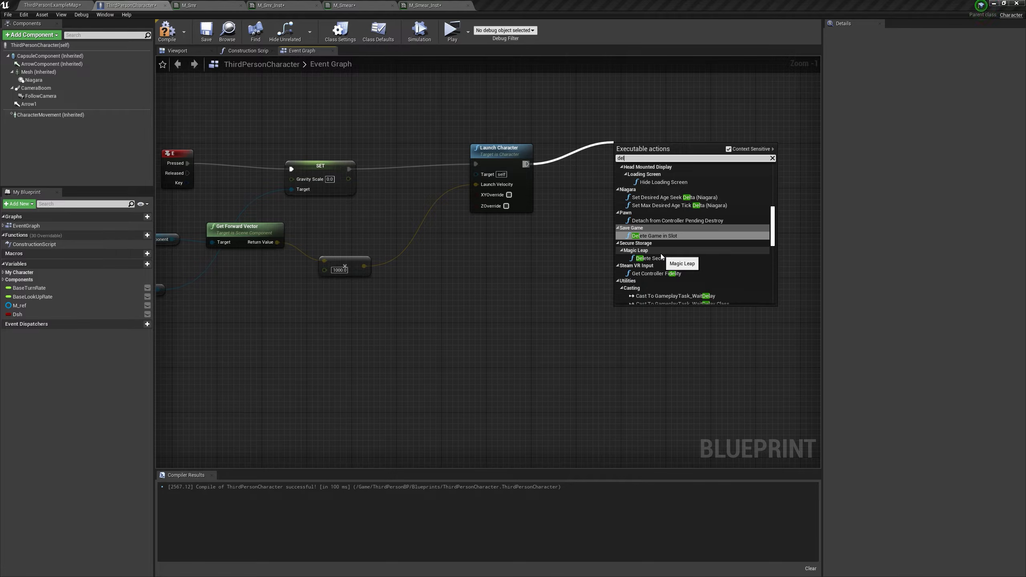
{"action": "type", "text": "ay"}
{"action": "left_click", "coordinate": [656, 251]}
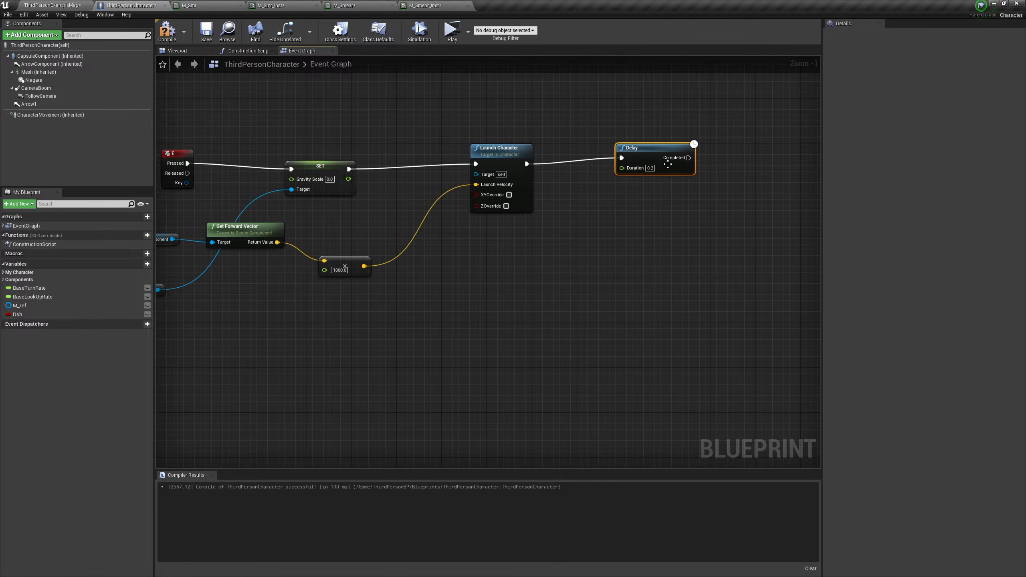
Step: Duplicate the Set Gravity Scale node, place it after the Delay and connect it to the Delay's Completed output
{"action": "right_click_drag", "start_coordinate": [403, 221], "coordinate": [487, 220]}
{"action": "left_click", "coordinate": [404, 166]}
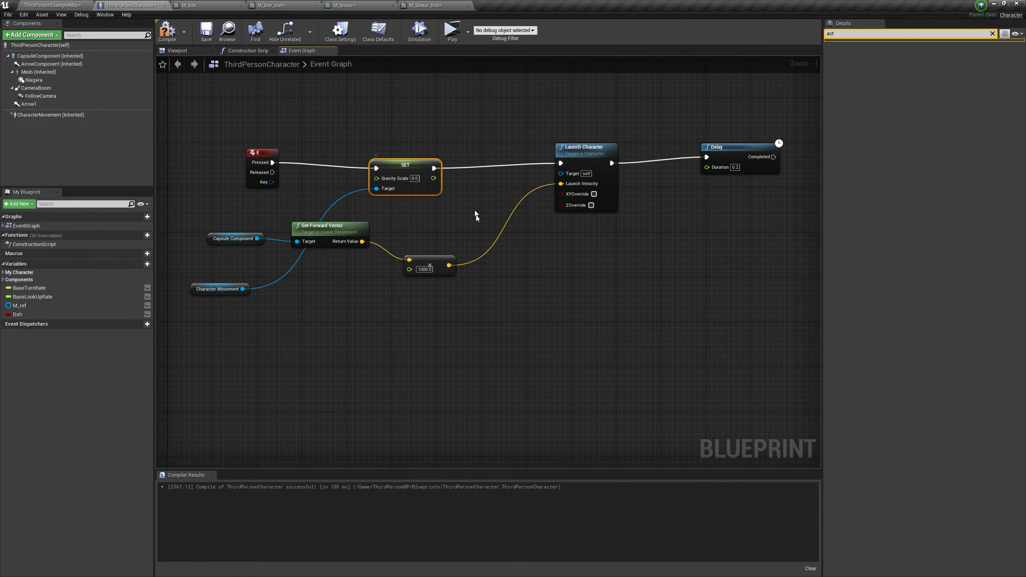
{"action": "right_click_drag", "start_coordinate": [530, 190], "coordinate": [422, 210]}
{"action": "left_click_drag", "start_coordinate": [400, 247], "coordinate": [731, 179]}
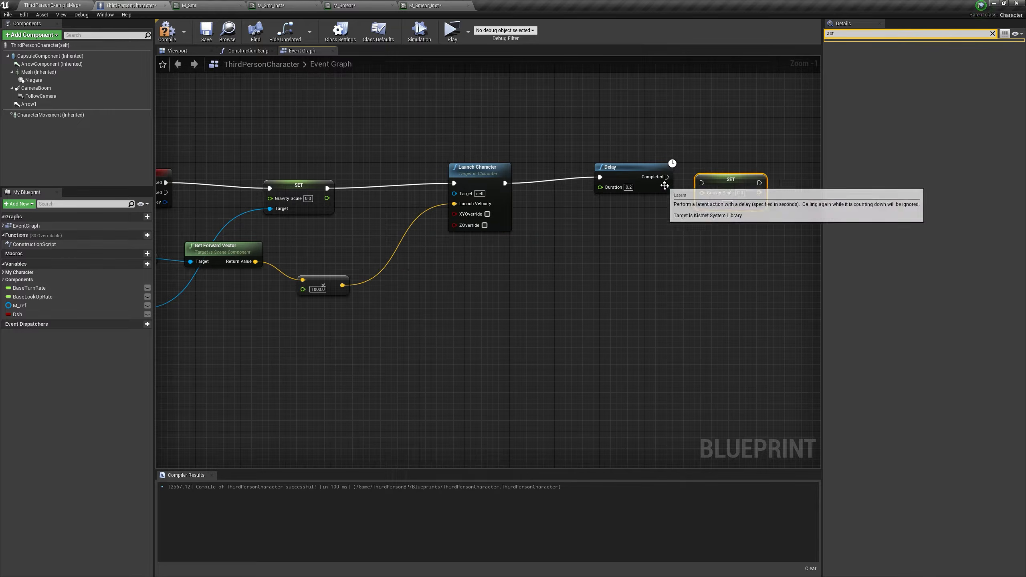
{"action": "left_click_drag", "start_coordinate": [666, 178], "coordinate": [703, 184]}
Step: Connect Character Movement to the second Set Gravity Scale node's Target and add a reroute point on the wire
{"action": "right_click_drag", "start_coordinate": [194, 262], "coordinate": [260, 237]}
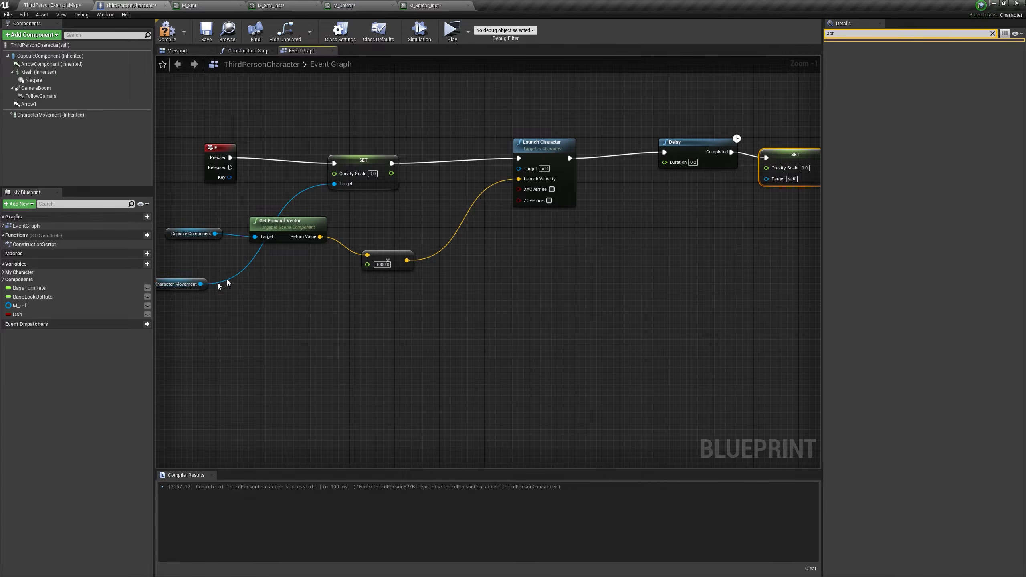
{"action": "left_click_drag", "start_coordinate": [202, 284], "coordinate": [766, 178]}
{"action": "double_click", "coordinate": [663, 191]}
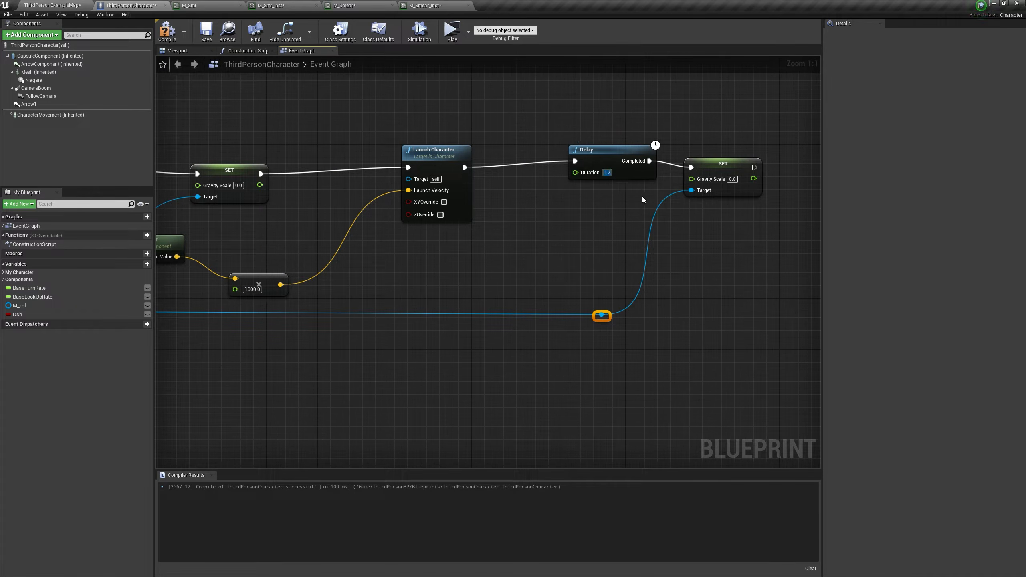
Step: Set the Delay's duration to 1 and the Gravity Scale on the SET node after it to 1
{"action": "key", "text": "BackSpace"}
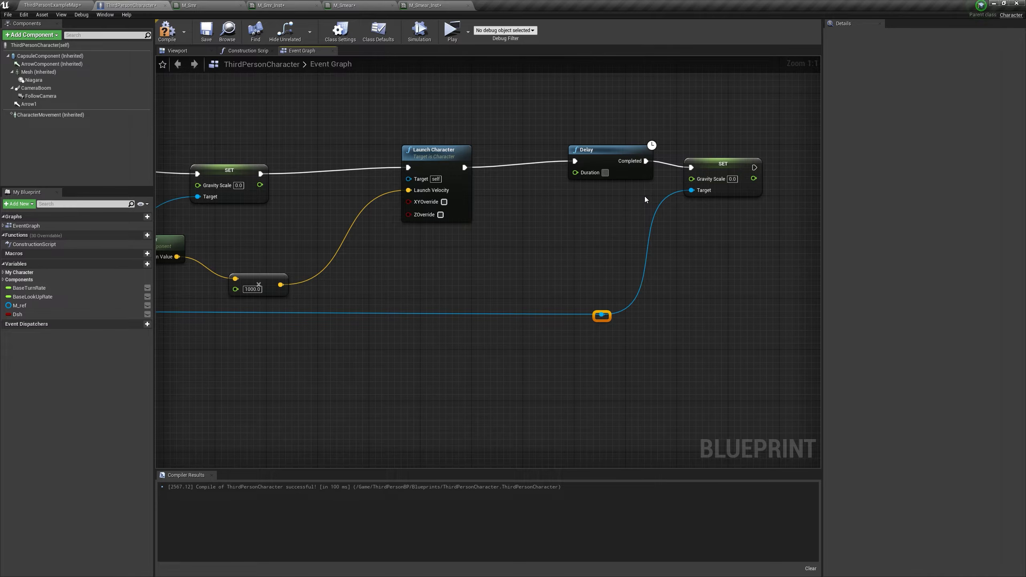
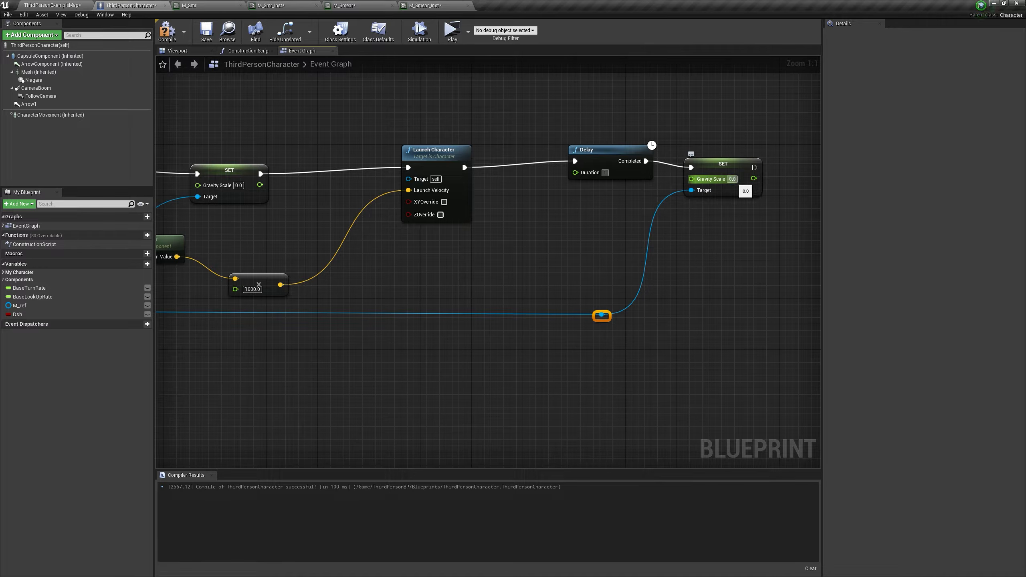
{"action": "type", "text": "1"}
{"action": "key", "text": "Return"}
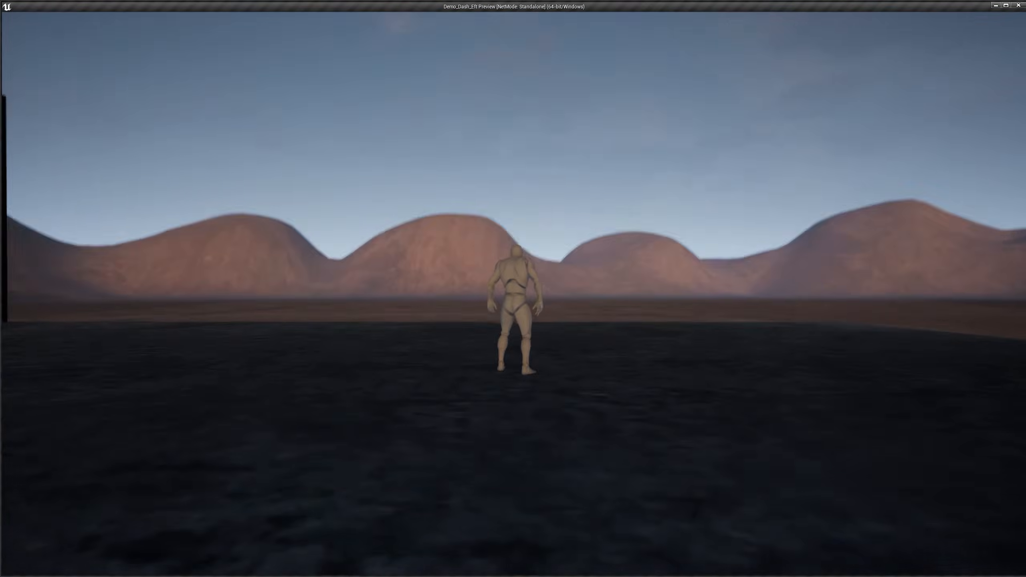
Step: Play-test the gravity-free dash by running, jumping and dashing off the platform across the desert floor
{"action": "left_click", "coordinate": [548, 250]}
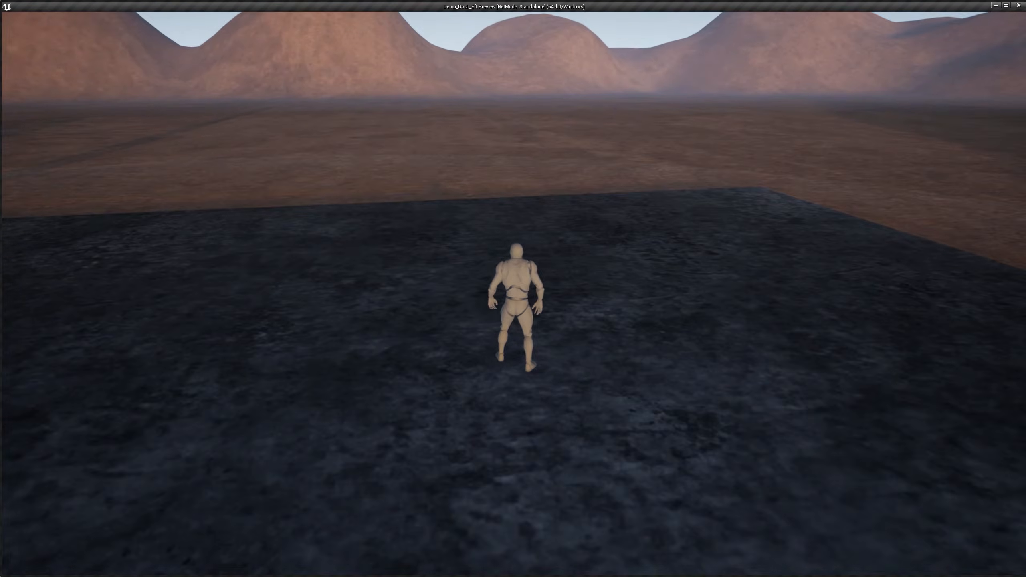
{"action": "key", "text": "space"}
{"action": "key", "text": "w"}
{"action": "key", "text": "w"}
{"action": "key", "text": "space"}
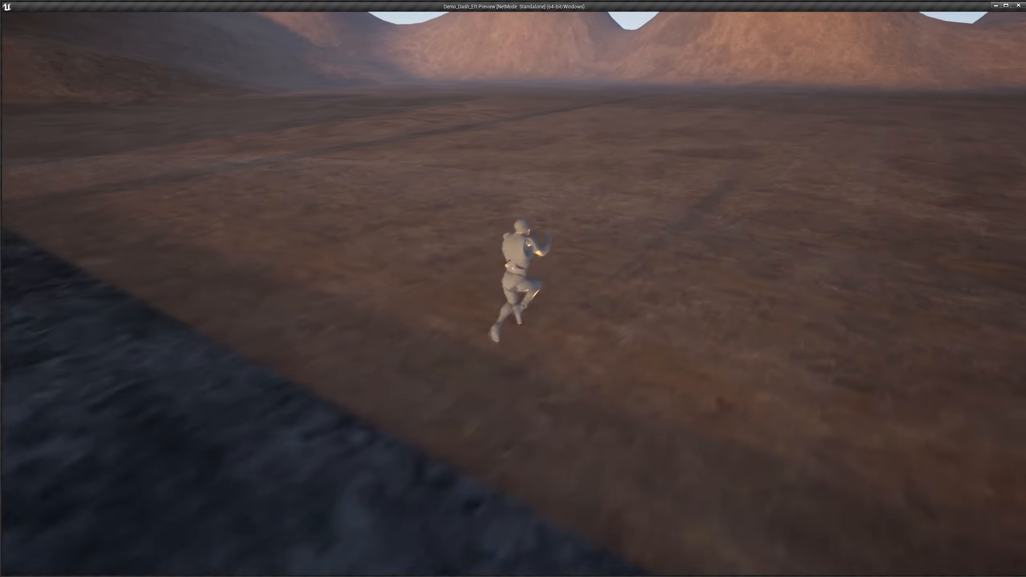
{"action": "key", "text": "w"}
{"action": "key", "text": "shift"}
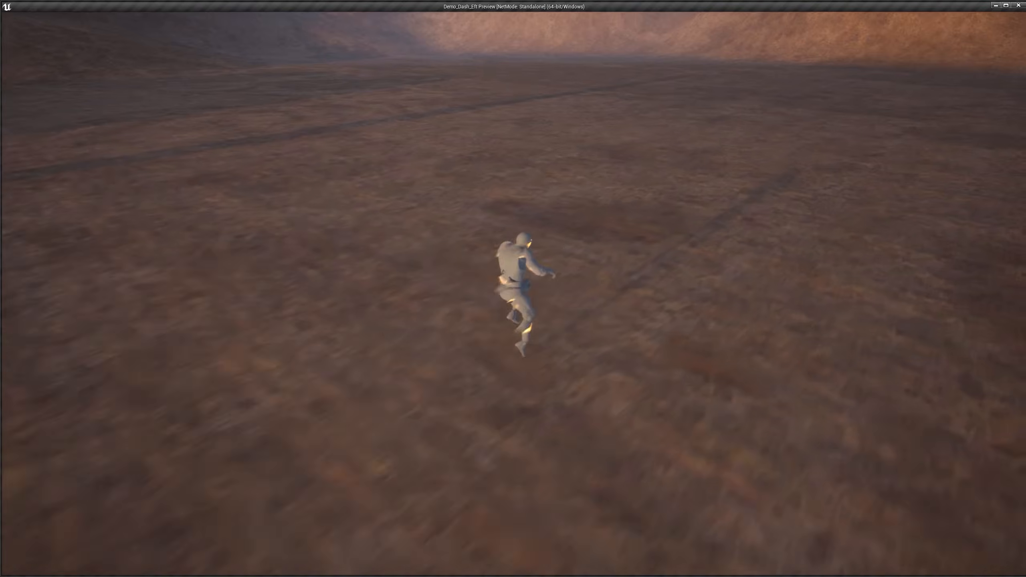
{"action": "key", "text": "w"}
{"action": "key", "text": "w"}
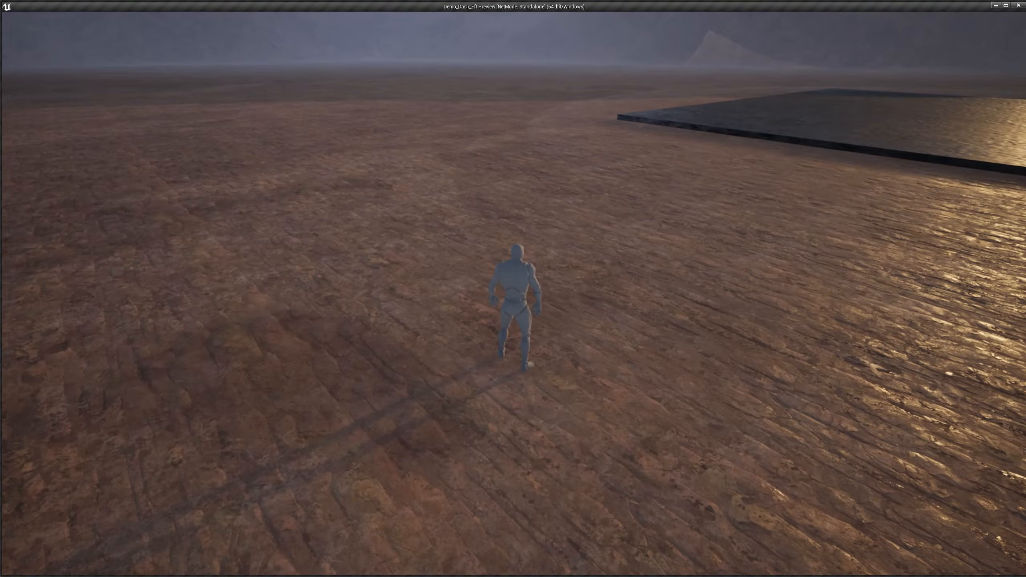
{"action": "key", "text": "w"}
{"action": "key", "text": "shift"}
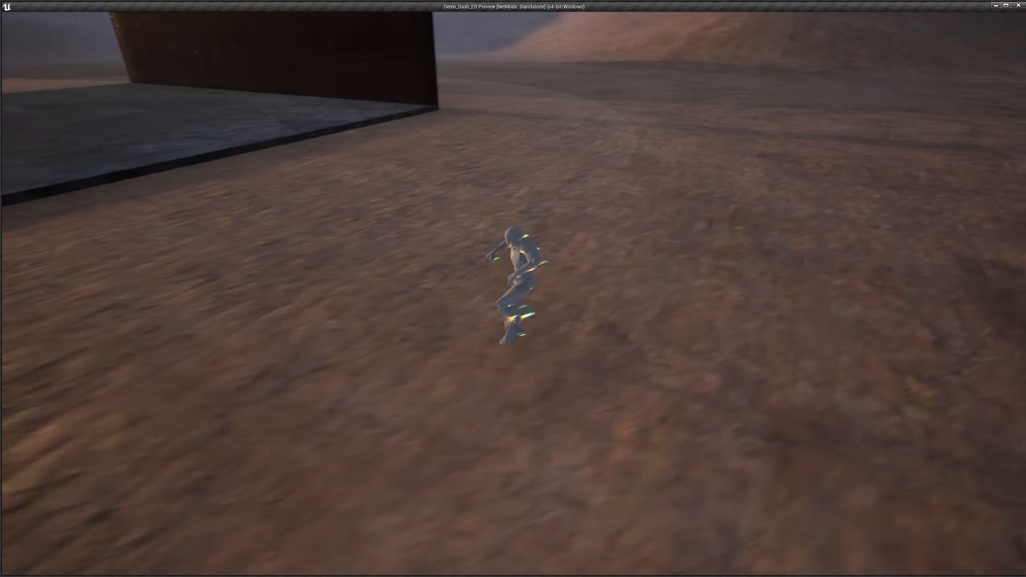
{"action": "key", "text": "shift"}
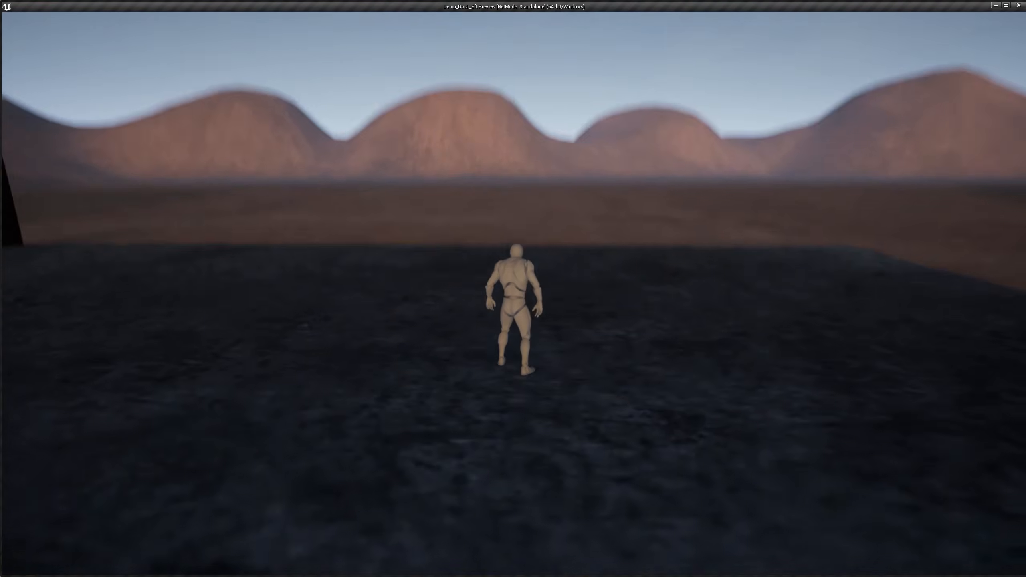
Step: Try out the dash with its glowing trail effects while running in different directions over the desert
{"action": "key", "text": "e"}
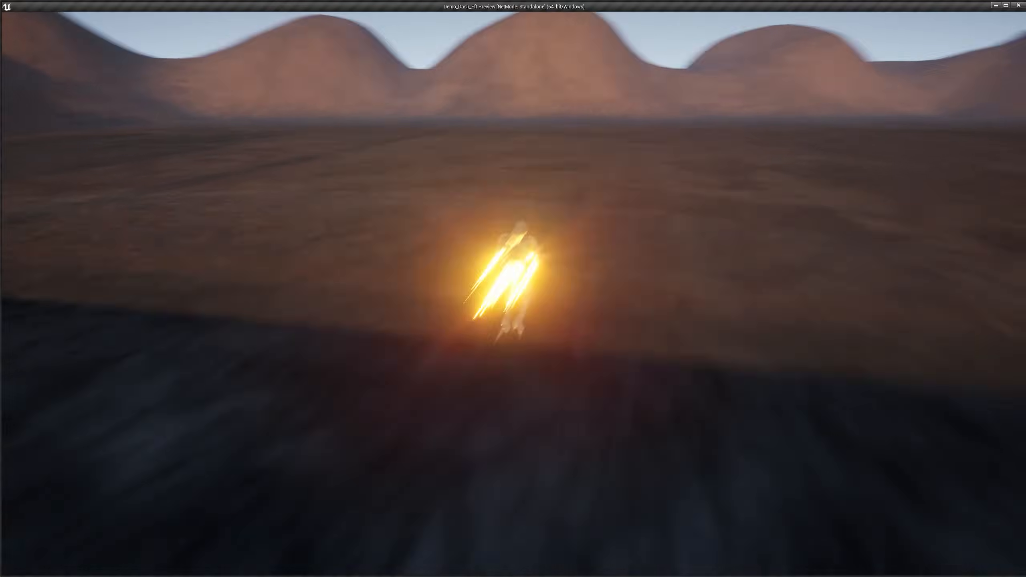
{"action": "key", "text": "e"}
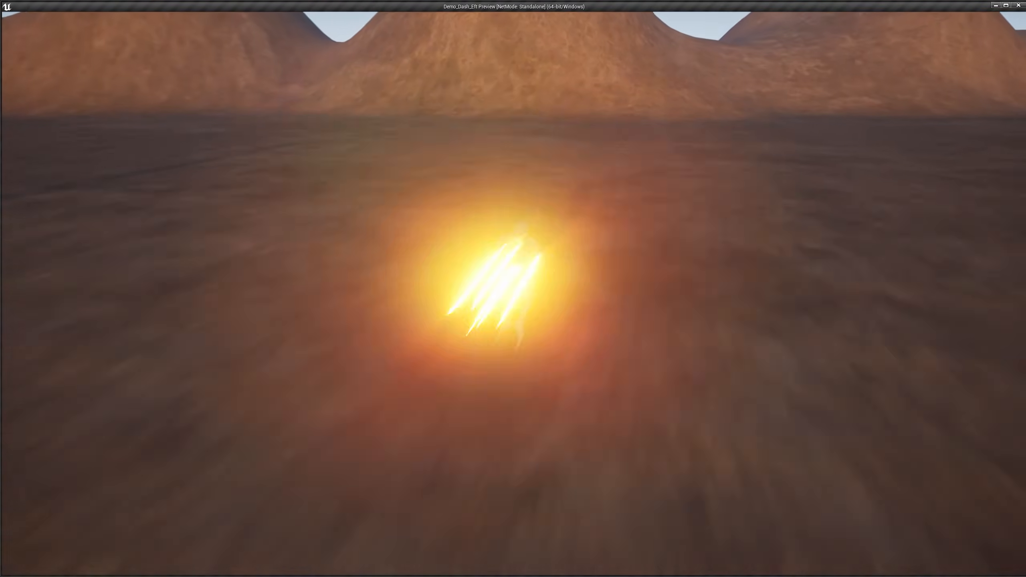
{"action": "key", "text": "e"}
{"action": "key", "text": "w"}
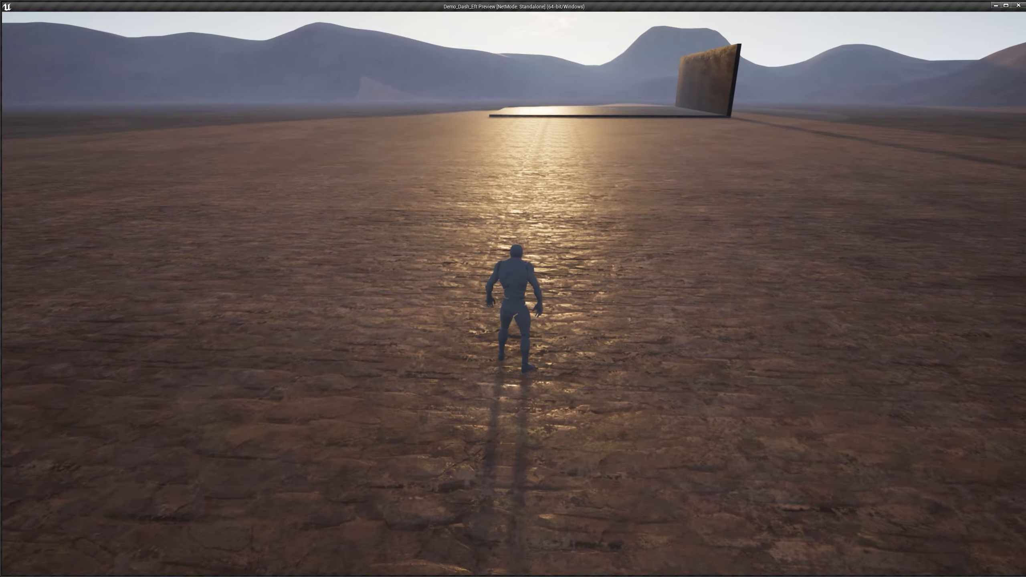
{"action": "key", "text": "w"}
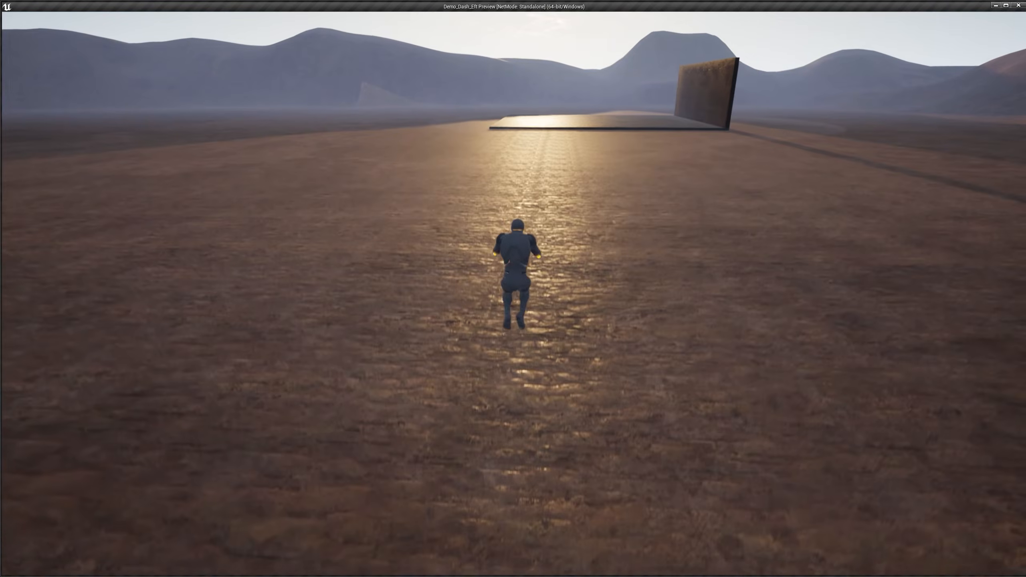
{"action": "key", "text": "e"}
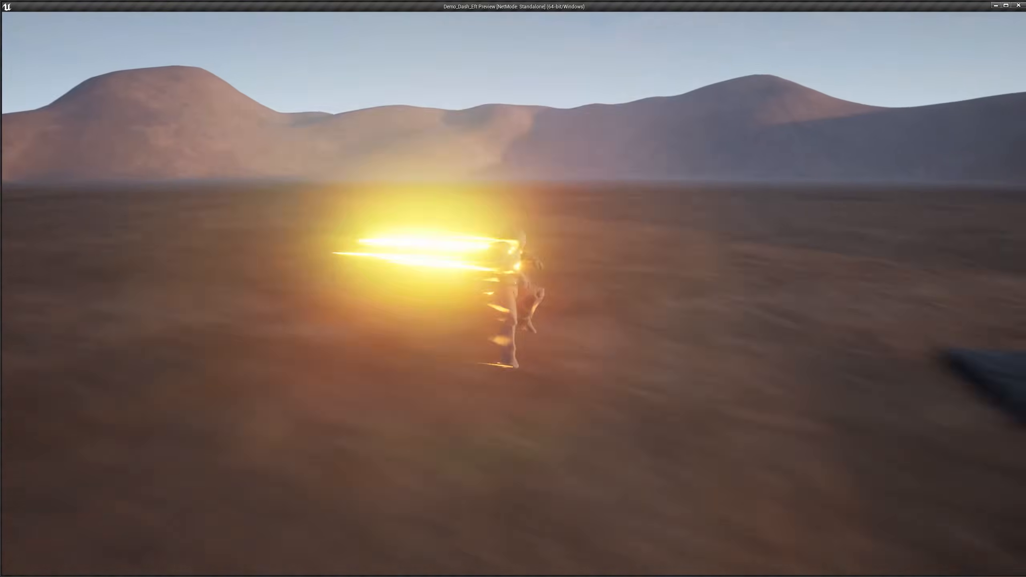
{"action": "key", "text": "e"}
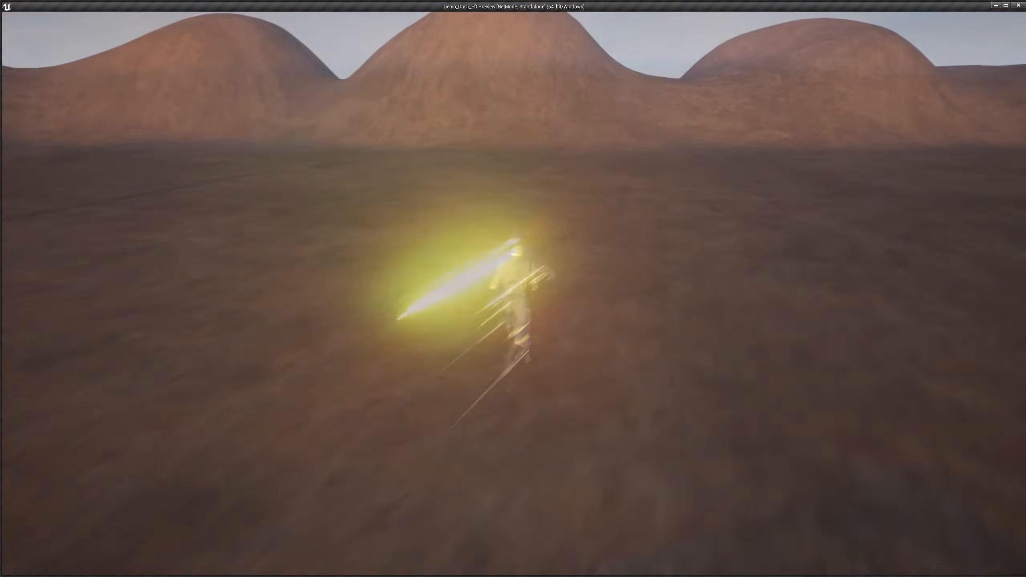
{"action": "key", "text": "w"}
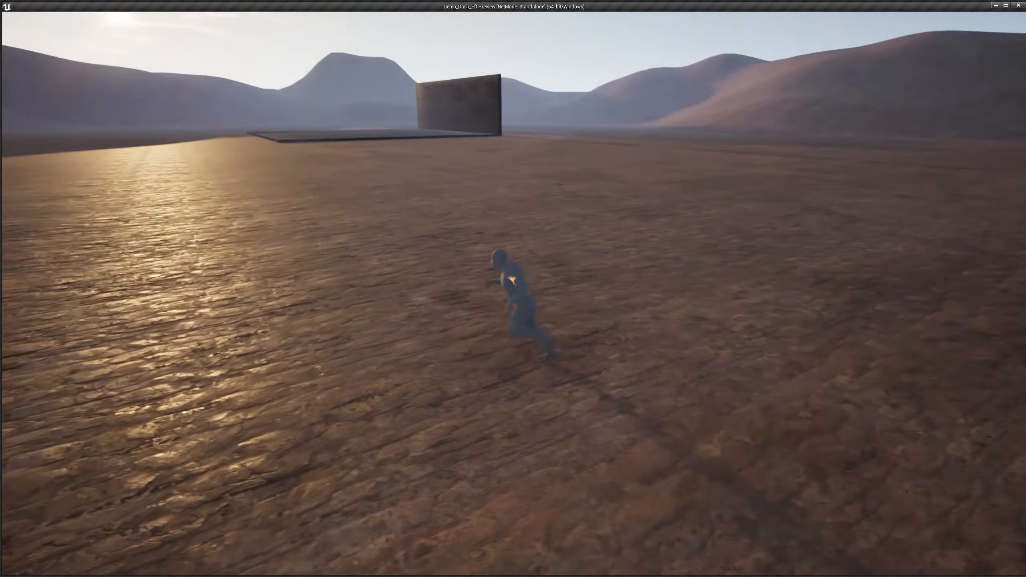
{"action": "key", "text": "e"}
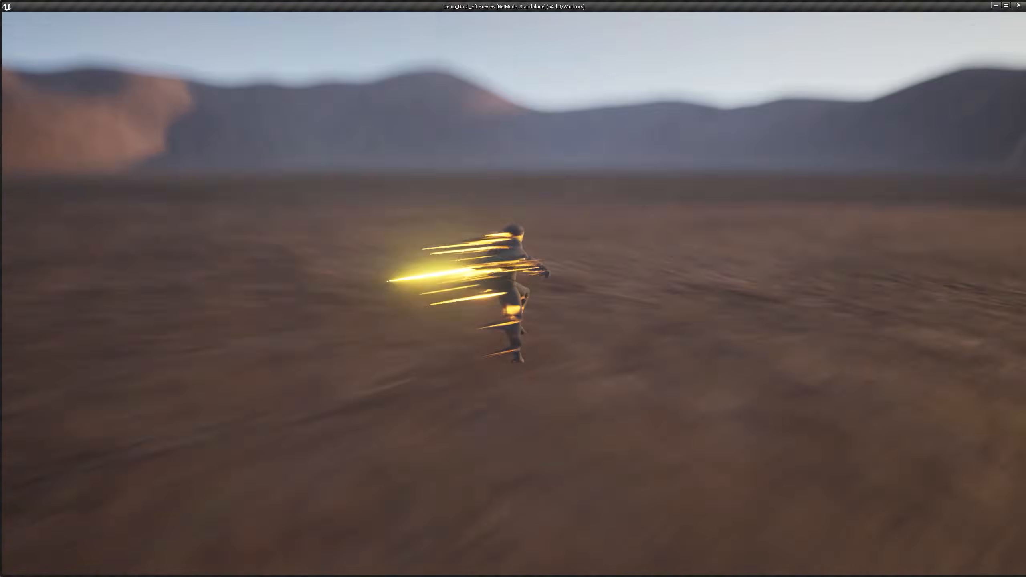
{"action": "key", "text": "w"}
{"action": "key", "text": "e"}
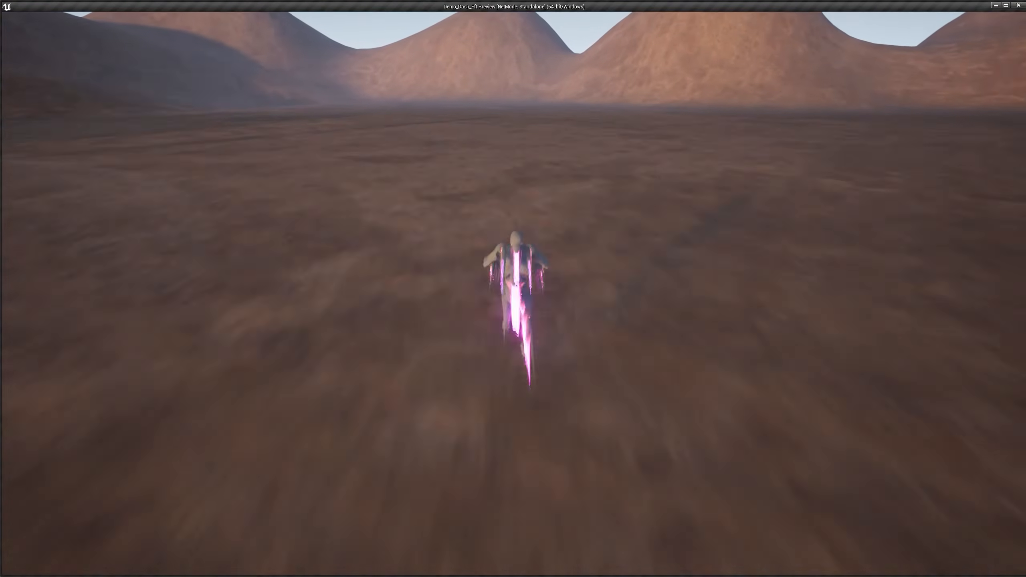
Step: Stop the play-test and route the E event through a new Branch whose False output runs the zero Gravity Scale SET node
{"action": "key", "text": "Escape"}
{"action": "right_click_drag", "start_coordinate": [465, 278], "coordinate": [623, 274]}
{"action": "right_click_drag", "start_coordinate": [484, 306], "coordinate": [501, 313]}
{"action": "left_click", "coordinate": [499, 314]}
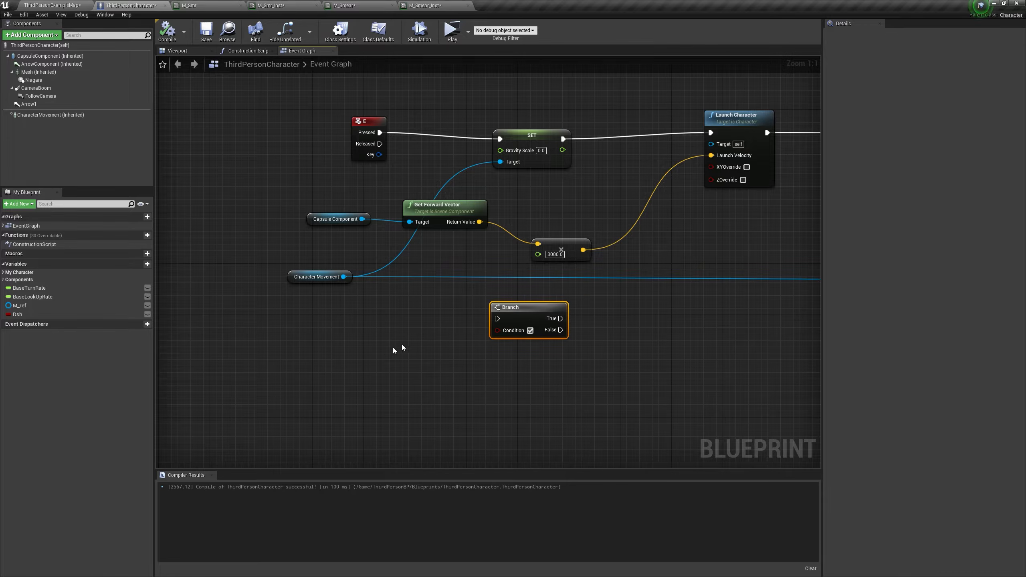
{"action": "right_click", "coordinate": [381, 353]}
{"action": "type", "text": "is fly"}
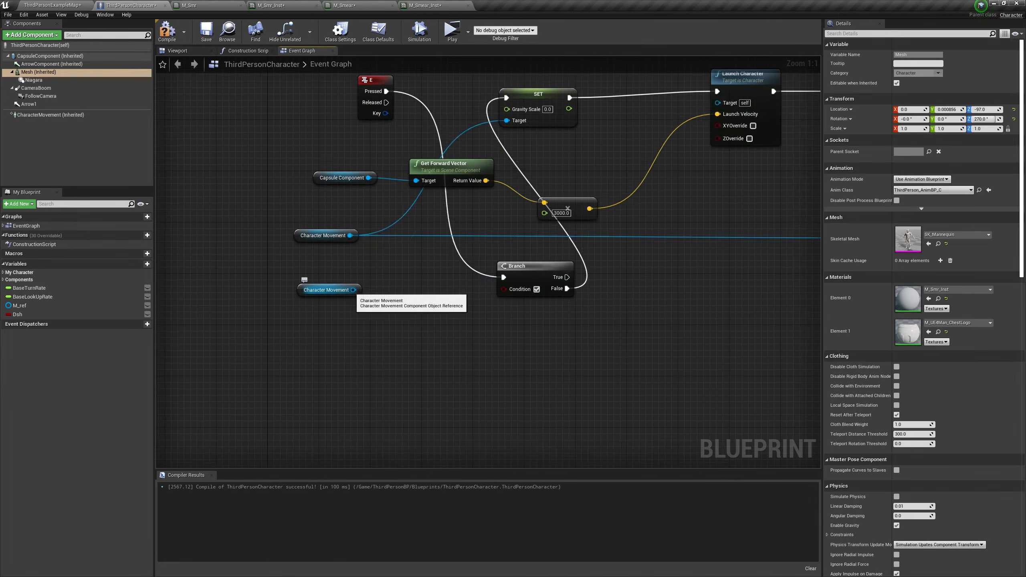
Step: Add an Is Falling check from Character Movement and use its Return Value as the Branch's Condition
{"action": "left_click_drag", "start_coordinate": [353, 290], "coordinate": [399, 285]}
{"action": "type", "text": "is fa"}
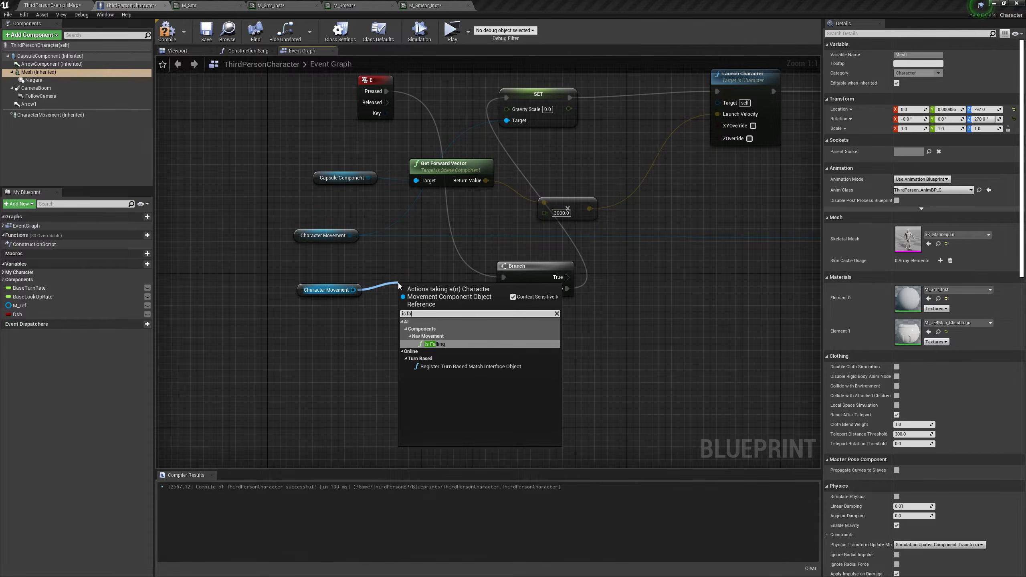
{"action": "key", "text": "Return"}
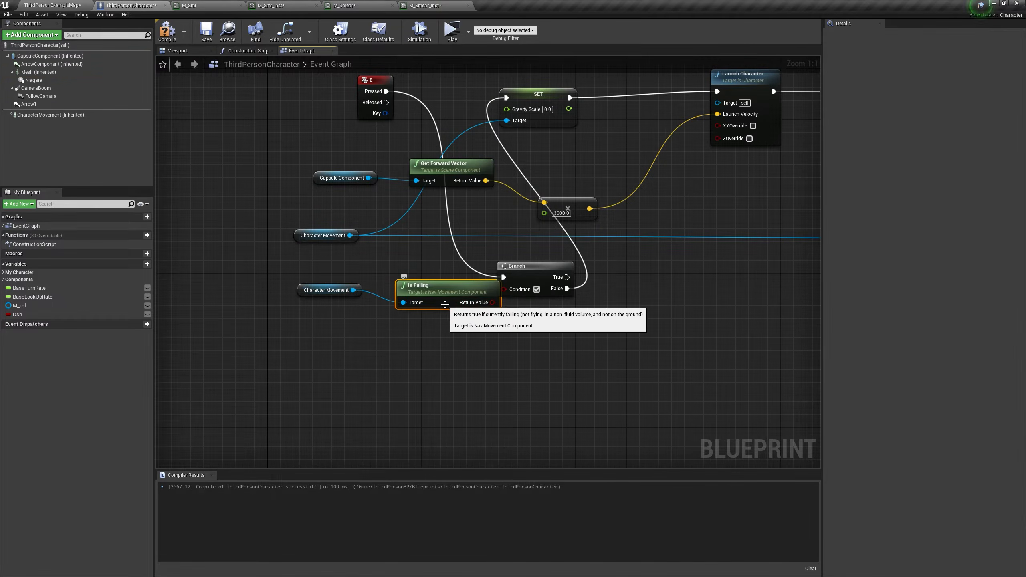
{"action": "left_click_drag", "start_coordinate": [468, 296], "coordinate": [513, 288]}
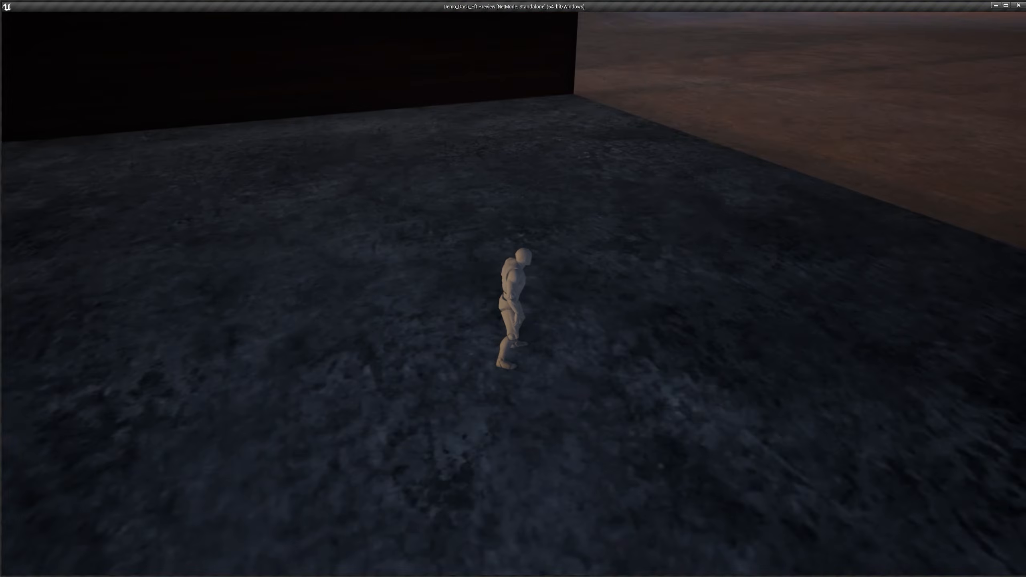
Step: Play-test the falling check by dashing on the ground, running and jumping over the desert, and end the preview
{"action": "key", "text": "e"}
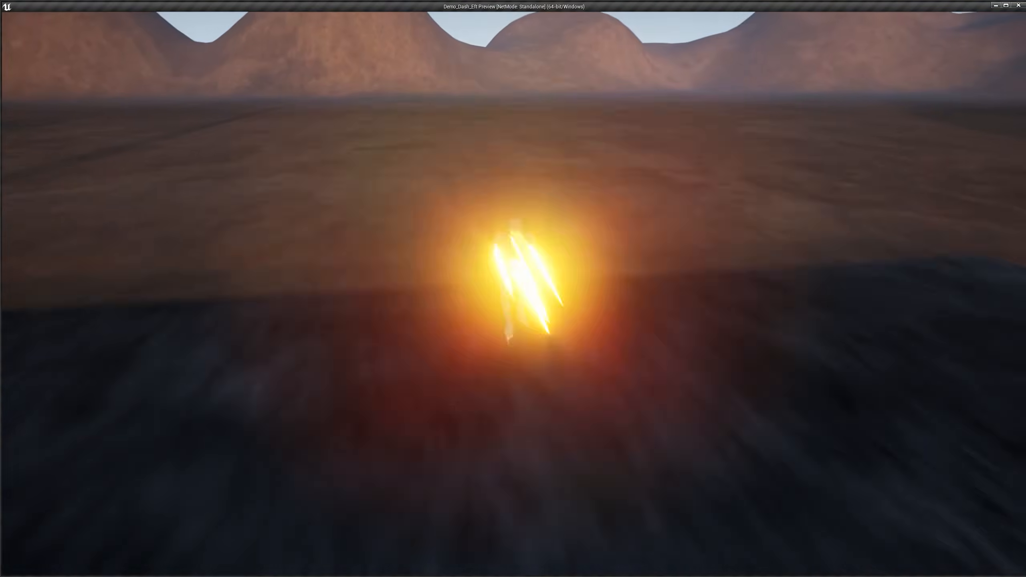
{"action": "key", "text": "e"}
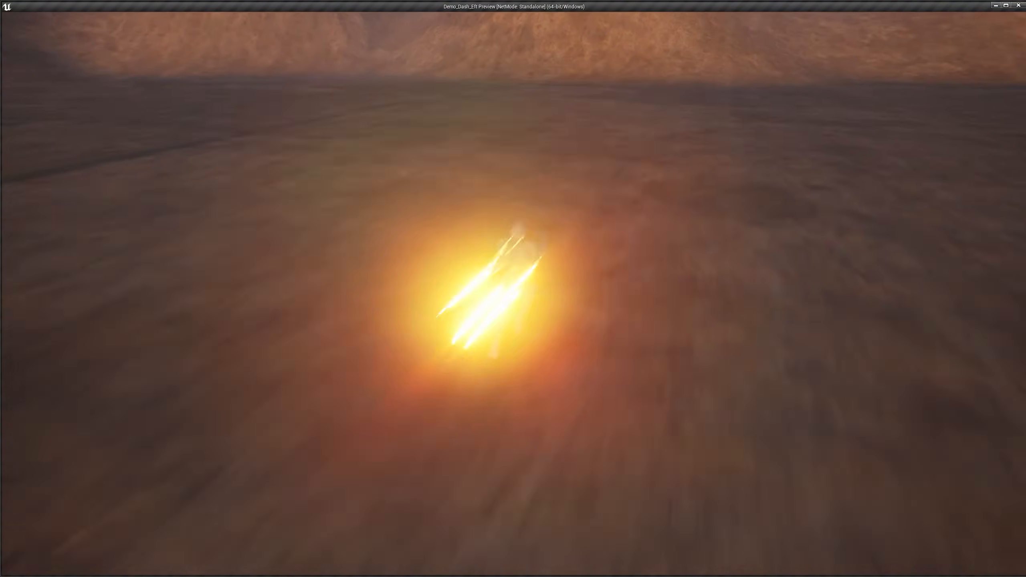
{"action": "key", "text": "w"}
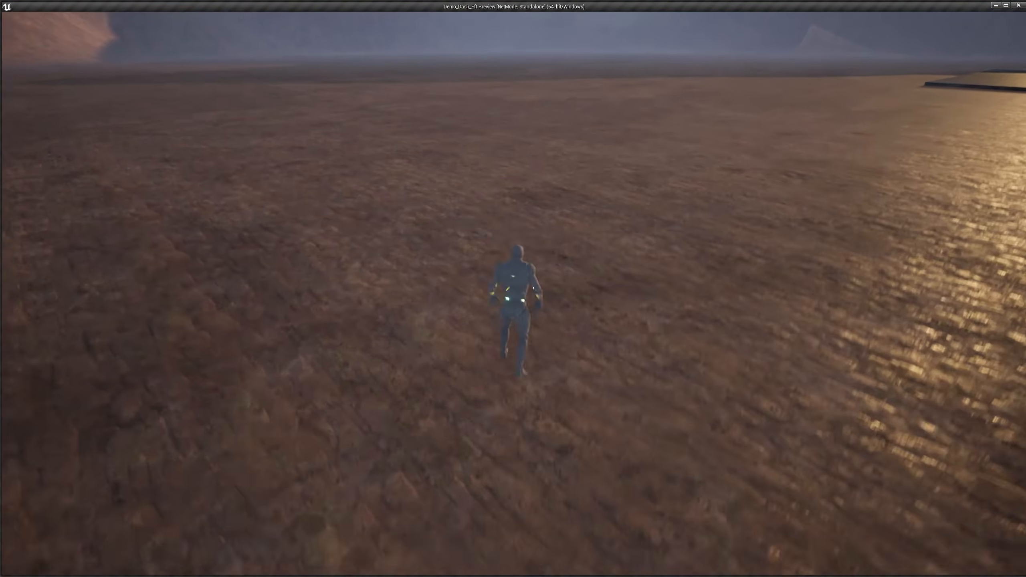
{"action": "key", "text": "space"}
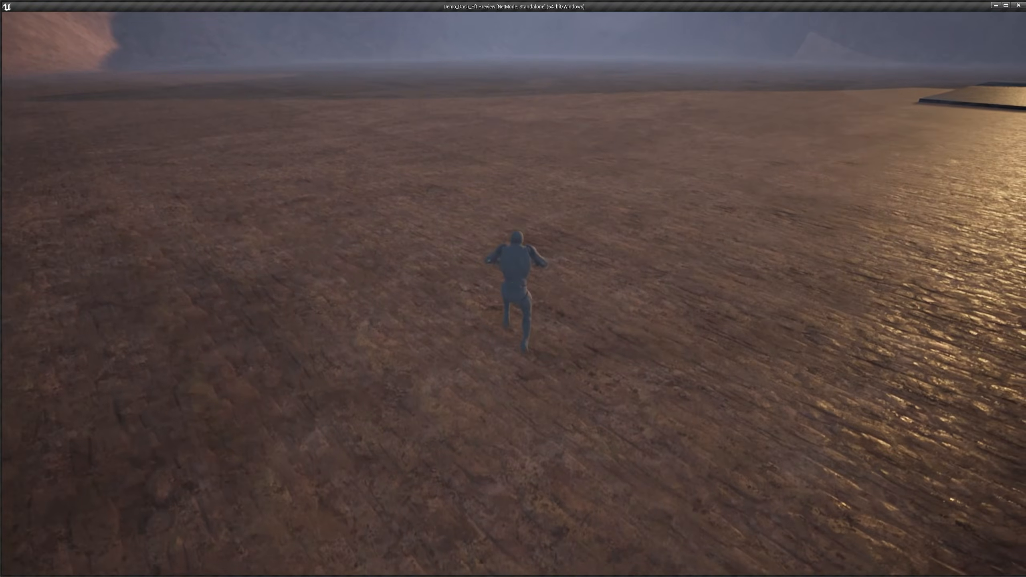
{"action": "key", "text": "Escape"}
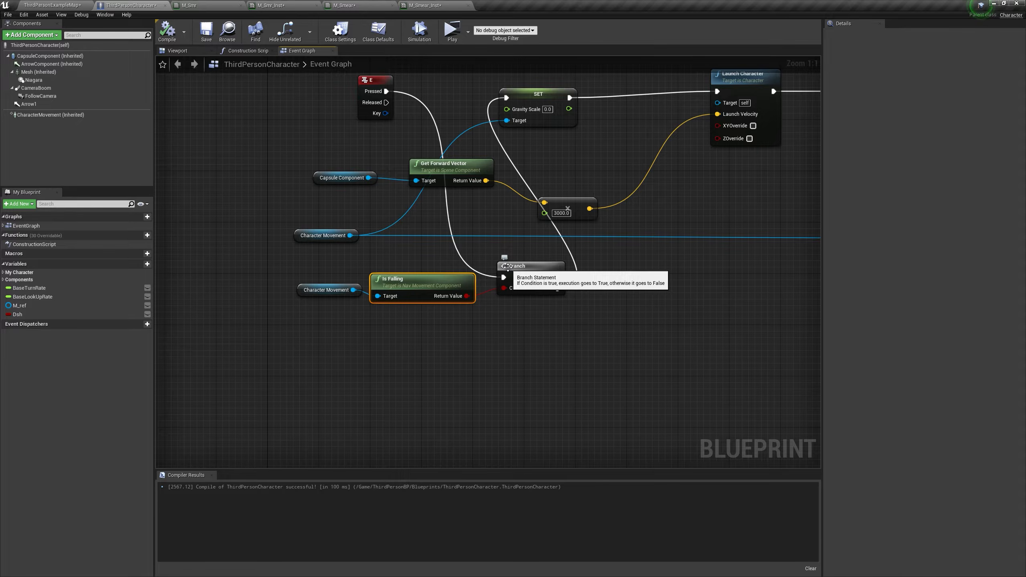
Step: Reconnect the E event's Pressed output directly to the first Gravity Scale SET node, bypassing the Branch
{"action": "right_click_drag", "start_coordinate": [483, 262], "coordinate": [550, 317]}
{"action": "left_click_drag", "start_coordinate": [444, 148], "coordinate": [484, 138]}
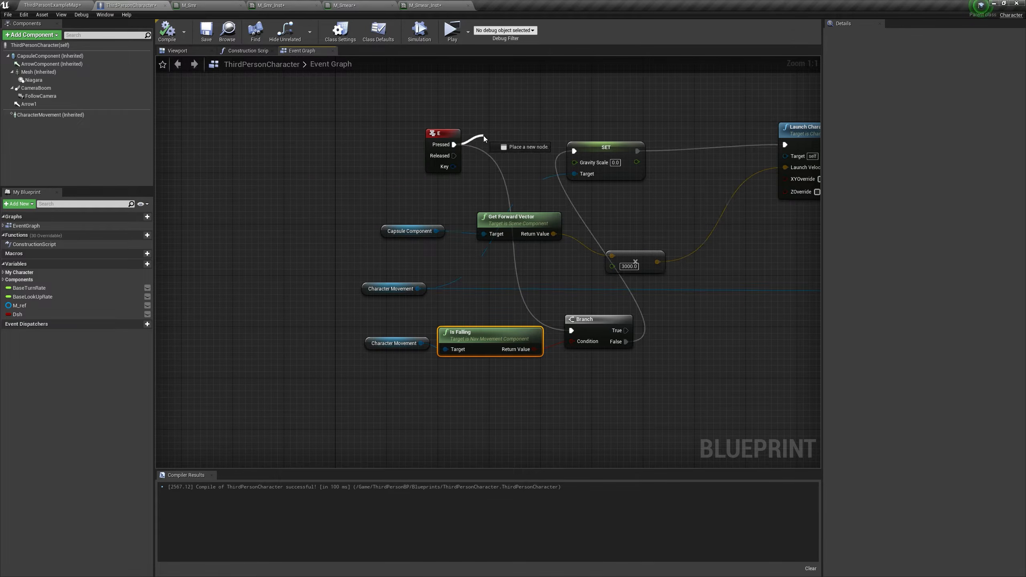
{"action": "left_click_drag", "start_coordinate": [571, 152], "coordinate": [580, 150]}
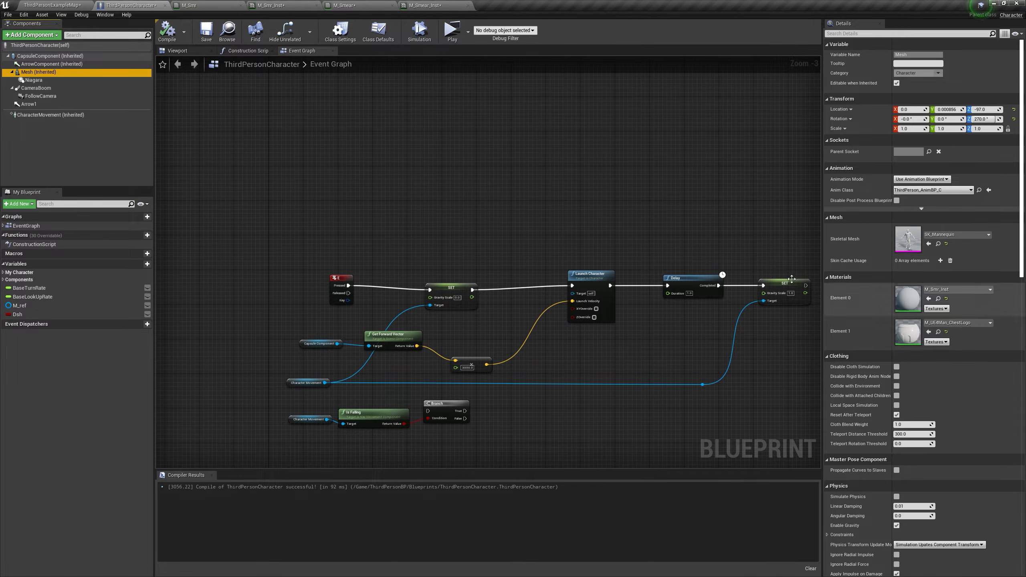
Step: Assign the M_Smear_Inst material from the YouTube folder to Element 0 of the character's Mesh
{"action": "left_click", "coordinate": [59, 5]}
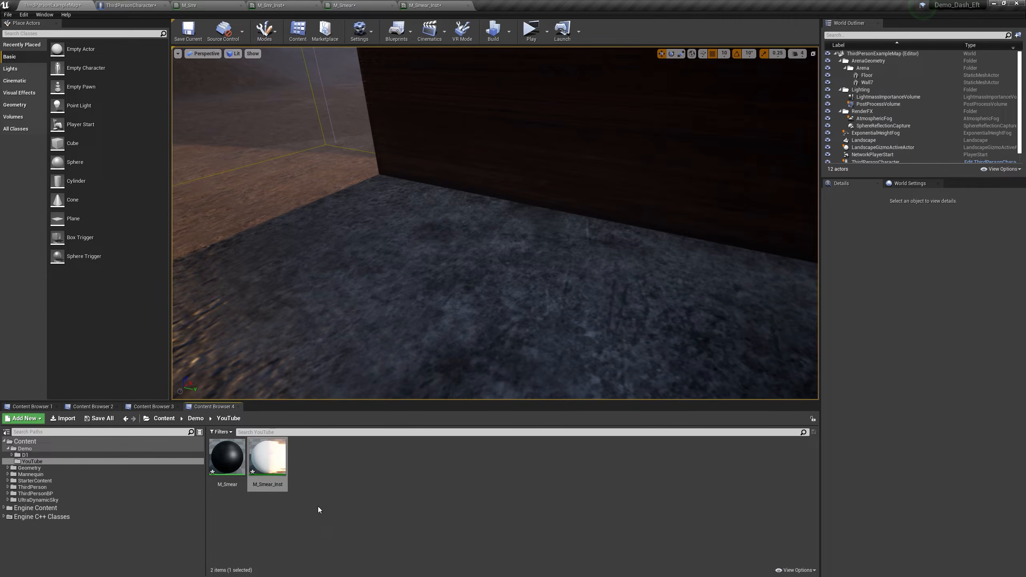
{"action": "left_click", "coordinate": [109, 5]}
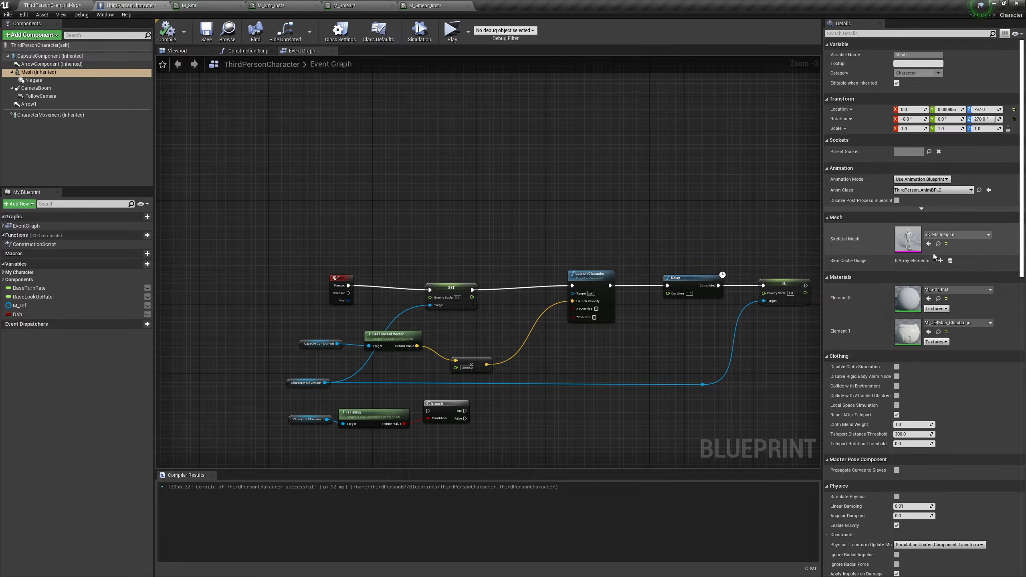
{"action": "left_click", "coordinate": [929, 301]}
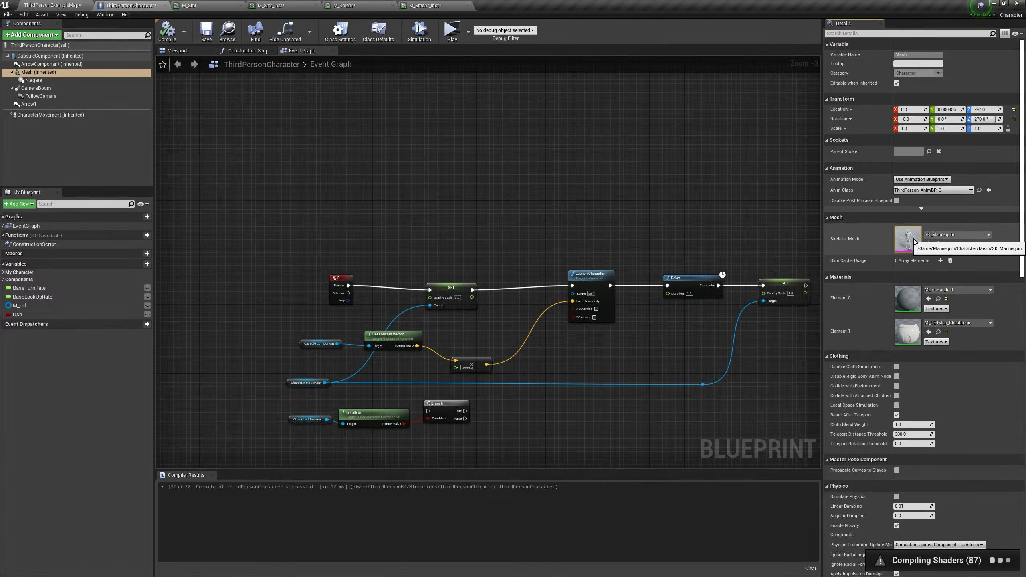
{"action": "scroll", "coordinate": [592, 196], "scroll_direction": "up", "scroll_amount": 1}
{"action": "right_click_drag", "start_coordinate": [591, 196], "coordinate": [635, 147]}
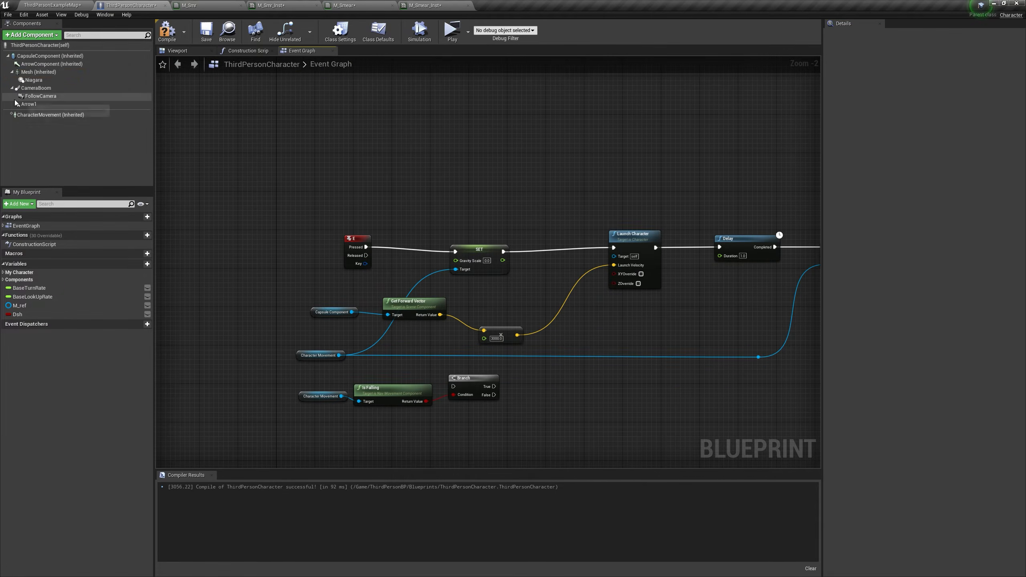
{"action": "left_click", "coordinate": [27, 73]}
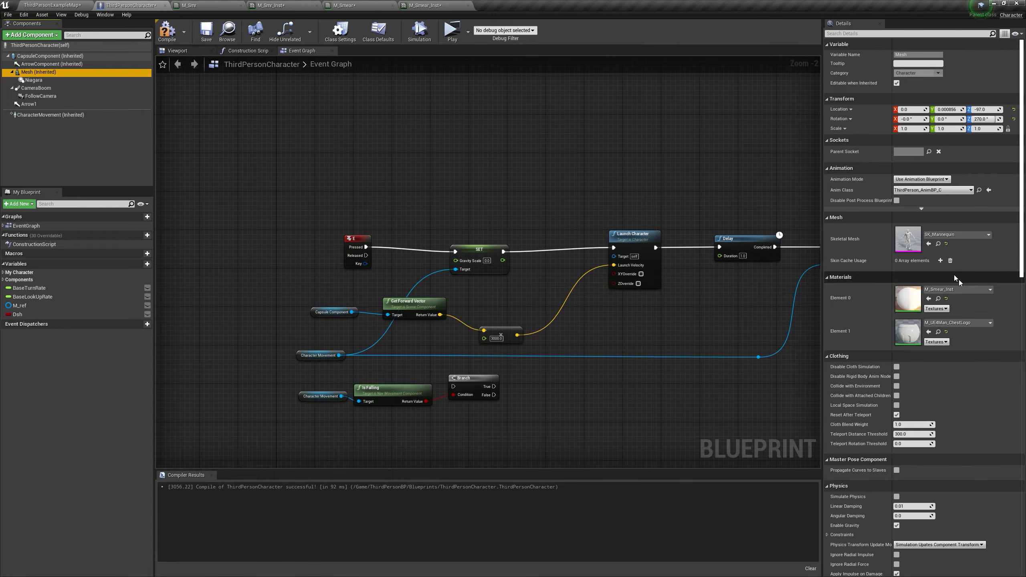
Step: Add an Event BeginPlay node in the empty graph area above the dash logic
{"action": "right_click_drag", "start_coordinate": [426, 135], "coordinate": [417, 152]}
{"action": "type", "text": "begin "}
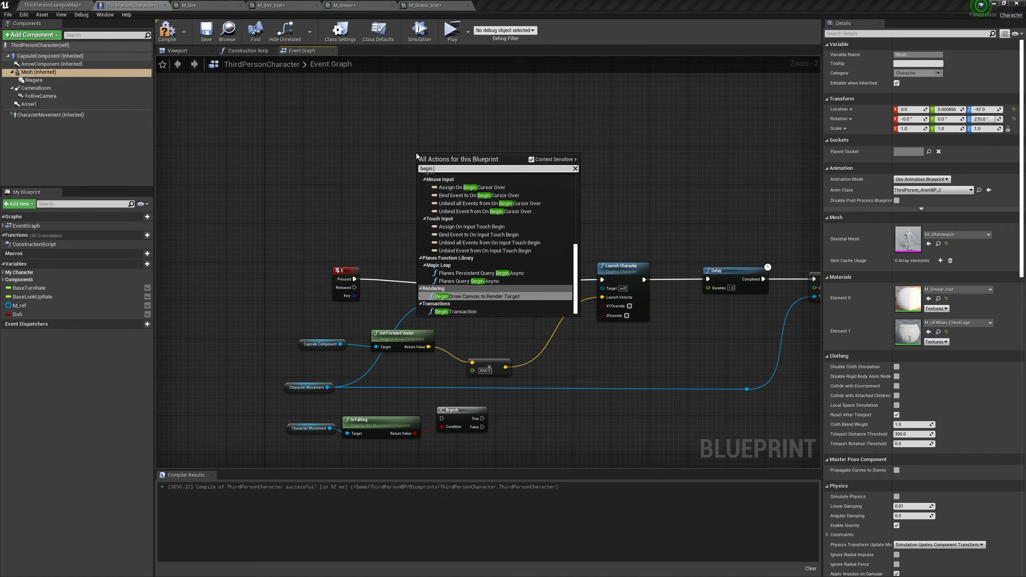
{"action": "type", "text": "play"}
{"action": "key", "text": "Return"}
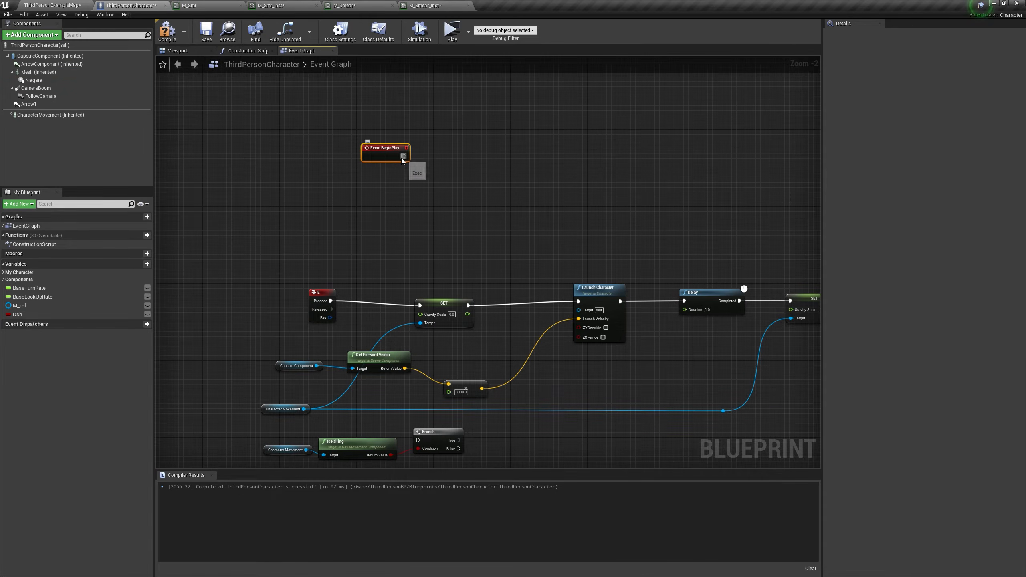
Step: Place a Mesh reference in the graph and create a Create Dynamic Material Instance node from it
{"action": "left_click_drag", "start_coordinate": [36, 72], "coordinate": [201, 129]}
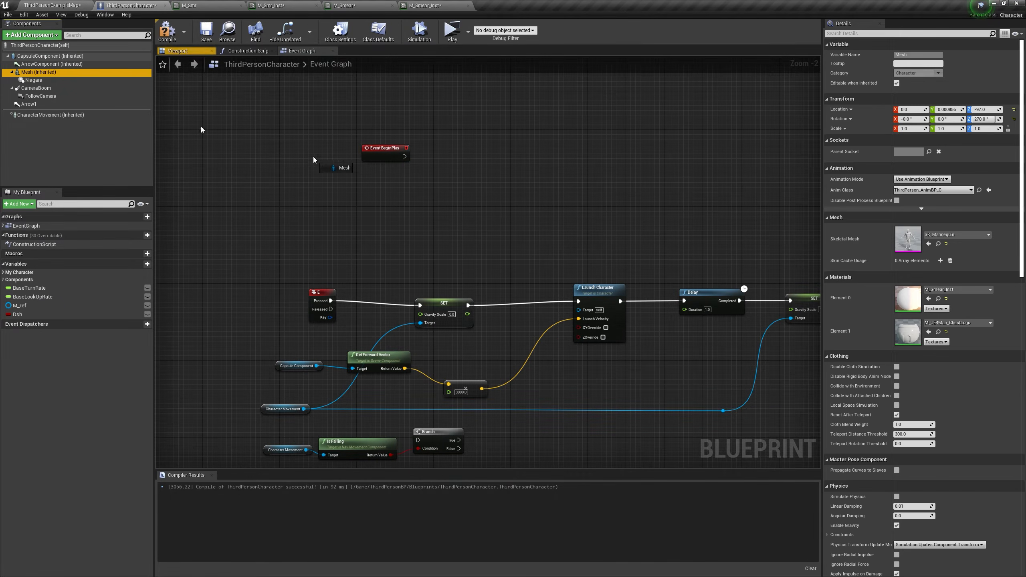
{"action": "left_click_drag", "start_coordinate": [327, 184], "coordinate": [406, 185]}
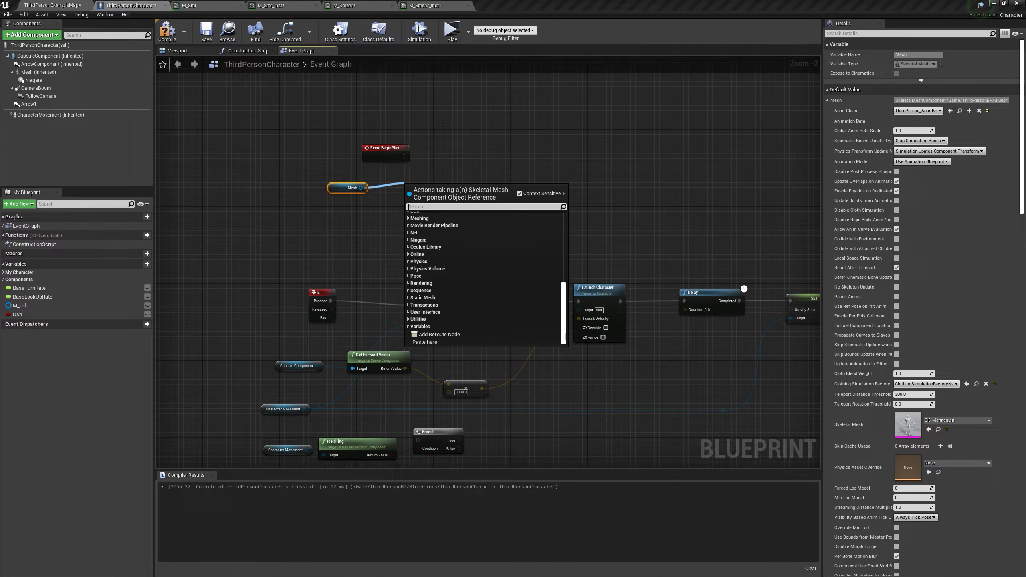
{"action": "type", "text": "create"}
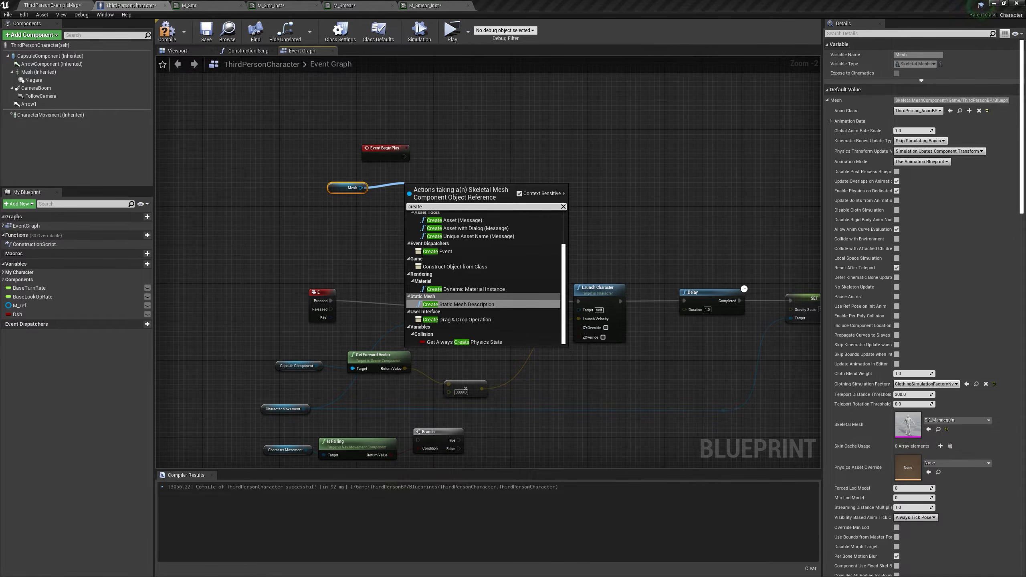
{"action": "type", "text": " dyan"}
{"action": "key", "text": "BackSpace"}
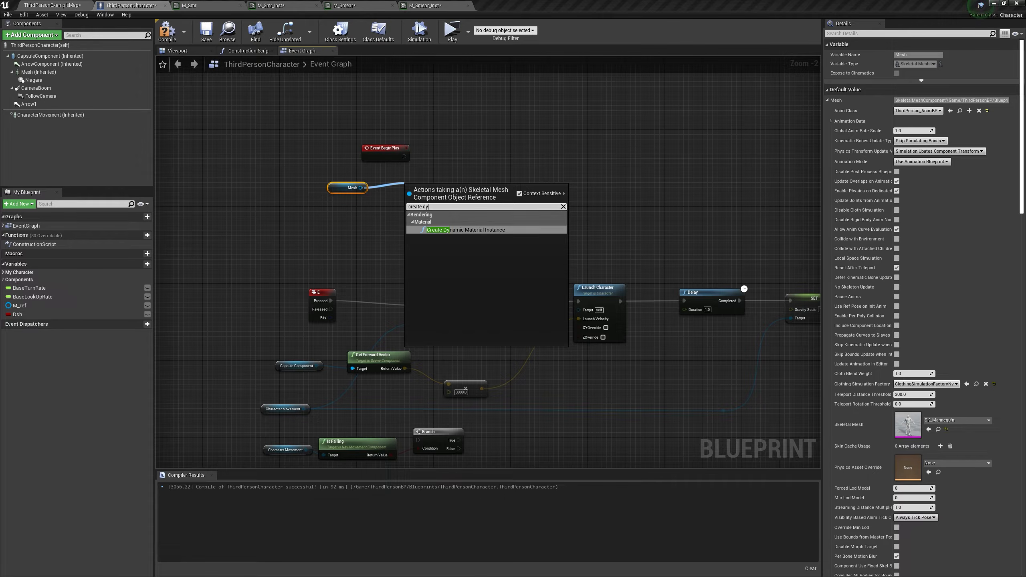
{"action": "key", "text": "Return"}
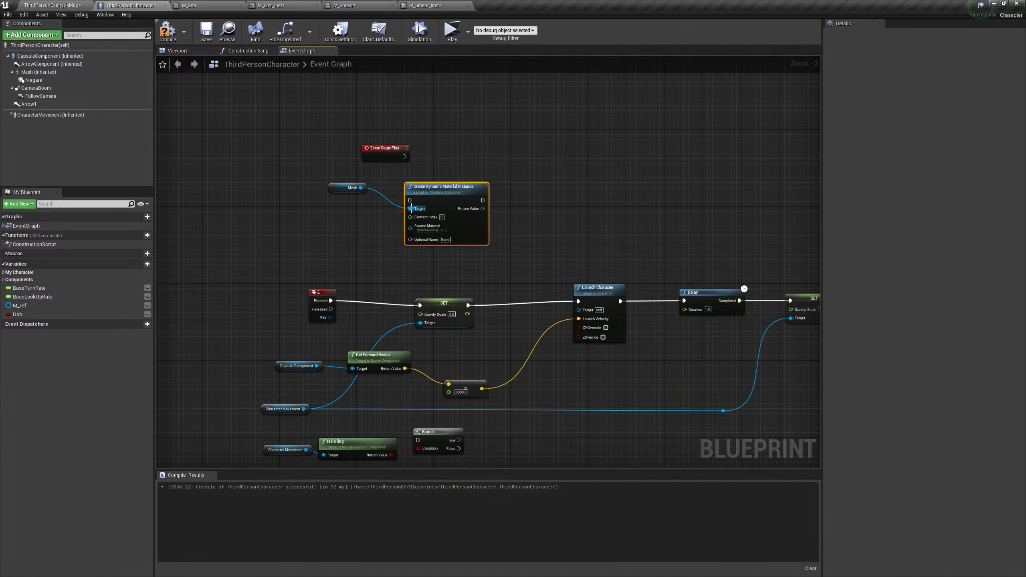
Step: Position Create Dynamic Material Instance beside Event BeginPlay and connect their execution pins
{"action": "left_click_drag", "start_coordinate": [428, 191], "coordinate": [463, 148]}
{"action": "left_click_drag", "start_coordinate": [387, 153], "coordinate": [444, 156]}
{"action": "scroll", "coordinate": [450, 156], "scroll_direction": "up", "scroll_amount": 2}
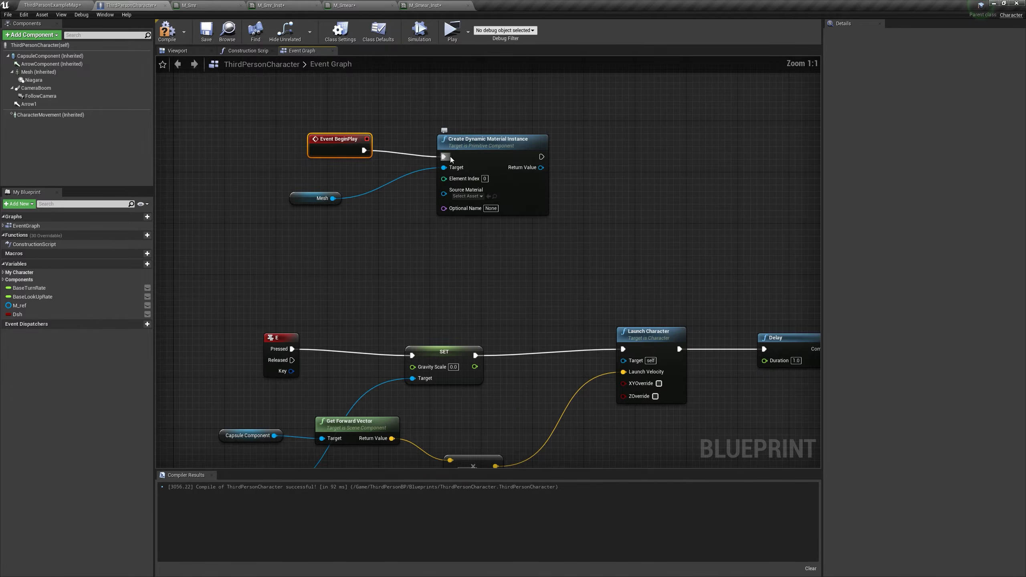
Step: Promote the dynamic material instance's Return Value to a variable named M_Refference and align its SET node
{"action": "right_click_drag", "start_coordinate": [543, 173], "coordinate": [477, 183]}
{"action": "left_click_drag", "start_coordinate": [480, 180], "coordinate": [551, 159]}
{"action": "left_click", "coordinate": [577, 204]}
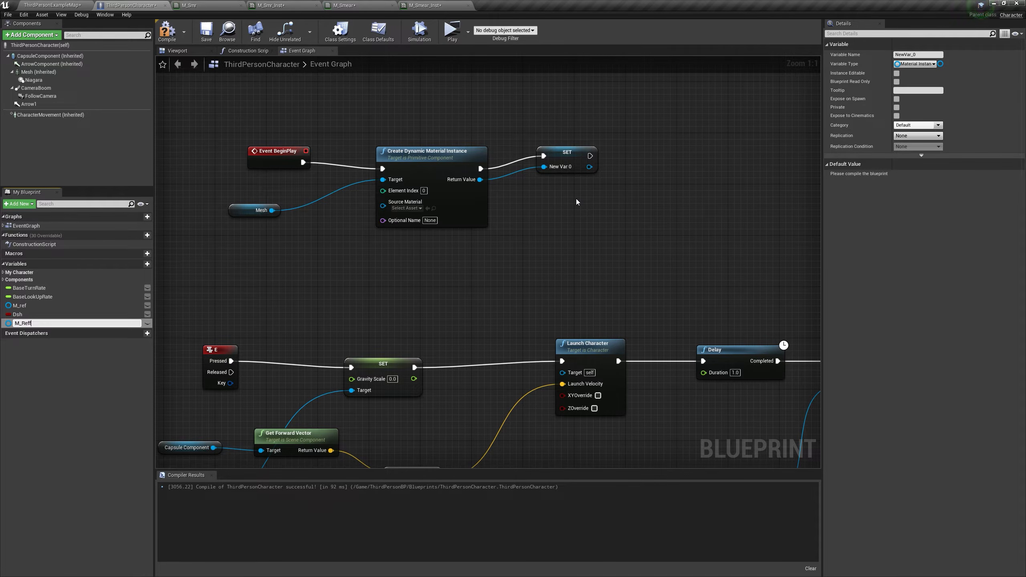
{"action": "type", "text": "ence"}
{"action": "key", "text": "Return"}
{"action": "scroll", "coordinate": [520, 223], "scroll_direction": "down", "scroll_amount": 1}
{"action": "left_click_drag", "start_coordinate": [558, 162], "coordinate": [547, 168]}
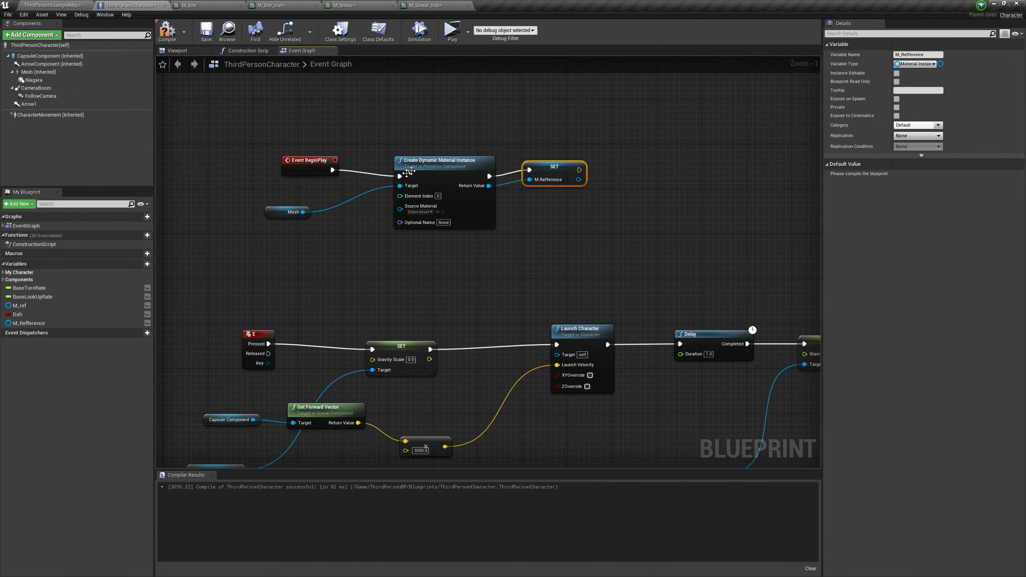
{"action": "scroll", "coordinate": [482, 243], "scroll_direction": "down", "scroll_amount": 2}
{"action": "left_click", "coordinate": [606, 129]}
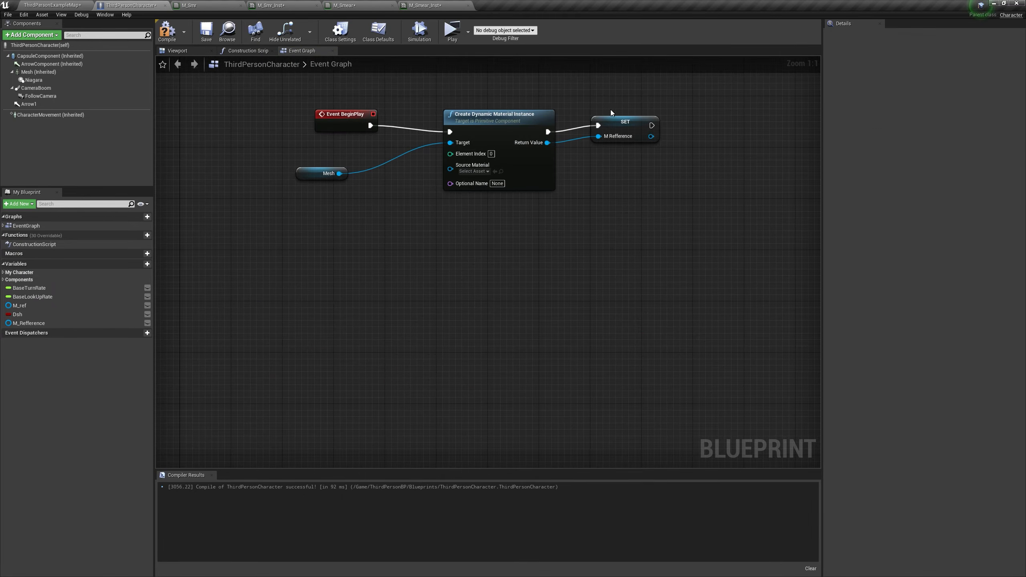
Step: Check the M_Smear material's parameters and add an Event Tick node below the BeginPlay logic in the ThirdPersonCharacter blueprint
{"action": "left_click", "coordinate": [350, 5]}
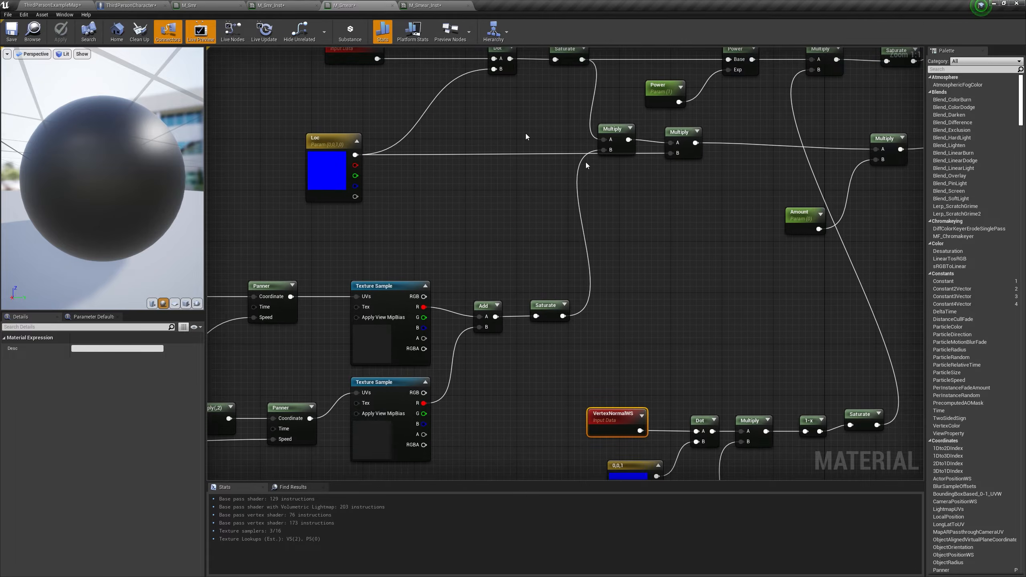
{"action": "right_click_drag", "start_coordinate": [585, 309], "coordinate": [694, 234]}
{"action": "left_click", "coordinate": [129, 5]}
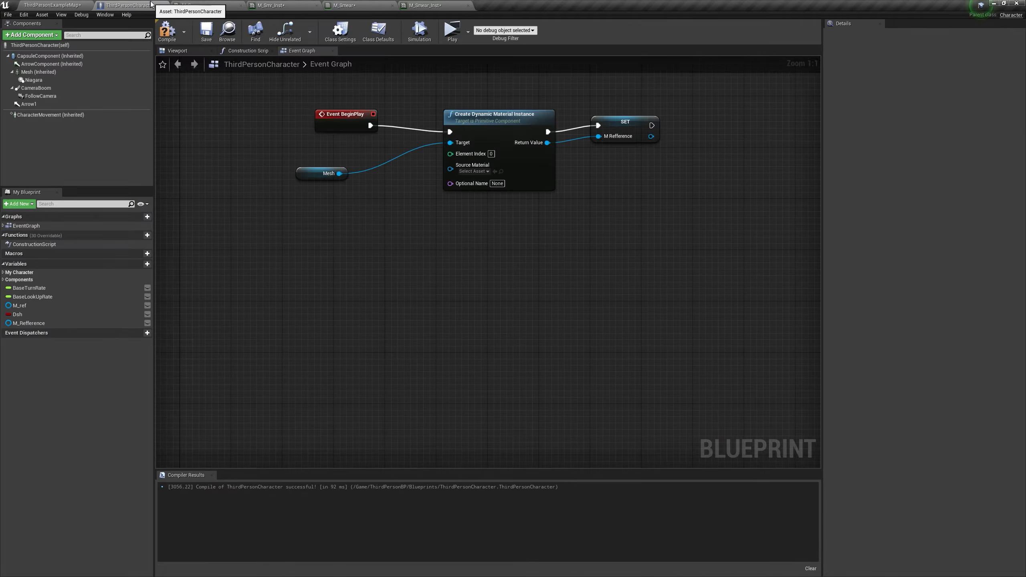
{"action": "right_click", "coordinate": [356, 314]}
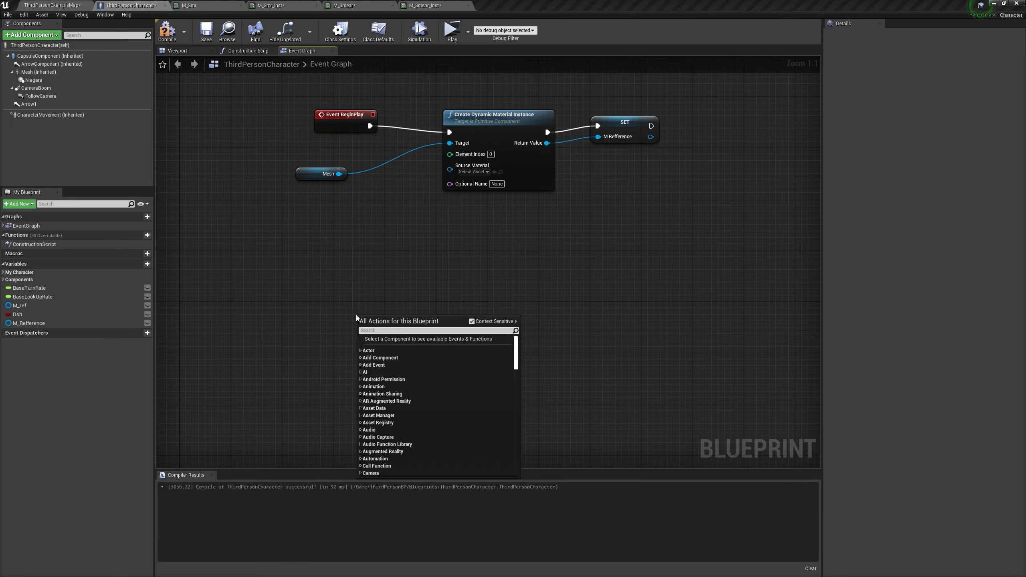
{"action": "type", "text": "tick"}
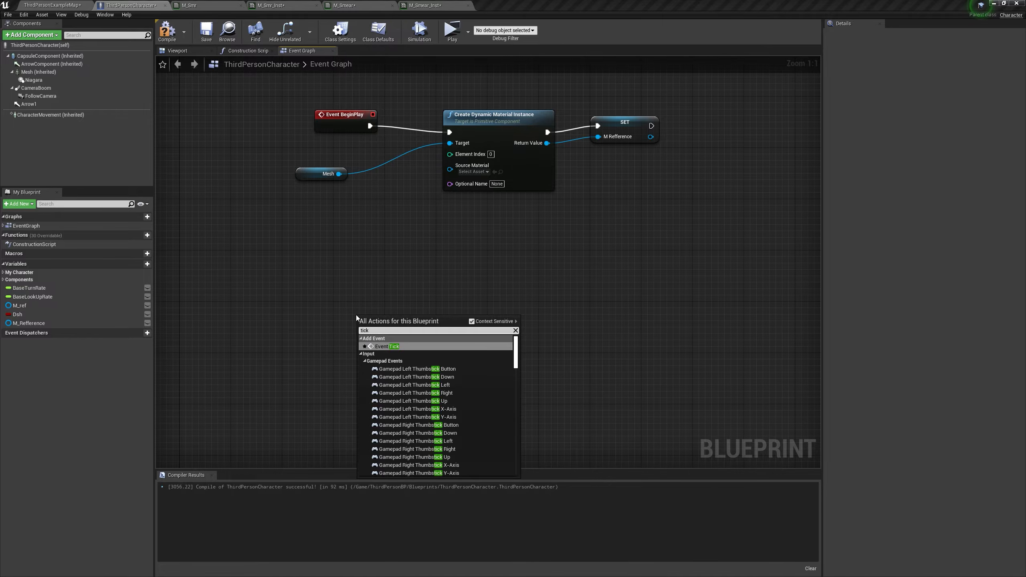
{"action": "key", "text": "Return"}
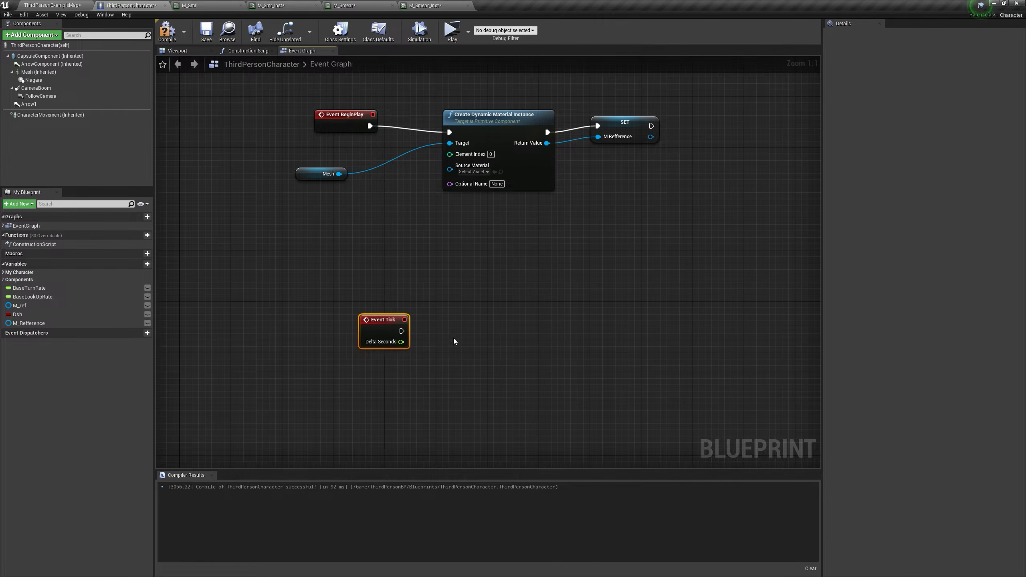
Step: Add a Branch after Event Tick and promote its Condition to a boolean variable named Dash?, placing its node below Event Tick
{"action": "left_click", "coordinate": [446, 322]}
{"action": "left_click_drag", "start_coordinate": [453, 351], "coordinate": [410, 383]}
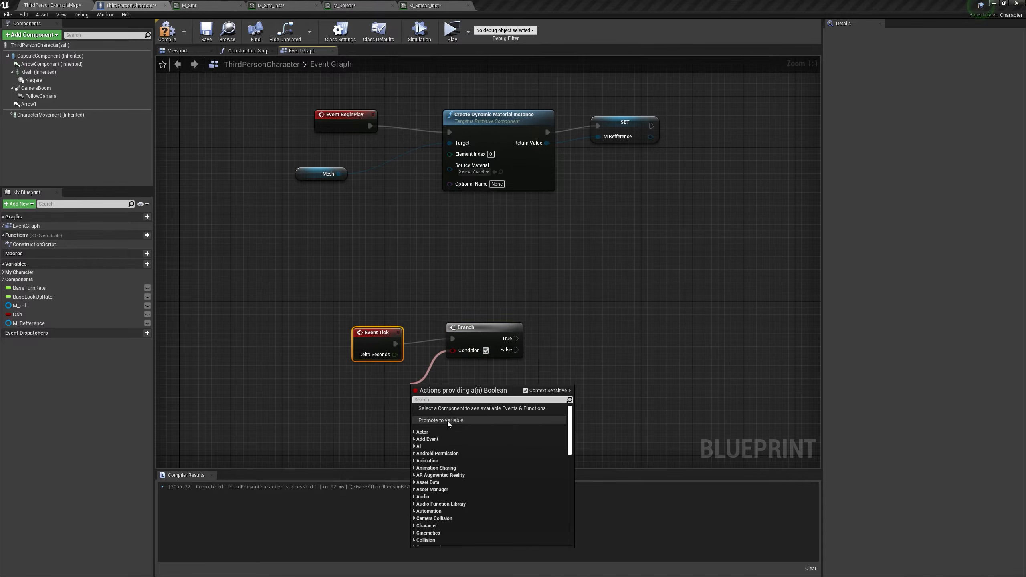
{"action": "left_click", "coordinate": [440, 420]}
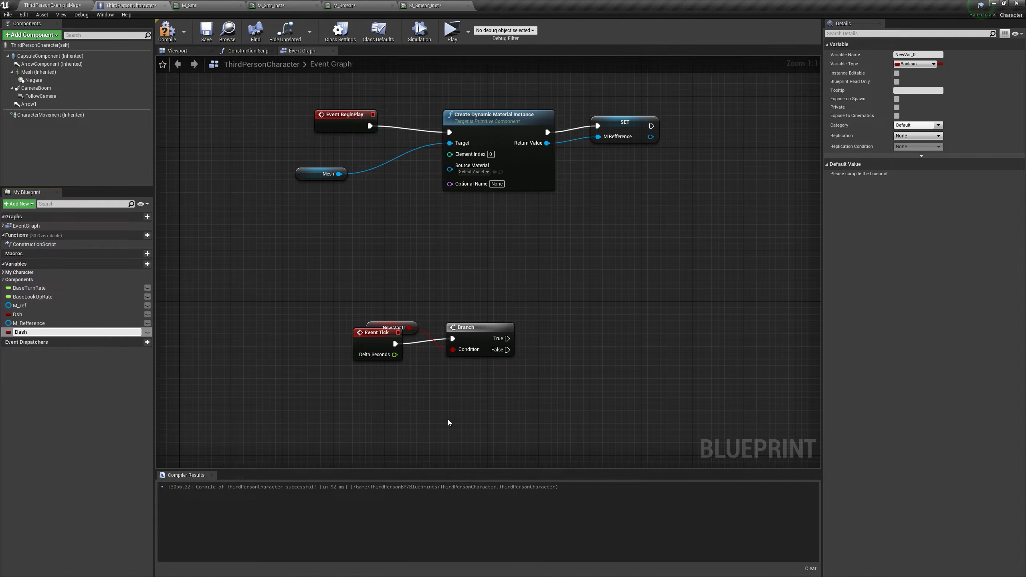
{"action": "type", "text": "Dash?"}
{"action": "key", "text": "Return"}
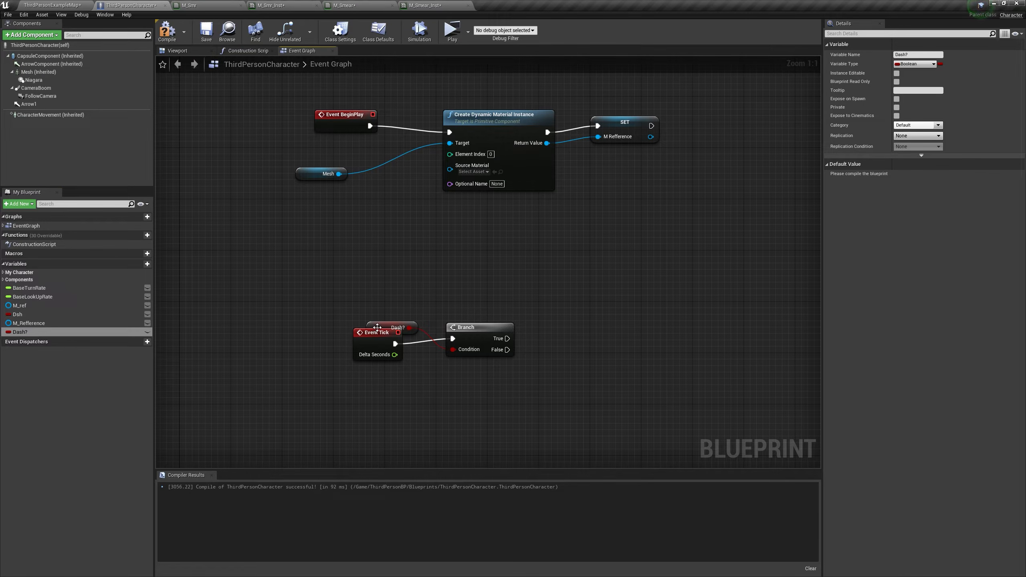
{"action": "left_click_drag", "start_coordinate": [377, 327], "coordinate": [361, 396]}
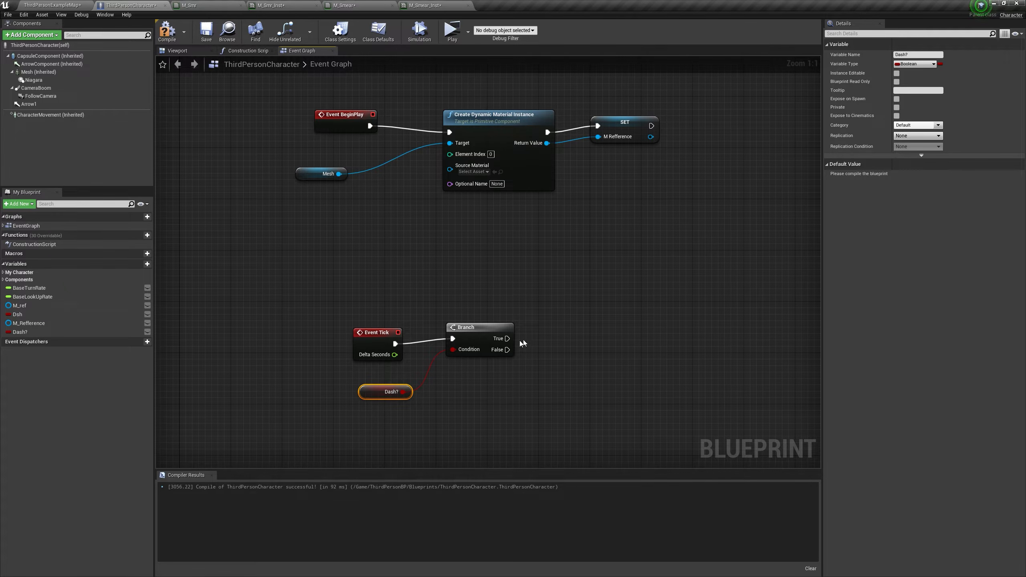
Step: Place a getter for the M_Refference variable below the Branch node
{"action": "right_click_drag", "start_coordinate": [597, 321], "coordinate": [573, 267]}
{"action": "left_click_drag", "start_coordinate": [28, 324], "coordinate": [473, 337]}
{"action": "left_click", "coordinate": [475, 337]}
{"action": "right_click_drag", "start_coordinate": [474, 337], "coordinate": [462, 314]}
Step: Add a Get Forward Vector node fed by a Capsule Component reference and position it below the M_Refference getter
{"action": "left_click_drag", "start_coordinate": [27, 59], "coordinate": [540, 367]}
{"action": "type", "text": "get forward"}
{"action": "key", "text": "Return"}
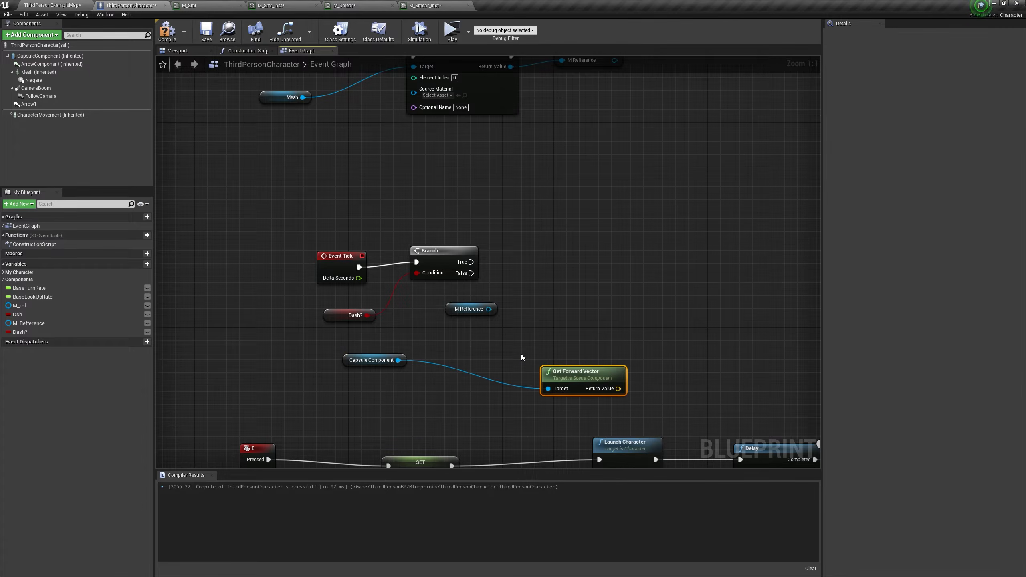
{"action": "left_click_drag", "start_coordinate": [570, 382], "coordinate": [480, 351]}
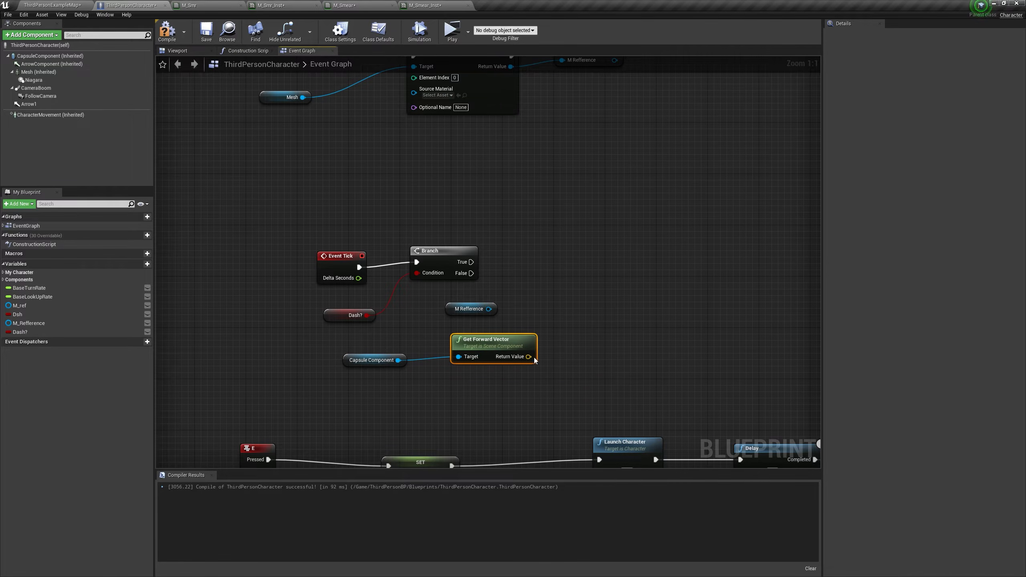
Step: Check the Loc parameter in M_Smear, then multiply the forward vector by a float of -1.0 in the ThirdPersonCharacter graph
{"action": "left_click", "coordinate": [356, 6]}
{"action": "right_click_drag", "start_coordinate": [385, 176], "coordinate": [354, 312]}
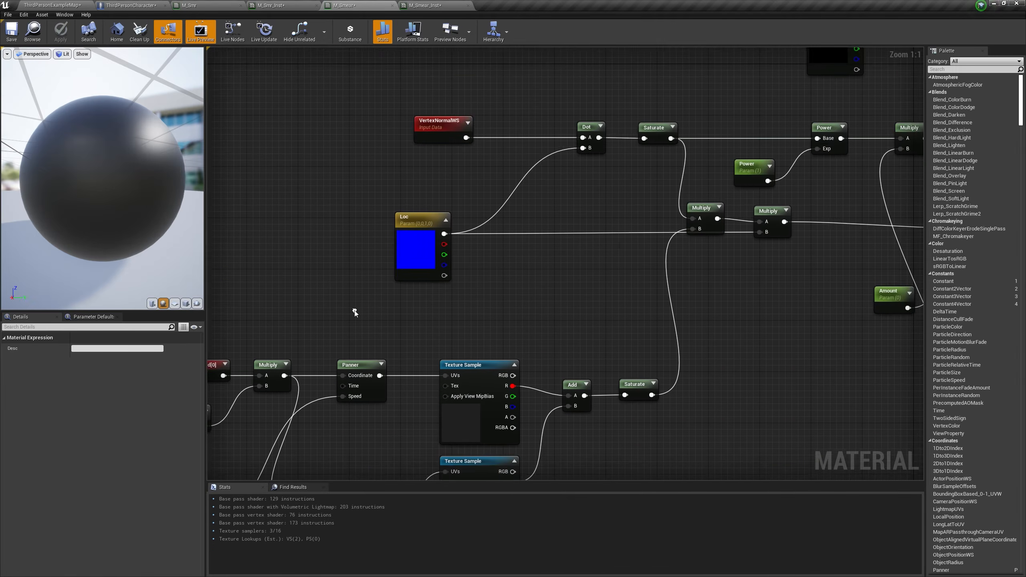
{"action": "left_click", "coordinate": [130, 5]}
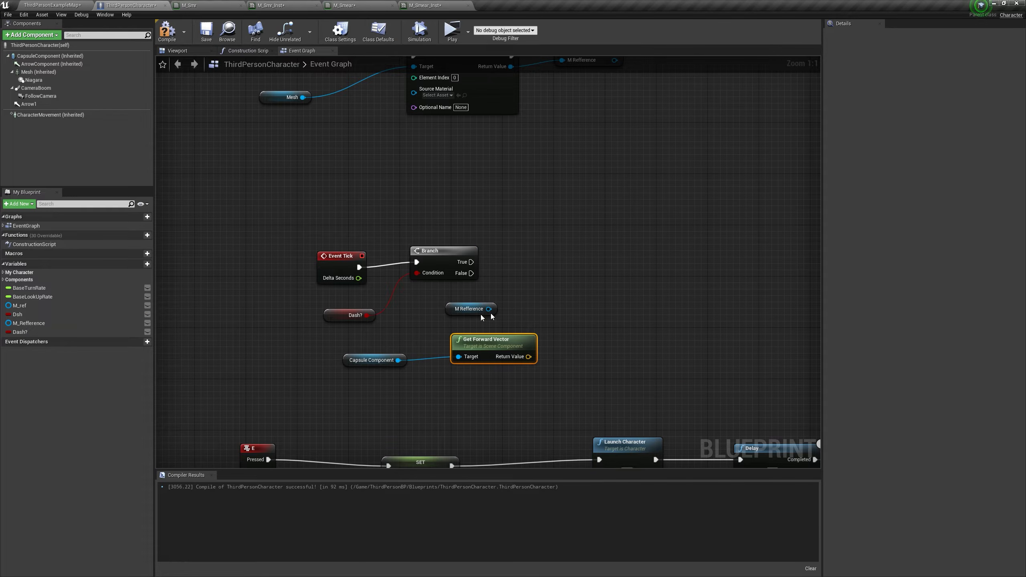
{"action": "left_click_drag", "start_coordinate": [538, 380], "coordinate": [375, 340]}
{"action": "left_click_drag", "start_coordinate": [521, 357], "coordinate": [554, 336]}
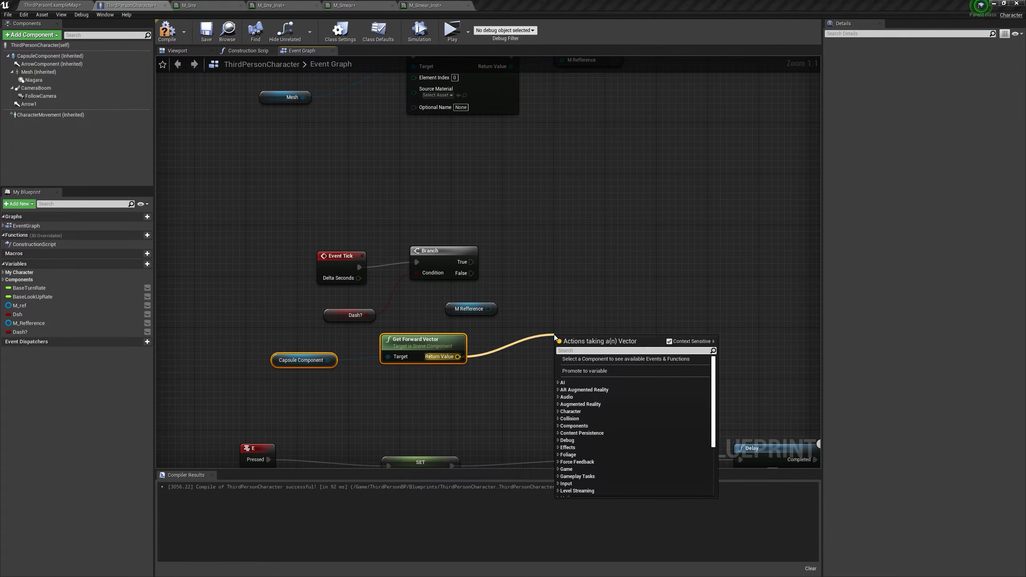
{"action": "type", "text": "*"}
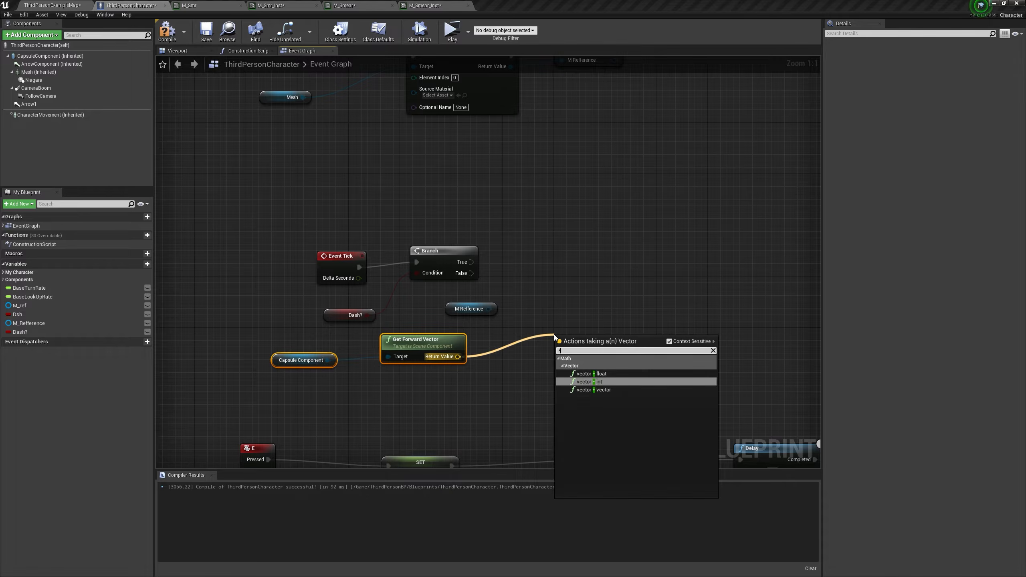
{"action": "left_click", "coordinate": [592, 374]}
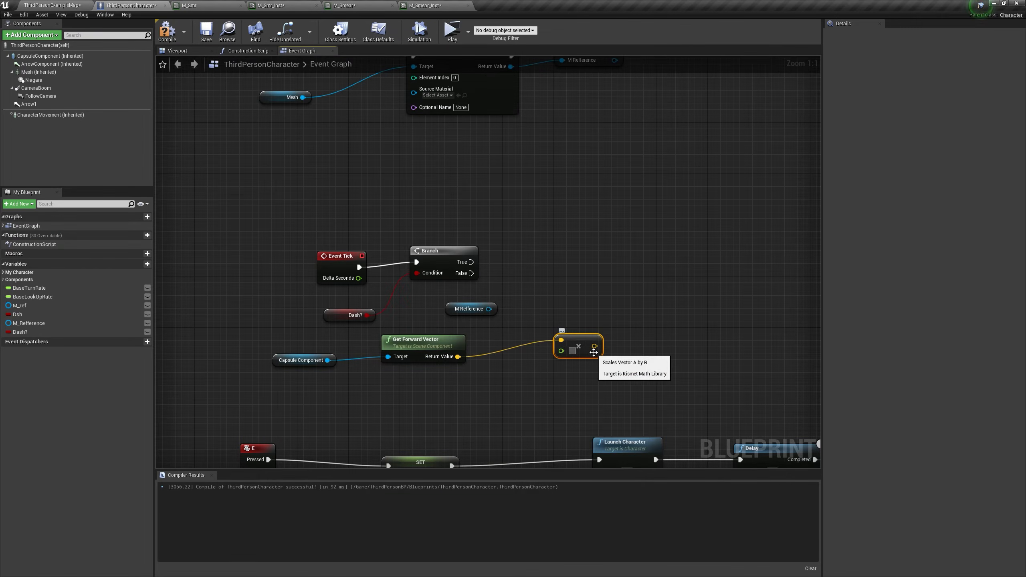
{"action": "left_click_drag", "start_coordinate": [593, 353], "coordinate": [534, 358]}
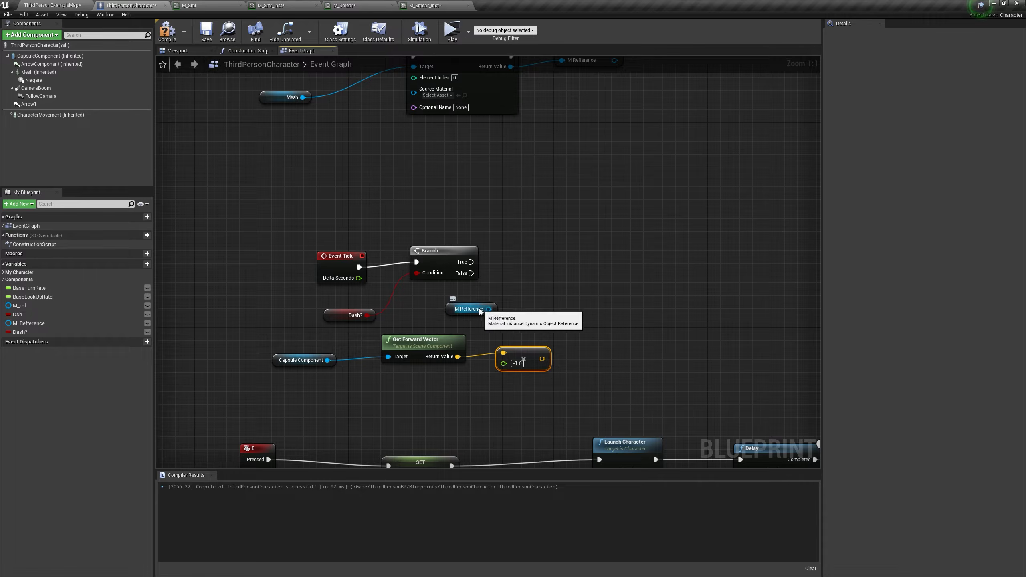
Step: Create a Set Vector Parameter Value node from M_Refference and run it from the Branch's True output
{"action": "left_click_drag", "start_coordinate": [489, 309], "coordinate": [545, 273]}
{"action": "type", "text": "set vect"}
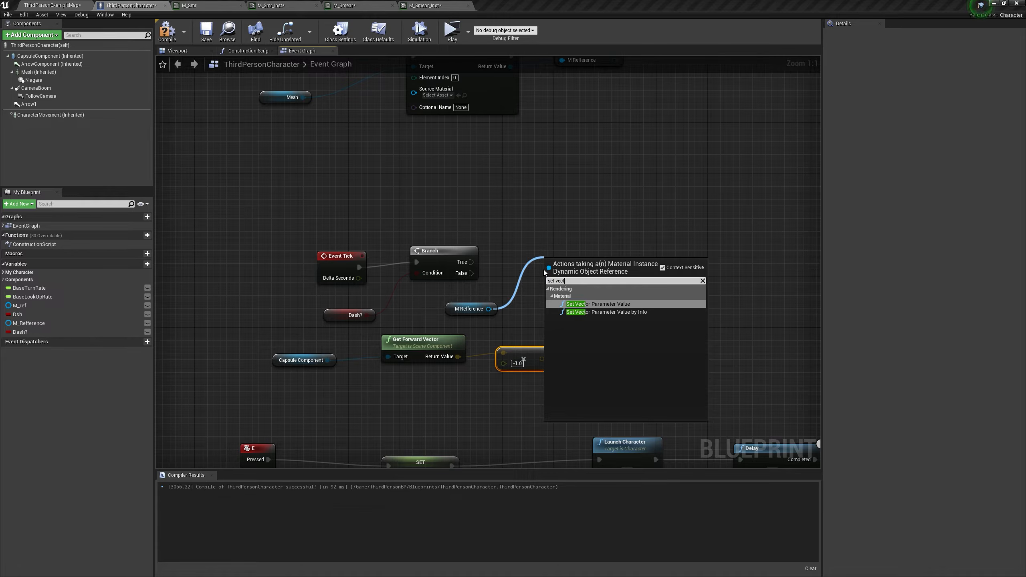
{"action": "key", "text": "Return"}
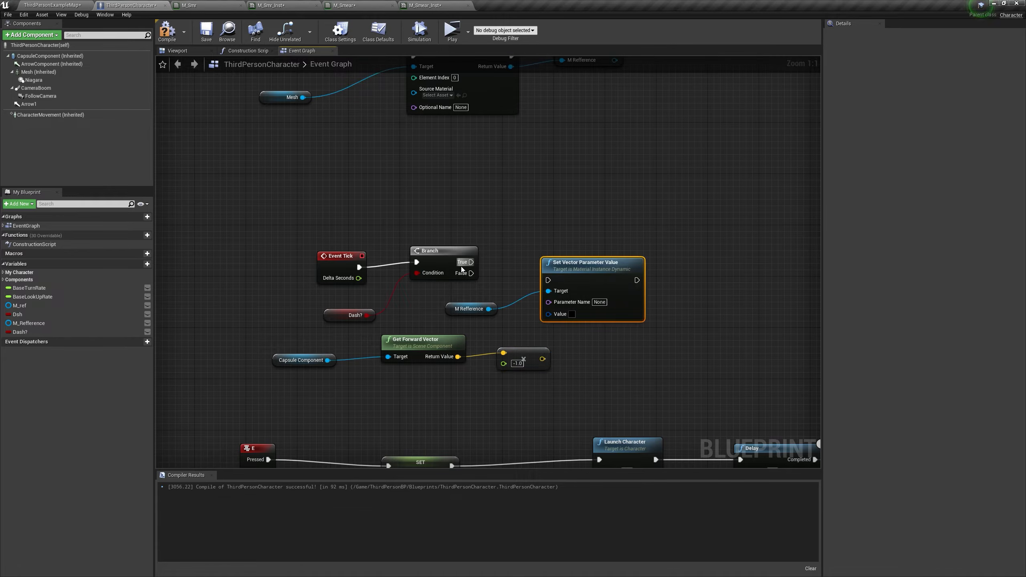
{"action": "left_click_drag", "start_coordinate": [464, 267], "coordinate": [616, 246]}
Step: Set the vector node's Parameter Name to Loc, matching the M_Smear material, and connect the multiplied forward vector to its Value
{"action": "left_click", "coordinate": [620, 283]}
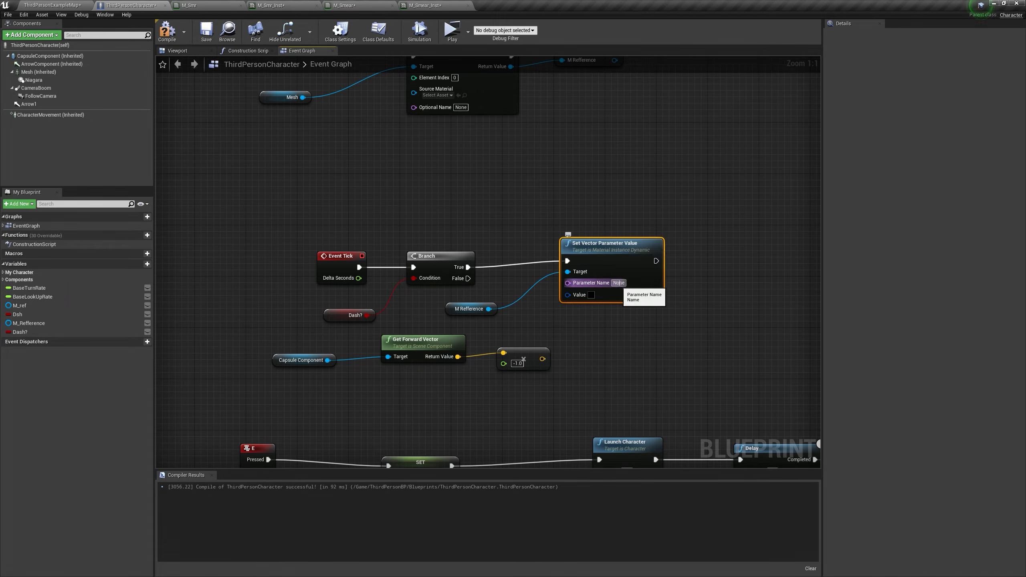
{"action": "type", "text": "he"}
{"action": "key", "text": "BackSpace"}
{"action": "key", "text": "BackSpace"}
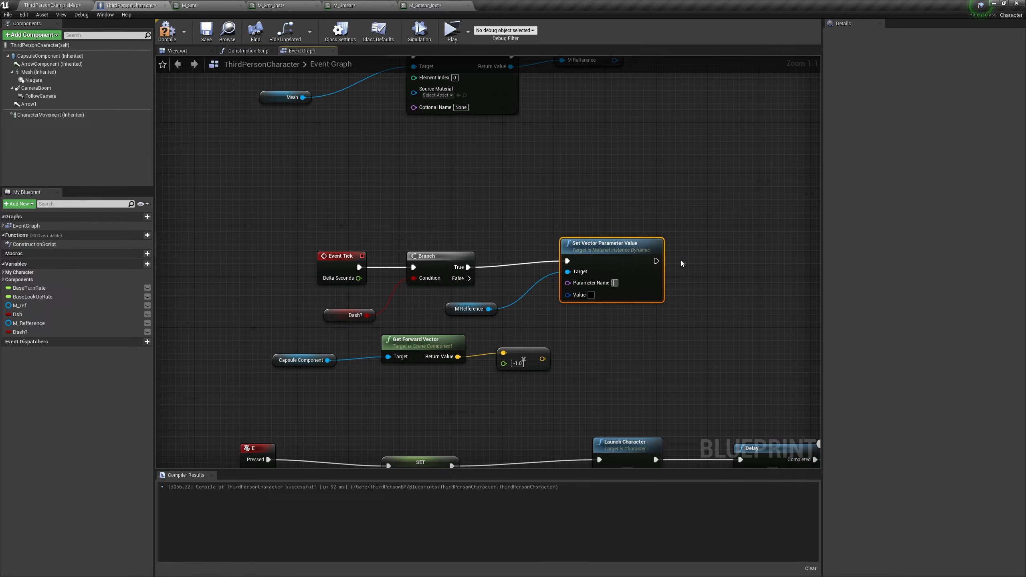
{"action": "type", "text": "Loc"}
{"action": "left_click", "coordinate": [363, 6]}
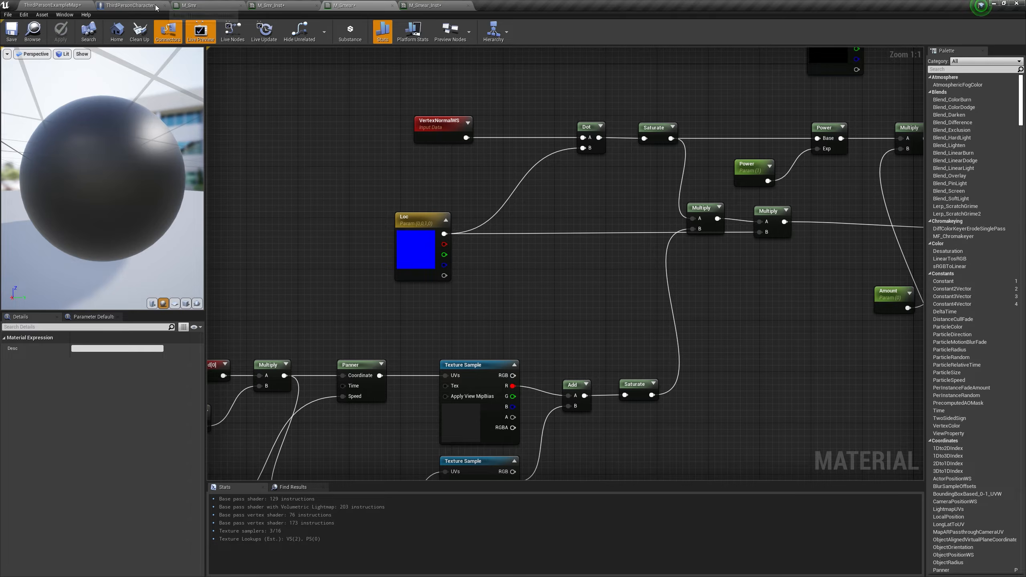
{"action": "left_click", "coordinate": [129, 5]}
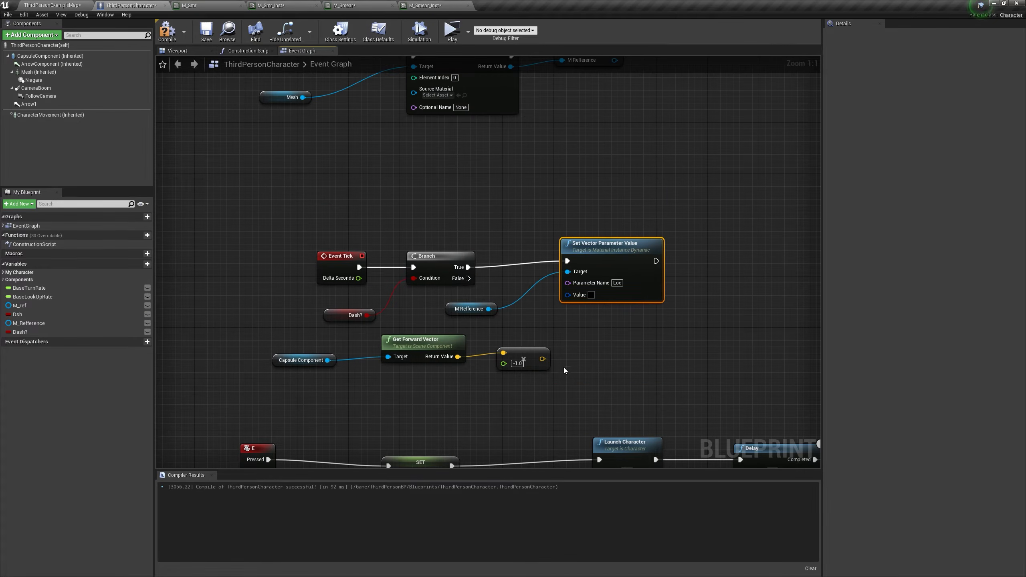
{"action": "right_click_drag", "start_coordinate": [563, 367], "coordinate": [538, 331]}
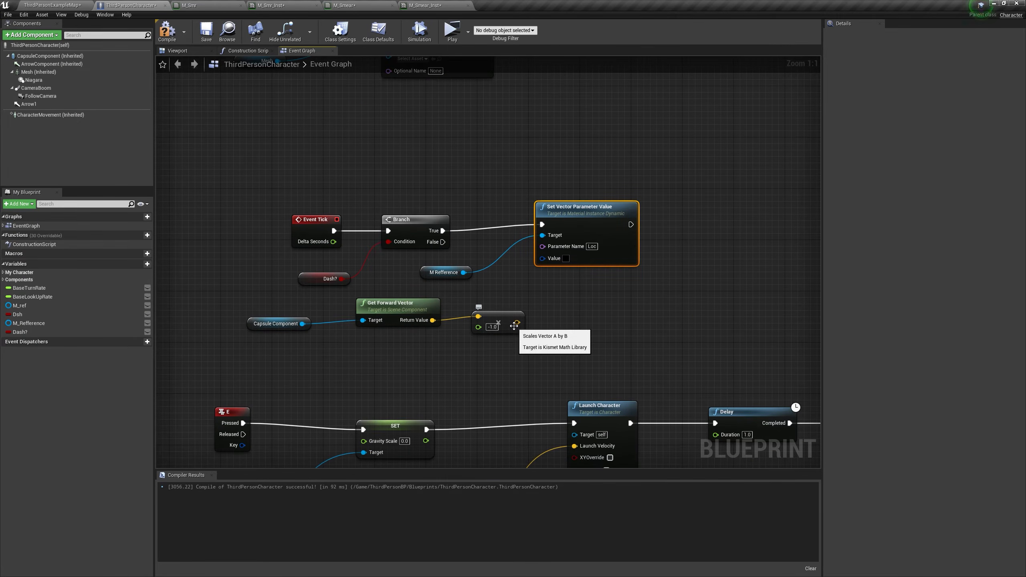
{"action": "left_click_drag", "start_coordinate": [517, 323], "coordinate": [542, 259]}
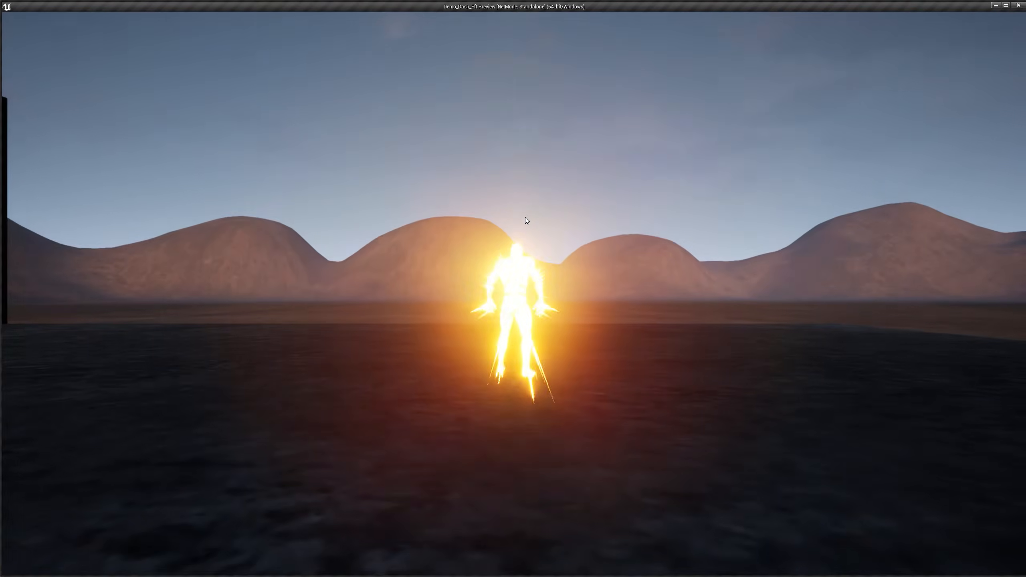
Step: Dash and run in several directions in the game preview to examine how the smear follows the character's facing
{"action": "key", "text": "e"}
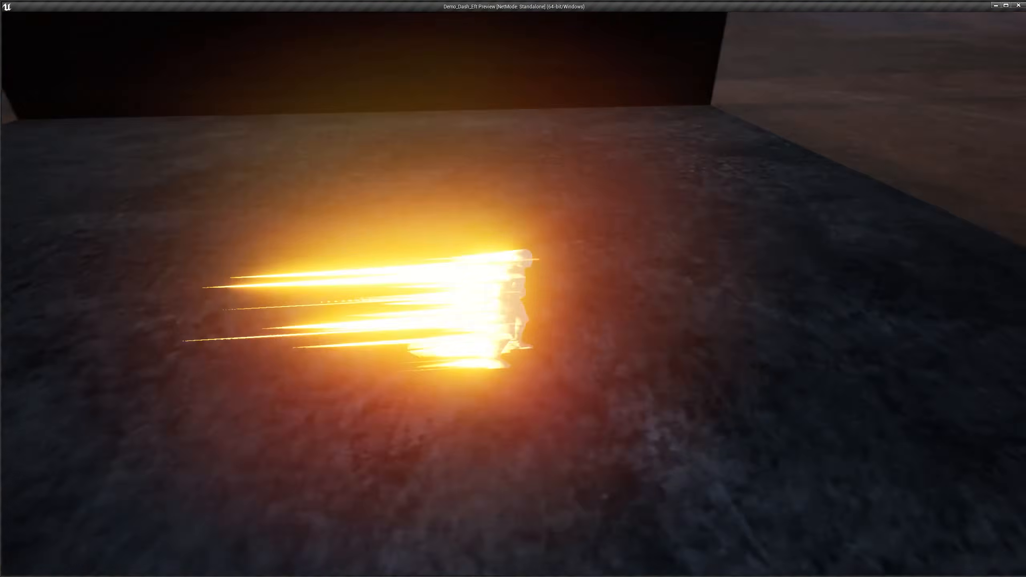
{"action": "key", "text": "a"}
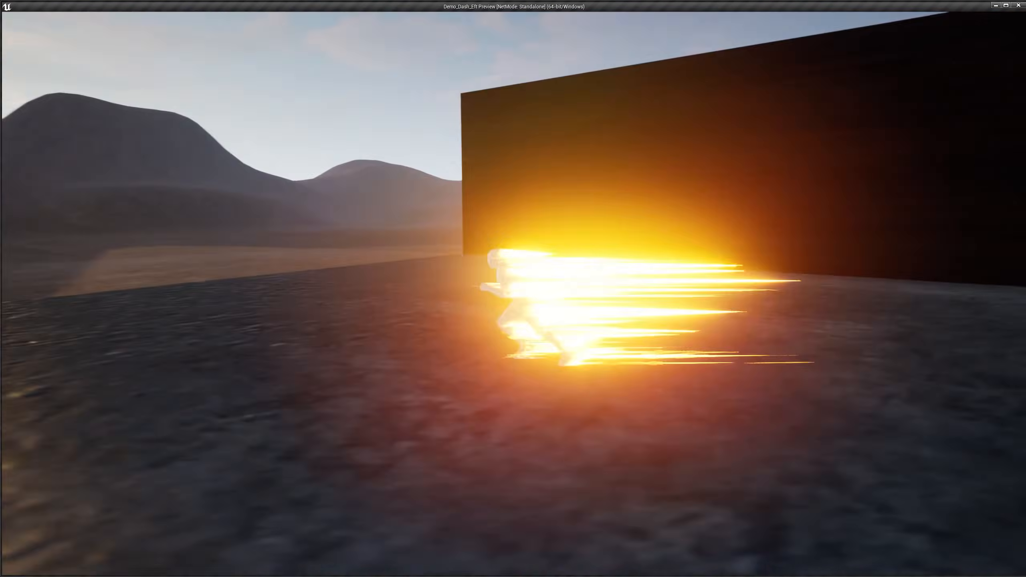
{"action": "key", "text": "w"}
{"action": "key", "text": "w"}
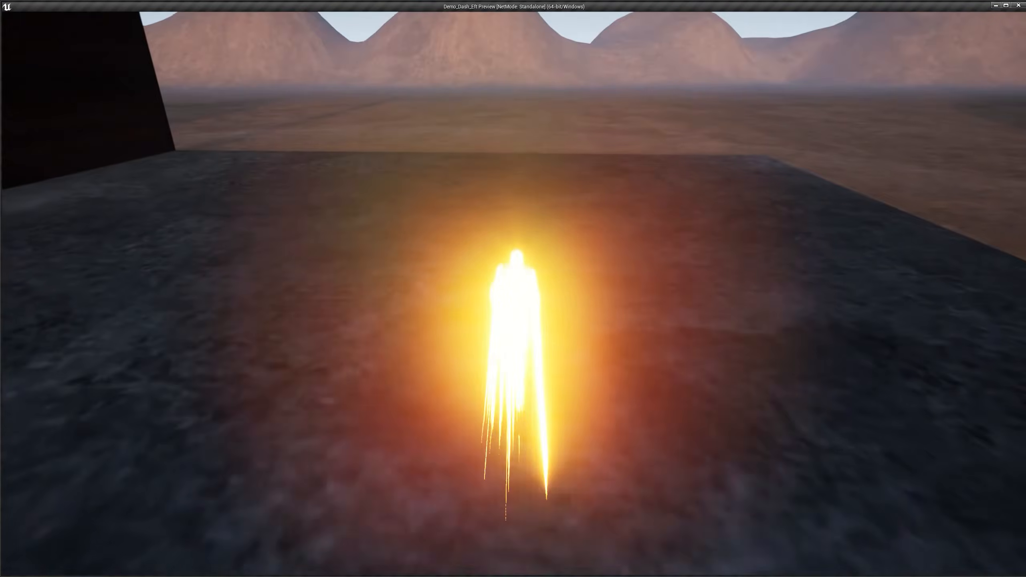
{"action": "key", "text": "w"}
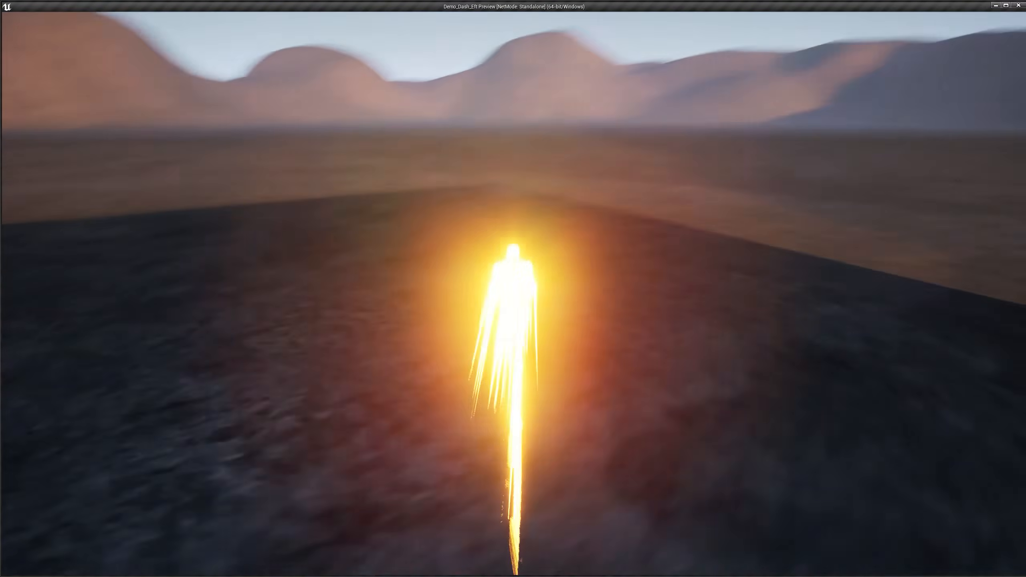
{"action": "key", "text": "d"}
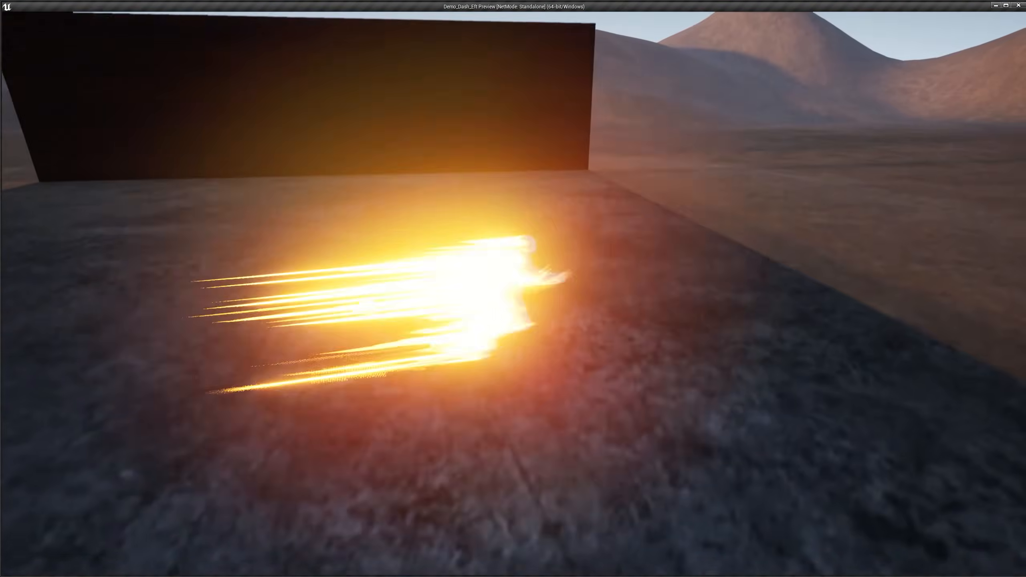
{"action": "key", "text": "w"}
{"action": "key", "text": "w"}
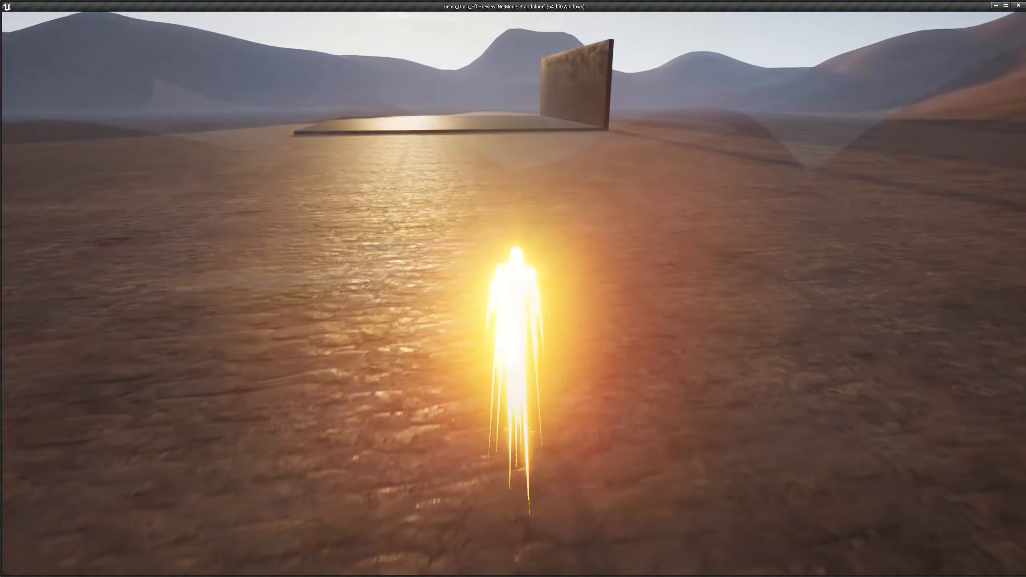
{"action": "key", "text": "a"}
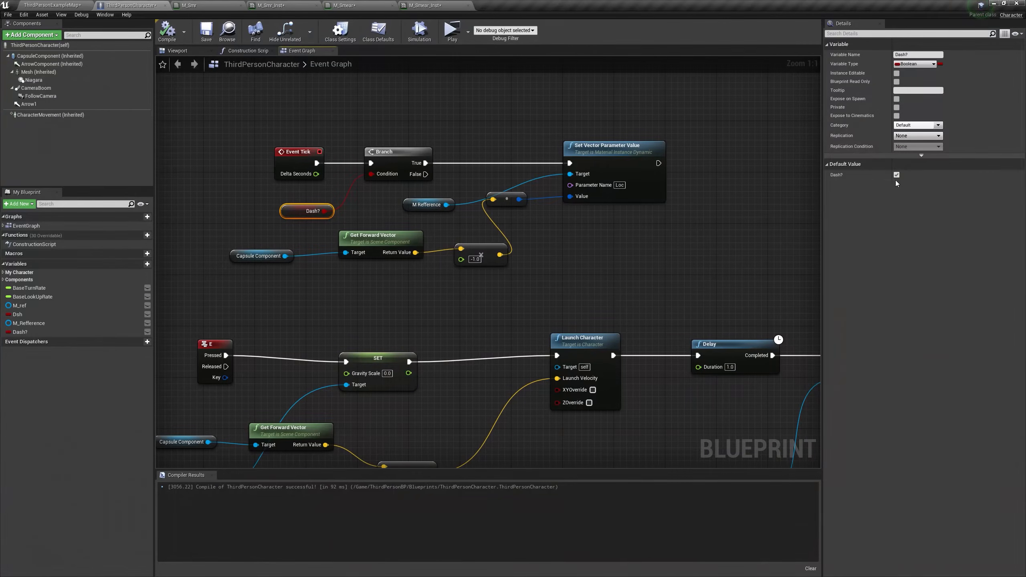
Step: Turn off Dash?'s default value and insert a SET Dash? node with the value true between E Pressed and the Gravity Scale SET
{"action": "left_click", "coordinate": [896, 176]}
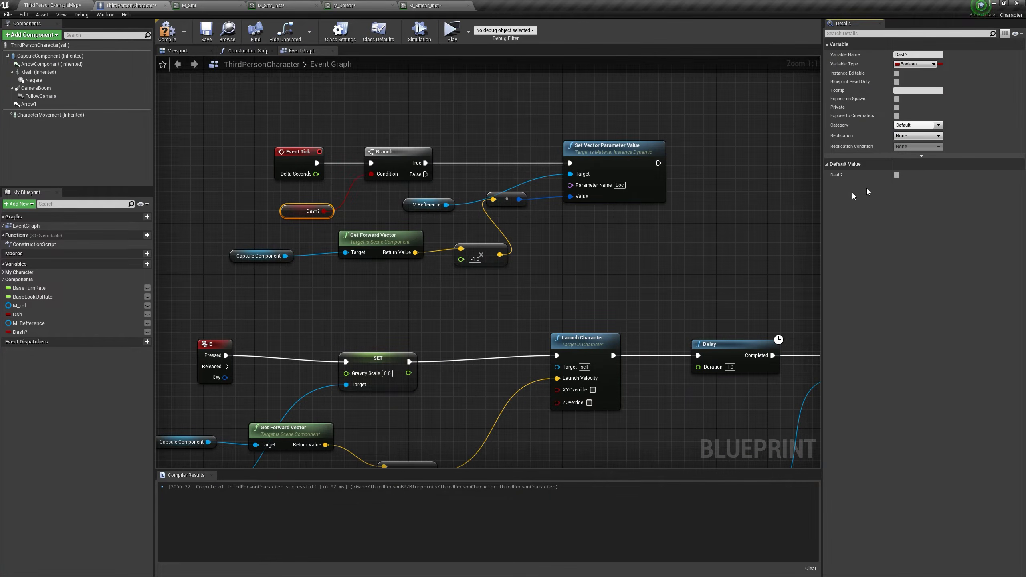
{"action": "right_click_drag", "start_coordinate": [563, 282], "coordinate": [678, 153]}
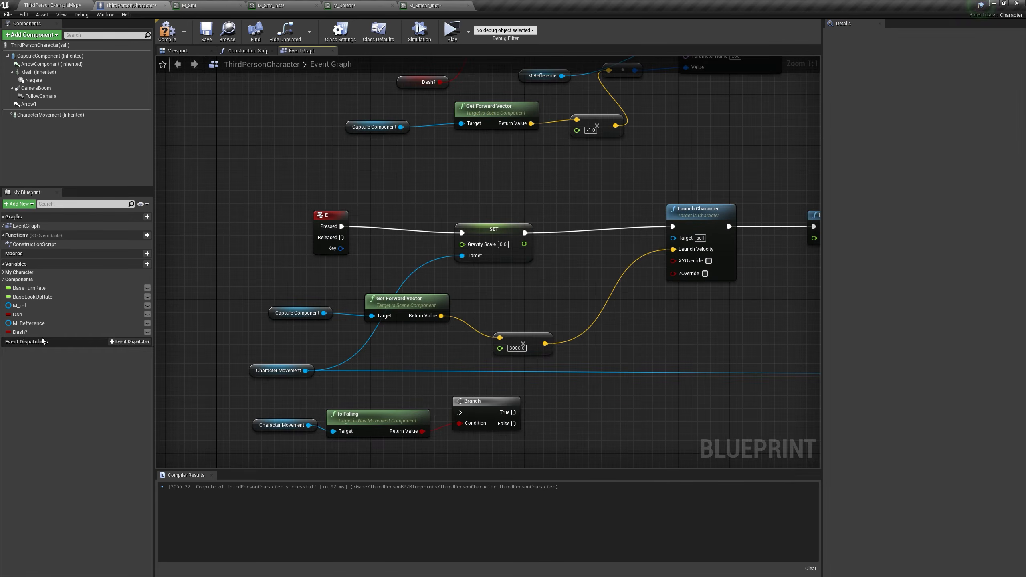
{"action": "left_click_drag", "start_coordinate": [40, 334], "coordinate": [384, 228]}
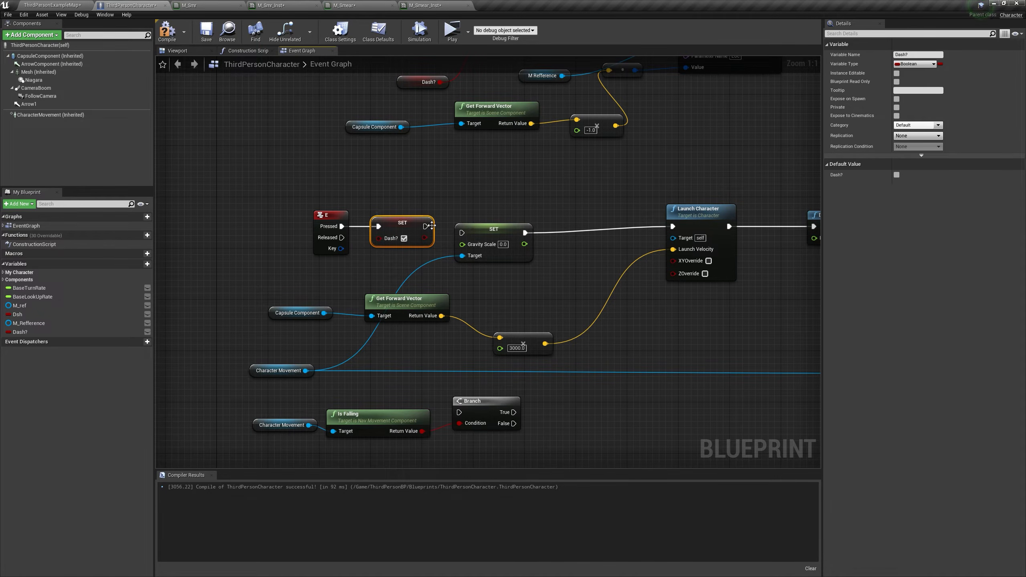
{"action": "left_click_drag", "start_coordinate": [402, 198], "coordinate": [407, 172]}
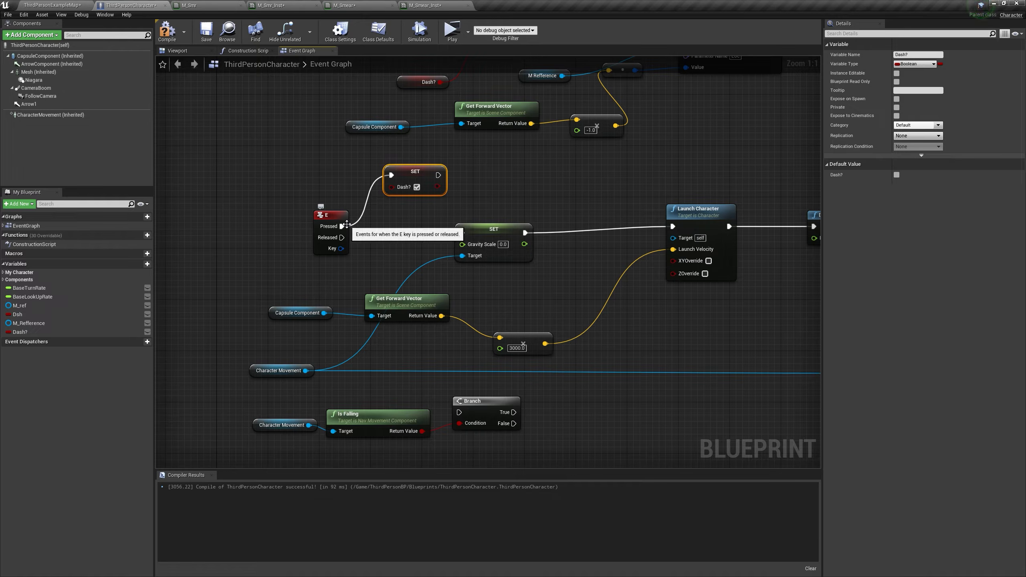
{"action": "left_click_drag", "start_coordinate": [343, 227], "coordinate": [467, 233]}
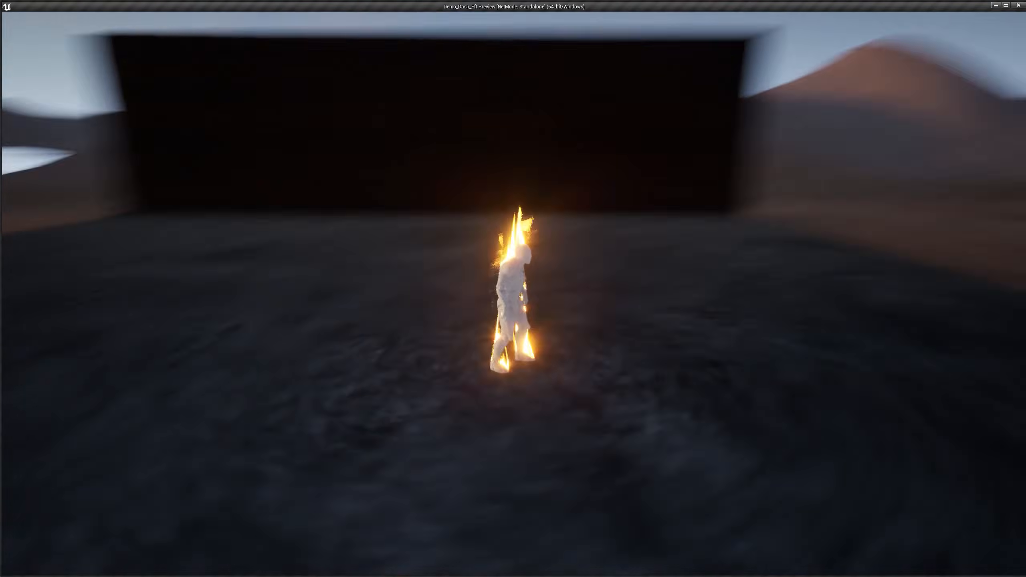
Step: Trigger the dash repeatedly while changing direction in the game preview to examine the smear driven by Dash?
{"action": "key", "text": "e"}
{"action": "key", "text": "s"}
{"action": "key", "text": "e"}
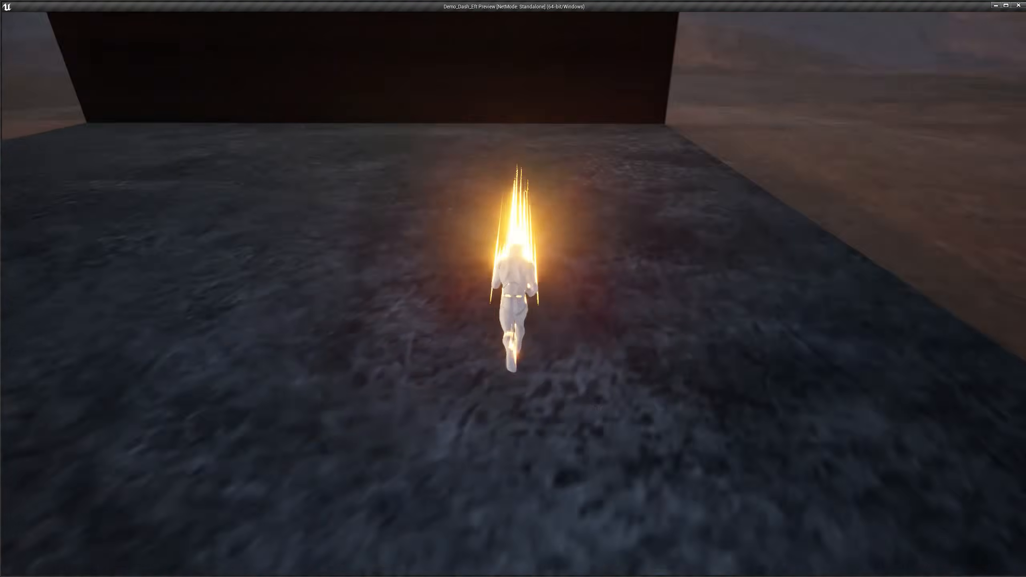
{"action": "key", "text": "a"}
{"action": "key", "text": "e"}
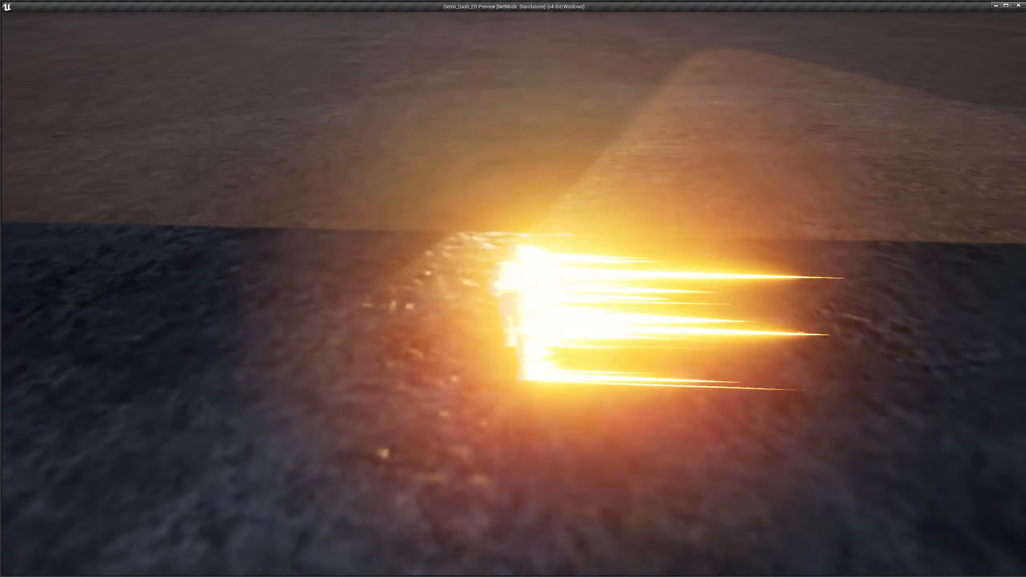
{"action": "key", "text": "w"}
{"action": "key", "text": "e"}
{"action": "key", "text": "d"}
{"action": "key", "text": "e"}
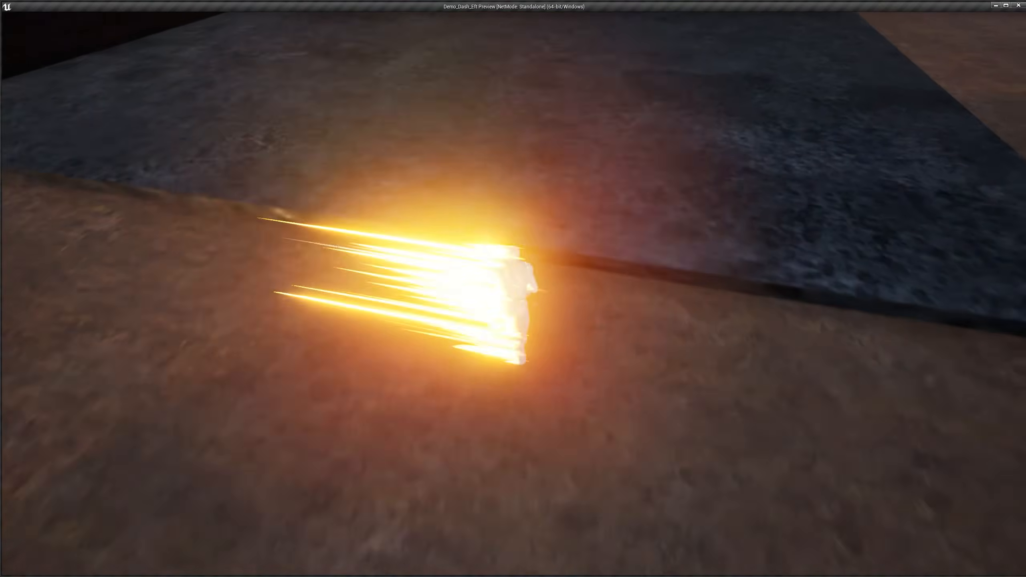
Step: Dash and run in further directions in the game preview to examine how the smear trails behind the character
{"action": "key", "text": "a"}
{"action": "key", "text": "e"}
{"action": "key", "text": "s"}
{"action": "key", "text": "w"}
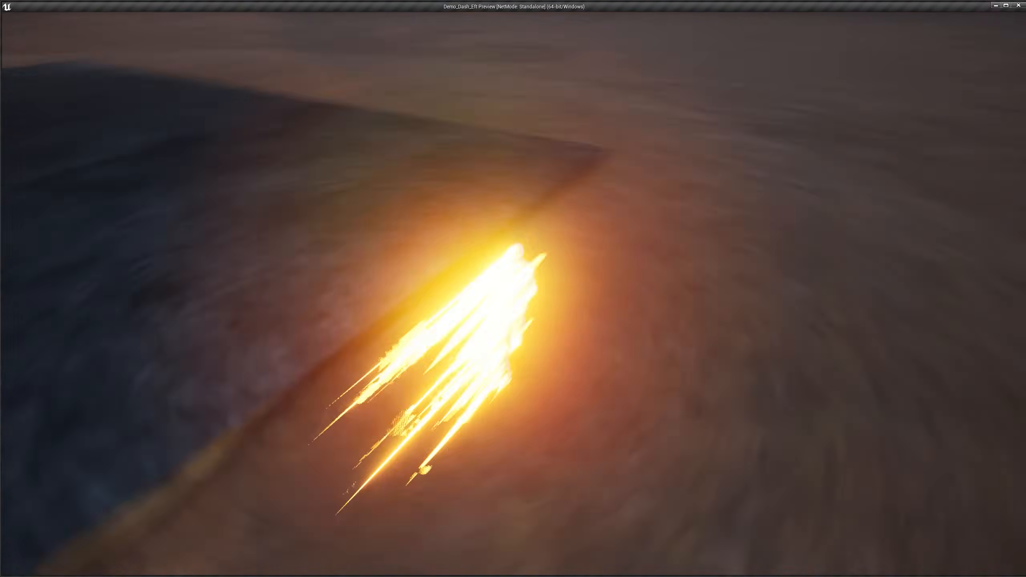
{"action": "key", "text": "d"}
{"action": "key", "text": "a"}
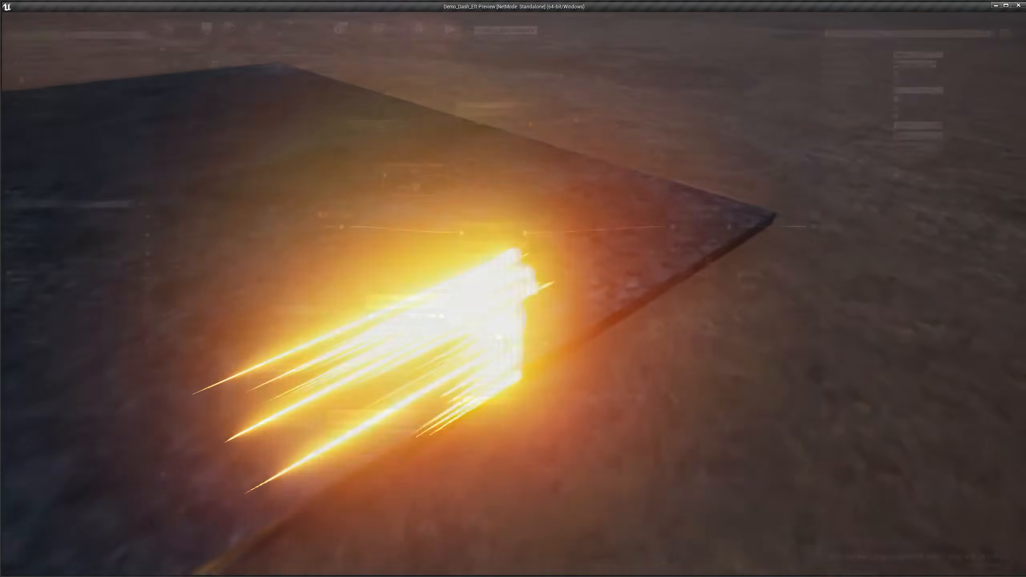
{"action": "key", "text": "Escape"}
{"action": "left_click_drag", "start_coordinate": [341, 226], "coordinate": [462, 233]}
{"action": "left_click", "coordinate": [410, 239]}
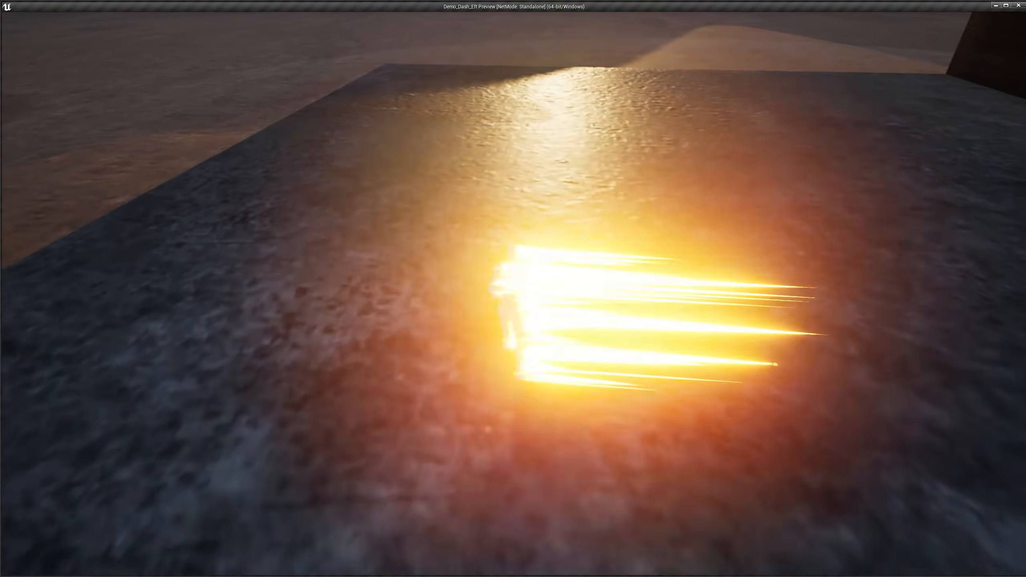
{"action": "key", "text": "w"}
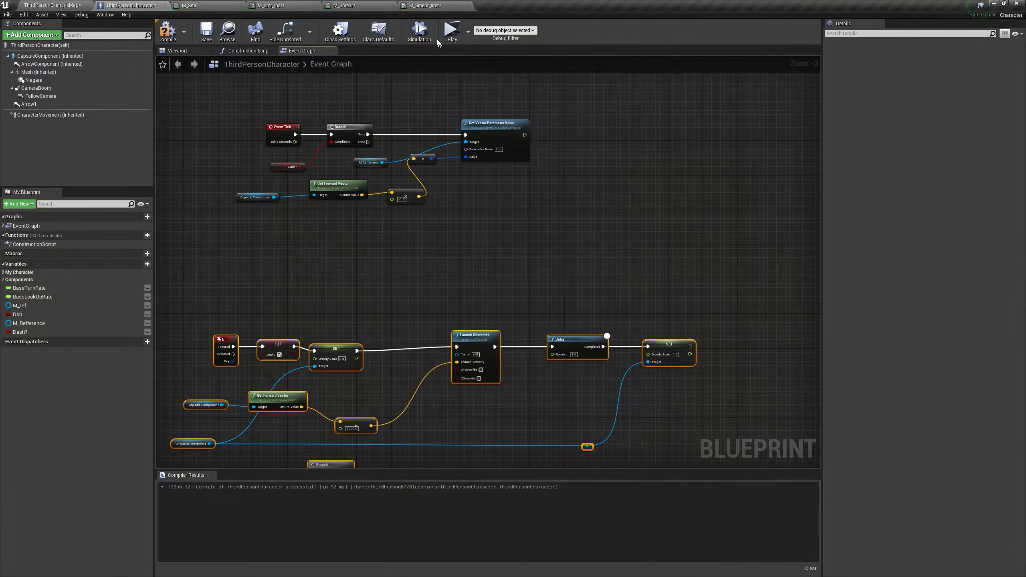
Step: In M_Smear, feed the World Position Offset Multiply's B from a new Lerp, with Amount as Alpha and a new scalar parameter Max as B
{"action": "left_click", "coordinate": [371, 4]}
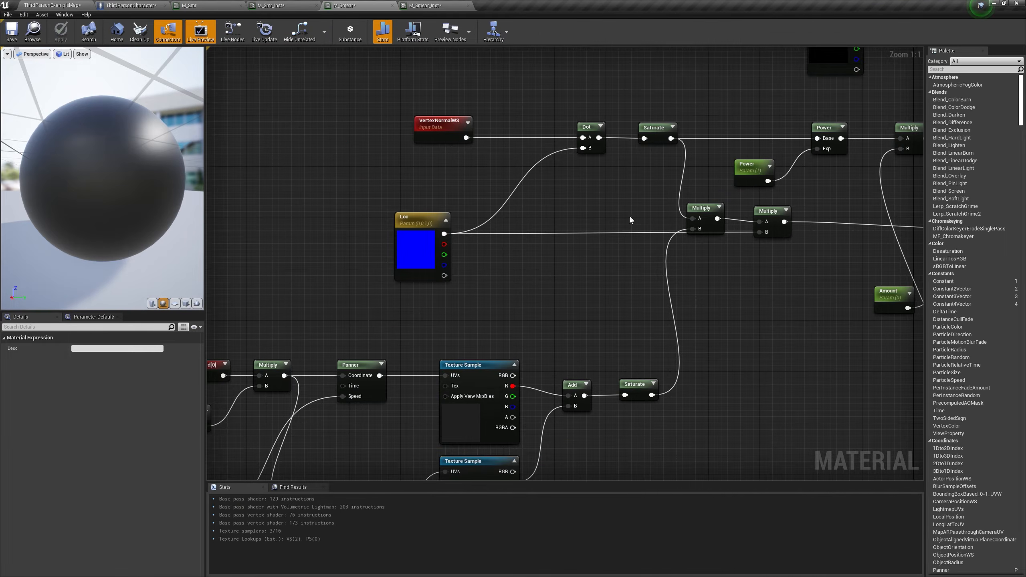
{"action": "scroll", "coordinate": [597, 223], "scroll_direction": "up", "scroll_amount": 3}
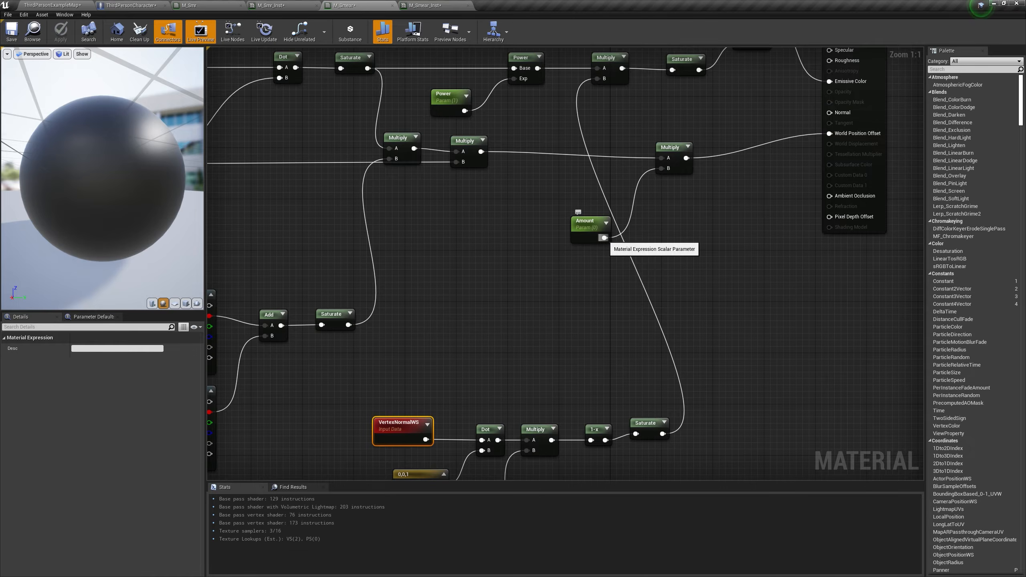
{"action": "left_click", "coordinate": [605, 238], "text": "alt"}
{"action": "left_click_drag", "start_coordinate": [602, 226], "coordinate": [461, 260]}
{"action": "left_click", "coordinate": [582, 193]}
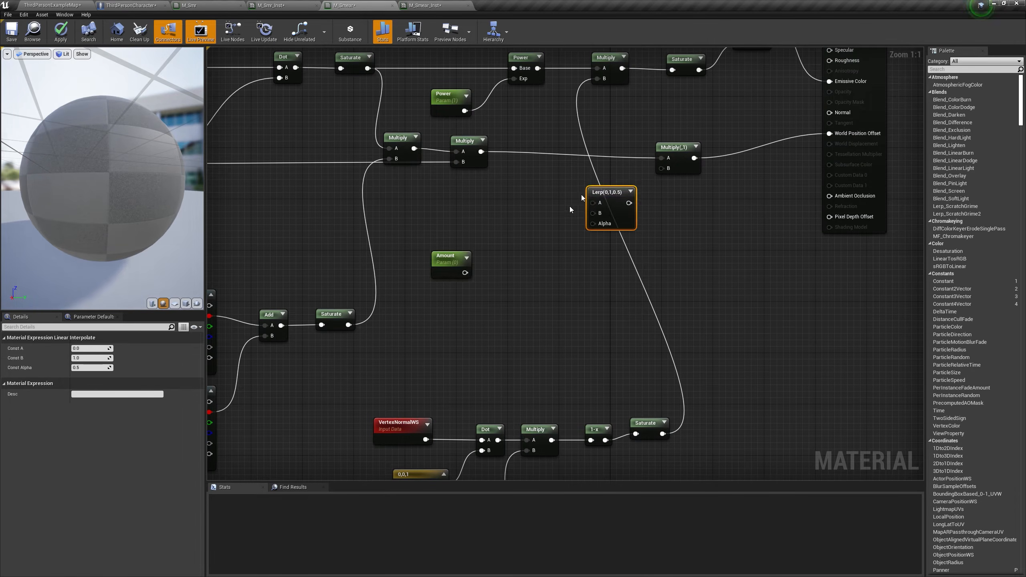
{"action": "left_click_drag", "start_coordinate": [465, 273], "coordinate": [665, 169]}
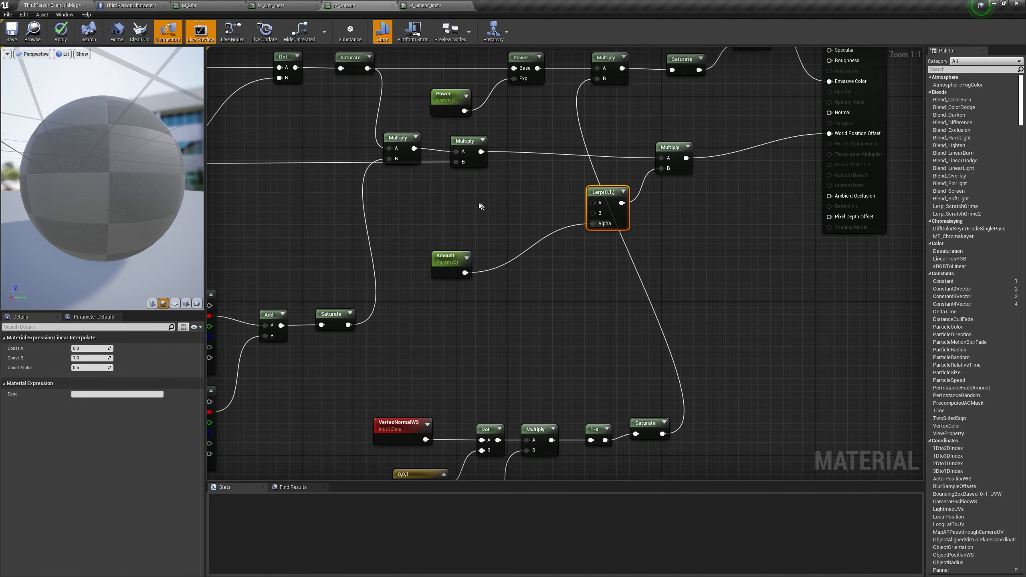
{"action": "left_click", "coordinate": [457, 198]}
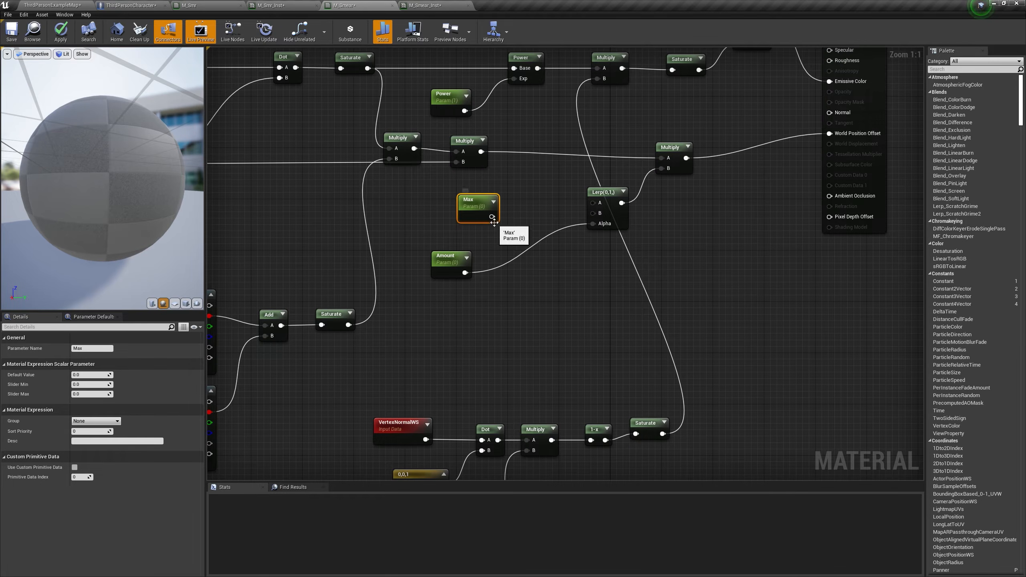
{"action": "left_click_drag", "start_coordinate": [491, 217], "coordinate": [593, 213]}
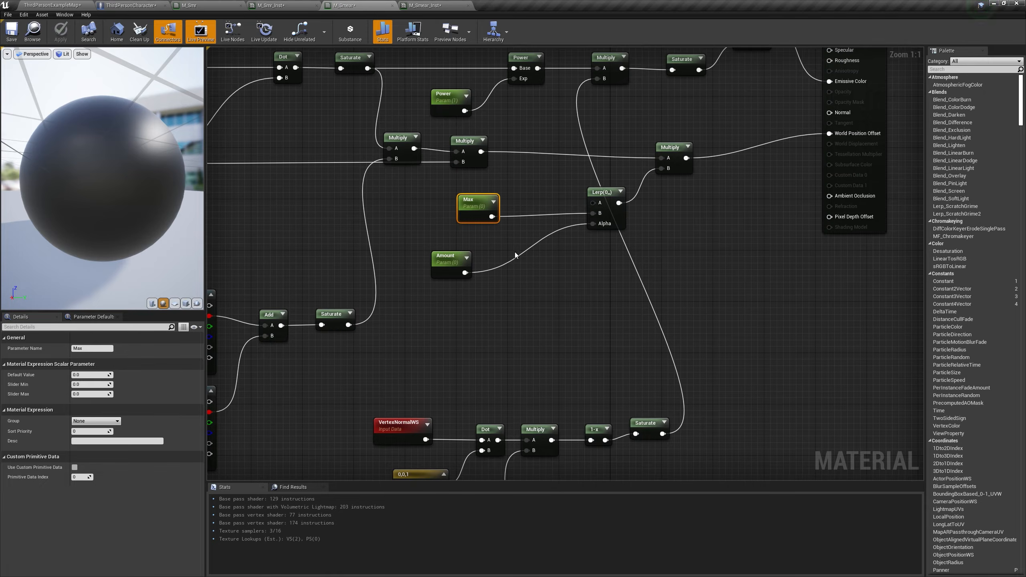
Step: In the M_Smear_Inst material instance, set Amount to 0 and enable Max with a value of 400
{"action": "left_click", "coordinate": [424, 6]}
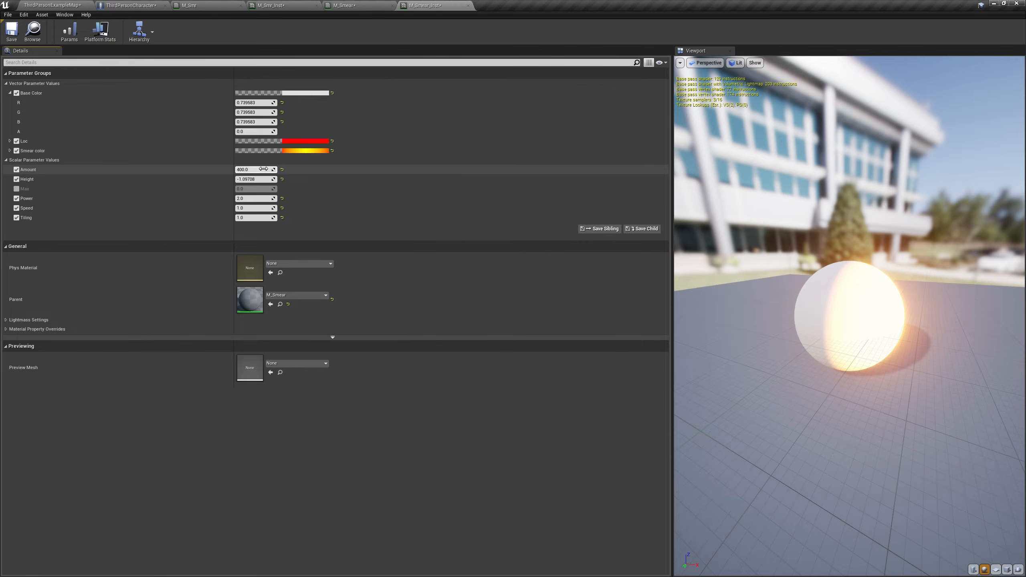
{"action": "key", "text": "Return"}
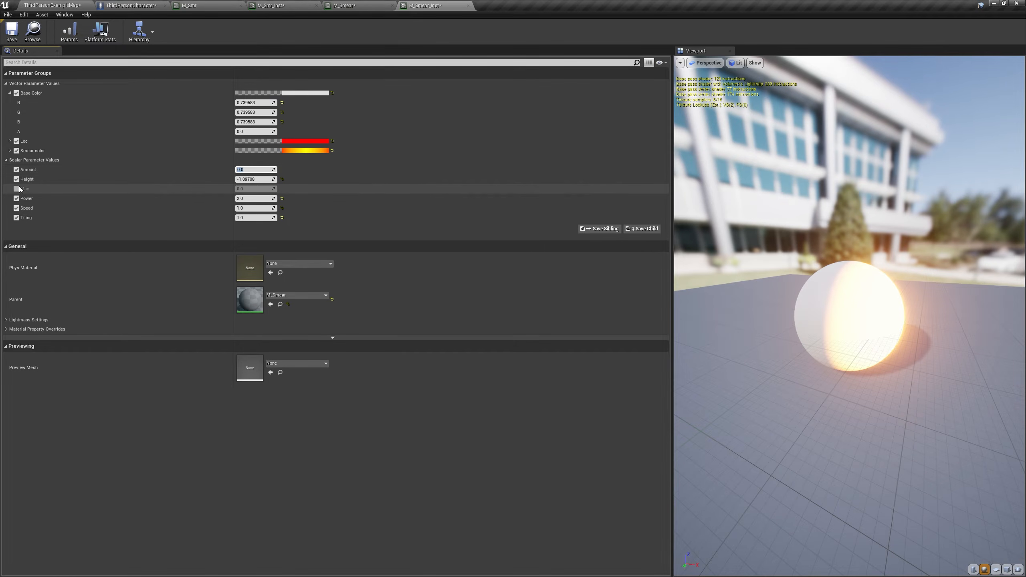
{"action": "left_click", "coordinate": [250, 189]}
{"action": "type", "text": "40"}
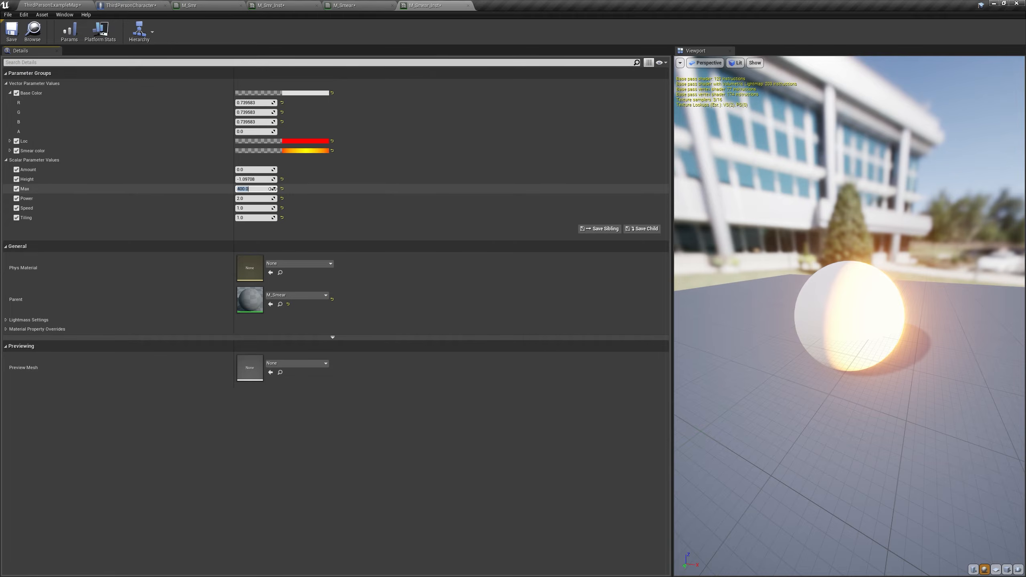
Step: In the ThirdPersonCharacter event graph, add a Character Movement reference and get its Velocity
{"action": "left_click", "coordinate": [347, 5]}
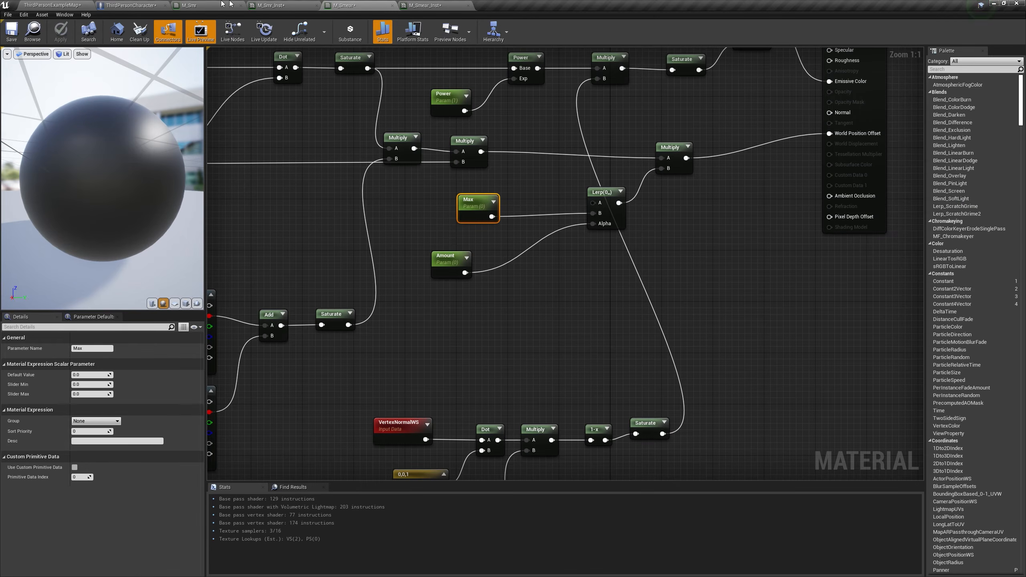
{"action": "left_click", "coordinate": [161, 5]}
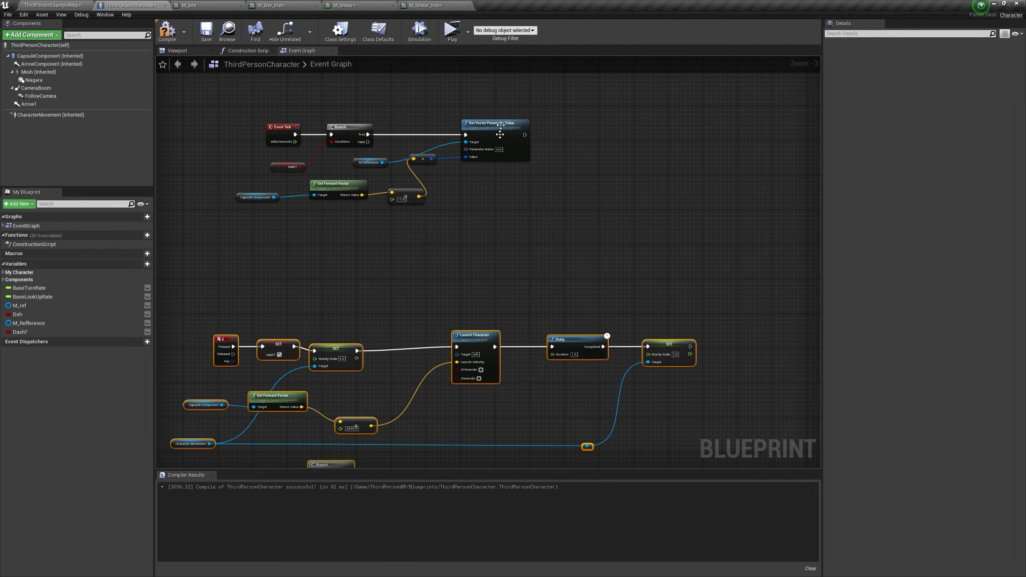
{"action": "scroll", "coordinate": [420, 139], "scroll_direction": "up", "scroll_amount": 2}
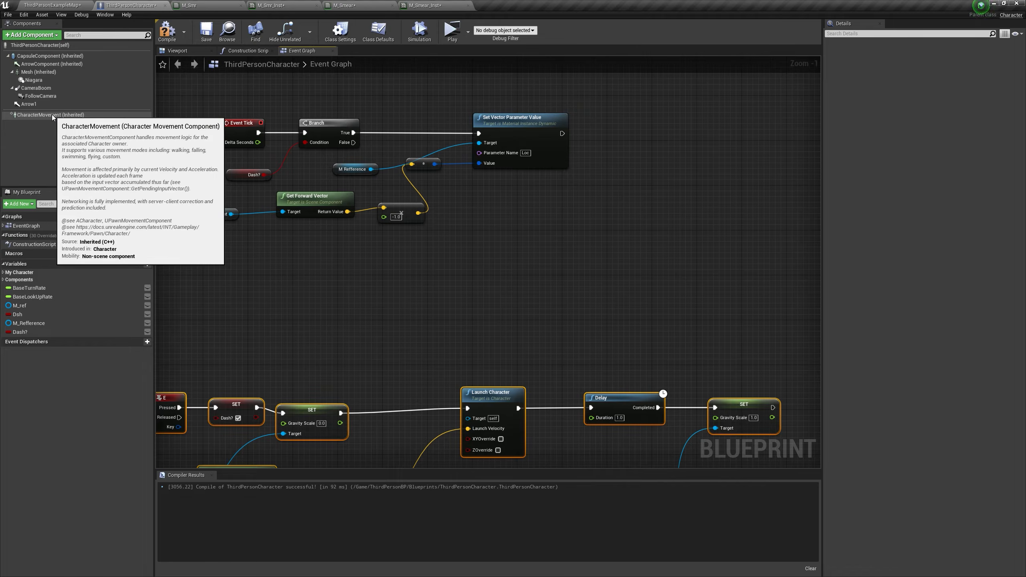
{"action": "left_click_drag", "start_coordinate": [57, 115], "coordinate": [525, 239]}
{"action": "type", "text": "get ve"}
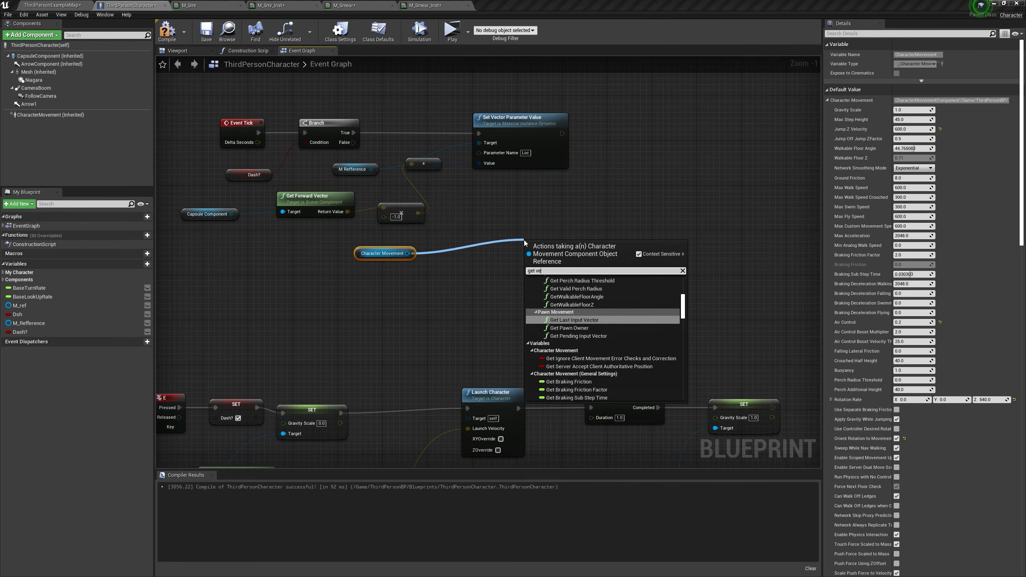
{"action": "type", "text": "l"}
{"action": "key", "text": "Return"}
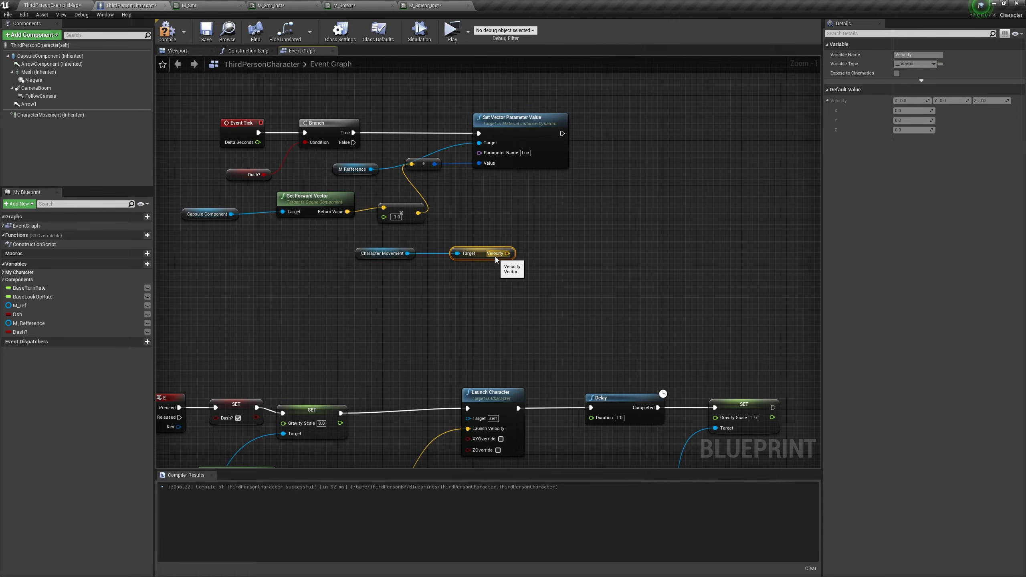
Step: Add a VectorLengthSquared node for the Velocity and output its result through a Print String placed after Set Vector Parameter Value
{"action": "left_click_drag", "start_coordinate": [506, 256], "coordinate": [568, 217]}
{"action": "type", "text": "sq"}
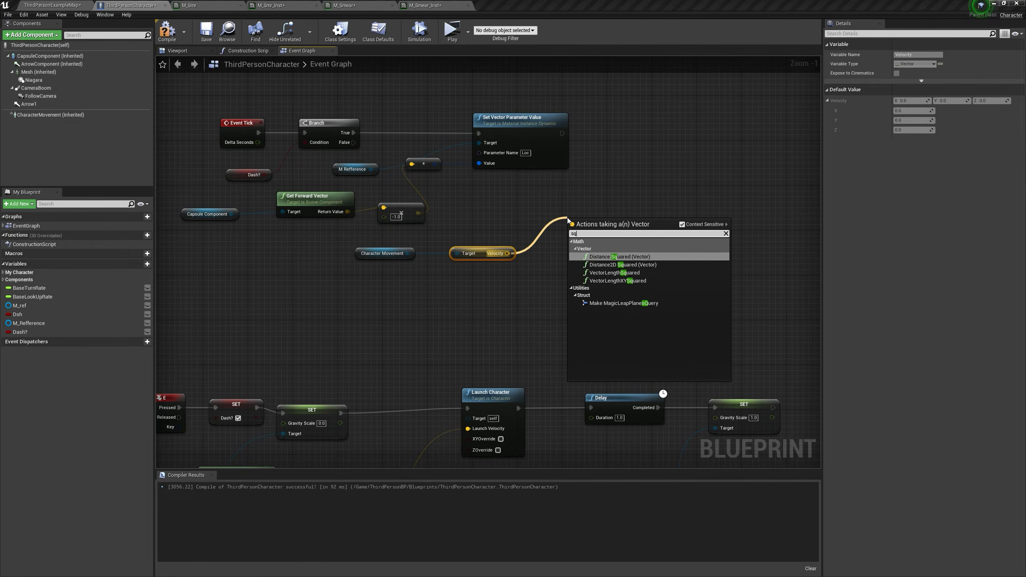
{"action": "left_click", "coordinate": [615, 274]}
{"action": "left_click_drag", "start_coordinate": [602, 226], "coordinate": [571, 245]}
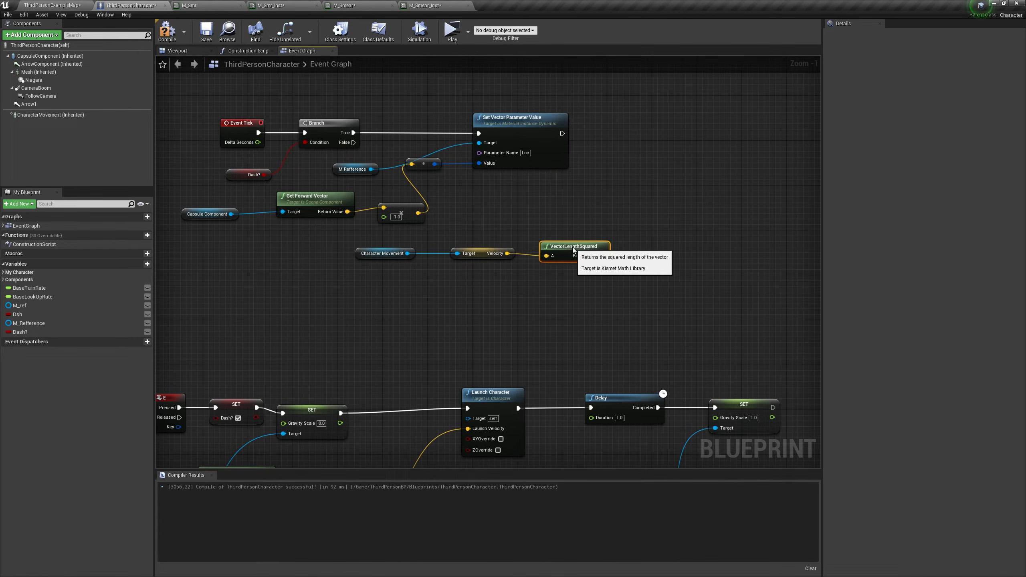
{"action": "left_click_drag", "start_coordinate": [562, 133], "coordinate": [646, 124]}
{"action": "type", "text": "print"}
{"action": "key", "text": "Return"}
{"action": "left_click_drag", "start_coordinate": [603, 250], "coordinate": [658, 151]}
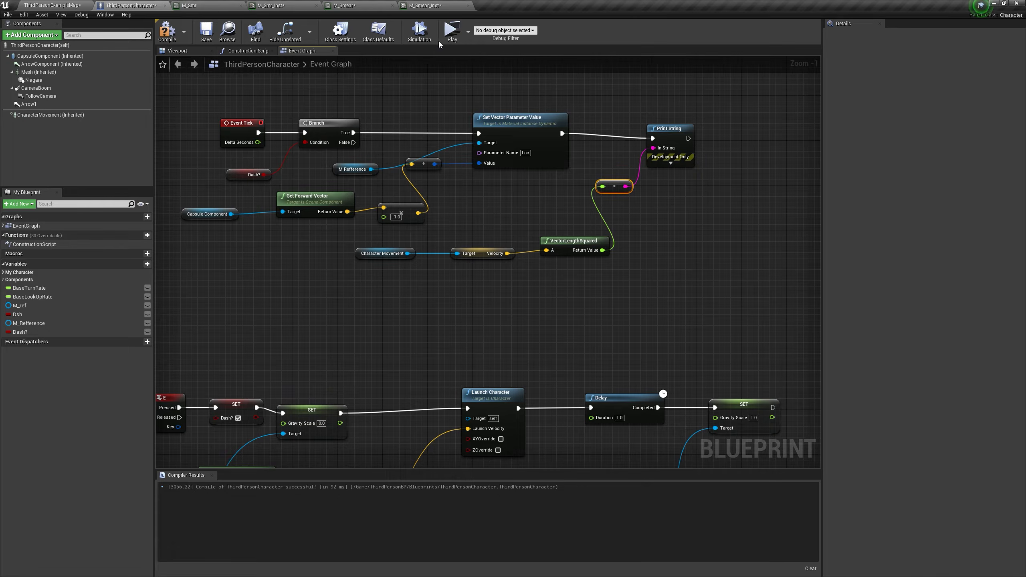
Step: Run and dash repeatedly in the game preview to read the printed squared velocity
{"action": "left_click", "coordinate": [496, 58]}
{"action": "key", "text": "w"}
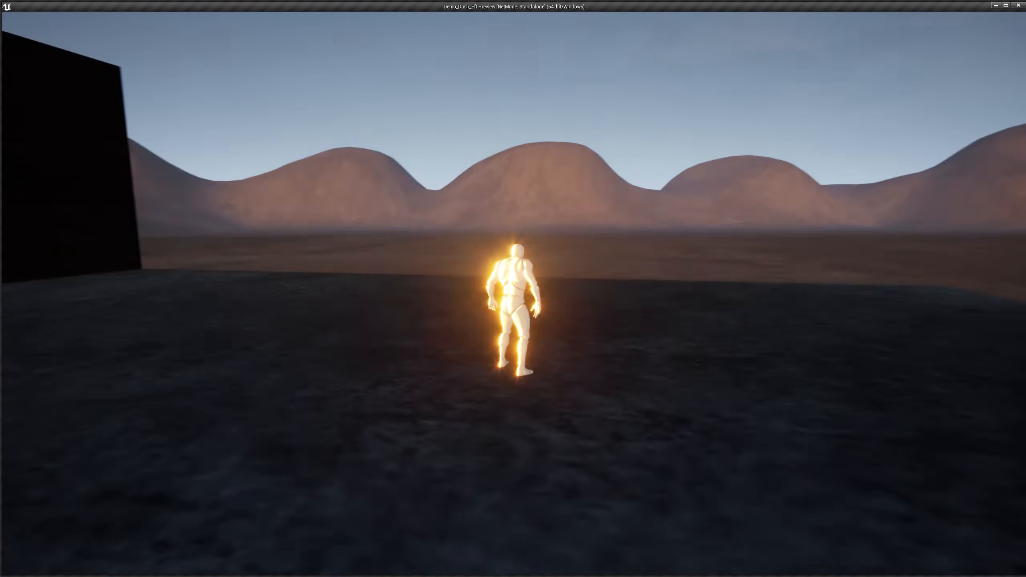
{"action": "key", "text": "e"}
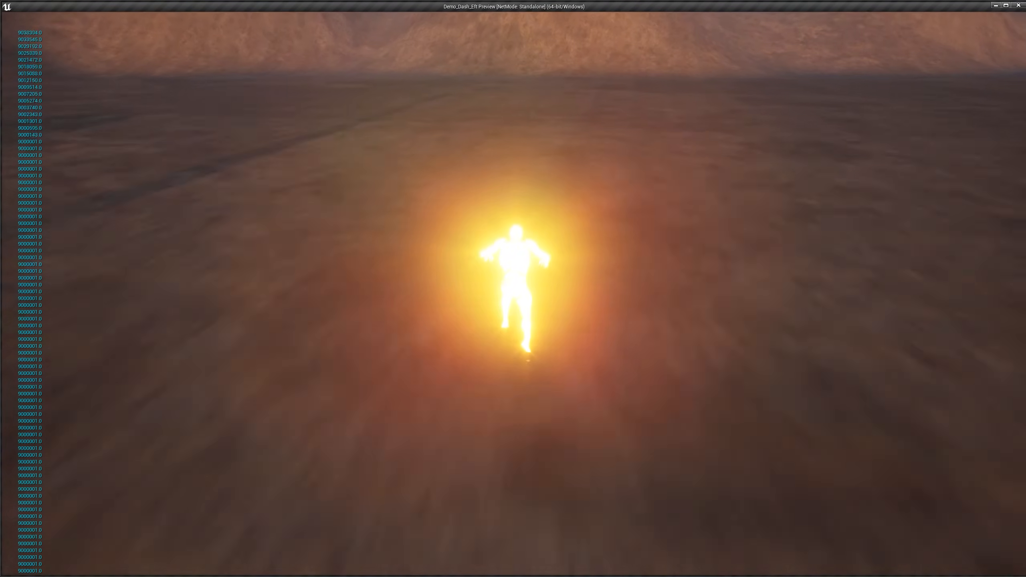
{"action": "key", "text": "e"}
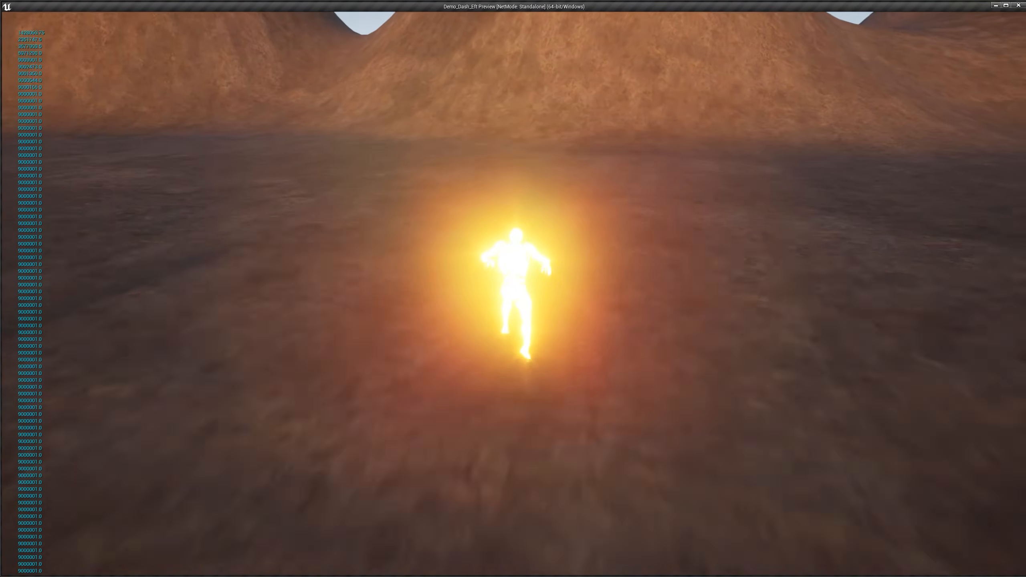
{"action": "key", "text": "e"}
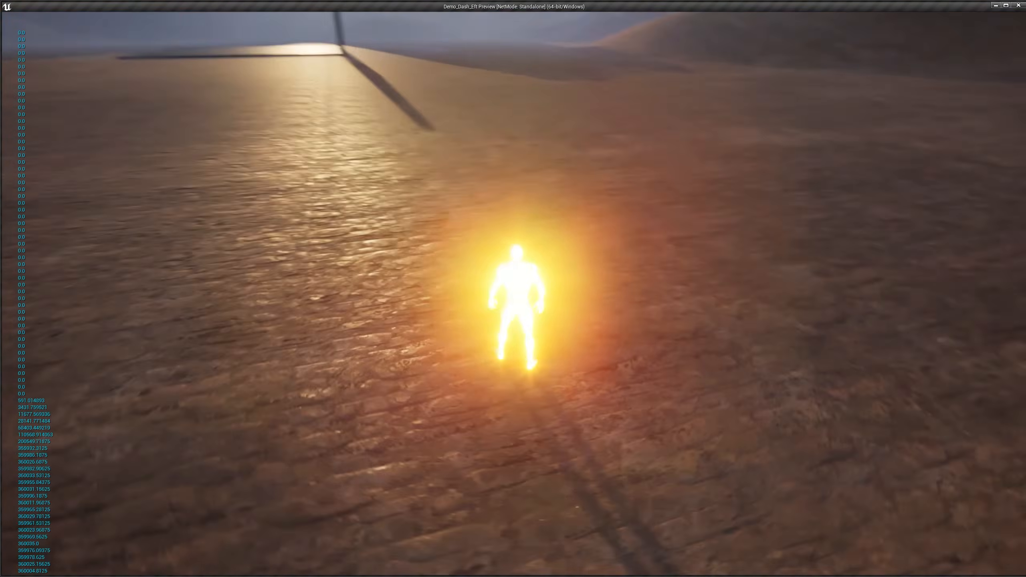
{"action": "key", "text": "e"}
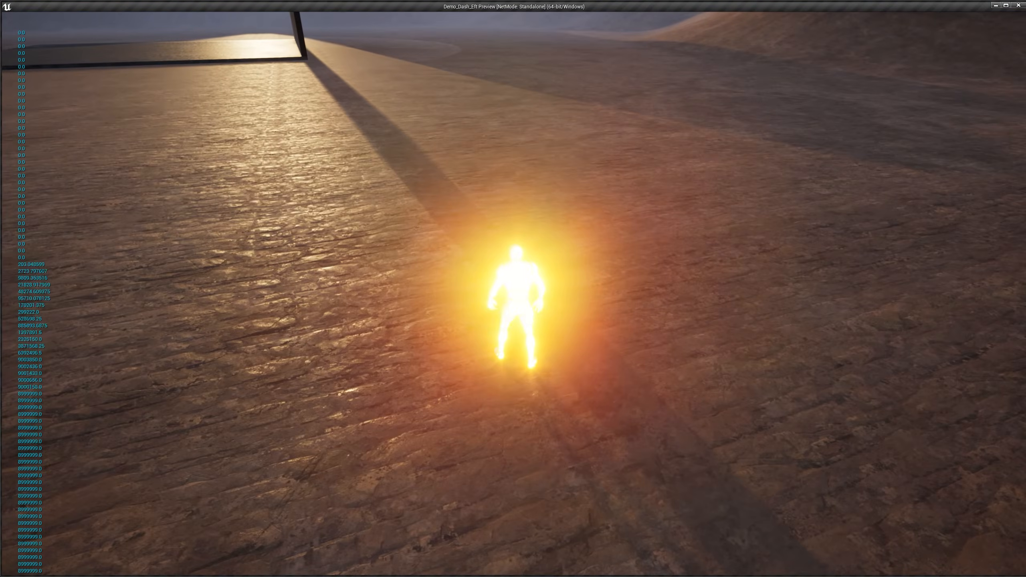
{"action": "key", "text": "Escape"}
Step: Replace the string conversion by dividing the squared velocity length by 9000000 and feeding the quotient to Print String
{"action": "right_click_drag", "start_coordinate": [611, 261], "coordinate": [531, 285]}
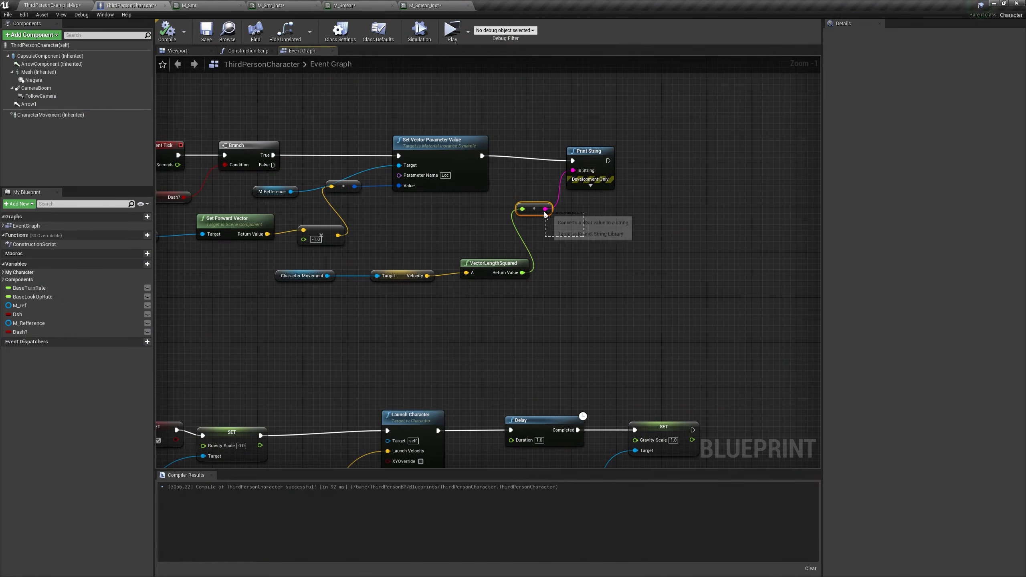
{"action": "key", "text": "Delete"}
{"action": "left_click_drag", "start_coordinate": [522, 272], "coordinate": [571, 249]}
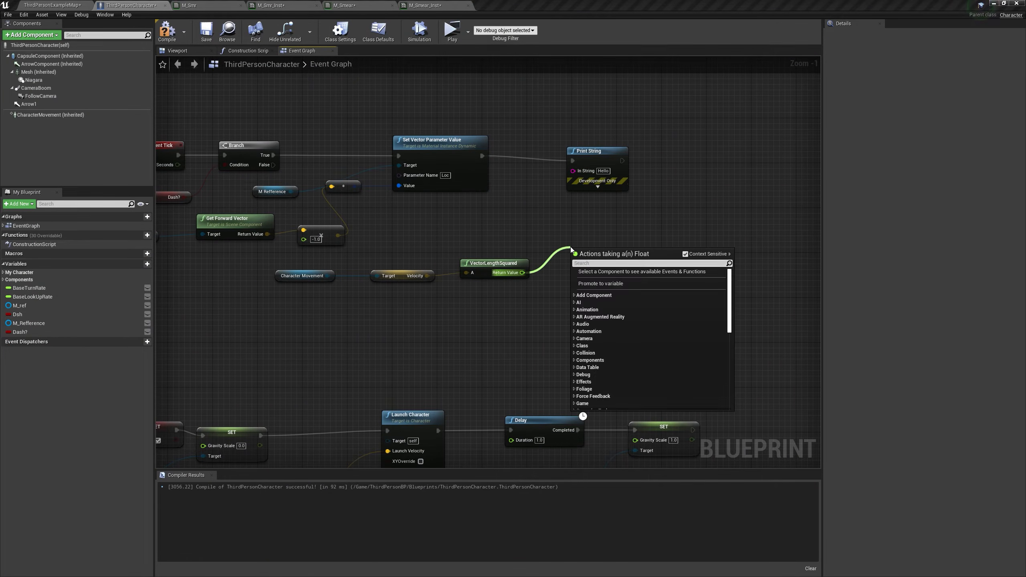
{"action": "type", "text": "/"}
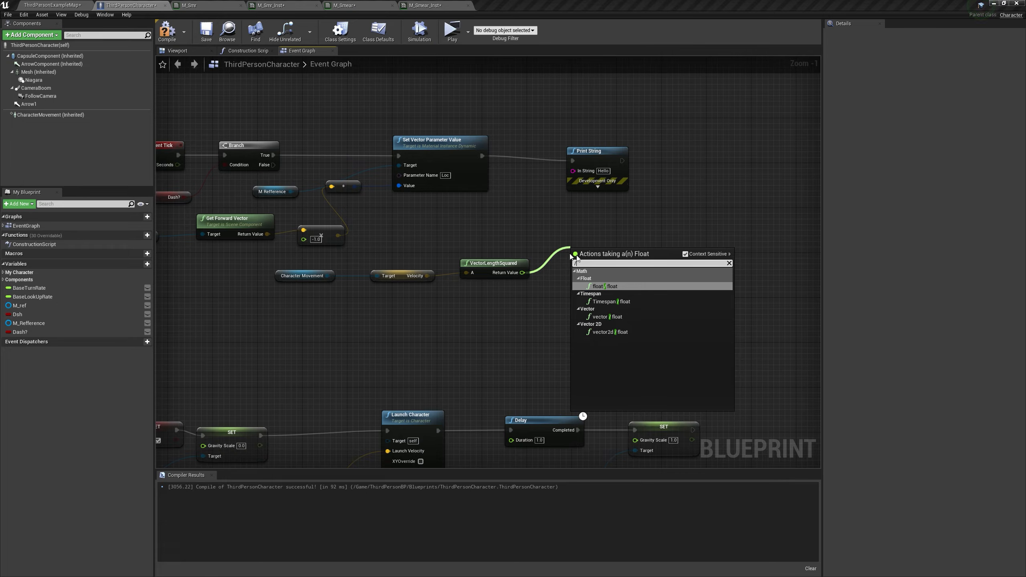
{"action": "left_click", "coordinate": [606, 286]}
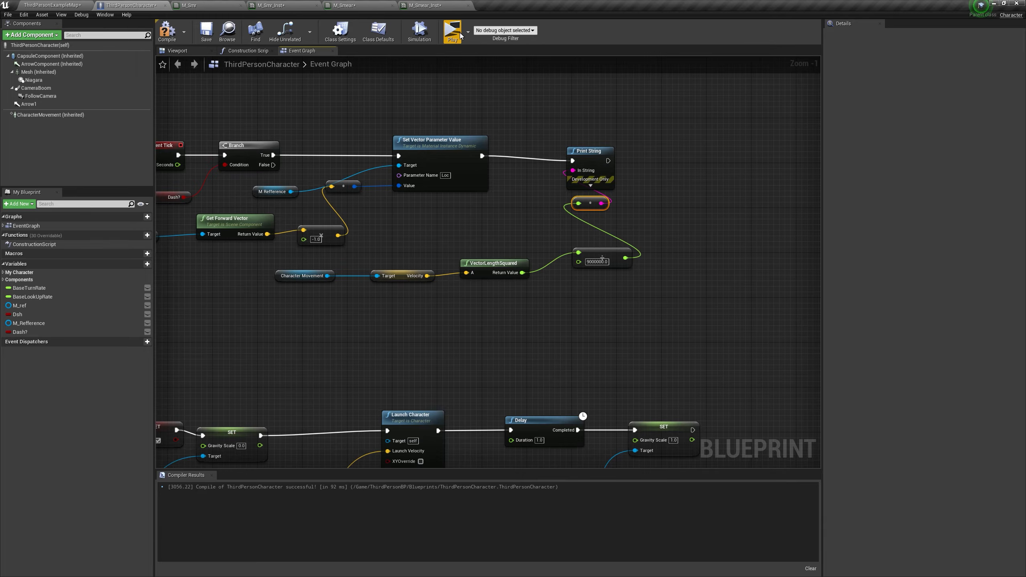
Step: Run the character in the game preview to check the printed range of the divided velocity
{"action": "left_click", "coordinate": [453, 33]}
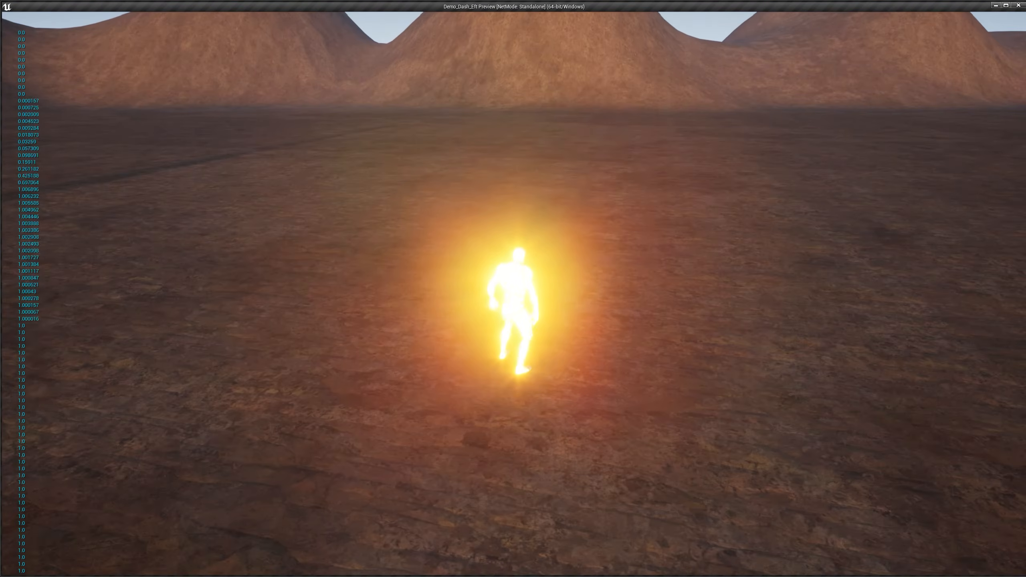
{"action": "key", "text": "w"}
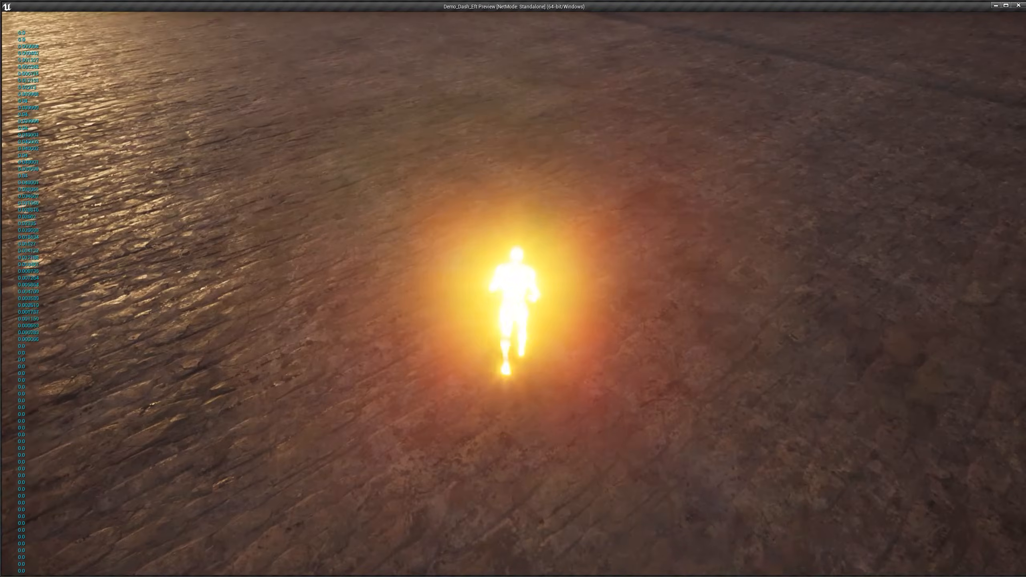
{"action": "key", "text": "Escape"}
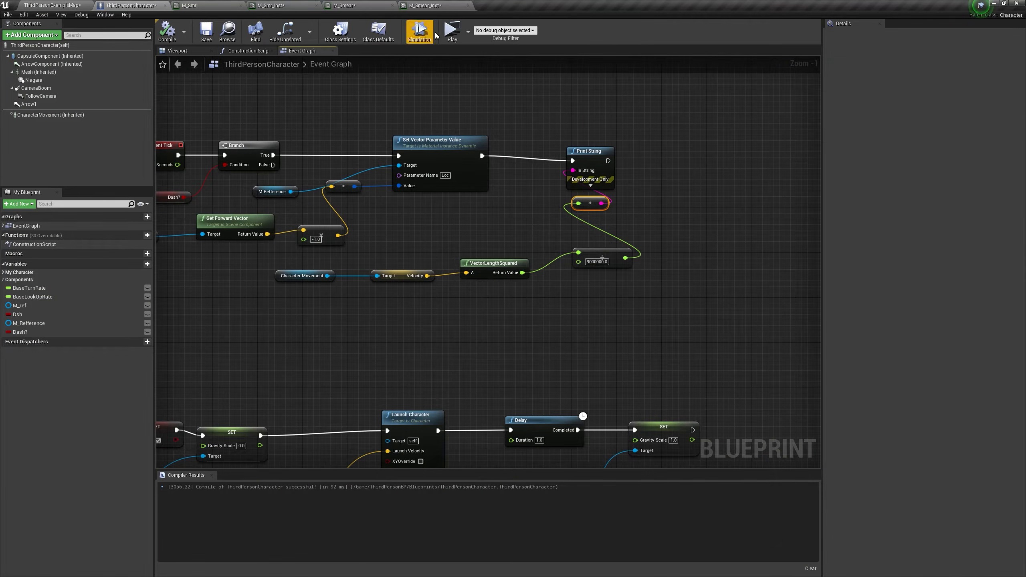
Step: In M_Smear, add a Multiply node fed by the emissive chain's Saturate and space out the emissive Lerp and result node
{"action": "left_click", "coordinate": [352, 5]}
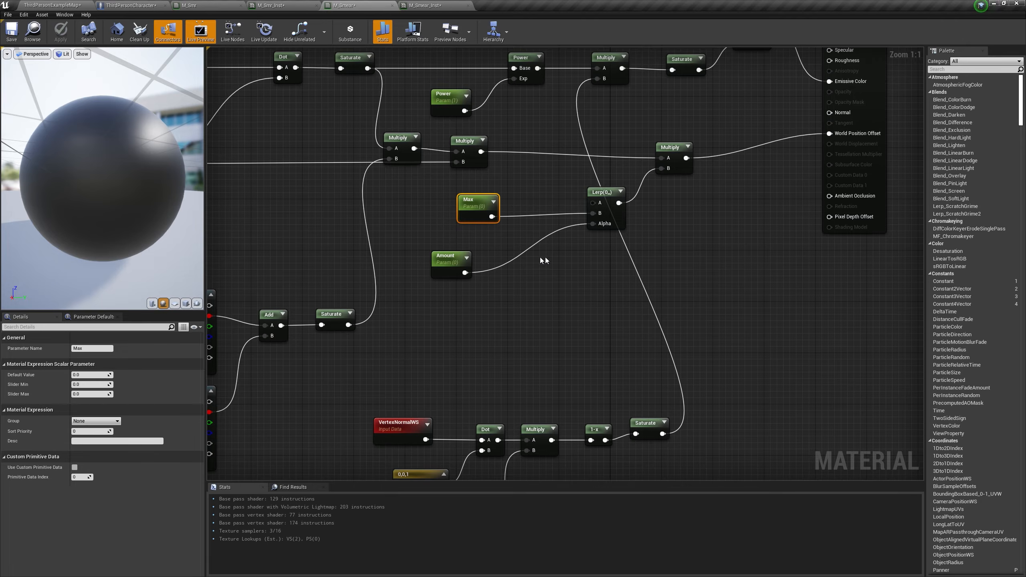
{"action": "right_click_drag", "start_coordinate": [590, 281], "coordinate": [552, 354]}
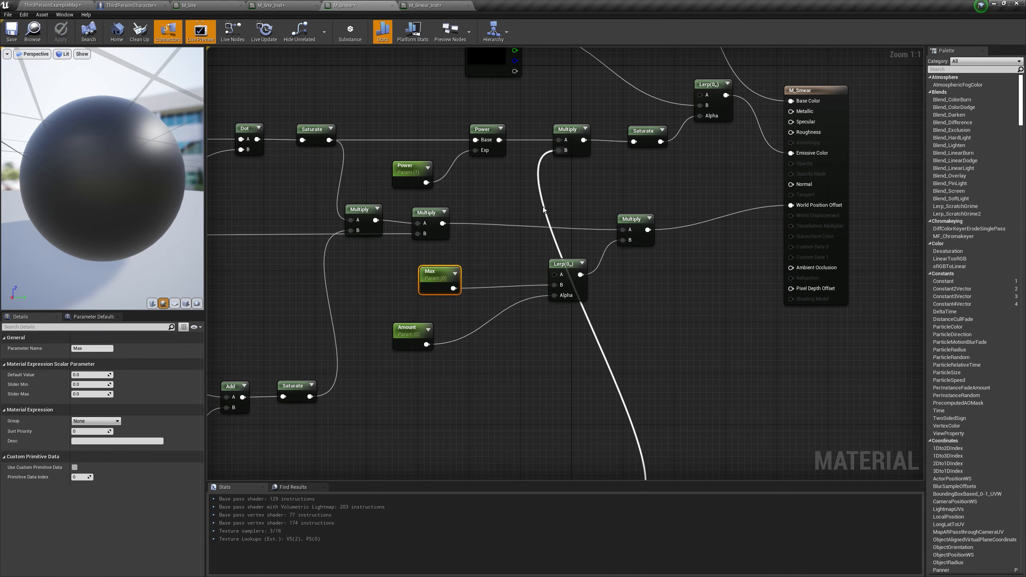
{"action": "left_click", "coordinate": [672, 167]}
{"action": "left_click_drag", "start_coordinate": [645, 137], "coordinate": [620, 136]}
{"action": "left_click_drag", "start_coordinate": [687, 170], "coordinate": [678, 133]}
{"action": "right_click_drag", "start_coordinate": [778, 107], "coordinate": [718, 110]}
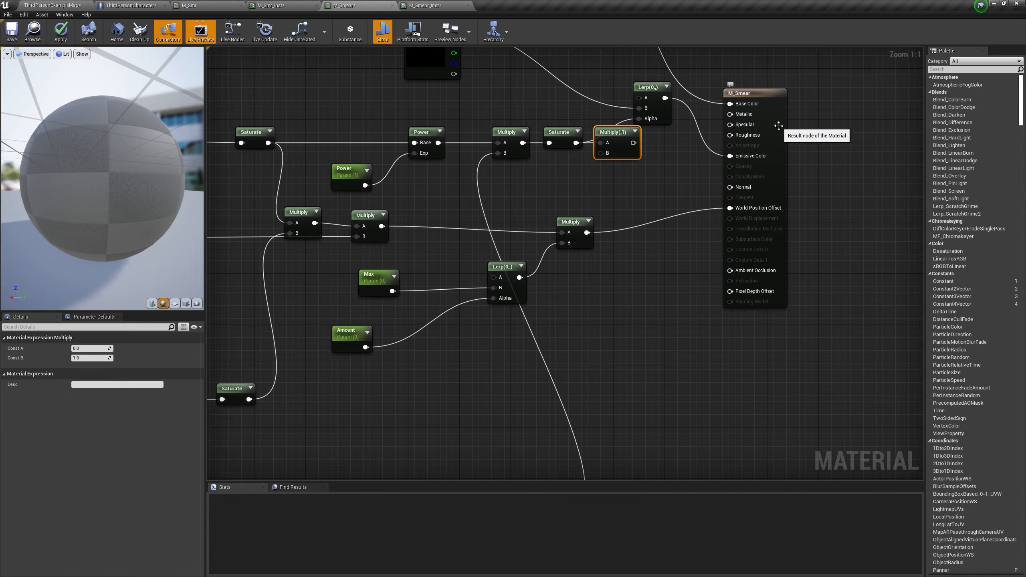
{"action": "left_click_drag", "start_coordinate": [779, 125], "coordinate": [823, 124]}
{"action": "left_click_drag", "start_coordinate": [658, 89], "coordinate": [702, 89]}
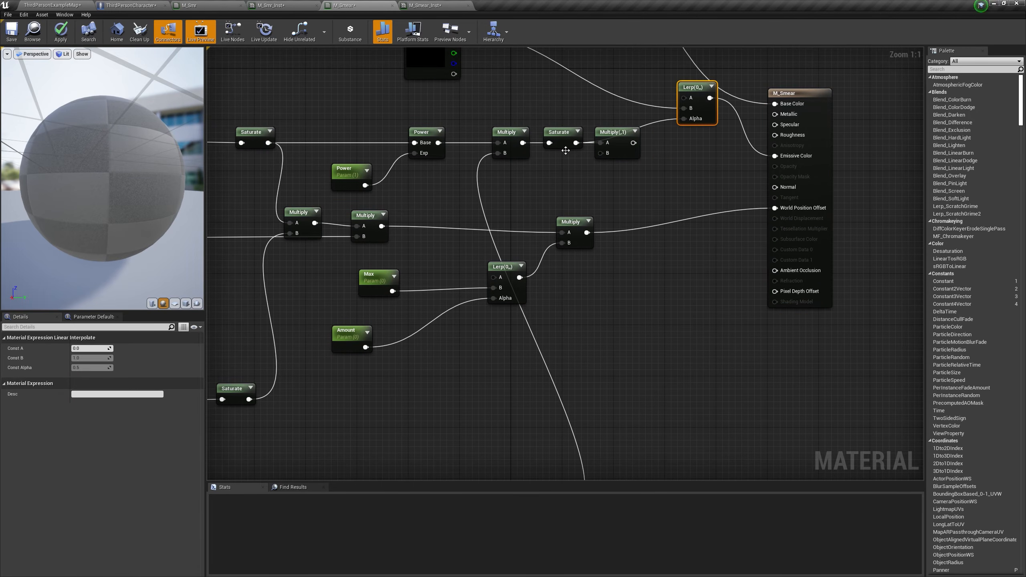
Step: Wire the Amount parameter into the new Multiply's B input and the product into the emissive Lerp's Alpha
{"action": "left_click_drag", "start_coordinate": [366, 347], "coordinate": [606, 156]}
{"action": "right_click_drag", "start_coordinate": [606, 157], "coordinate": [607, 237]}
{"action": "left_click_drag", "start_coordinate": [616, 235], "coordinate": [676, 210]}
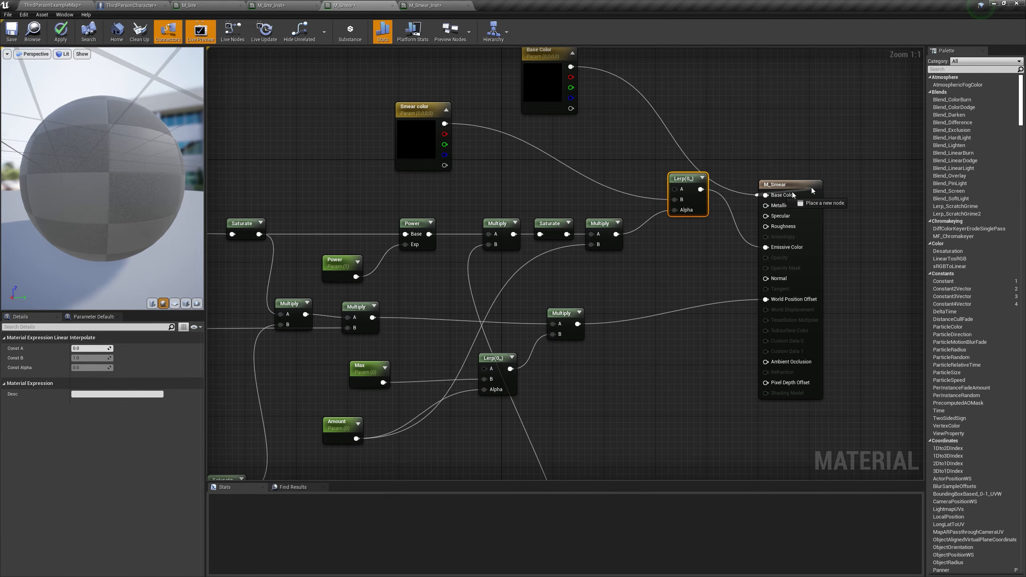
Step: Apply the M_Smear changes and run the character in the game preview to check its appearance
{"action": "right_click", "coordinate": [762, 187]}
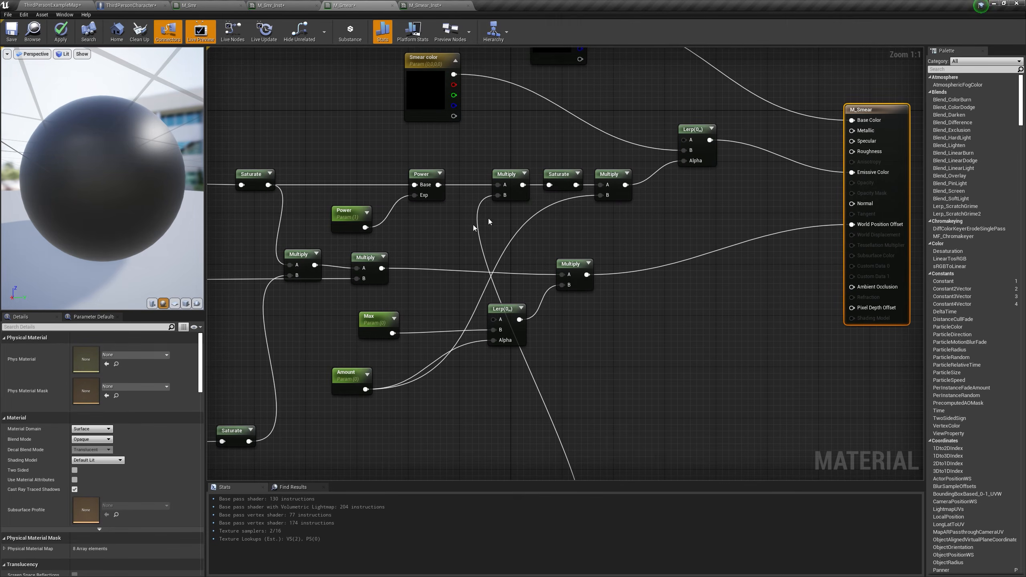
{"action": "left_click", "coordinate": [61, 31]}
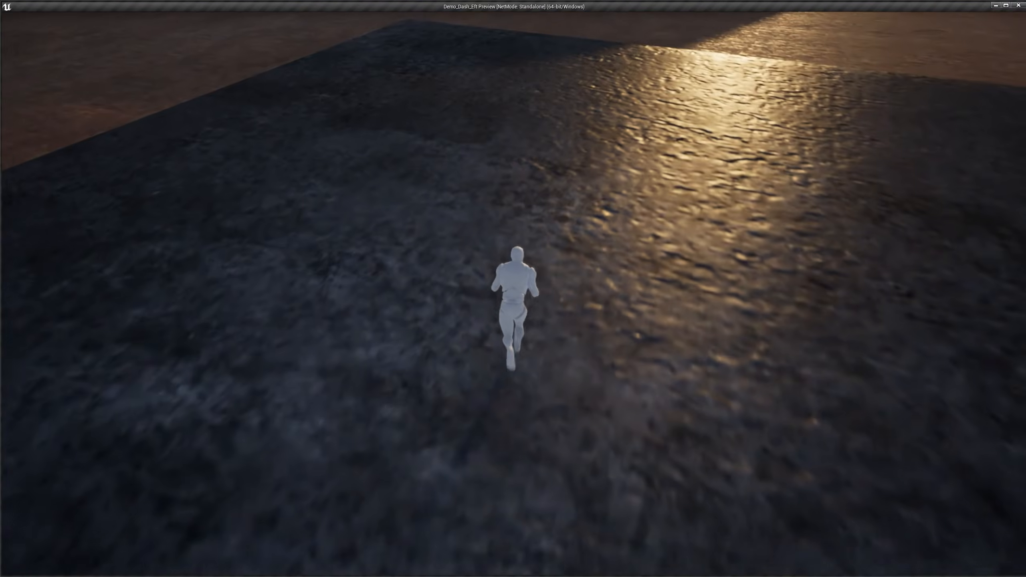
{"action": "key", "text": "Escape"}
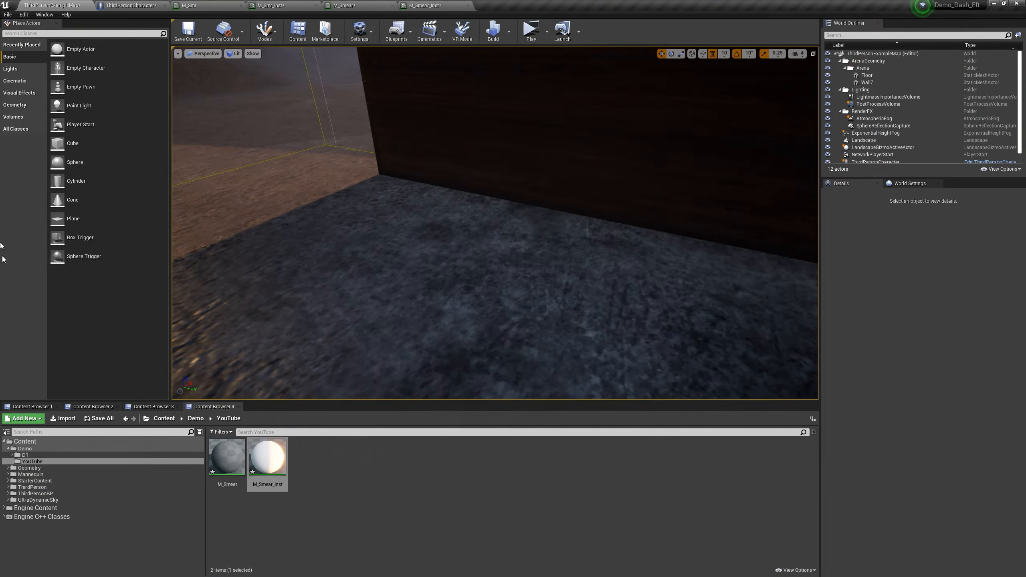
Step: Delete the Print String node and its string conversion from the ThirdPersonCharacter event graph
{"action": "left_click", "coordinate": [149, 5]}
{"action": "right_click_drag", "start_coordinate": [573, 241], "coordinate": [423, 266]}
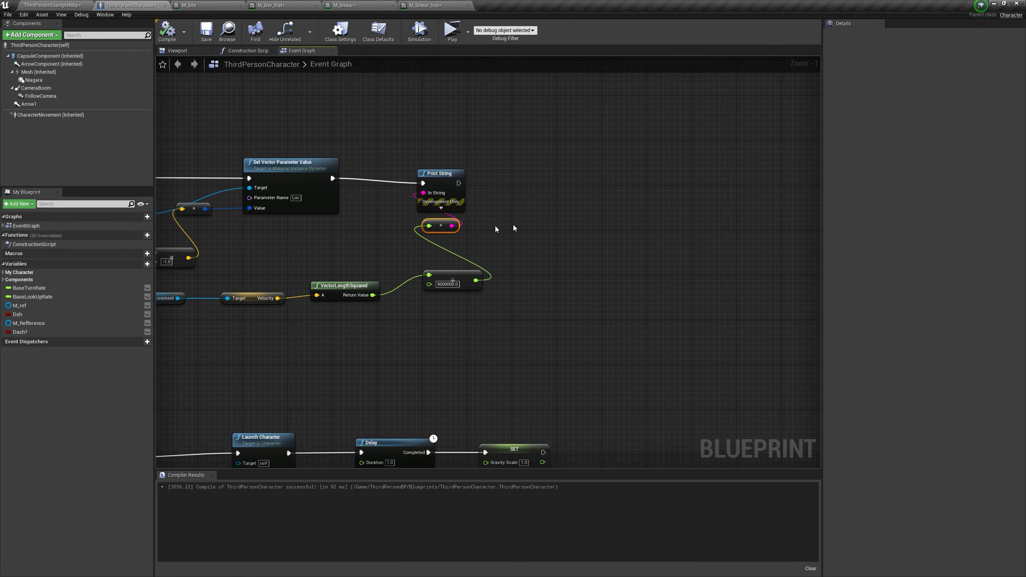
{"action": "right_click_drag", "start_coordinate": [488, 230], "coordinate": [558, 231]}
{"action": "left_click_drag", "start_coordinate": [510, 164], "coordinate": [511, 163]}
{"action": "key", "text": "Delete"}
Step: Add a Set Scalar Parameter Value node targeting M_Refference and place it after Set Vector Parameter Value
{"action": "right_click_drag", "start_coordinate": [312, 235], "coordinate": [437, 237]}
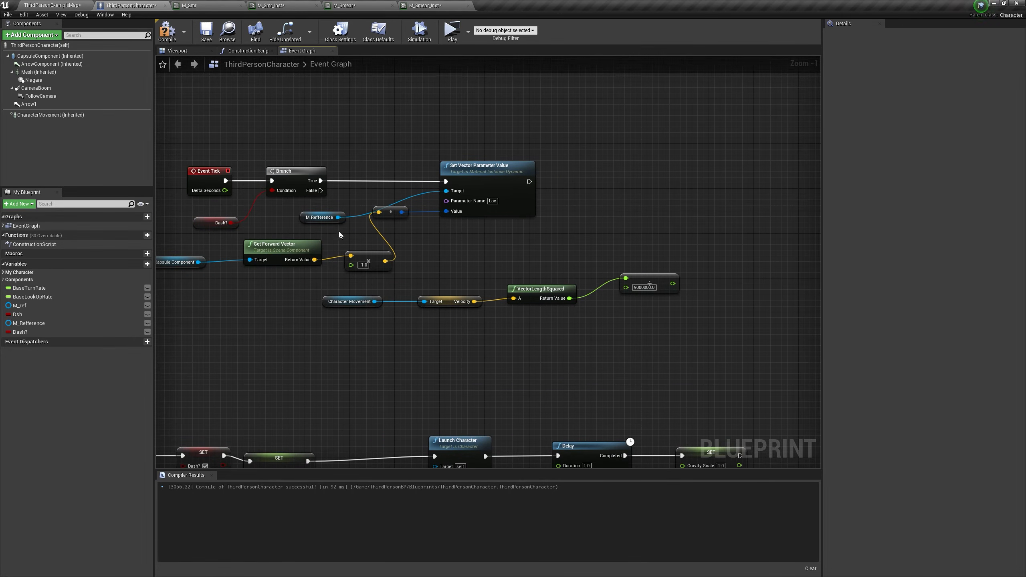
{"action": "left_click_drag", "start_coordinate": [338, 218], "coordinate": [581, 219]}
{"action": "type", "text": "set scala"}
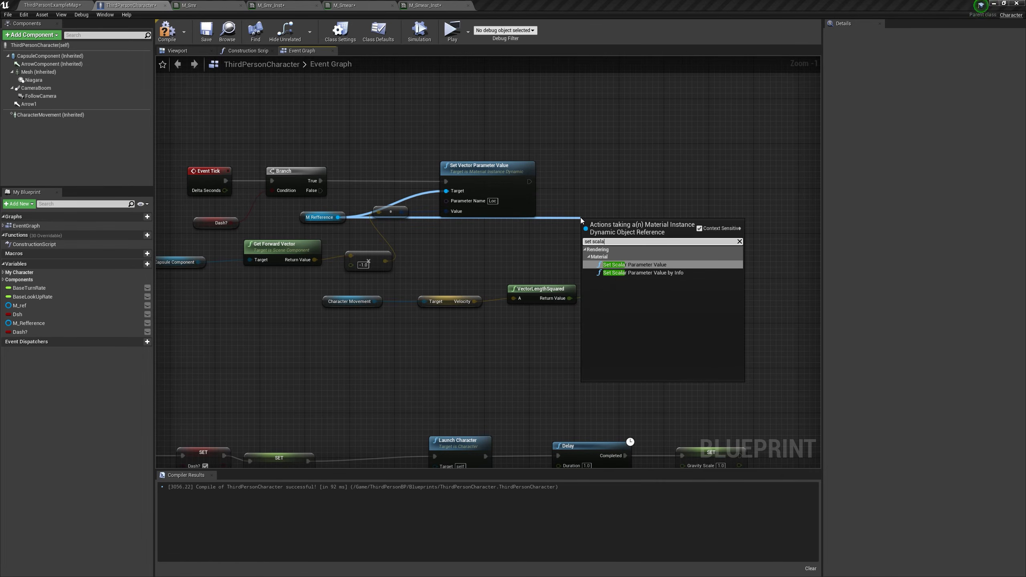
{"action": "left_click", "coordinate": [615, 265]}
{"action": "left_click_drag", "start_coordinate": [594, 220], "coordinate": [655, 184]}
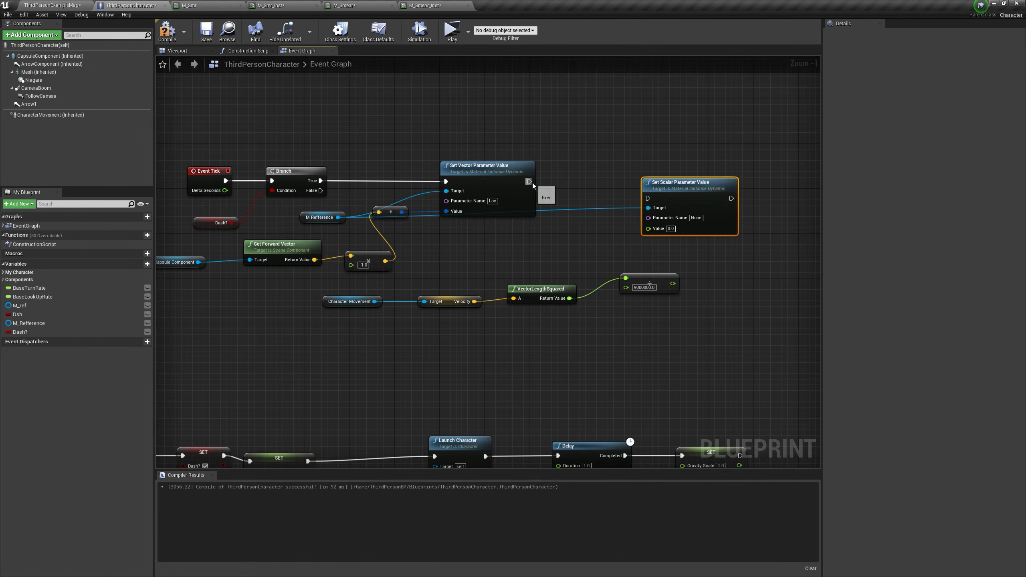
Step: Execute Set Scalar Parameter Value after the vector node, feed it the divided squared velocity, and name the parameter Amount
{"action": "left_click_drag", "start_coordinate": [529, 182], "coordinate": [648, 206]}
{"action": "left_click_drag", "start_coordinate": [648, 204], "coordinate": [649, 199]}
{"action": "left_click_drag", "start_coordinate": [673, 284], "coordinate": [665, 217]}
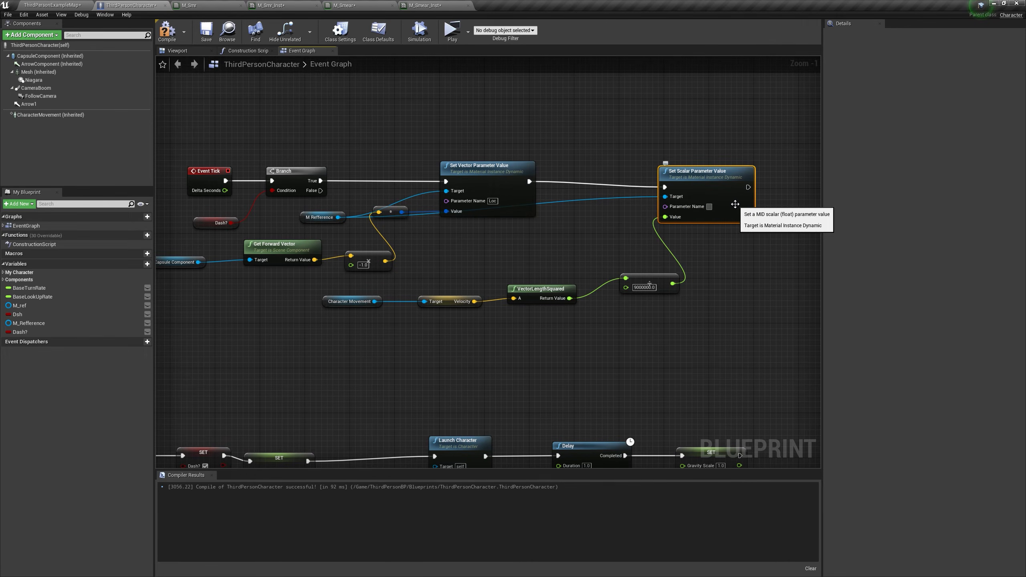
{"action": "type", "text": "unt"}
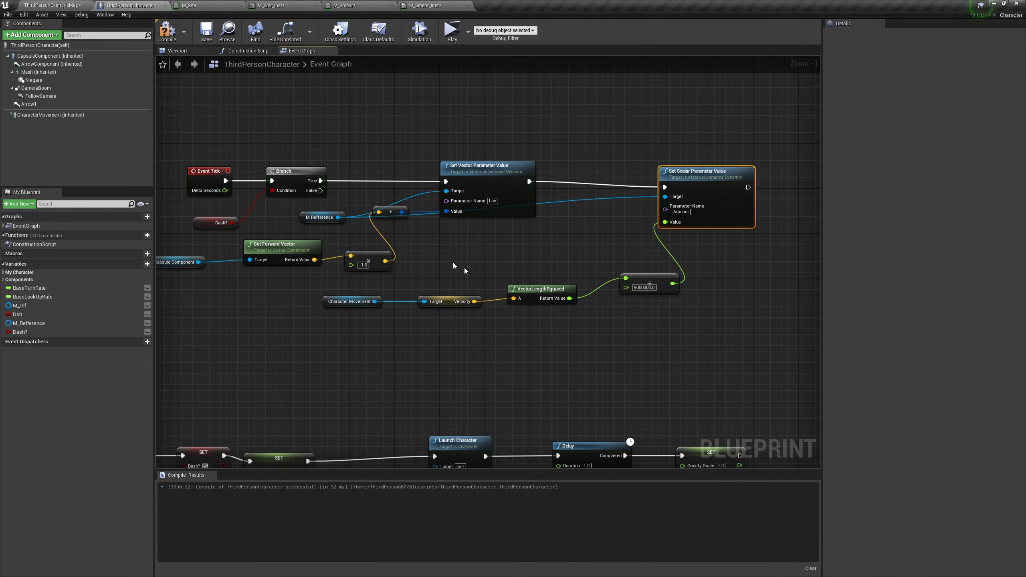
Step: Run and dash repeatedly in different directions in the game preview to examine the velocity-driven smear
{"action": "left_click", "coordinate": [383, 5]}
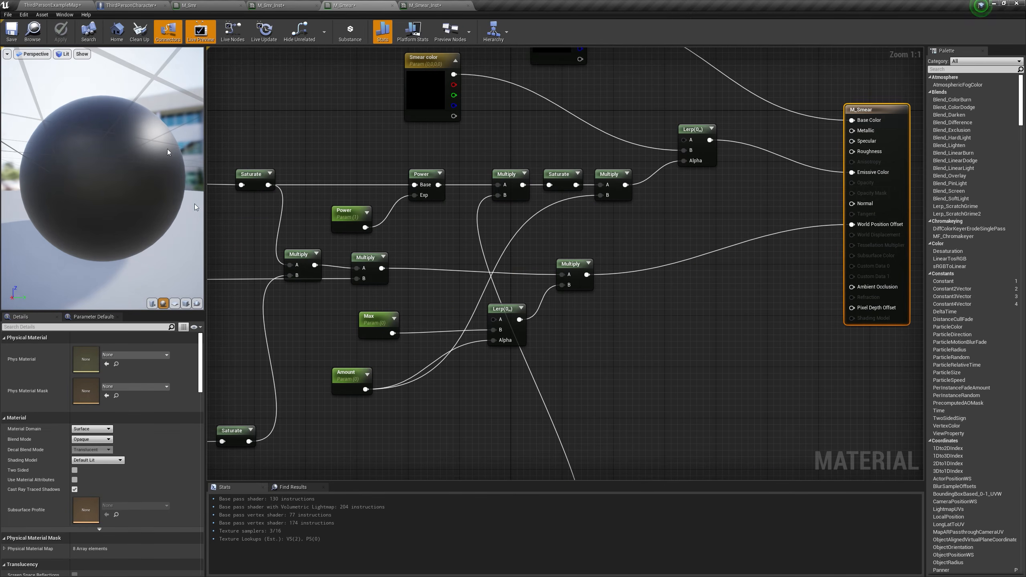
{"action": "left_click", "coordinate": [96, 5]}
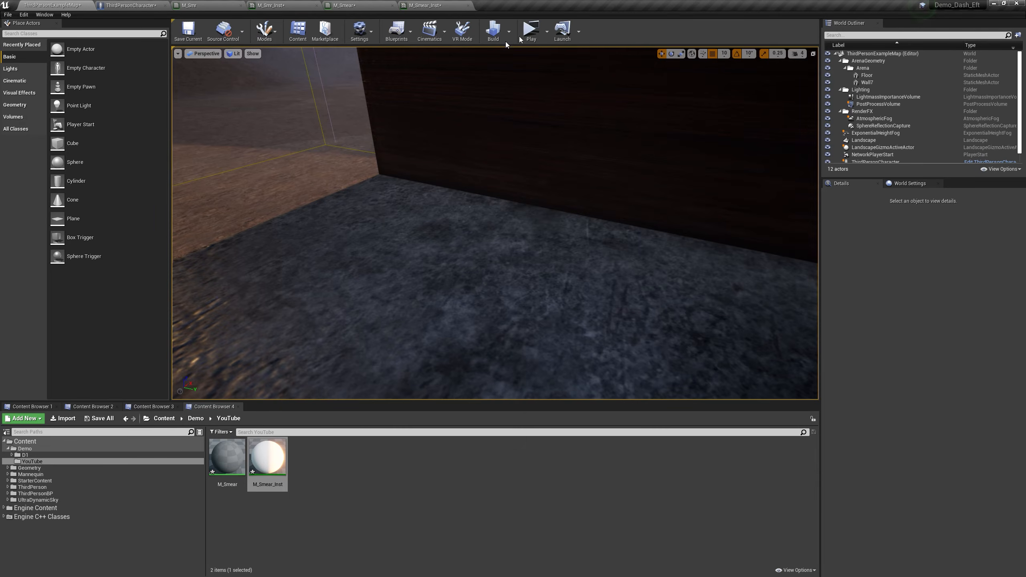
{"action": "left_click", "coordinate": [529, 38]}
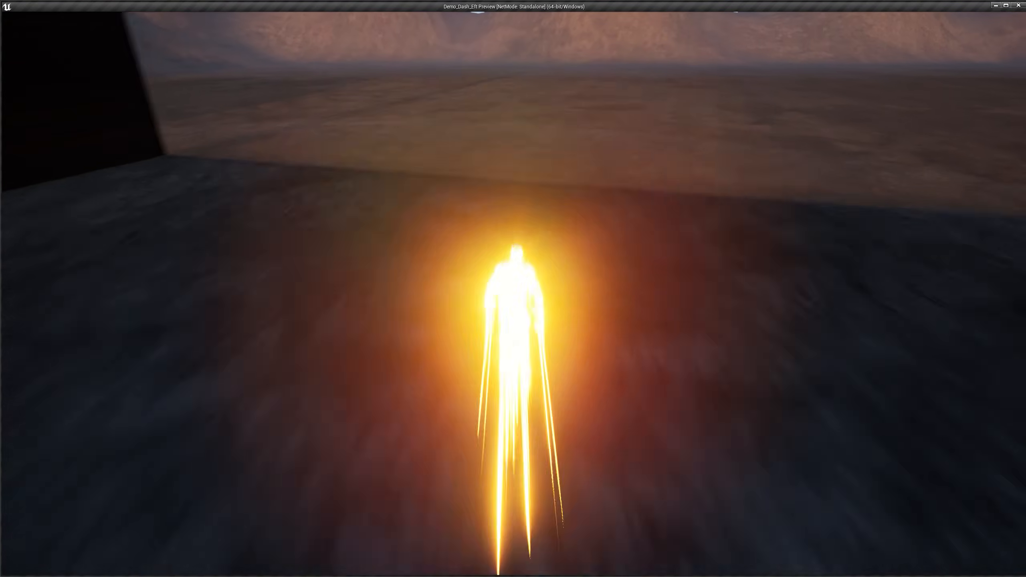
{"action": "key", "text": "shift"}
{"action": "key", "text": "shift"}
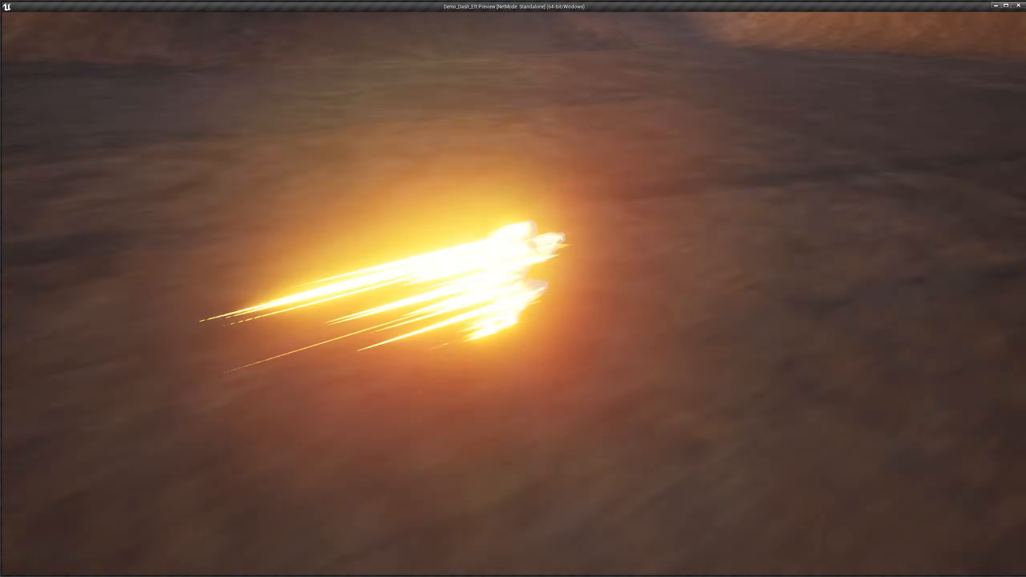
{"action": "key", "text": "shift"}
{"action": "key", "text": "w"}
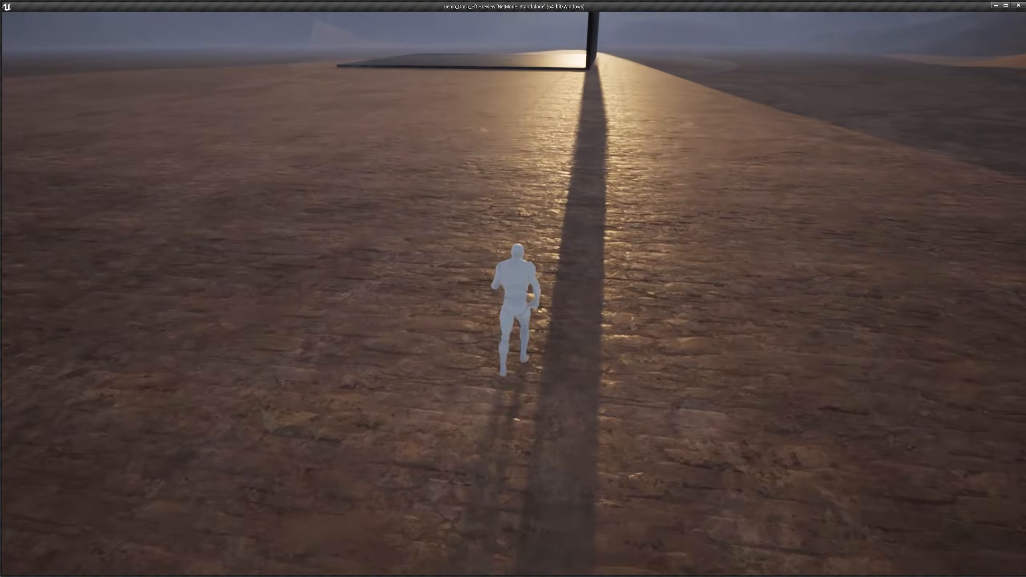
{"action": "key", "text": "shift"}
{"action": "key", "text": "shift"}
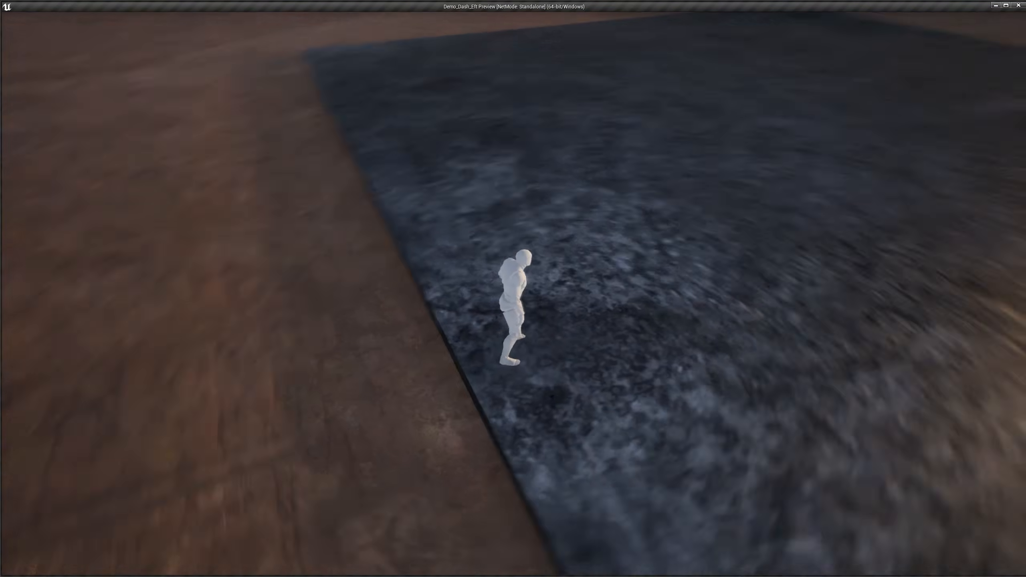
{"action": "key", "text": "shift"}
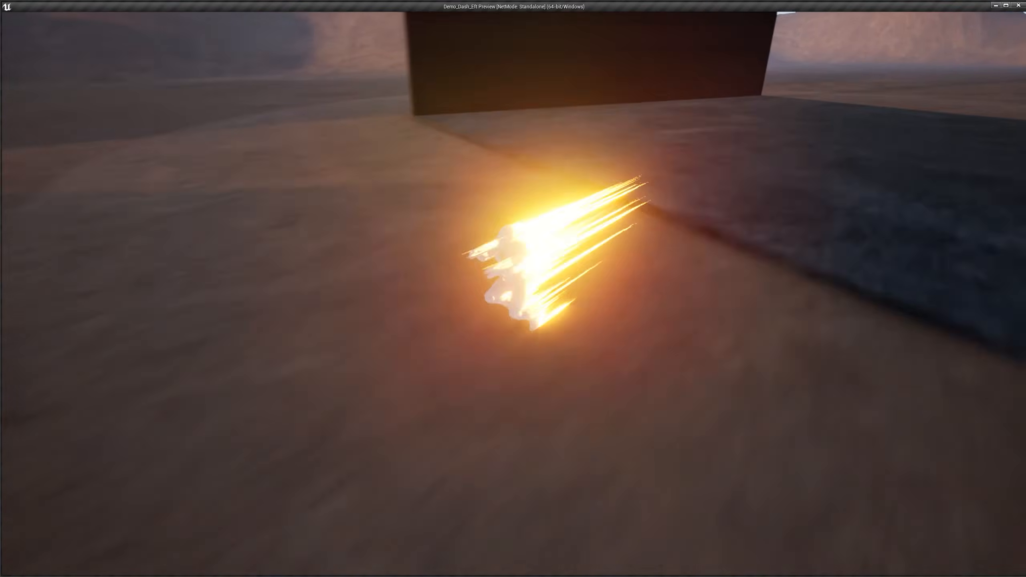
{"action": "key", "text": "shift"}
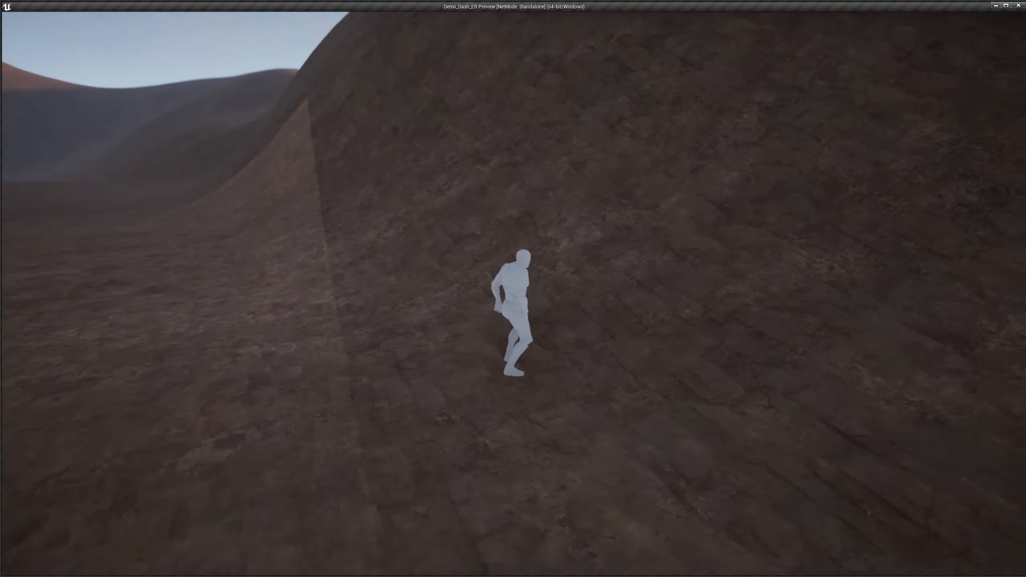
{"action": "key", "text": "shift"}
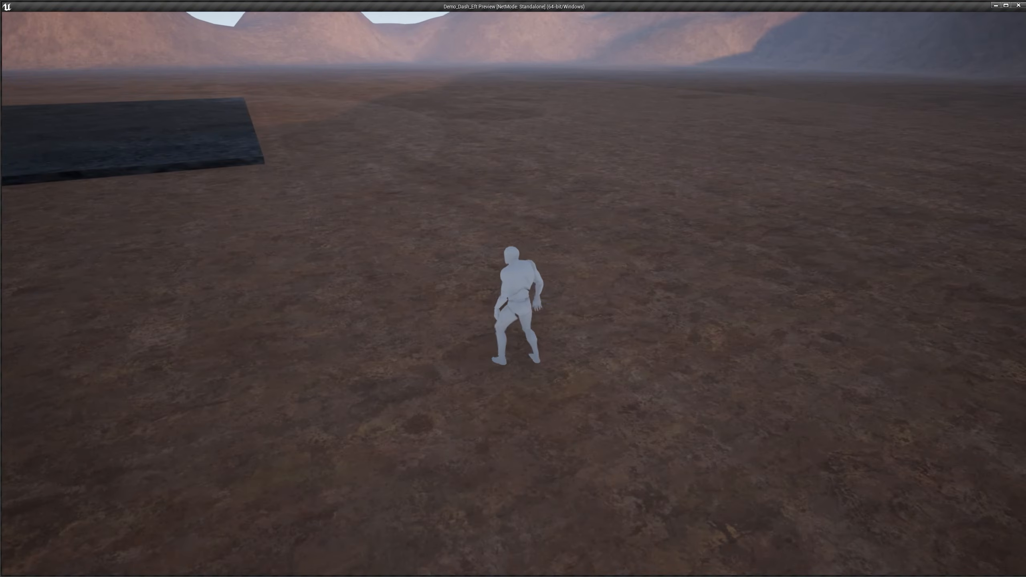
{"action": "key", "text": "Escape"}
Step: Try adjusting the Tiling of M_Smear_Inst and run the character in the game preview to judge the streaks
{"action": "left_click", "coordinate": [439, 9]}
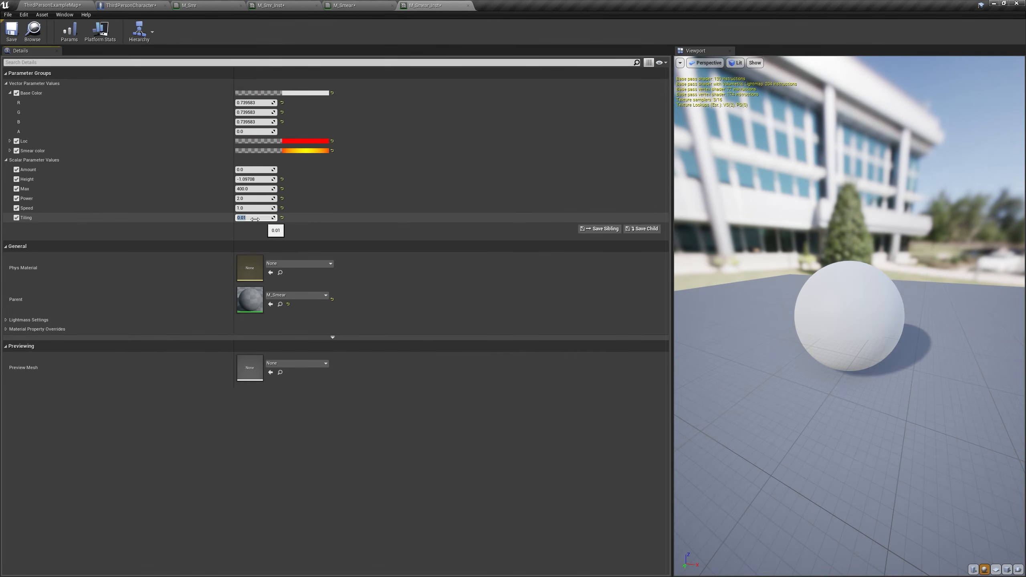
{"action": "left_click", "coordinate": [52, 5]}
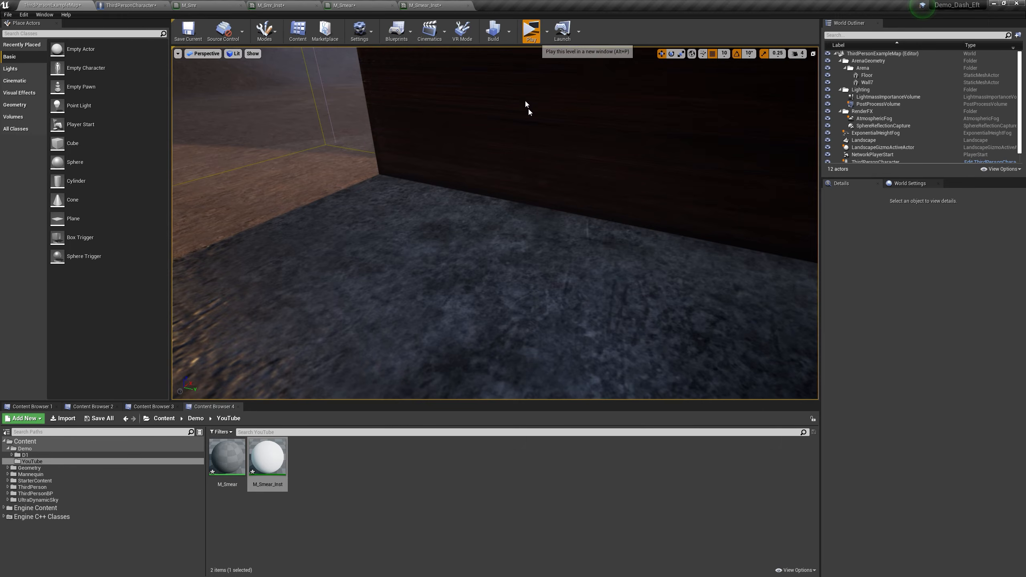
{"action": "left_click", "coordinate": [532, 31]}
{"action": "key", "text": "w"}
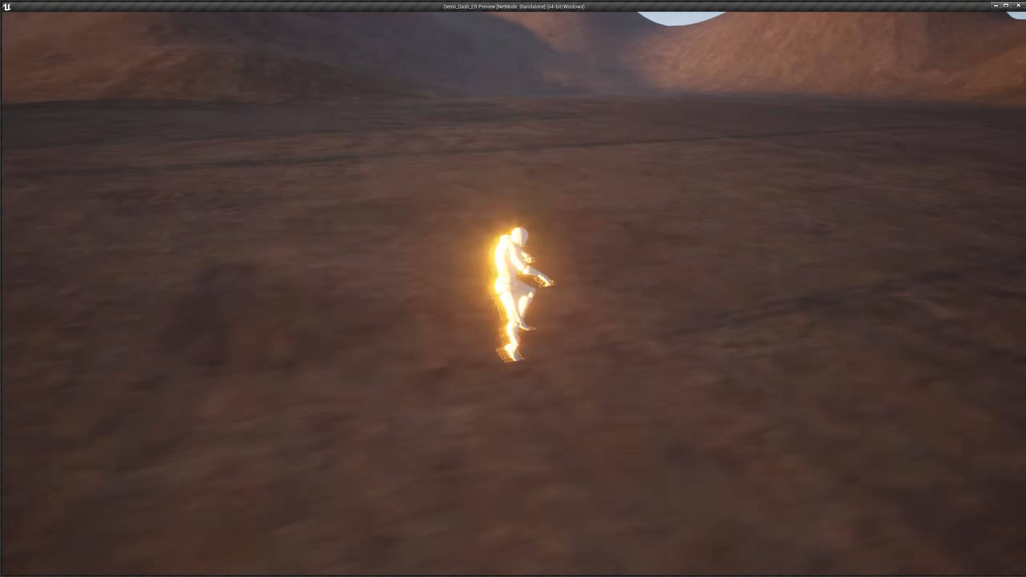
{"action": "key", "text": "Escape"}
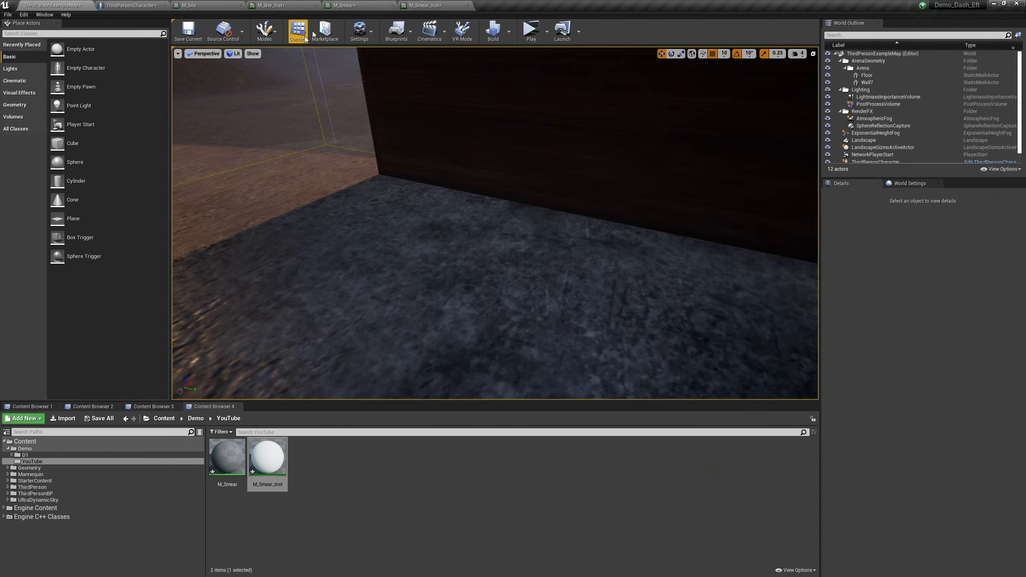
Step: Set the Tiling of M_Smear_Inst to 3.0 and dash in the game preview to check the streaks
{"action": "left_click", "coordinate": [427, 5]}
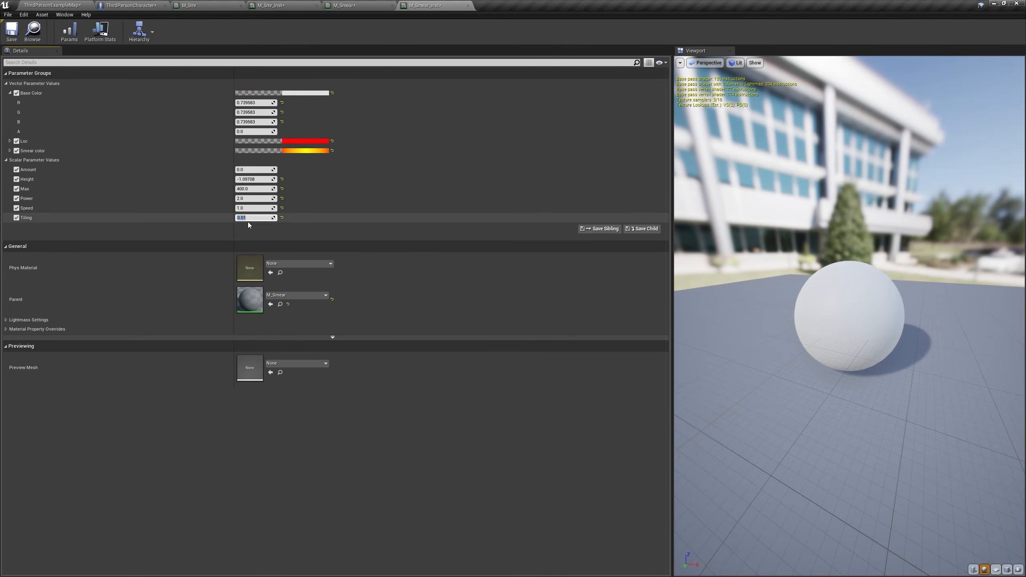
{"action": "left_click", "coordinate": [58, 6]}
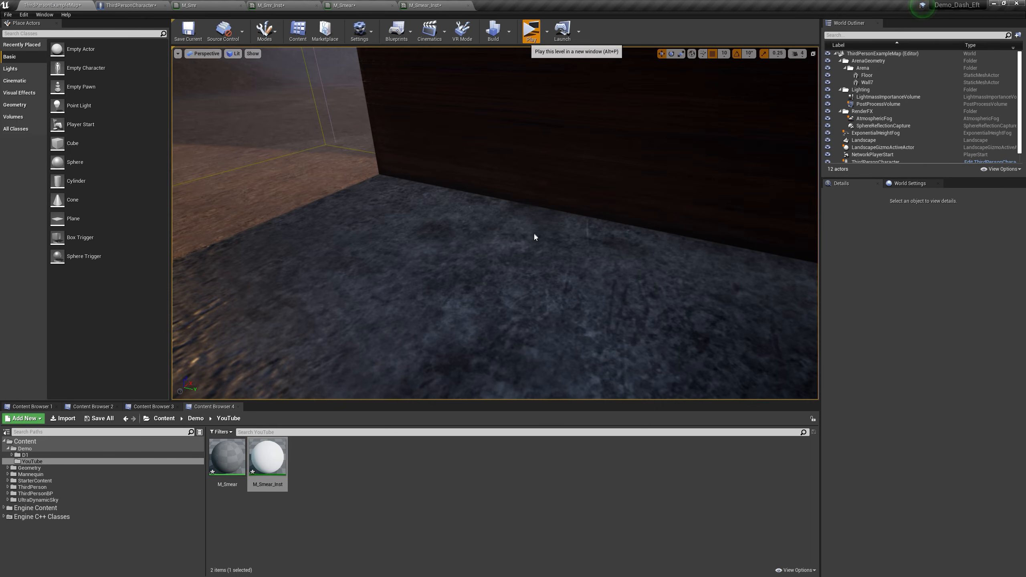
{"action": "left_click", "coordinate": [530, 32]}
{"action": "key", "text": "shift"}
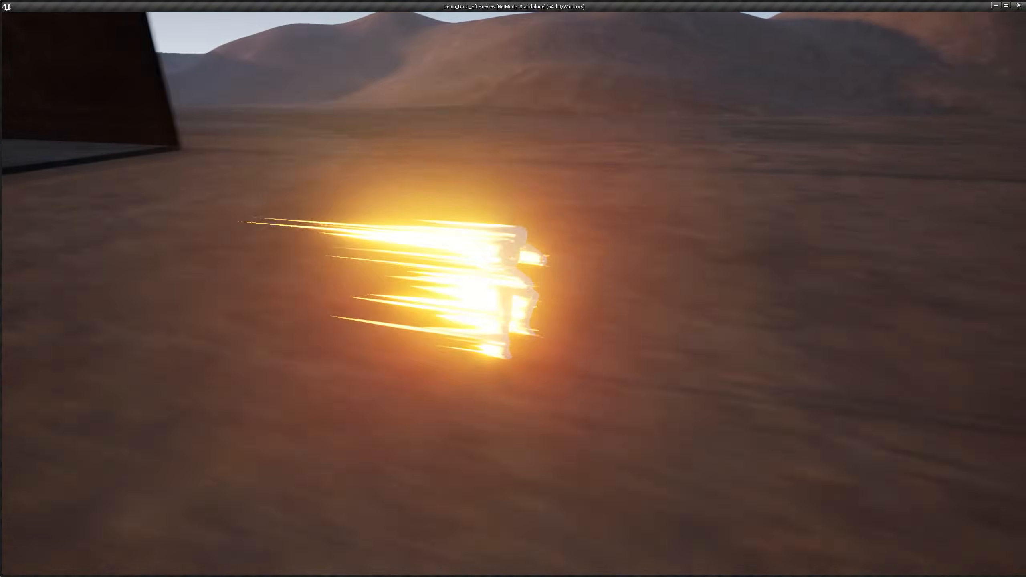
{"action": "key", "text": "shift"}
{"action": "key", "text": "Escape"}
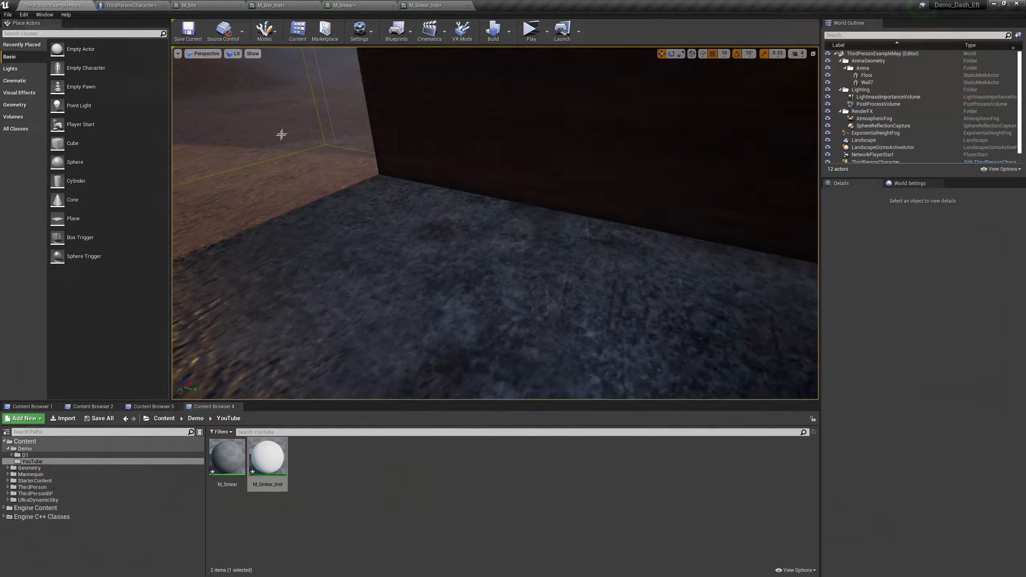
Step: Set the Max scalar parameter of M_Smear_Inst to 1000 and return to the level
{"action": "left_click", "coordinate": [440, 5]}
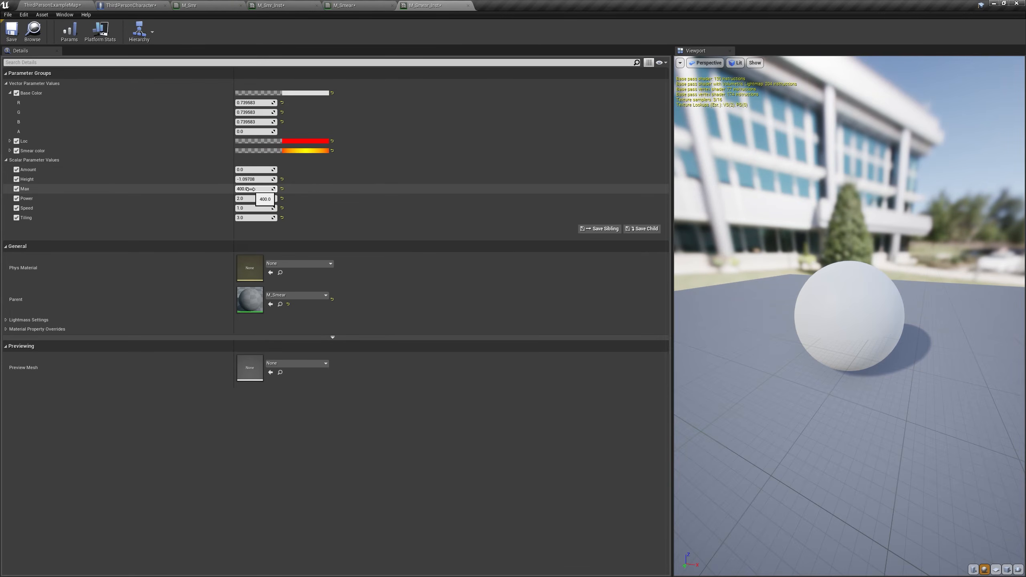
{"action": "type", "text": "1"}
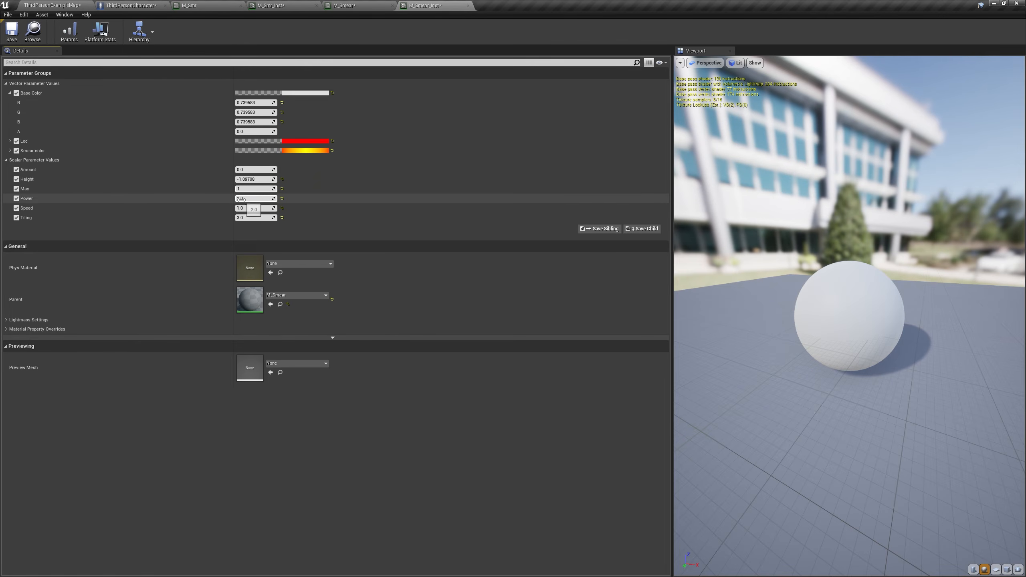
{"action": "key", "text": "Return"}
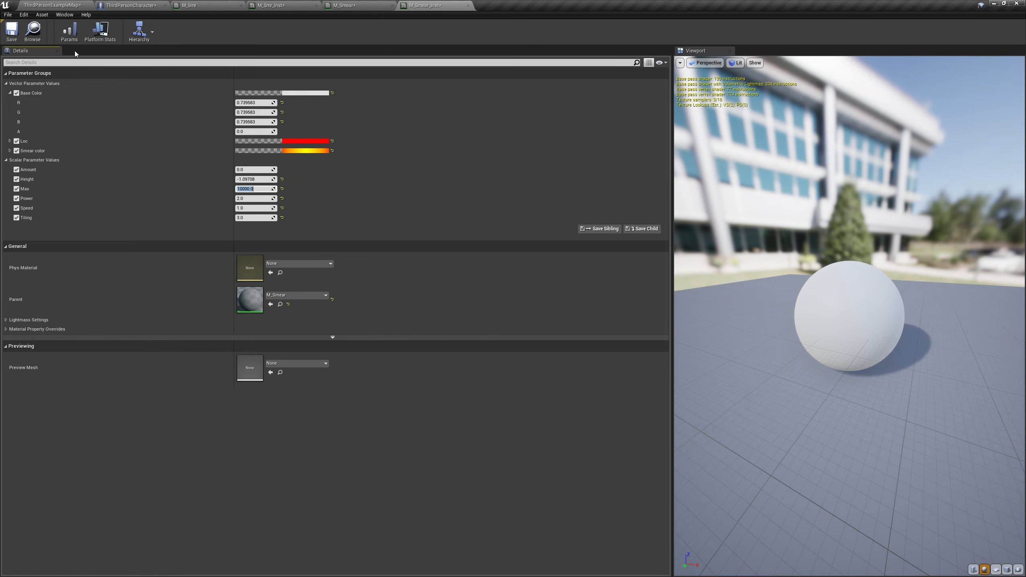
{"action": "key", "text": "Return"}
{"action": "left_click", "coordinate": [62, 5]}
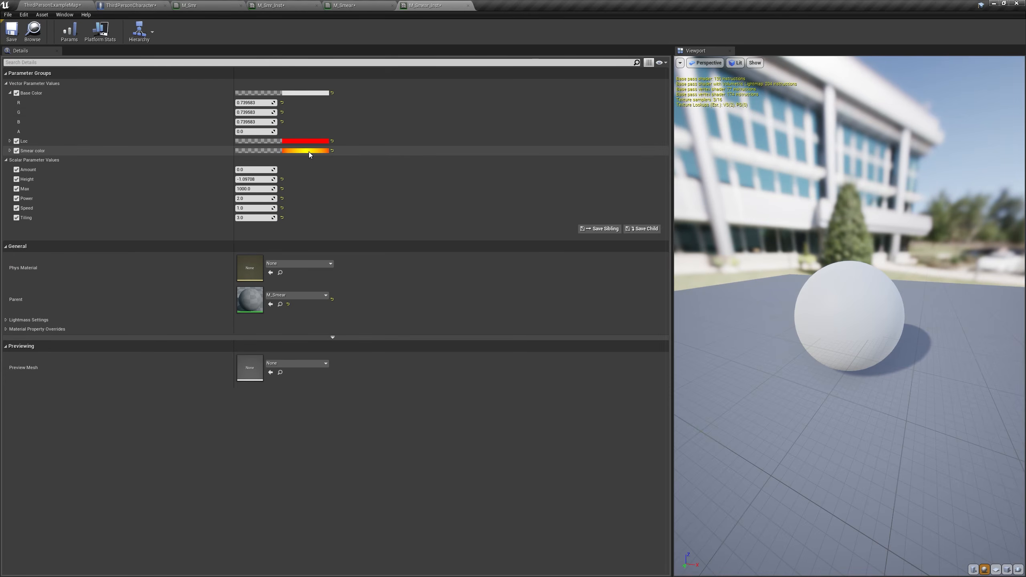
Step: Change the Smear color of M_Smear_Inst to bright blue with red 0.0 and blue 200.0, and return to the level
{"action": "left_click", "coordinate": [309, 152]}
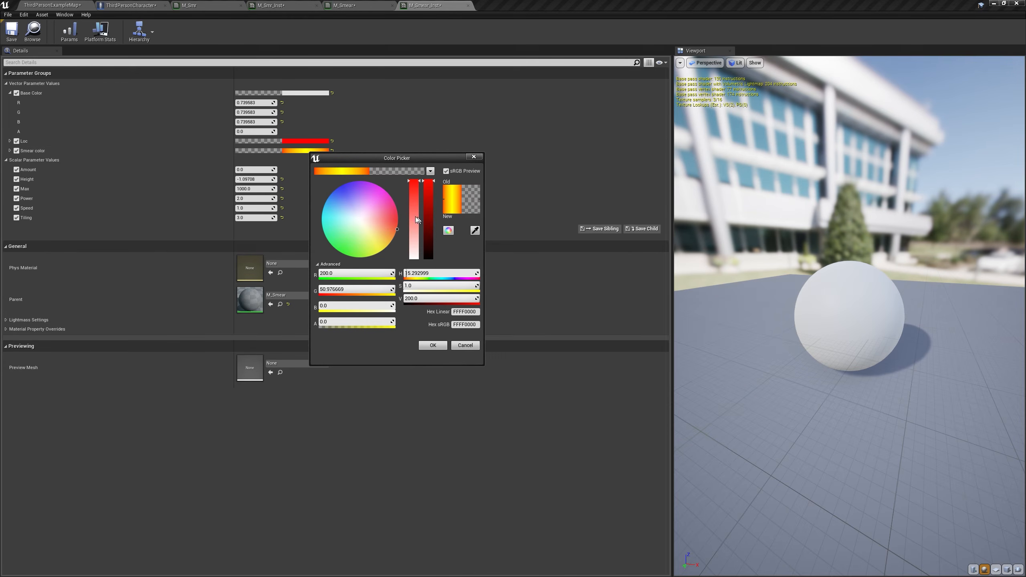
{"action": "left_click_drag", "start_coordinate": [361, 211], "coordinate": [320, 185]}
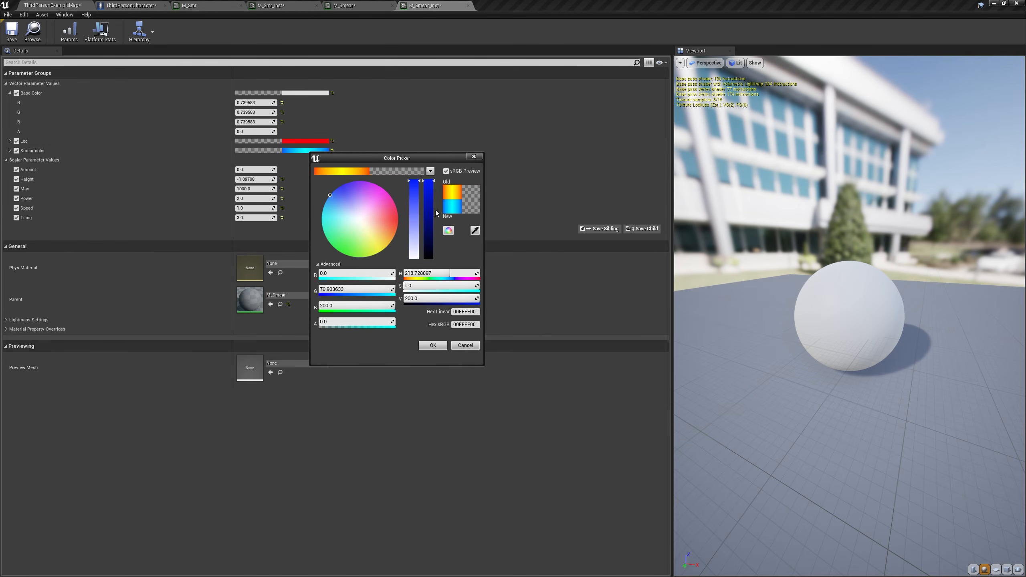
{"action": "left_click", "coordinate": [432, 345]}
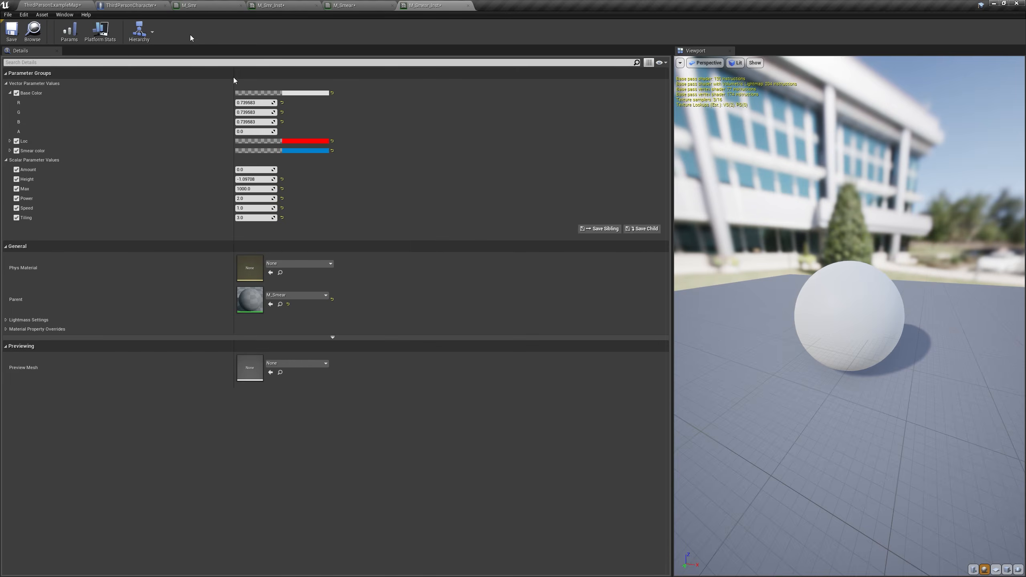
{"action": "left_click", "coordinate": [61, 4]}
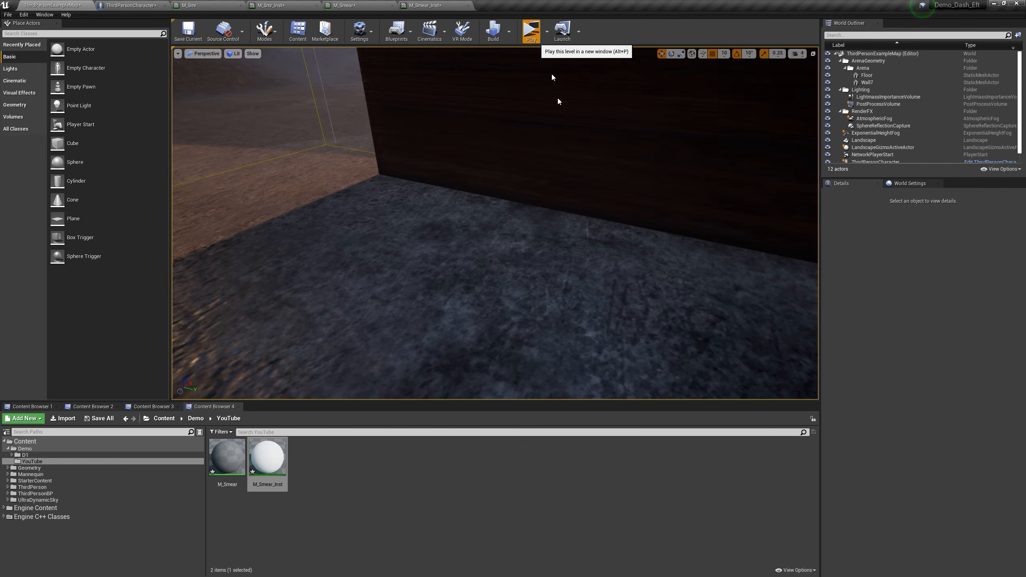
Step: Run and dash in varying directions in the game preview to examine the blue smear streaks
{"action": "key", "text": "a"}
{"action": "key", "text": "shift"}
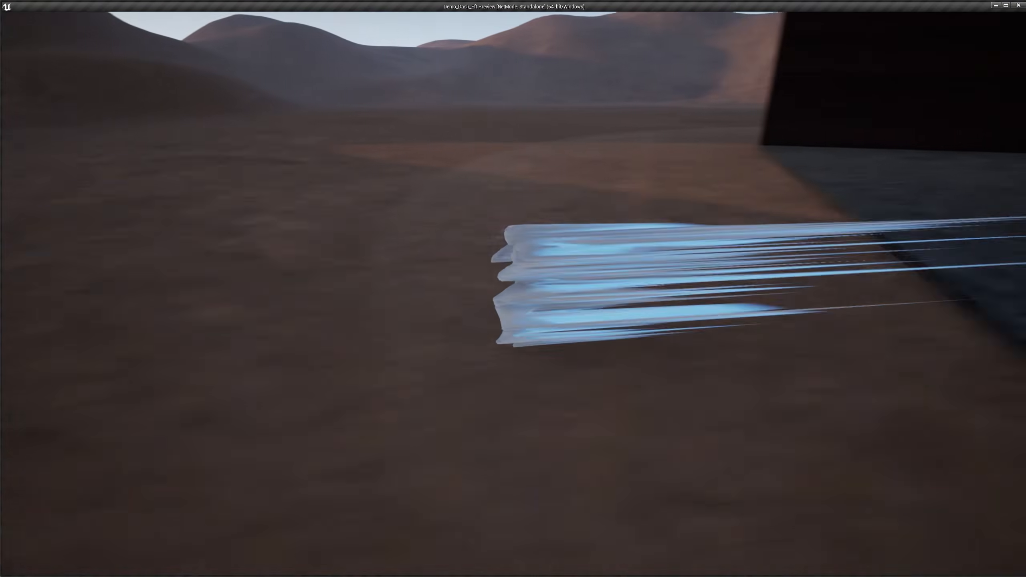
{"action": "key", "text": "shift"}
{"action": "key", "text": "w"}
{"action": "key", "text": "shift"}
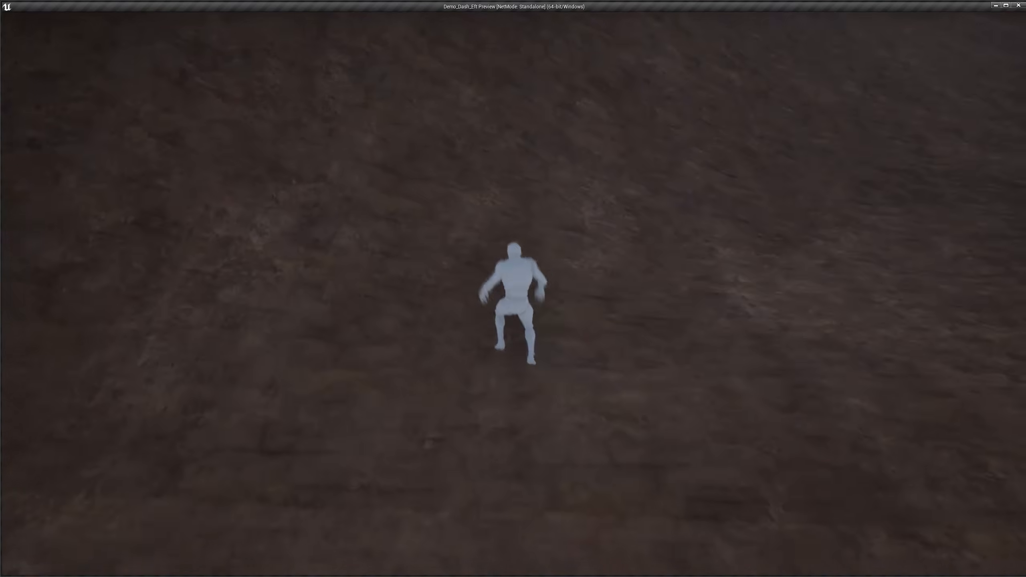
{"action": "key", "text": "d"}
{"action": "key", "text": "shift"}
{"action": "key", "text": "shift"}
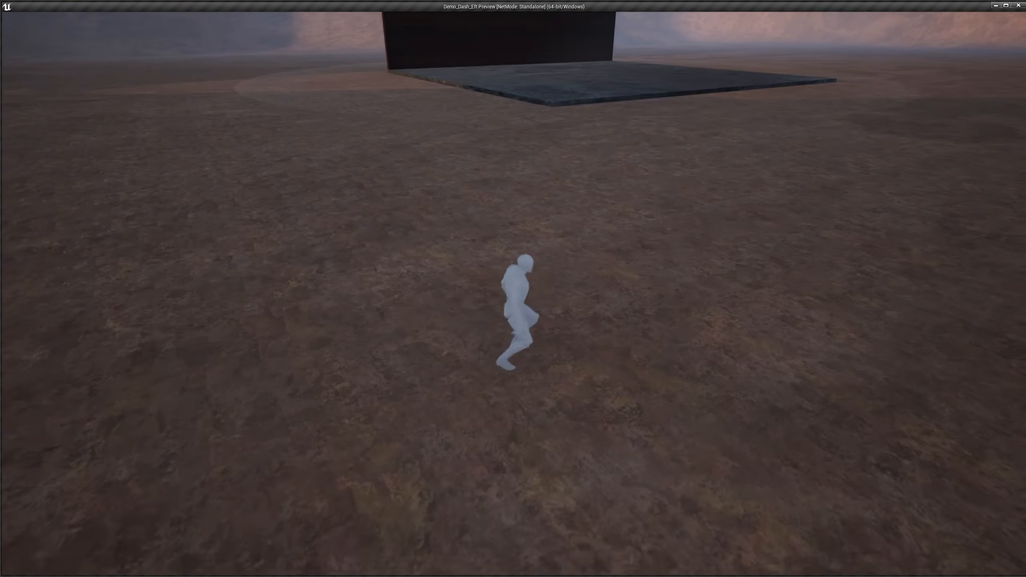
{"action": "key", "text": "w"}
{"action": "key", "text": "shift"}
{"action": "key", "text": "shift"}
{"action": "key", "text": "a"}
{"action": "key", "text": "shift"}
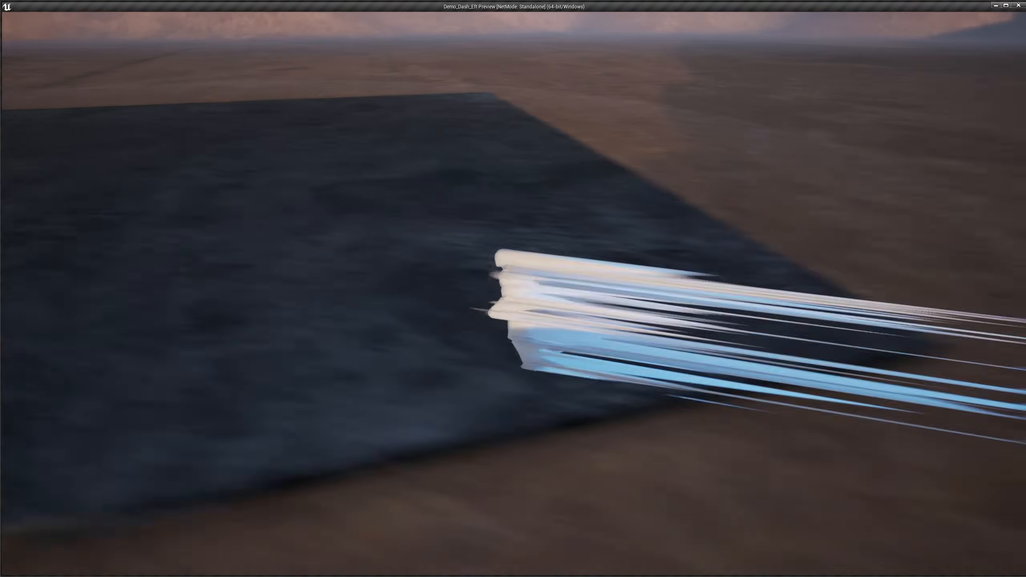
{"action": "key", "text": "w"}
{"action": "key", "text": "shift"}
{"action": "key", "text": "d"}
{"action": "key", "text": "shift"}
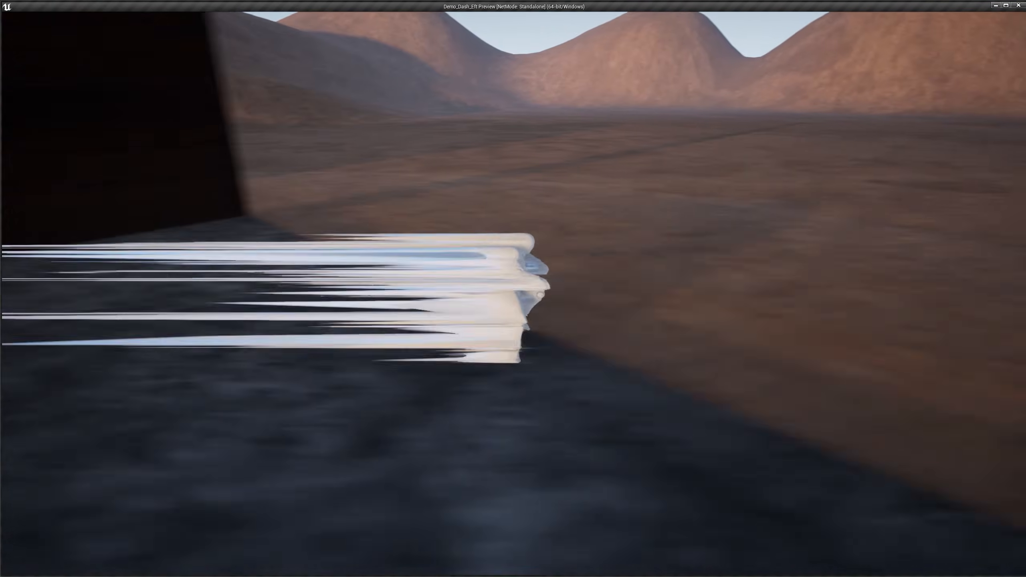
{"action": "key", "text": "w"}
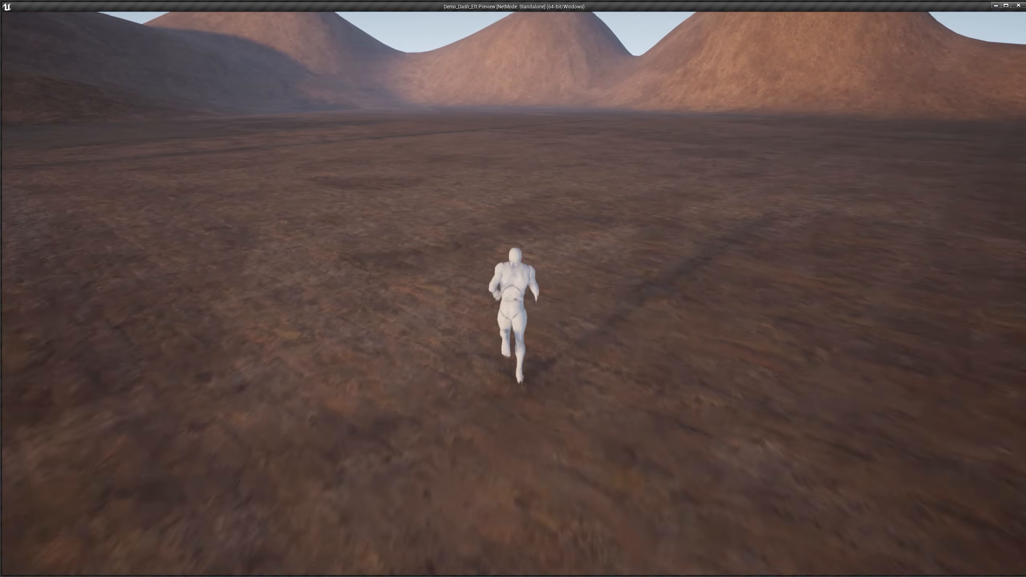
Step: Run the character sideways in the game preview to examine the smear during ordinary running, and end the preview
{"action": "key", "text": "a"}
{"action": "key", "text": "shift"}
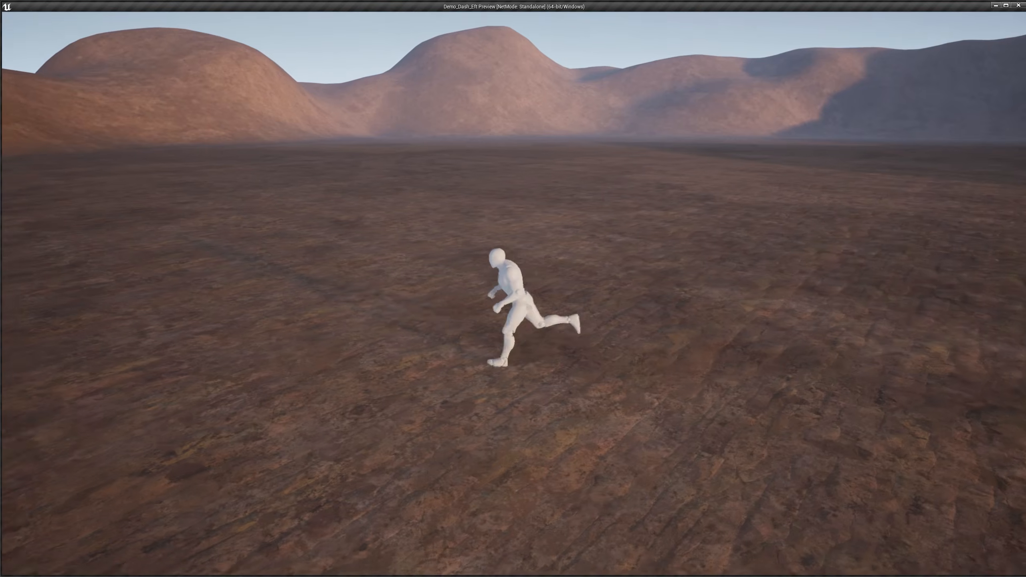
{"action": "key", "text": "shift"}
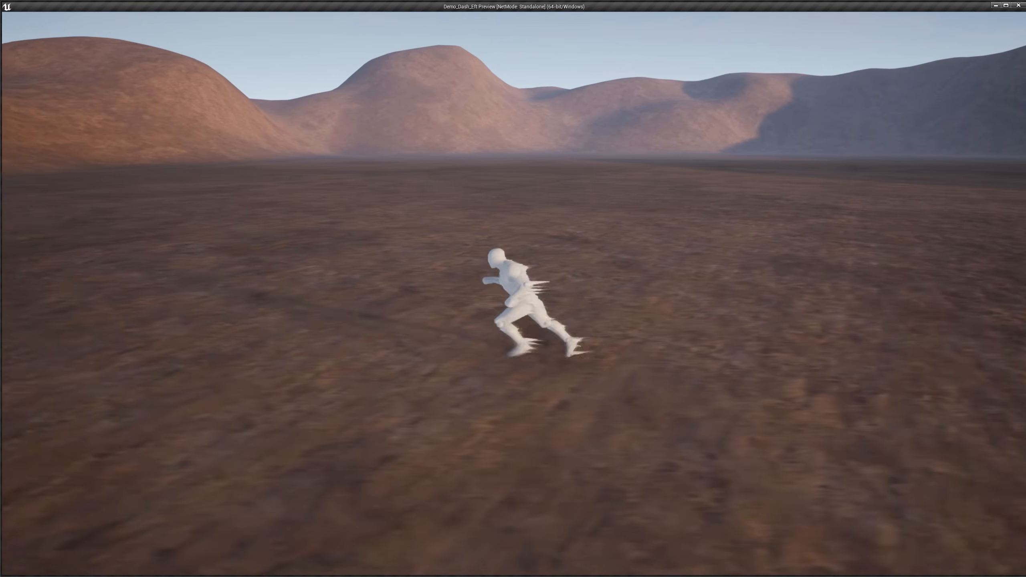
{"action": "key", "text": "shift"}
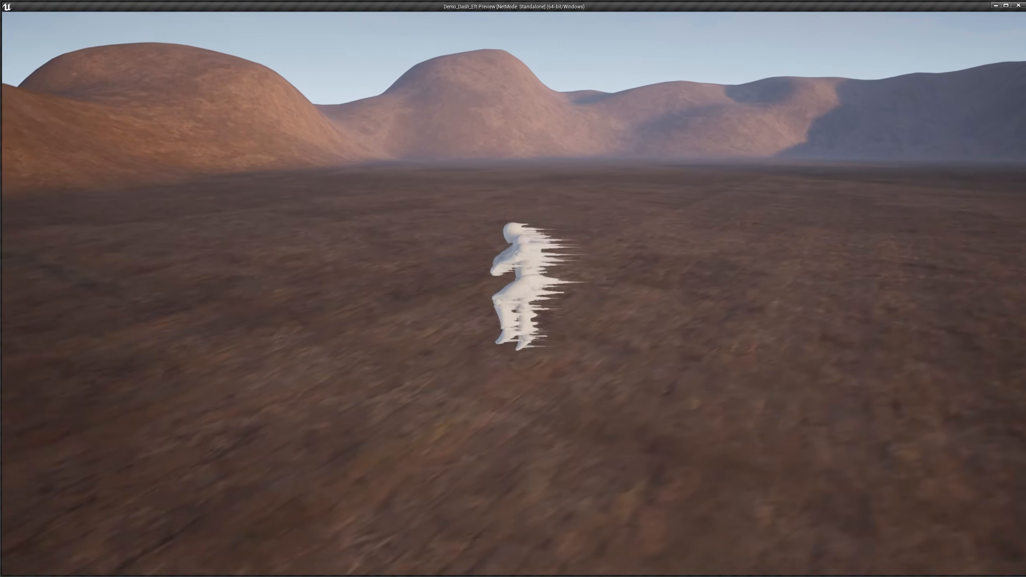
{"action": "key", "text": "shift"}
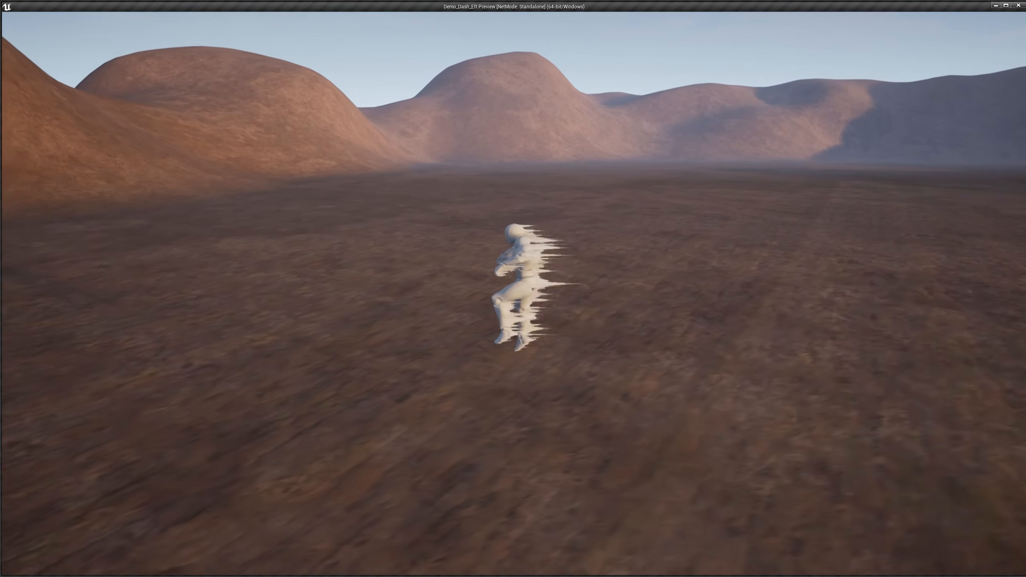
{"action": "key", "text": "shift"}
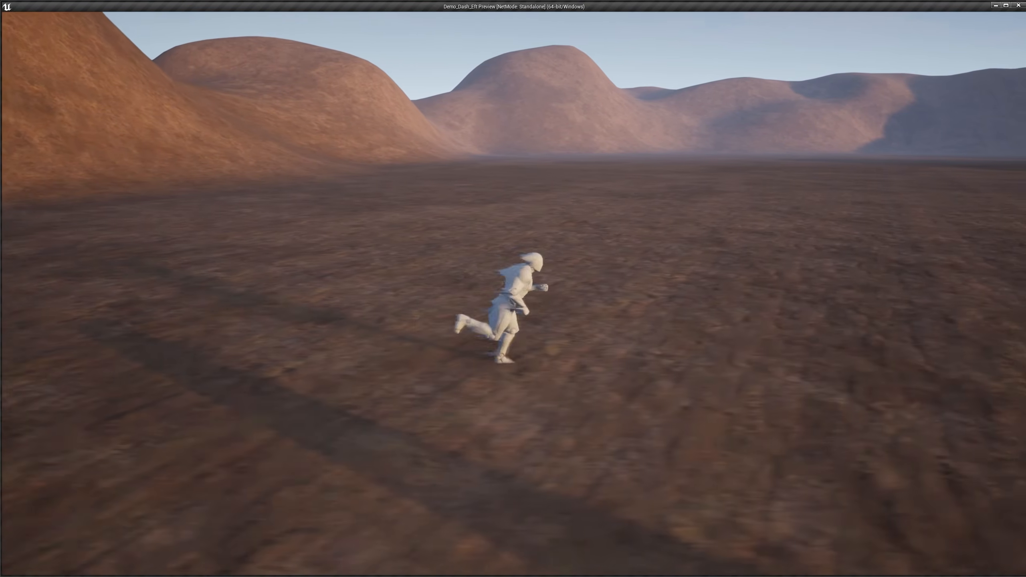
{"action": "key", "text": "Escape"}
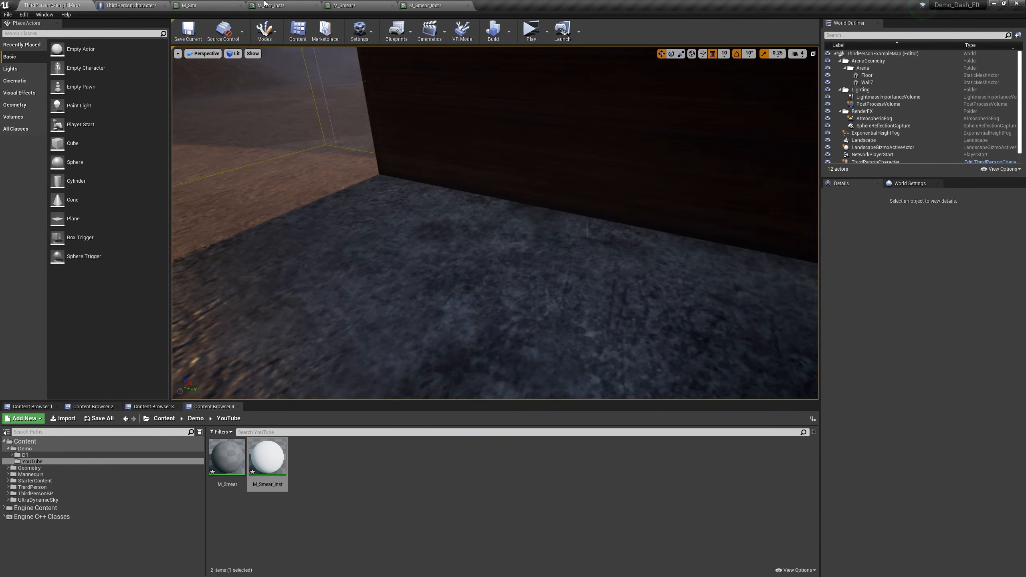
Step: Add a float <= float comparison of the VectorLengthSquared result against 20.0 in the ThirdPersonCharacter event graph
{"action": "left_click", "coordinate": [144, 5]}
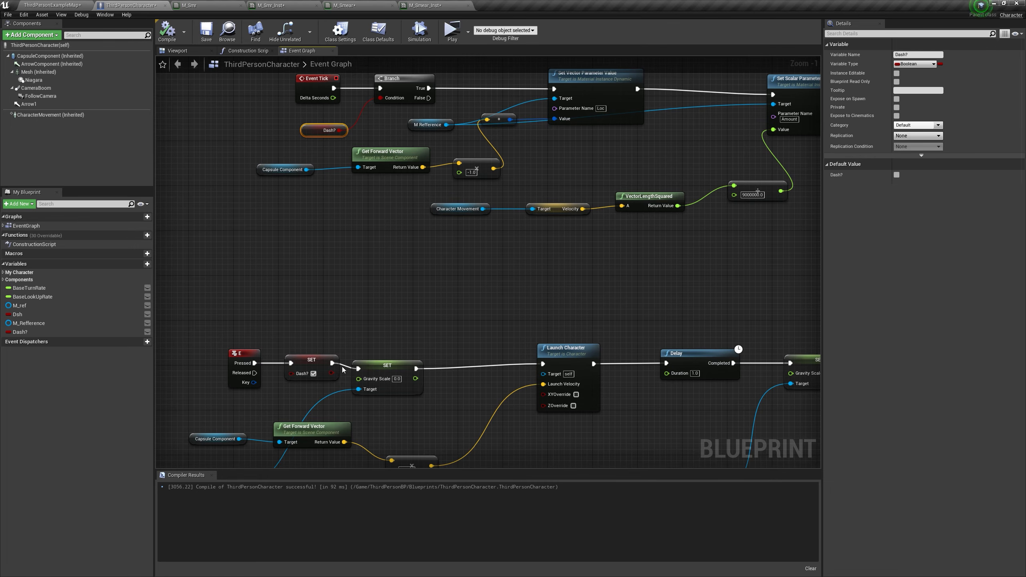
{"action": "right_click_drag", "start_coordinate": [365, 100], "coordinate": [322, 166]}
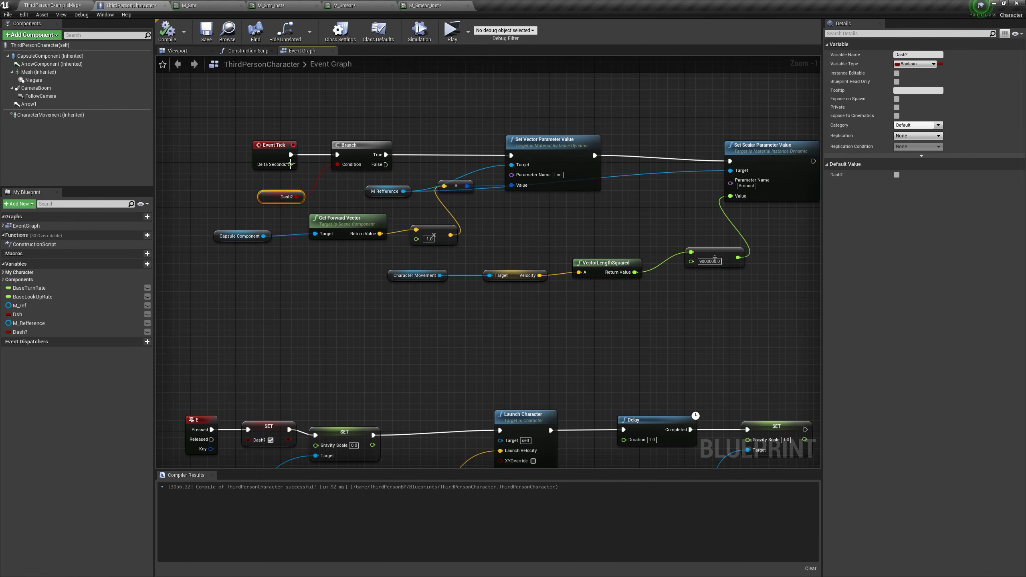
{"action": "right_click_drag", "start_coordinate": [570, 208], "coordinate": [467, 270]}
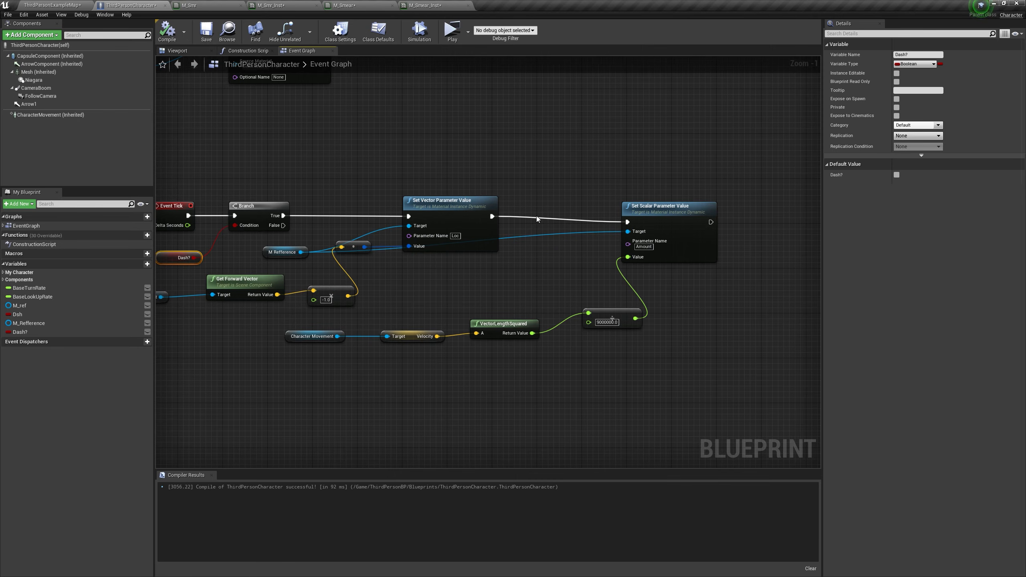
{"action": "scroll", "coordinate": [470, 271], "scroll_direction": "down", "scroll_amount": 2}
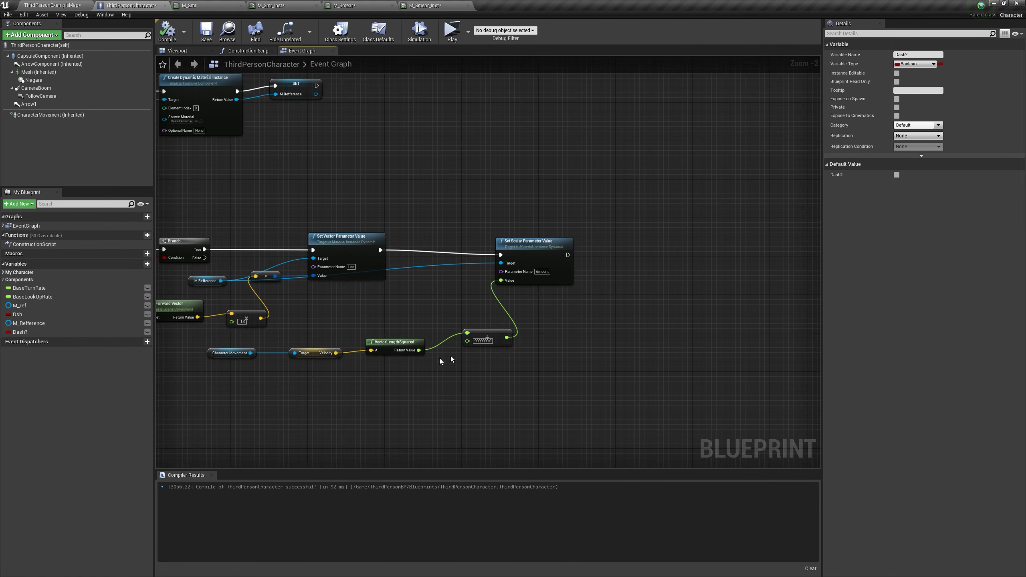
{"action": "left_click_drag", "start_coordinate": [419, 351], "coordinate": [559, 352]}
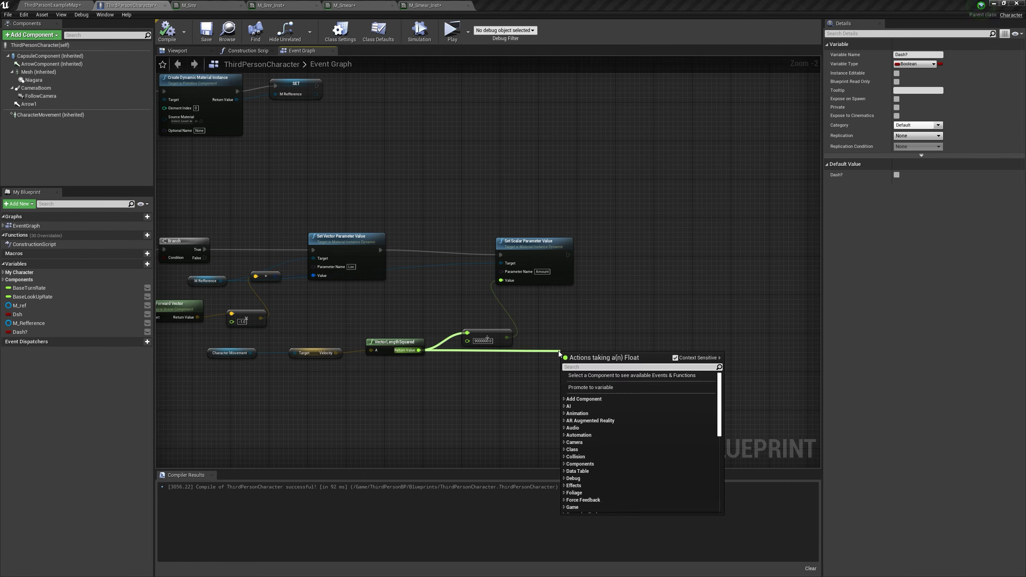
{"action": "type", "text": "<="}
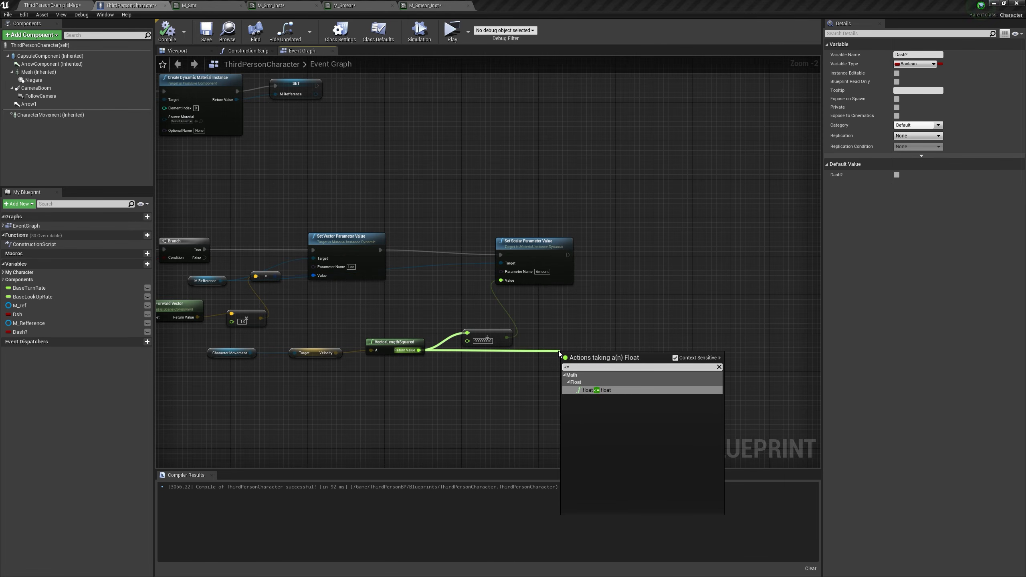
{"action": "key", "text": "Return"}
{"action": "right_click_drag", "start_coordinate": [185, 302], "coordinate": [245, 296]}
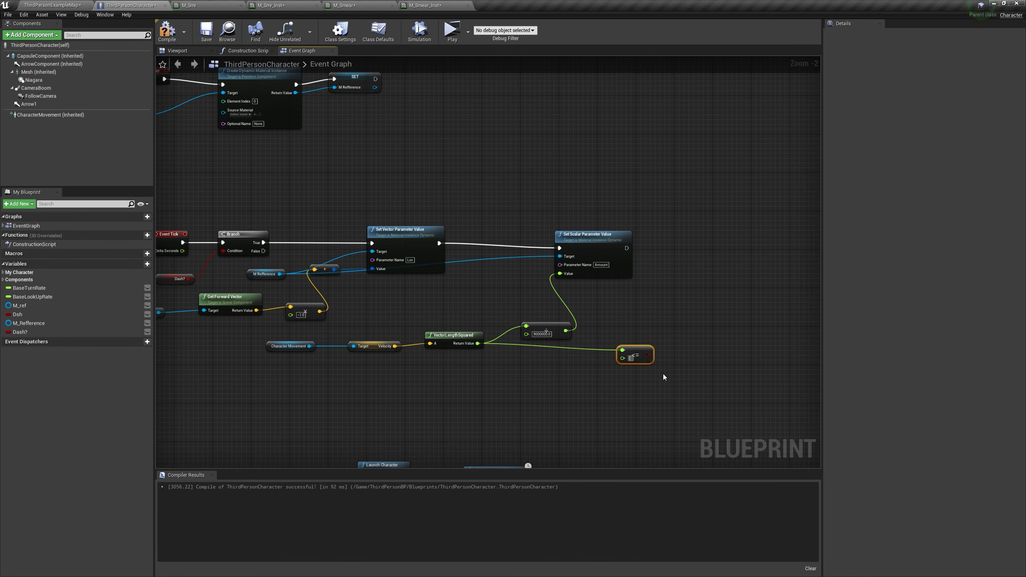
{"action": "key", "text": "Return"}
{"action": "right_click_drag", "start_coordinate": [677, 363], "coordinate": [648, 365]}
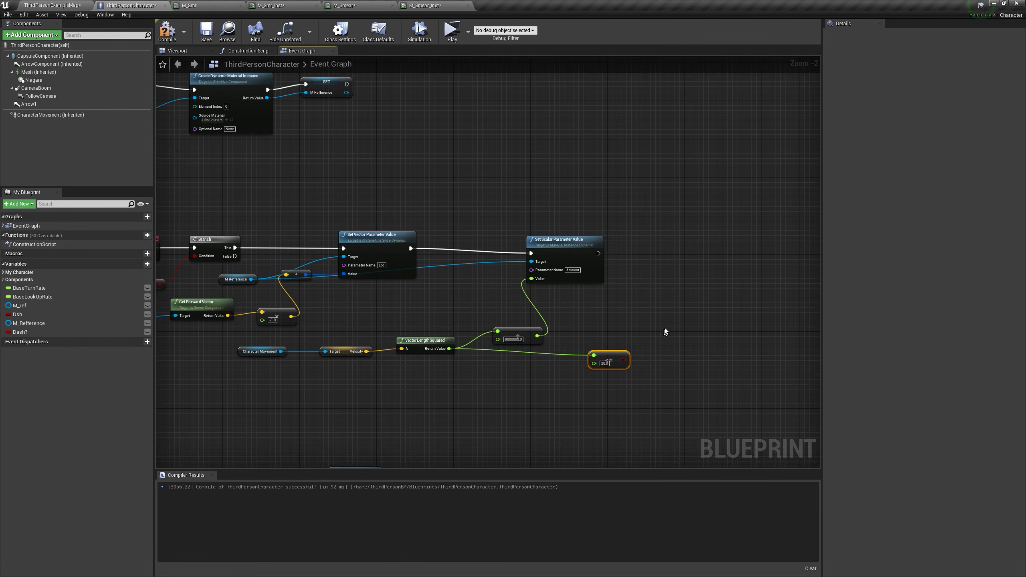
Step: Add a Branch after Set Scalar Parameter Value with the comparison as its condition, and place a Set Dash? node after it
{"action": "left_click", "coordinate": [652, 255]}
{"action": "left_click_drag", "start_coordinate": [598, 253], "coordinate": [667, 244]}
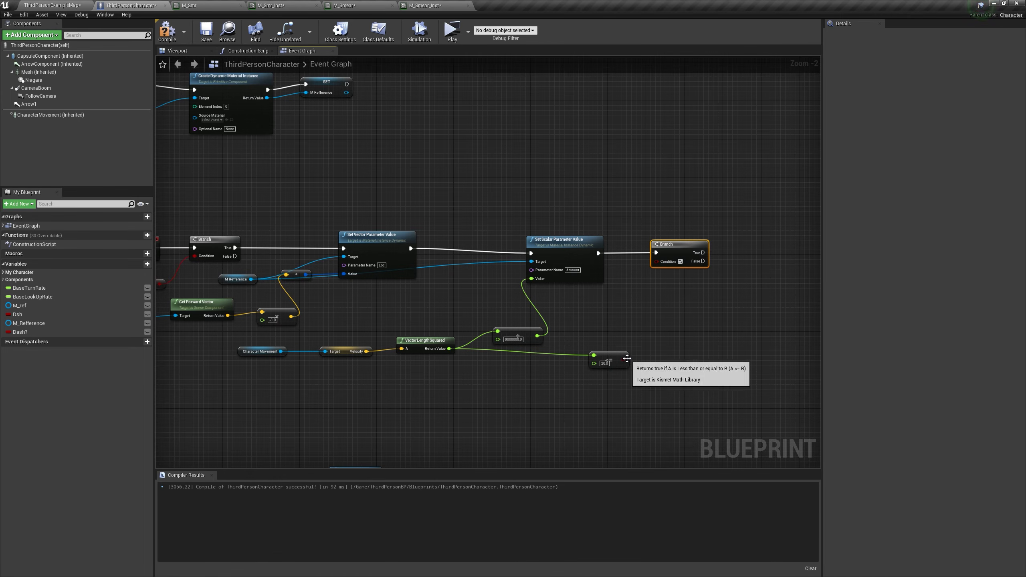
{"action": "left_click_drag", "start_coordinate": [627, 359], "coordinate": [659, 262]}
{"action": "right_click_drag", "start_coordinate": [671, 280], "coordinate": [667, 278]}
{"action": "right_click_drag", "start_coordinate": [435, 280], "coordinate": [306, 251]}
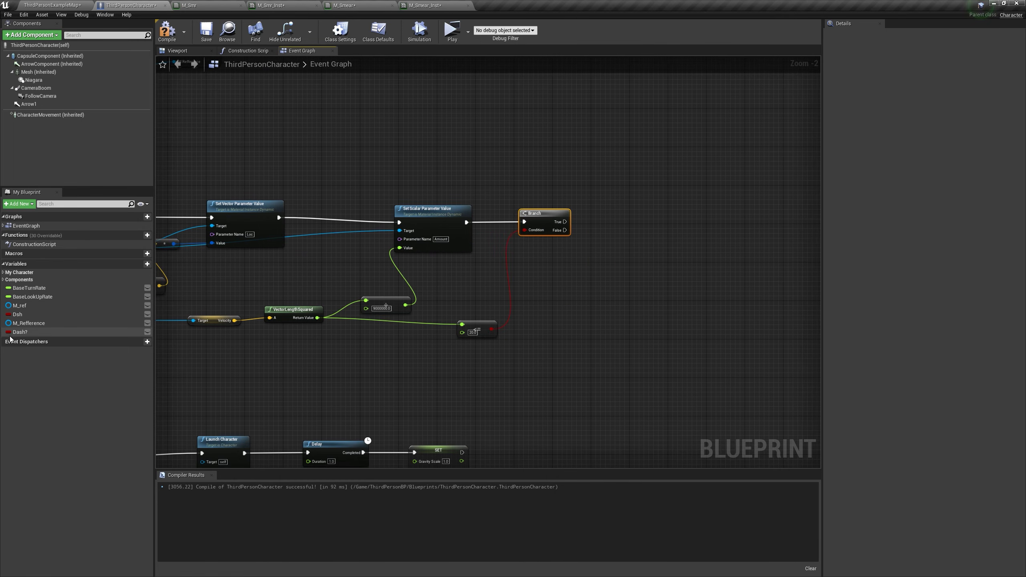
{"action": "left_click_drag", "start_coordinate": [27, 332], "coordinate": [607, 222], "text": "alt"}
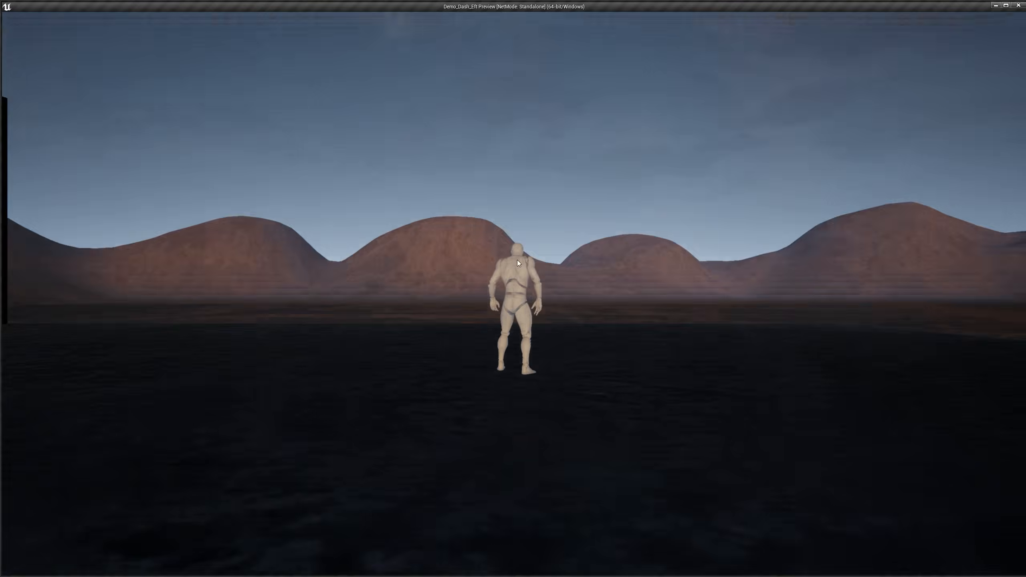
Step: Run and jump in the game preview to check the smear outside dashes, and review the Event Tick logic
{"action": "left_click", "coordinate": [517, 260]}
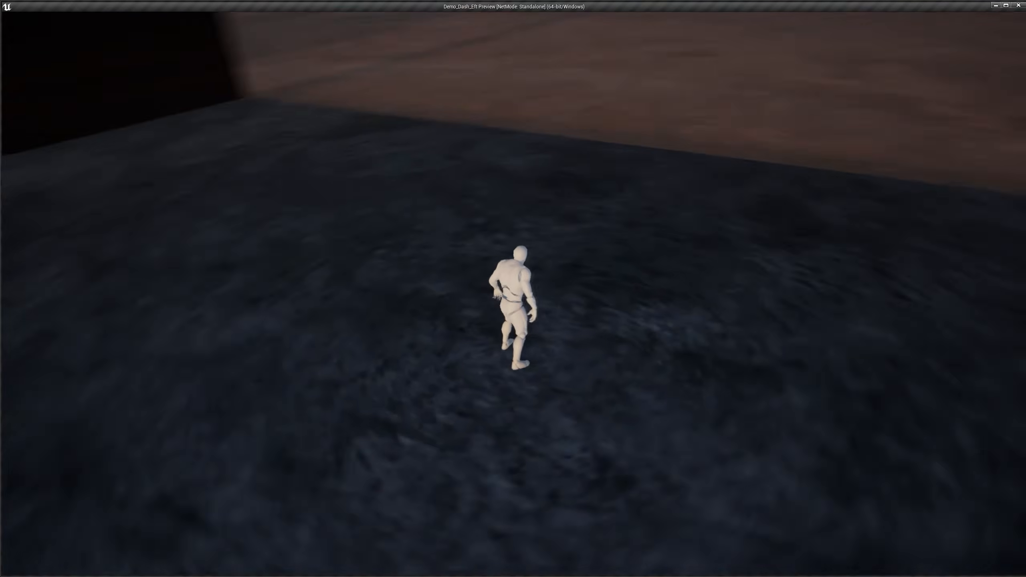
{"action": "key", "text": "shift"}
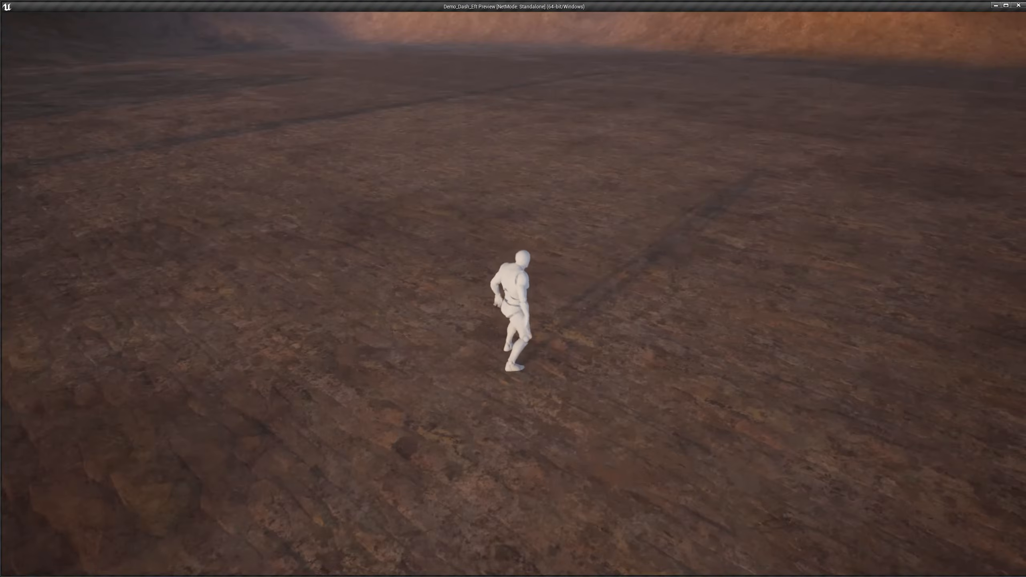
{"action": "key", "text": "w"}
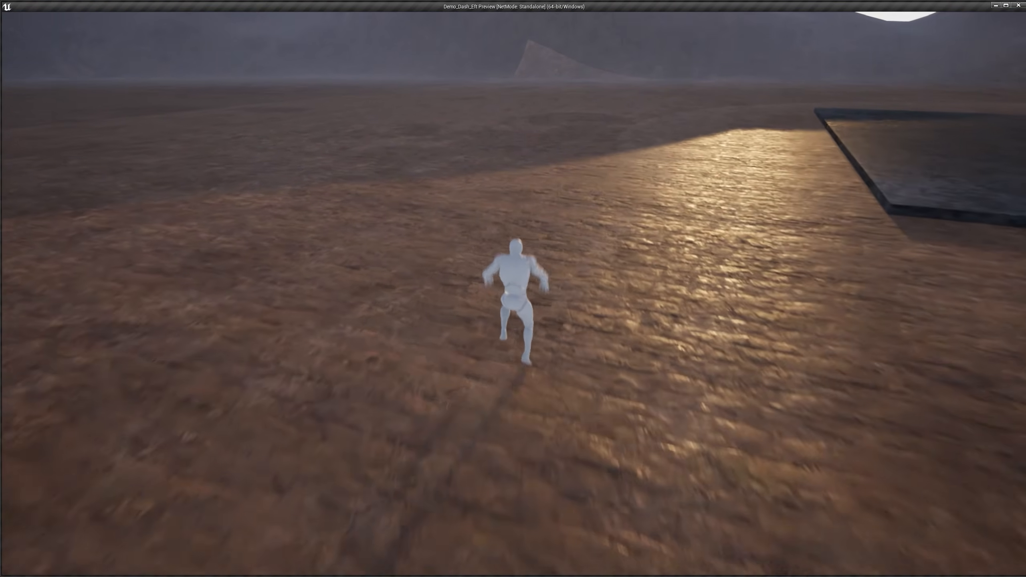
{"action": "key", "text": "shift"}
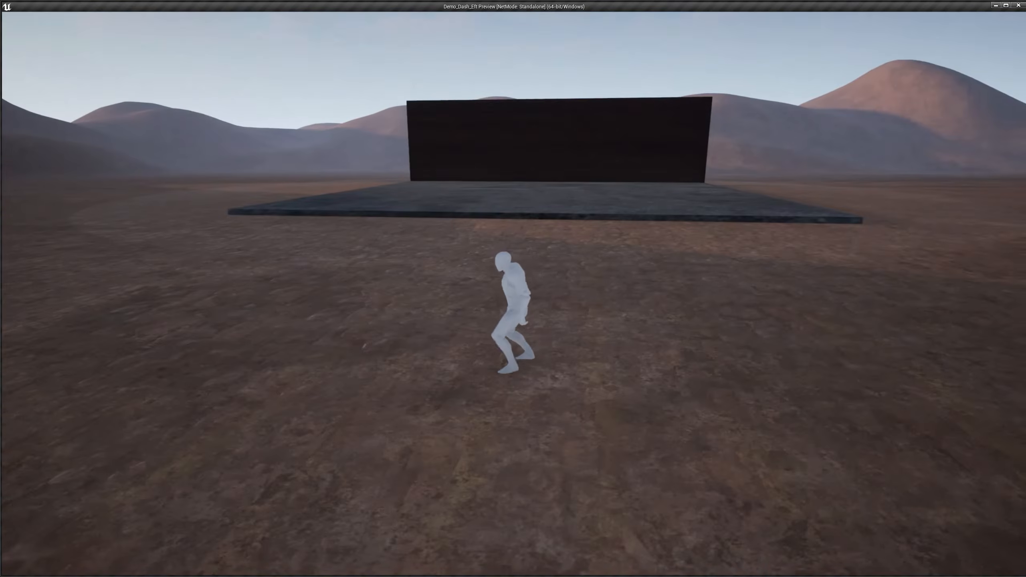
{"action": "key", "text": "shift"}
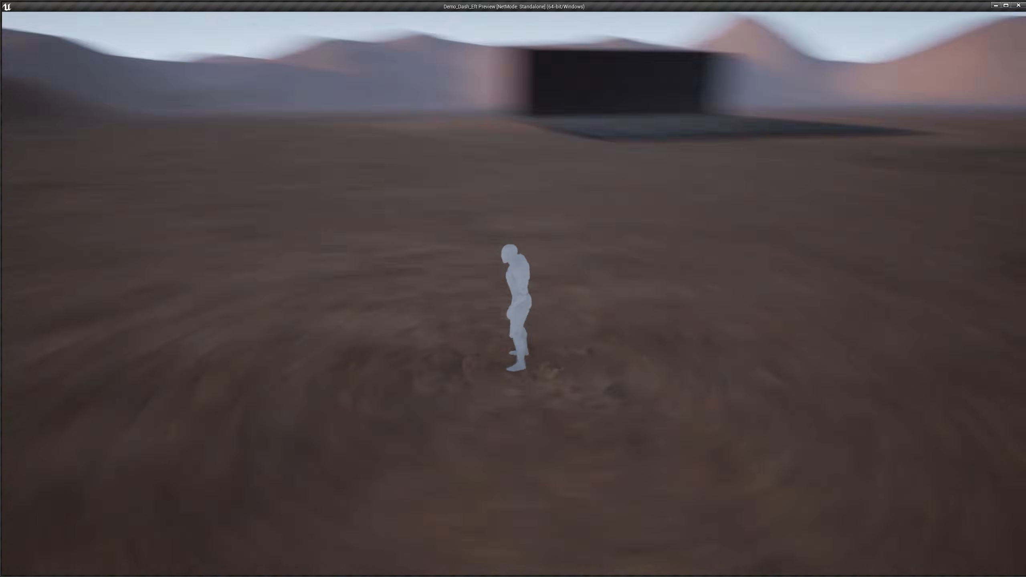
{"action": "key", "text": "space"}
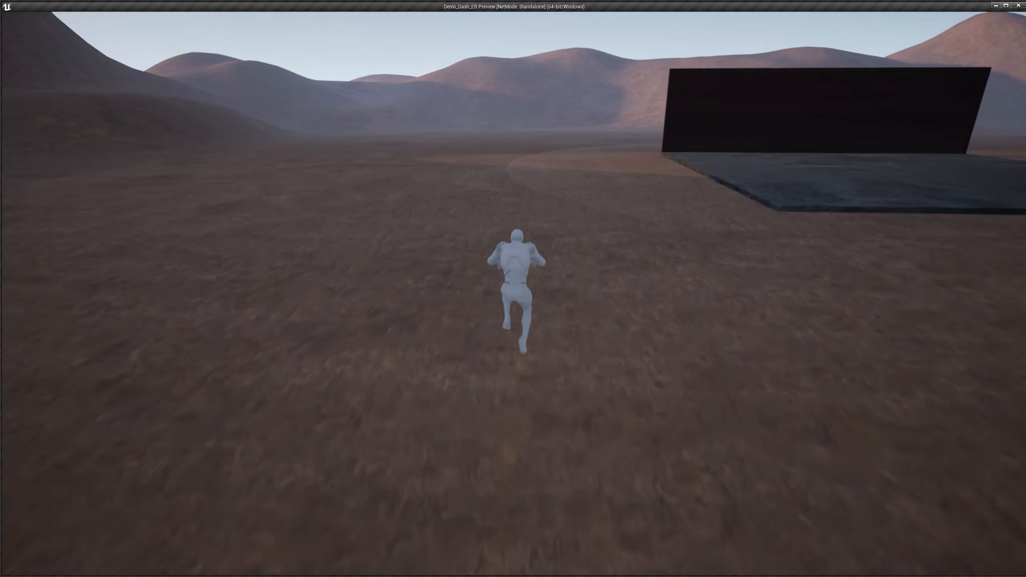
{"action": "key", "text": "space"}
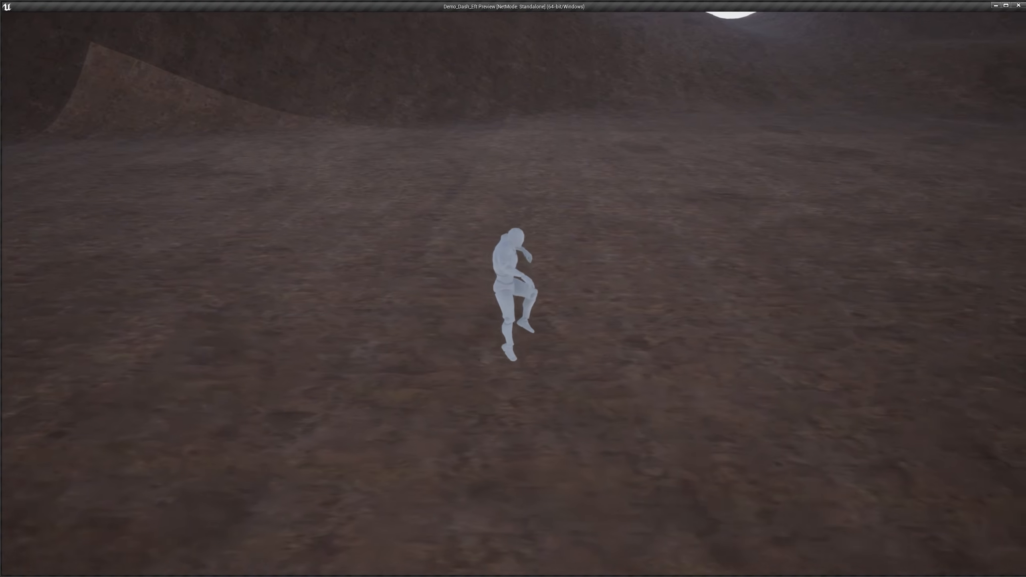
{"action": "key", "text": "Escape"}
{"action": "scroll", "coordinate": [428, 227], "scroll_direction": "down", "scroll_amount": 2}
{"action": "right_click_drag", "start_coordinate": [385, 252], "coordinate": [533, 254]}
{"action": "scroll", "coordinate": [416, 206], "scroll_direction": "up", "scroll_amount": 3}
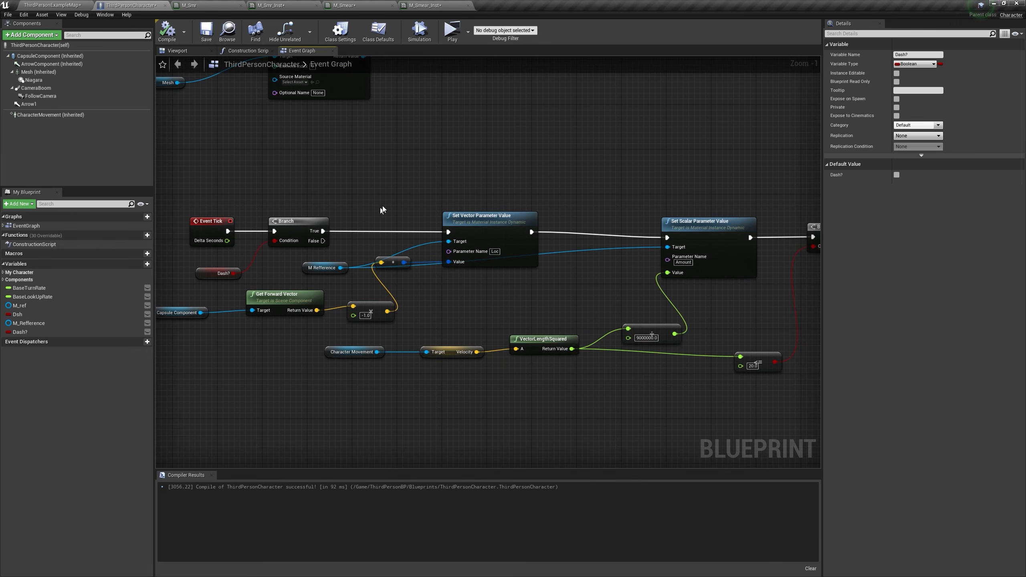
Step: Add a custom event named Movement update and connect it to the Set Vector Parameter Value node's execution input
{"action": "right_click", "coordinate": [361, 168]}
{"action": "type", "text": "custom"}
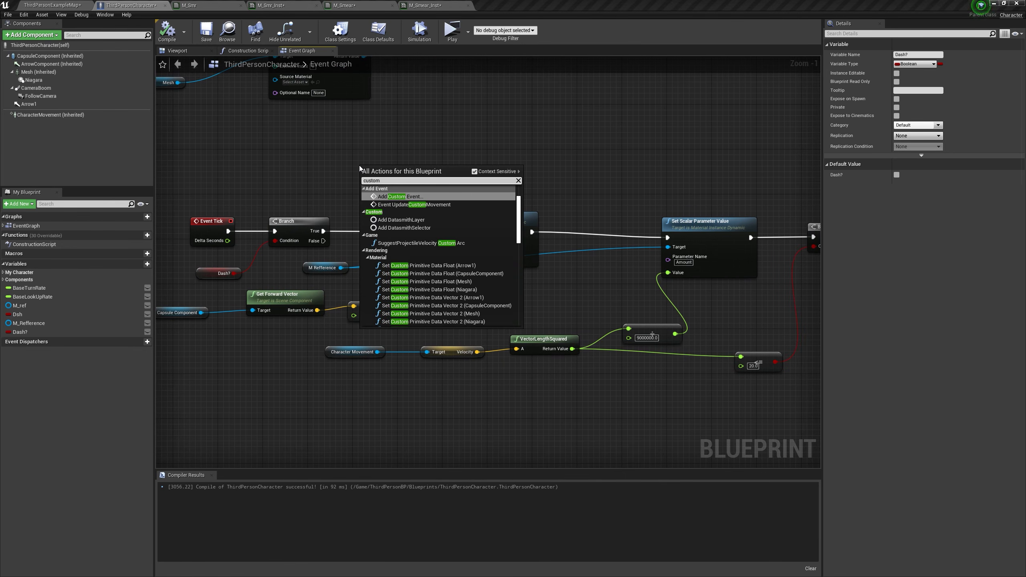
{"action": "key", "text": "Return"}
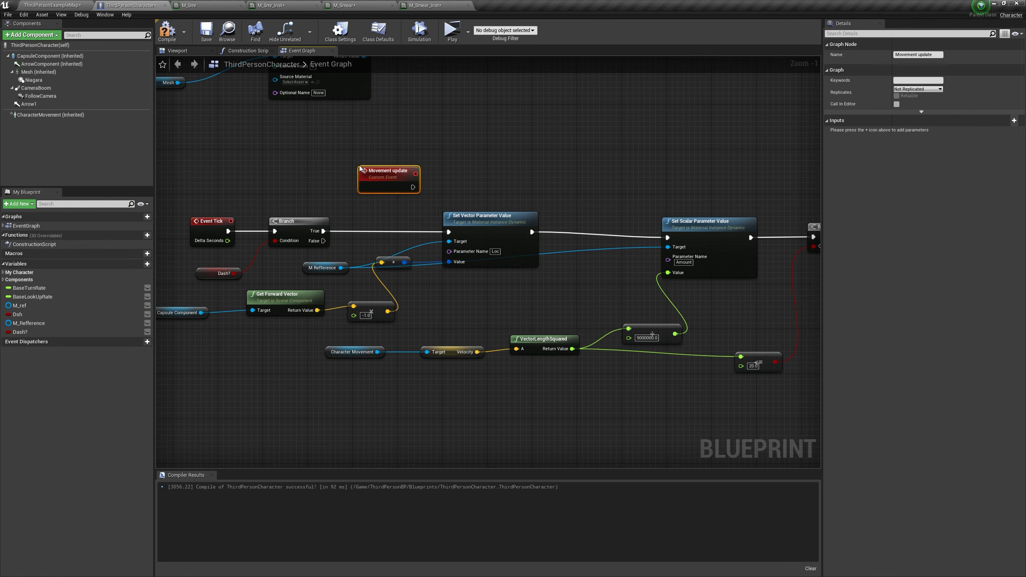
{"action": "left_click_drag", "start_coordinate": [413, 187], "coordinate": [447, 238]}
Step: Add a Movement Update call after the MoveForward Add Movement Input node, and connect the MoveRight Add Movement Input node to it
{"action": "right_click_drag", "start_coordinate": [476, 228], "coordinate": [395, 191]}
{"action": "scroll", "coordinate": [636, 152], "scroll_direction": "down", "scroll_amount": 2}
{"action": "left_click", "coordinate": [637, 151]}
{"action": "right_click_drag", "start_coordinate": [637, 152], "coordinate": [607, 403]}
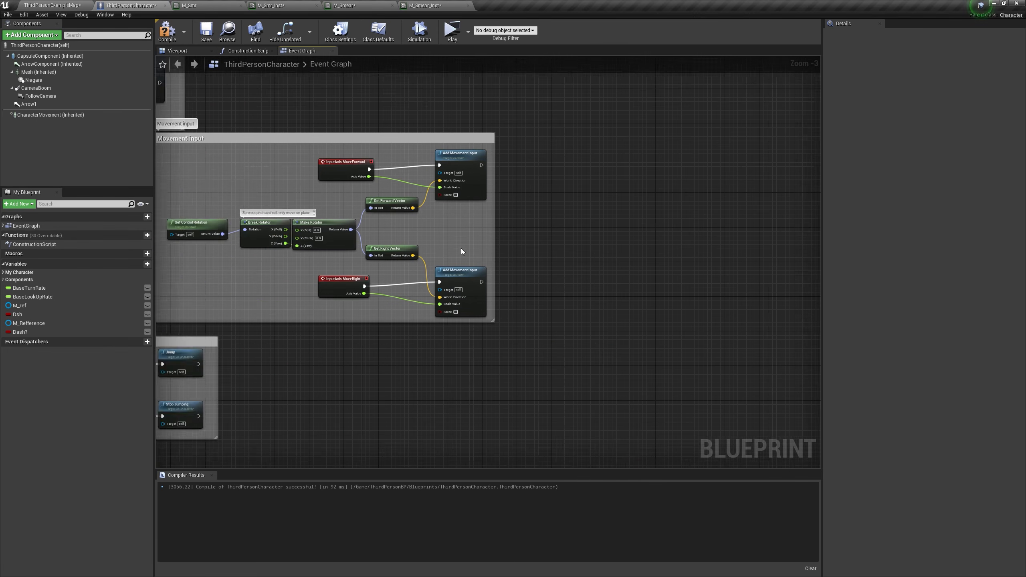
{"action": "scroll", "coordinate": [322, 190], "scroll_direction": "up", "scroll_amount": 3}
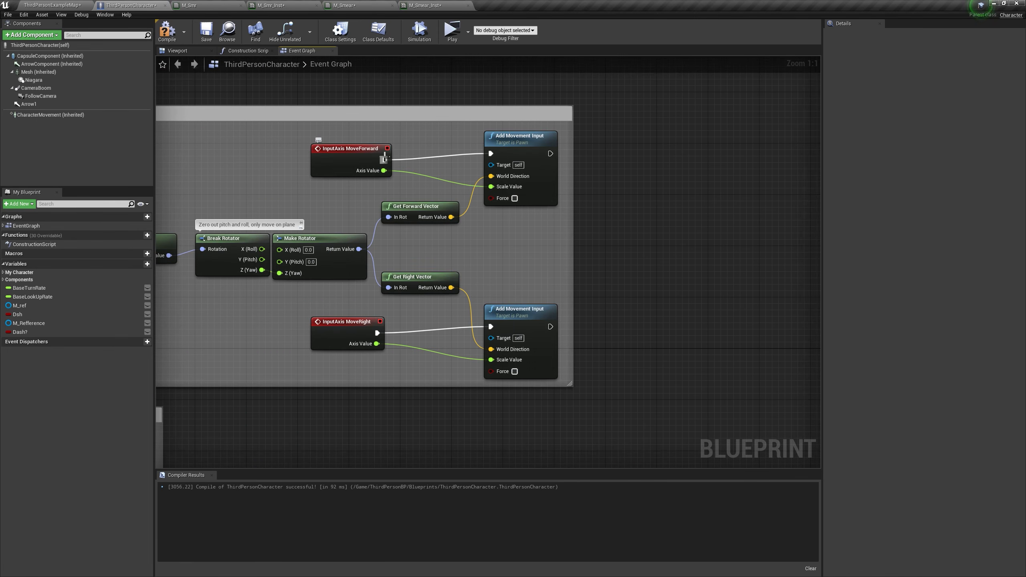
{"action": "left_click_drag", "start_coordinate": [556, 158], "coordinate": [622, 174]}
{"action": "type", "text": "call"}
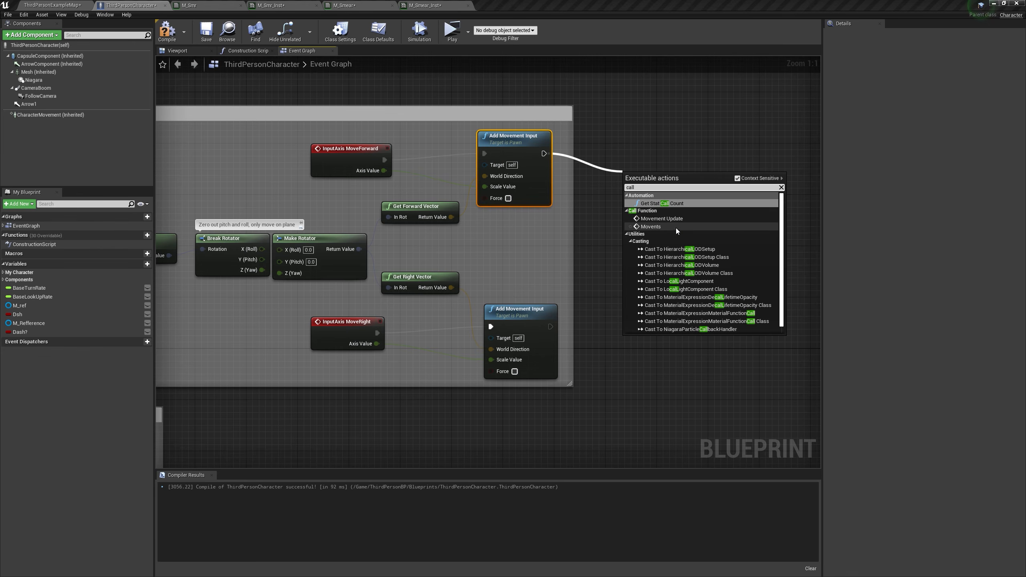
{"action": "left_click", "coordinate": [665, 219]}
{"action": "left_click_drag", "start_coordinate": [549, 326], "coordinate": [570, 307]}
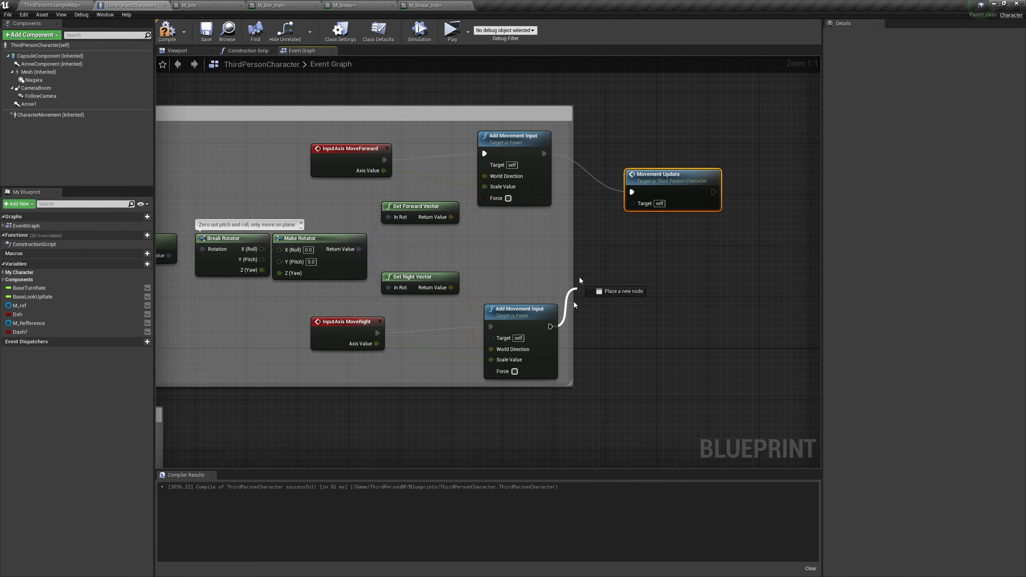
{"action": "left_click_drag", "start_coordinate": [632, 197], "coordinate": [665, 238]}
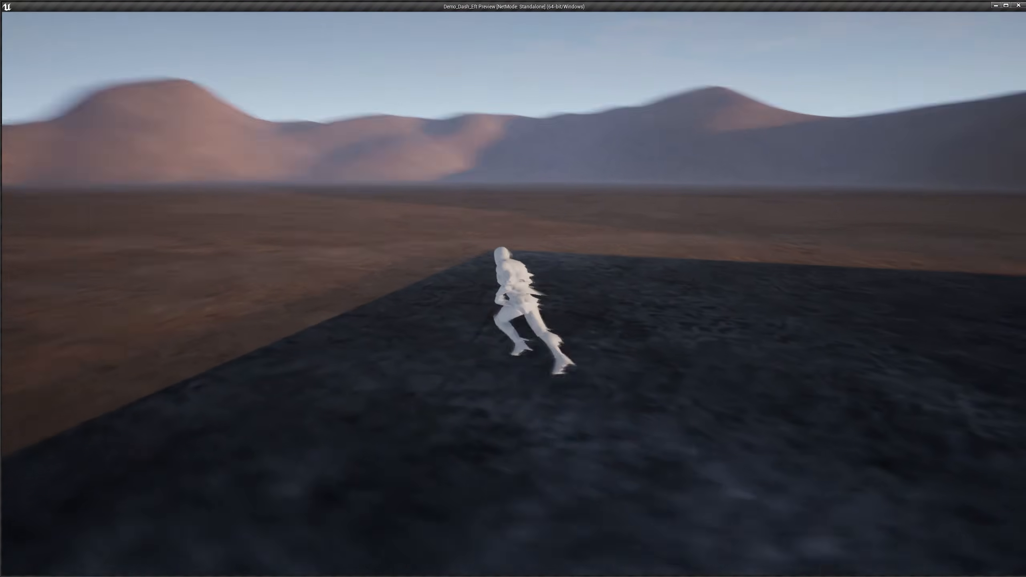
Step: Run and dash forward in the game preview to check the smear with the movement-driven update, and end the preview
{"action": "key", "text": "w"}
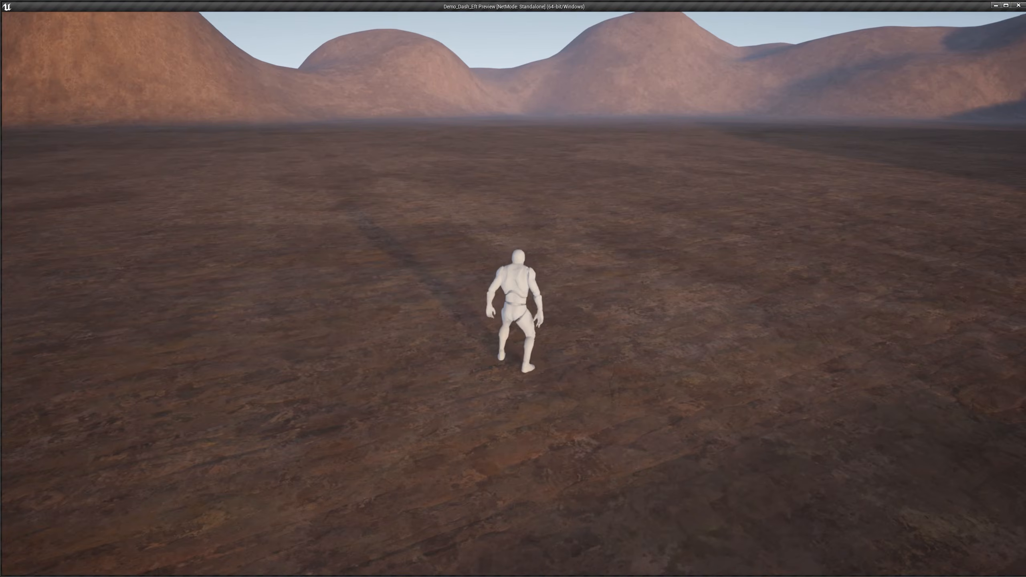
{"action": "key", "text": "shift"}
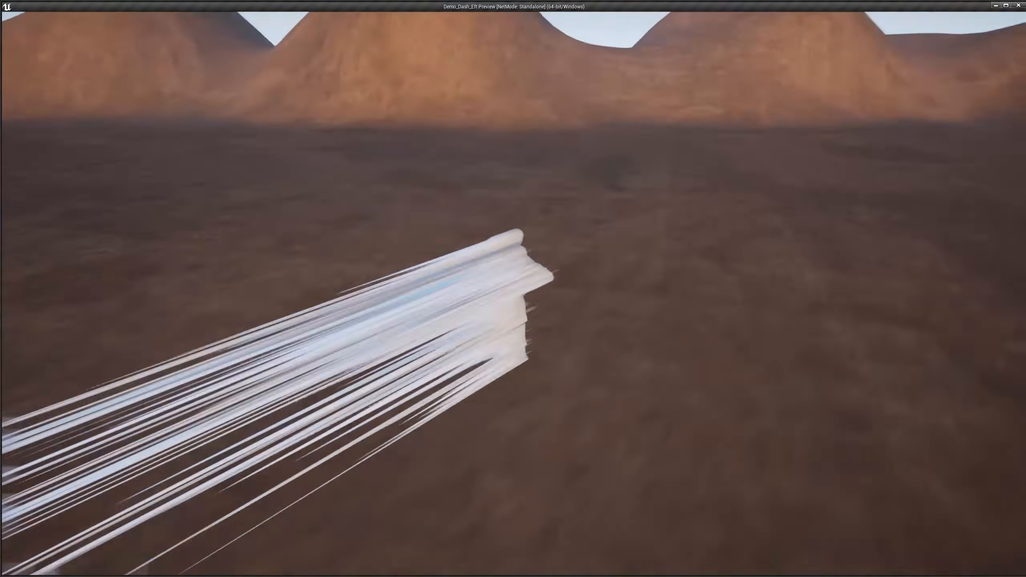
{"action": "key", "text": "w"}
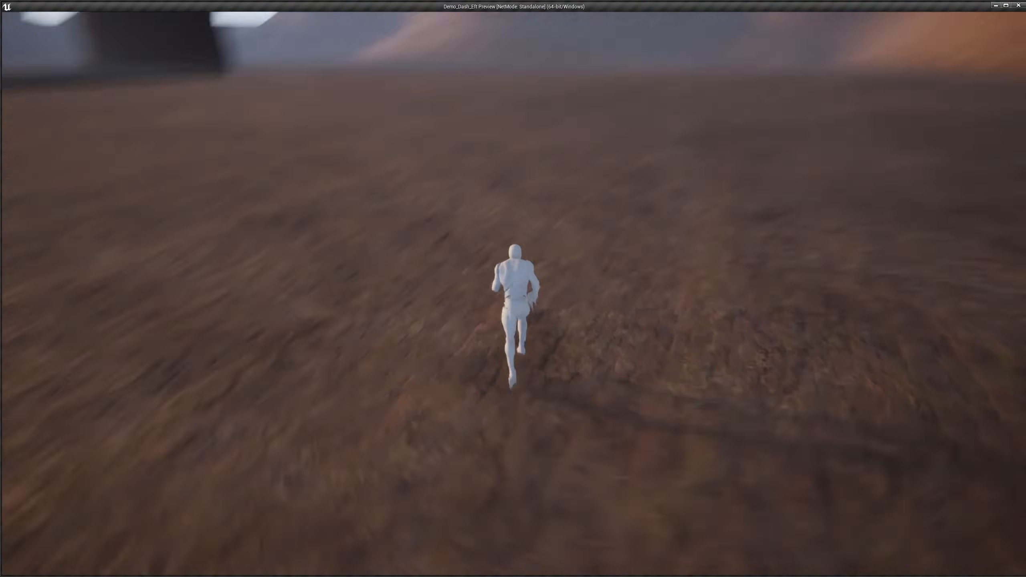
{"action": "key", "text": "shift"}
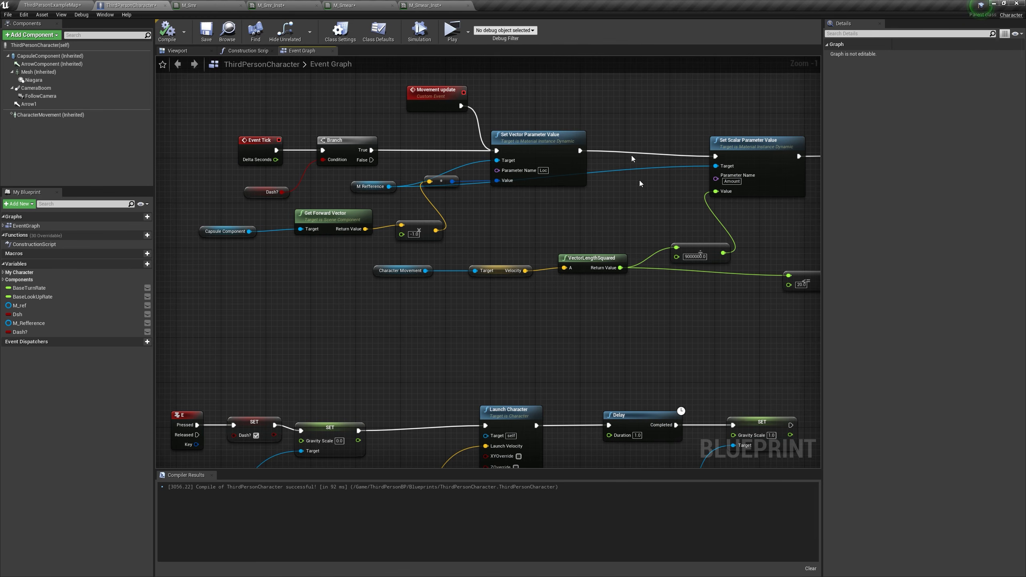
Step: Review the event graph from Movement update and Event Tick through the velocity Branch and Set Dash? node to the dash launch logic
{"action": "right_click_drag", "start_coordinate": [647, 228], "coordinate": [320, 243]}
{"action": "right_click_drag", "start_coordinate": [480, 214], "coordinate": [663, 215]}
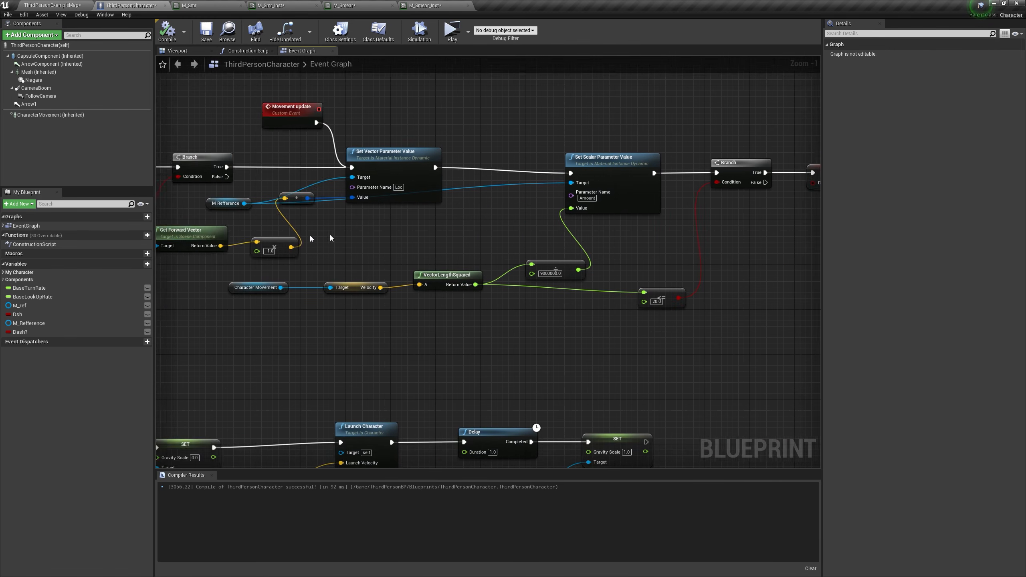
{"action": "right_click_drag", "start_coordinate": [331, 234], "coordinate": [535, 227]}
{"action": "scroll", "coordinate": [305, 184], "scroll_direction": "up", "scroll_amount": 1}
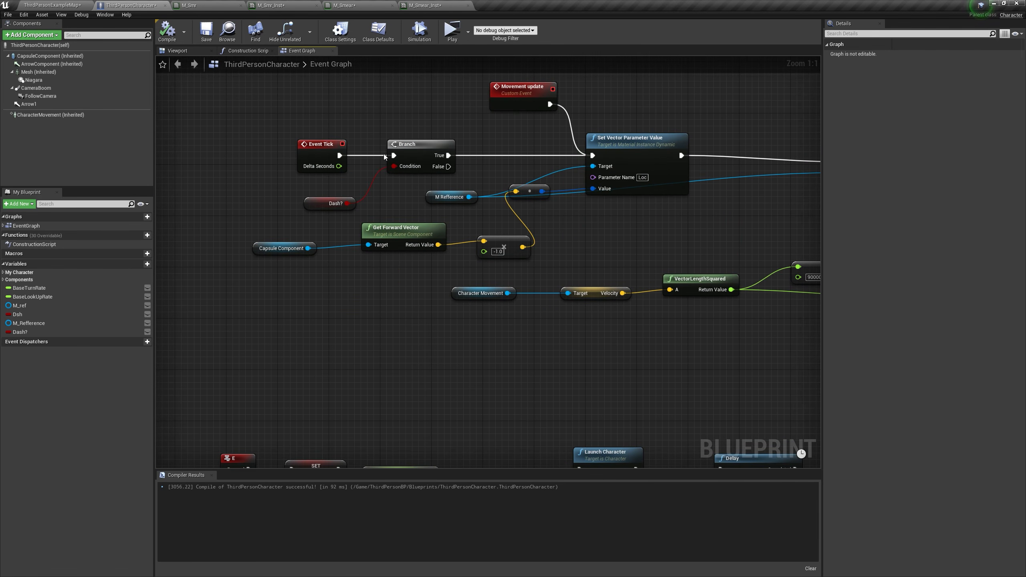
{"action": "left_click", "coordinate": [408, 153]}
{"action": "right_click_drag", "start_coordinate": [576, 210], "coordinate": [184, 224]}
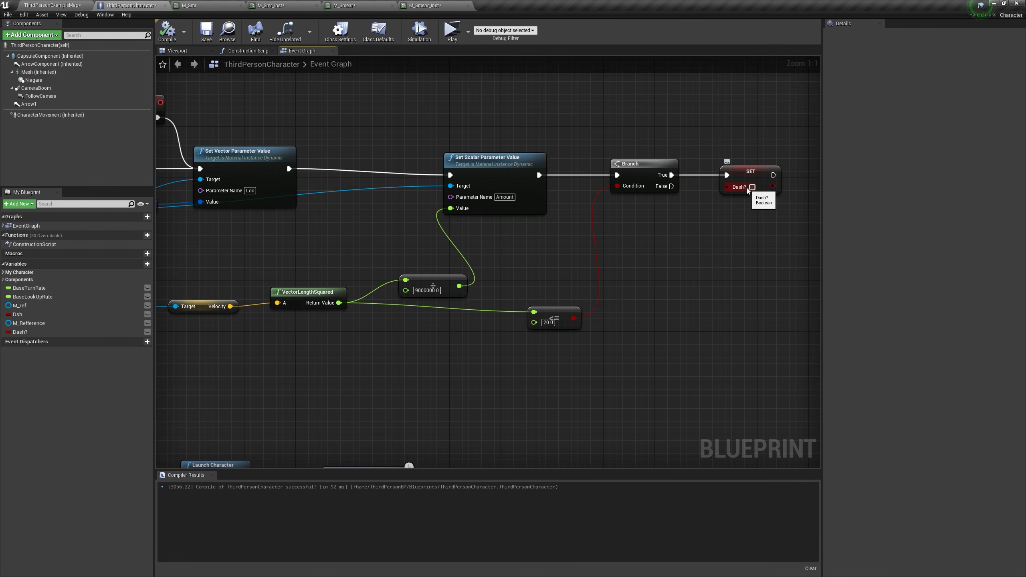
{"action": "scroll", "coordinate": [635, 225], "scroll_direction": "down", "scroll_amount": 3}
{"action": "right_click_drag", "start_coordinate": [591, 291], "coordinate": [605, 164]}
{"action": "right_click_drag", "start_coordinate": [401, 326], "coordinate": [510, 301]}
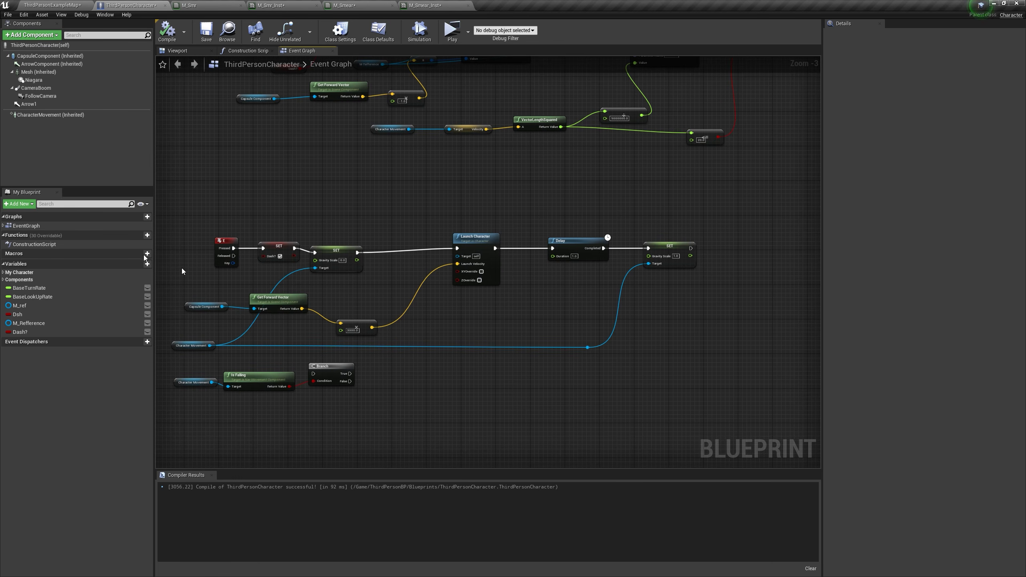
Step: Start the game preview again and dash repeatedly while running to examine the smear during and between dashes
{"action": "left_click", "coordinate": [452, 28]}
{"action": "key", "text": "w"}
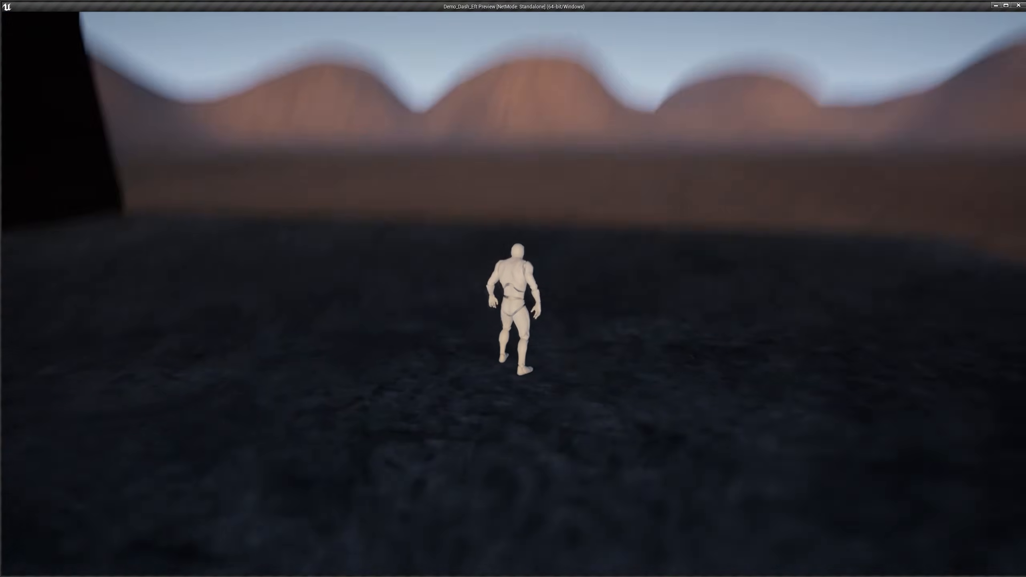
{"action": "key", "text": "e"}
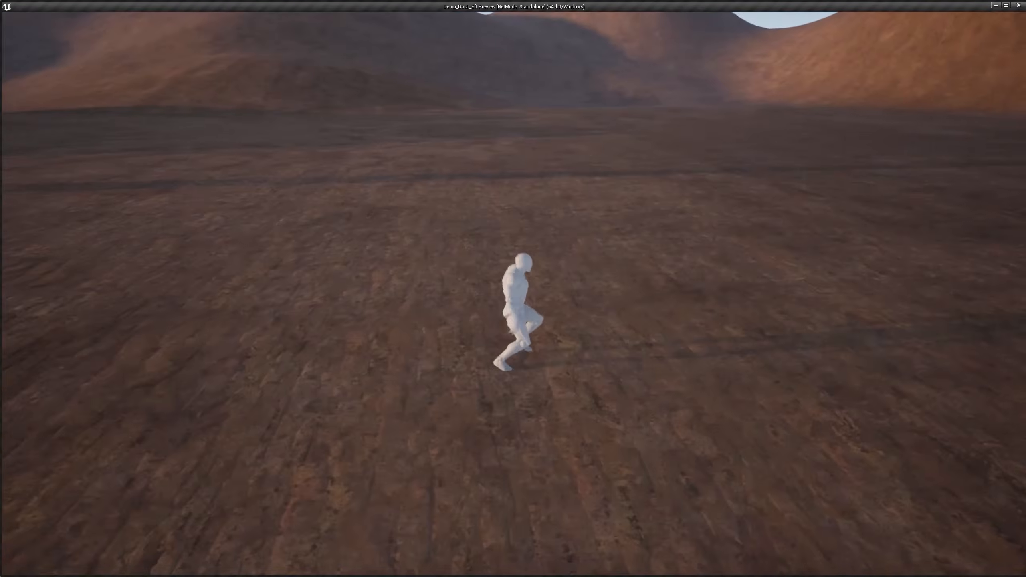
{"action": "key", "text": "w"}
{"action": "key", "text": "e"}
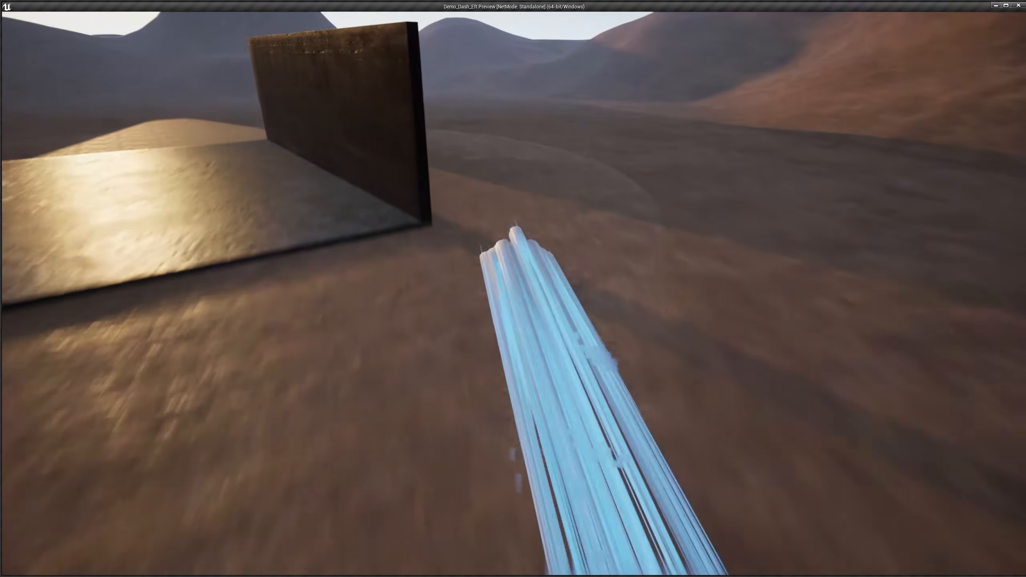